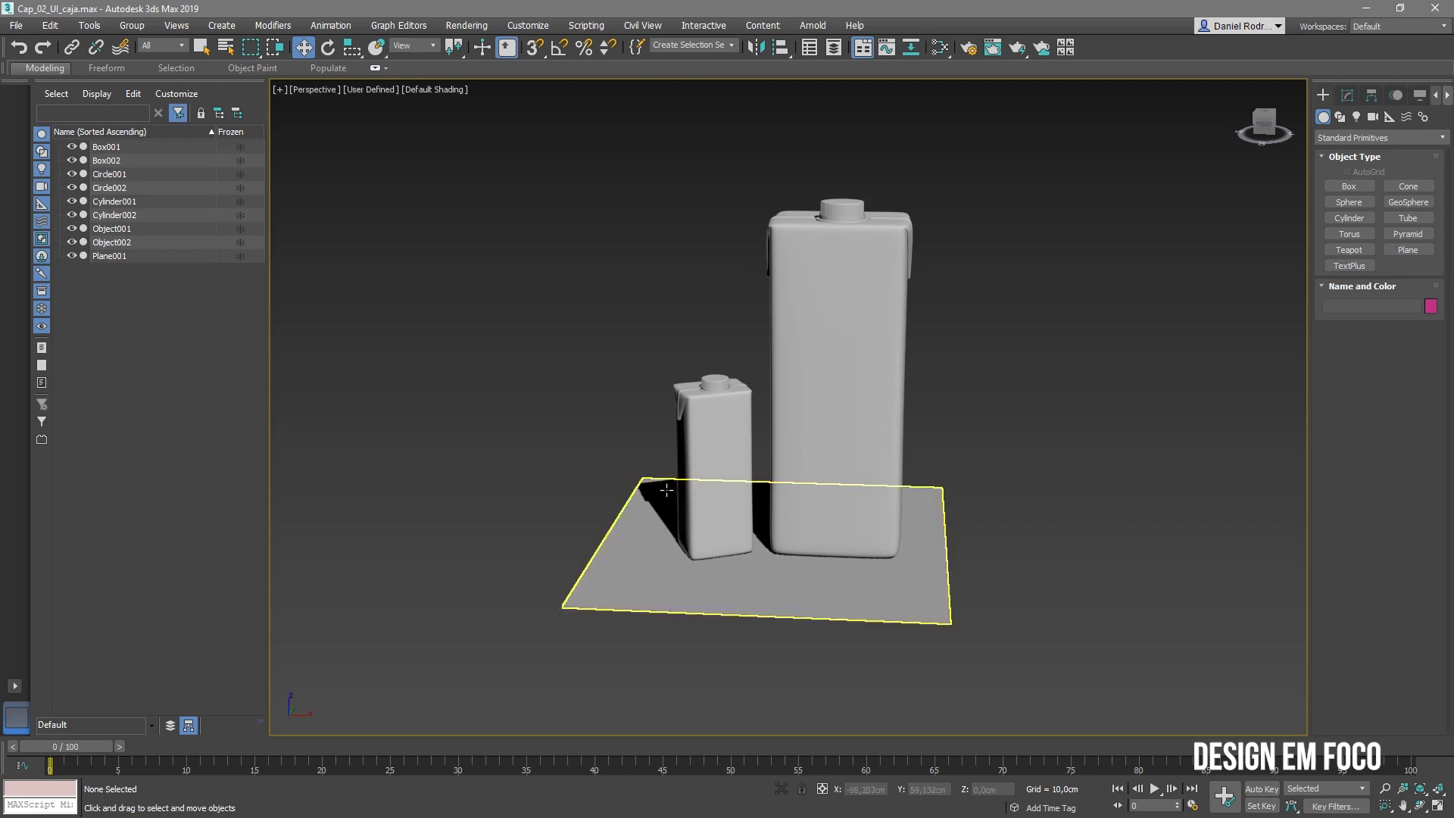
Open the Layer Explorer beside the docked scene list and compare its sorting by layer and by hierarchy
mouse_move(1033, 490)
alt+middle_down()
mouse_move(1045, 508)
mouse_move(1003, 487)
mouse_move(1014, 491)
alt+middle_up()
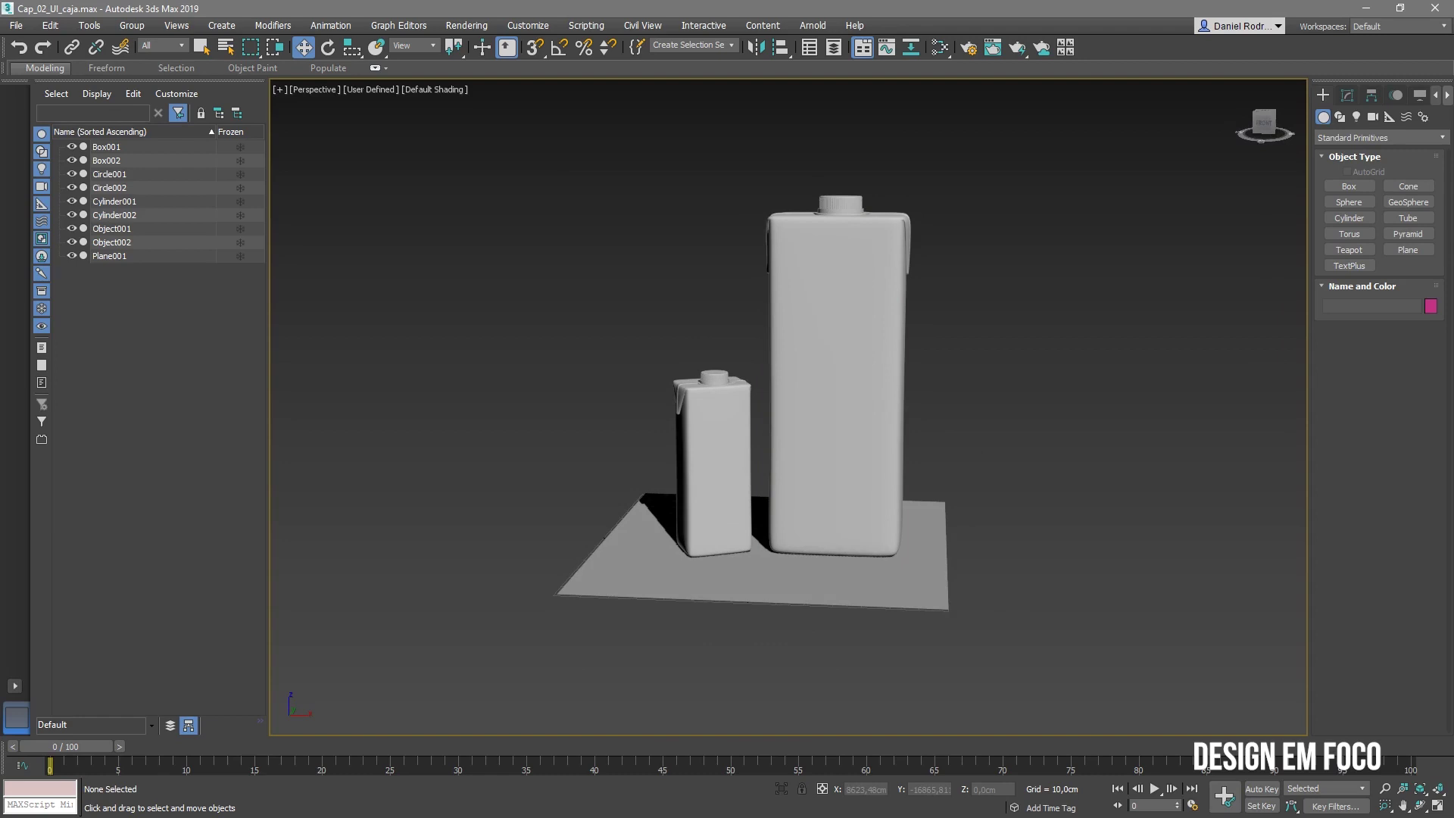
click(834, 47)
drag(462, 145, 421, 119)
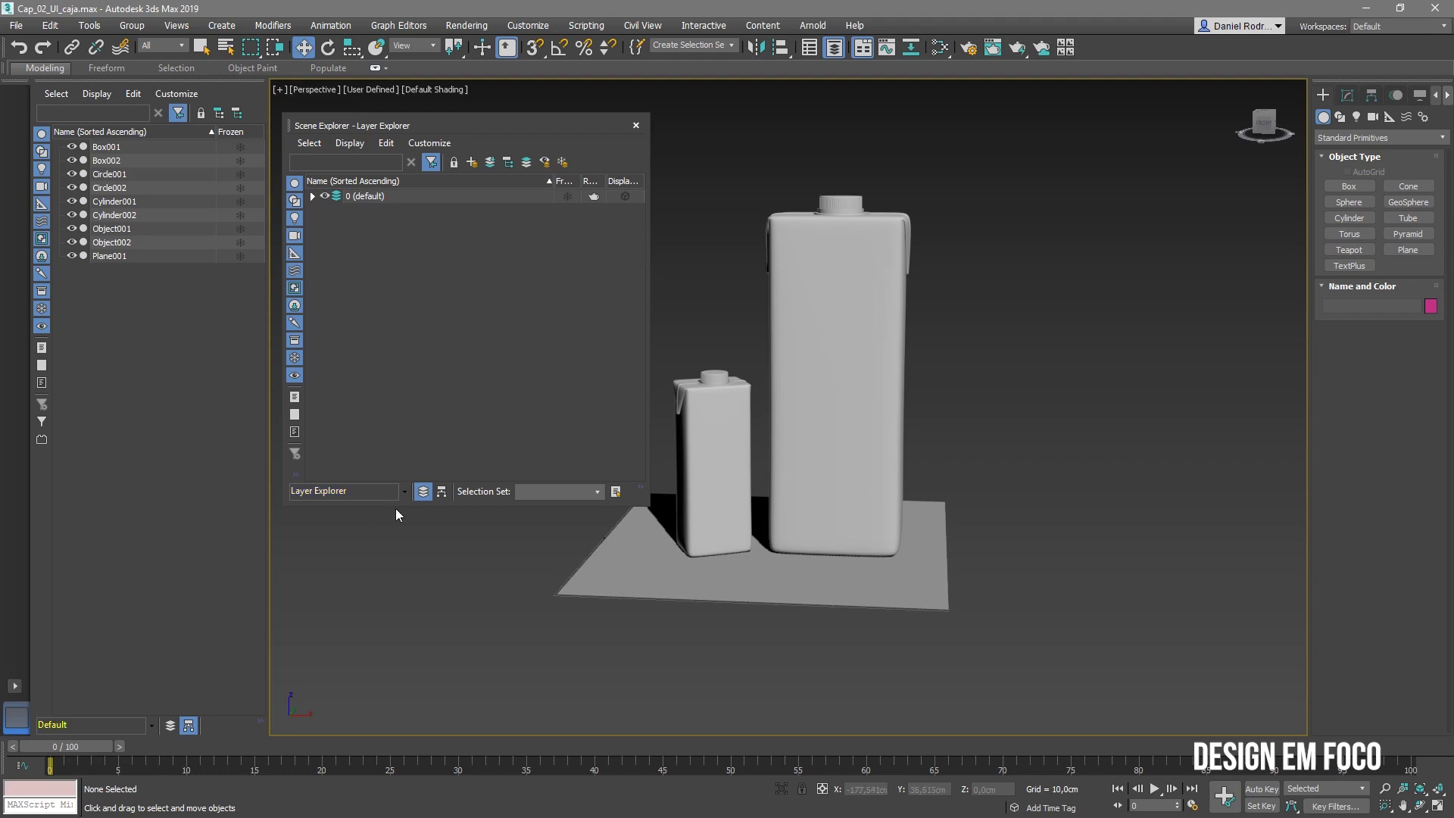
click(438, 490)
click(423, 494)
click(442, 494)
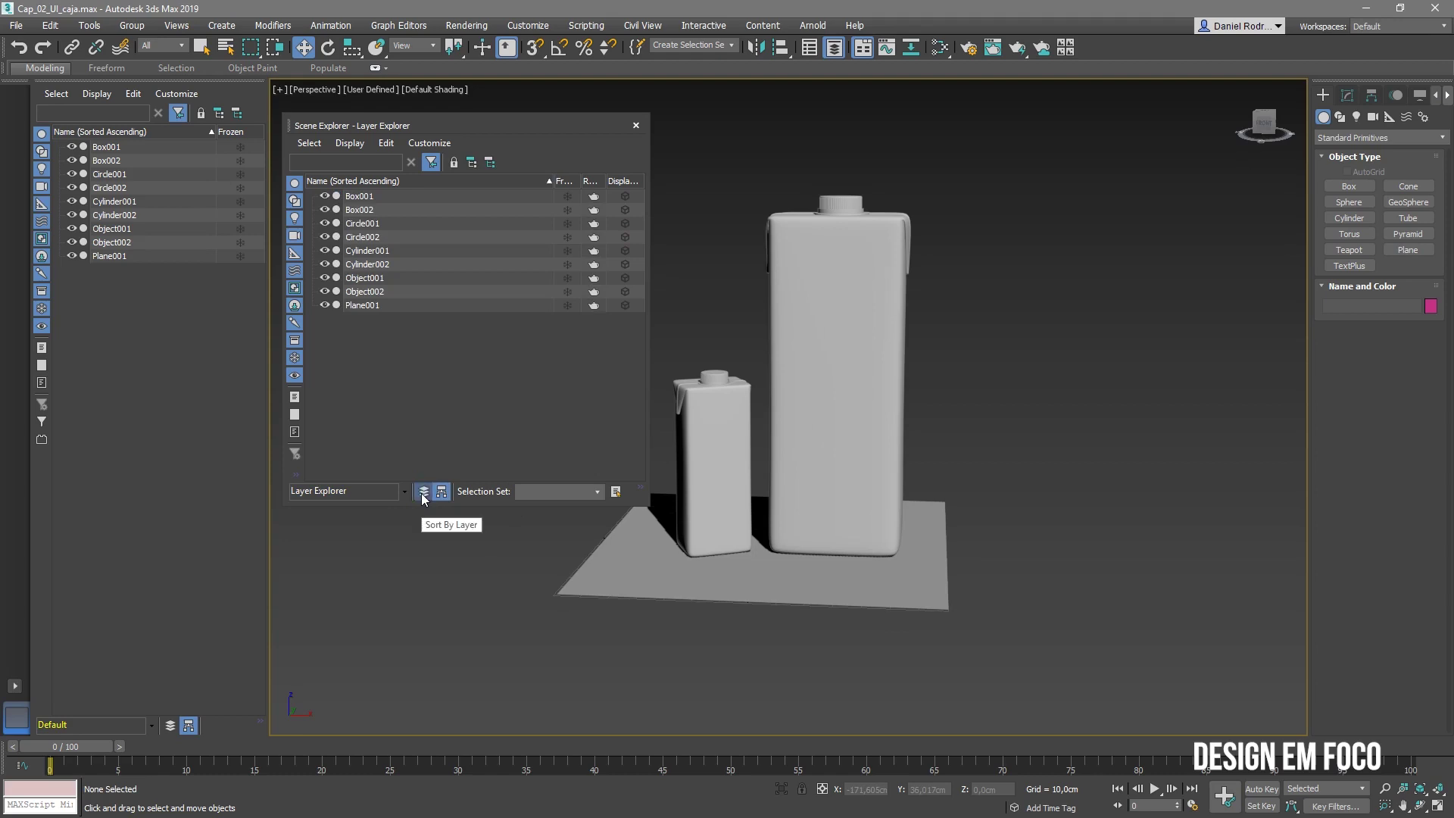
click(424, 497)
click(440, 492)
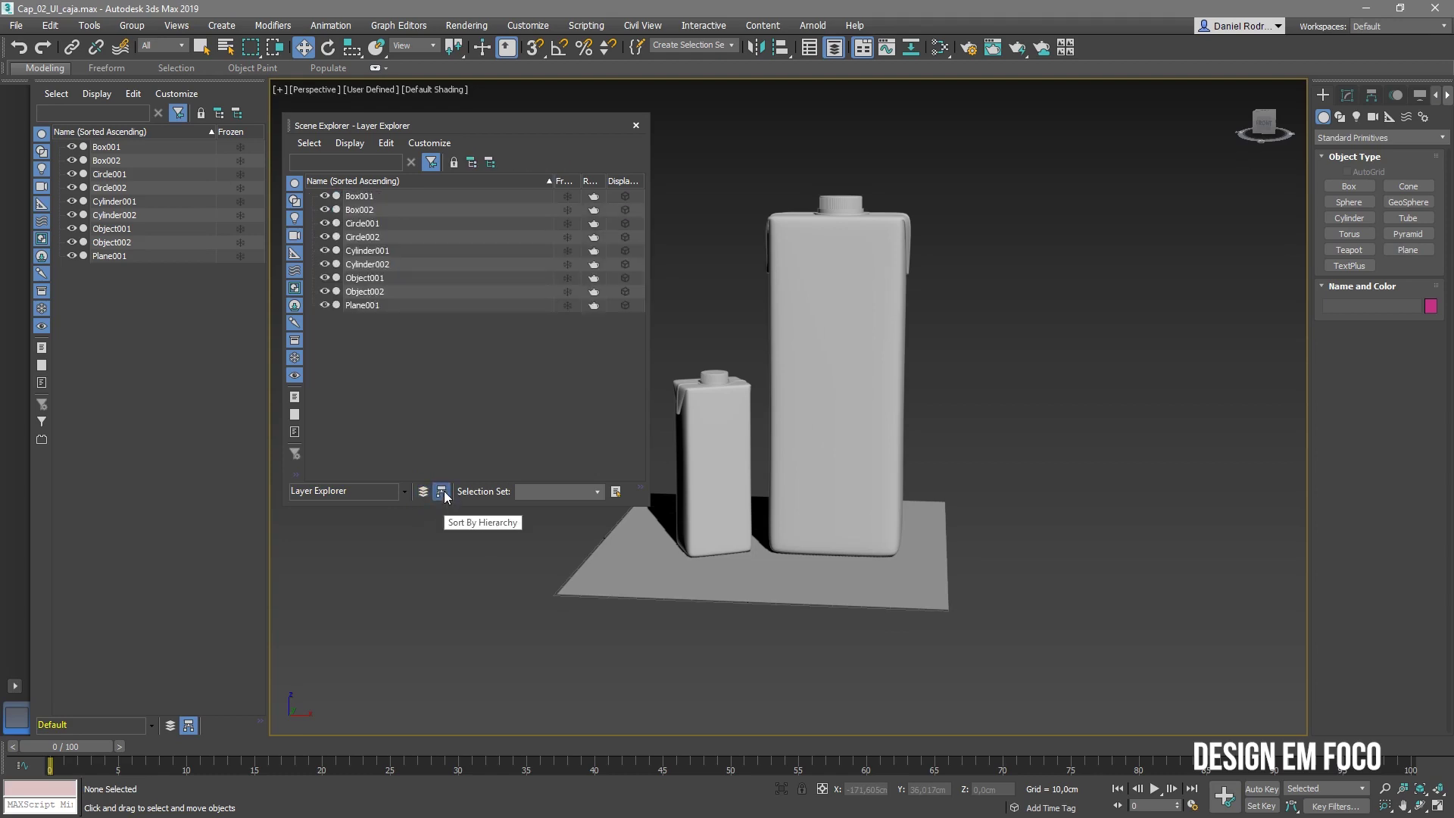
Compare layer and hierarchy sorting in the docked Scene Explorer and close the floating Layer Explorer
click(170, 727)
click(188, 727)
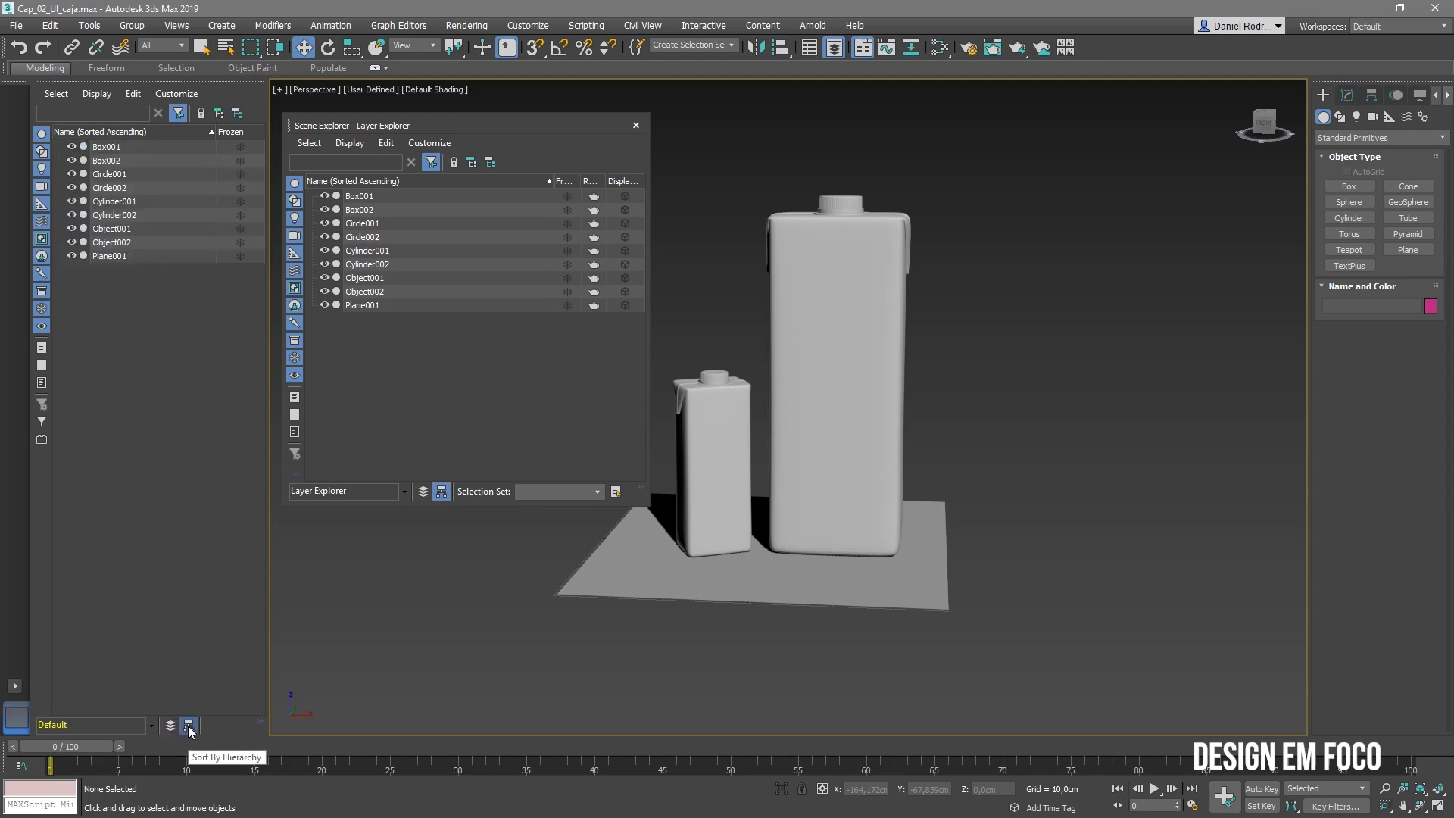
click(637, 125)
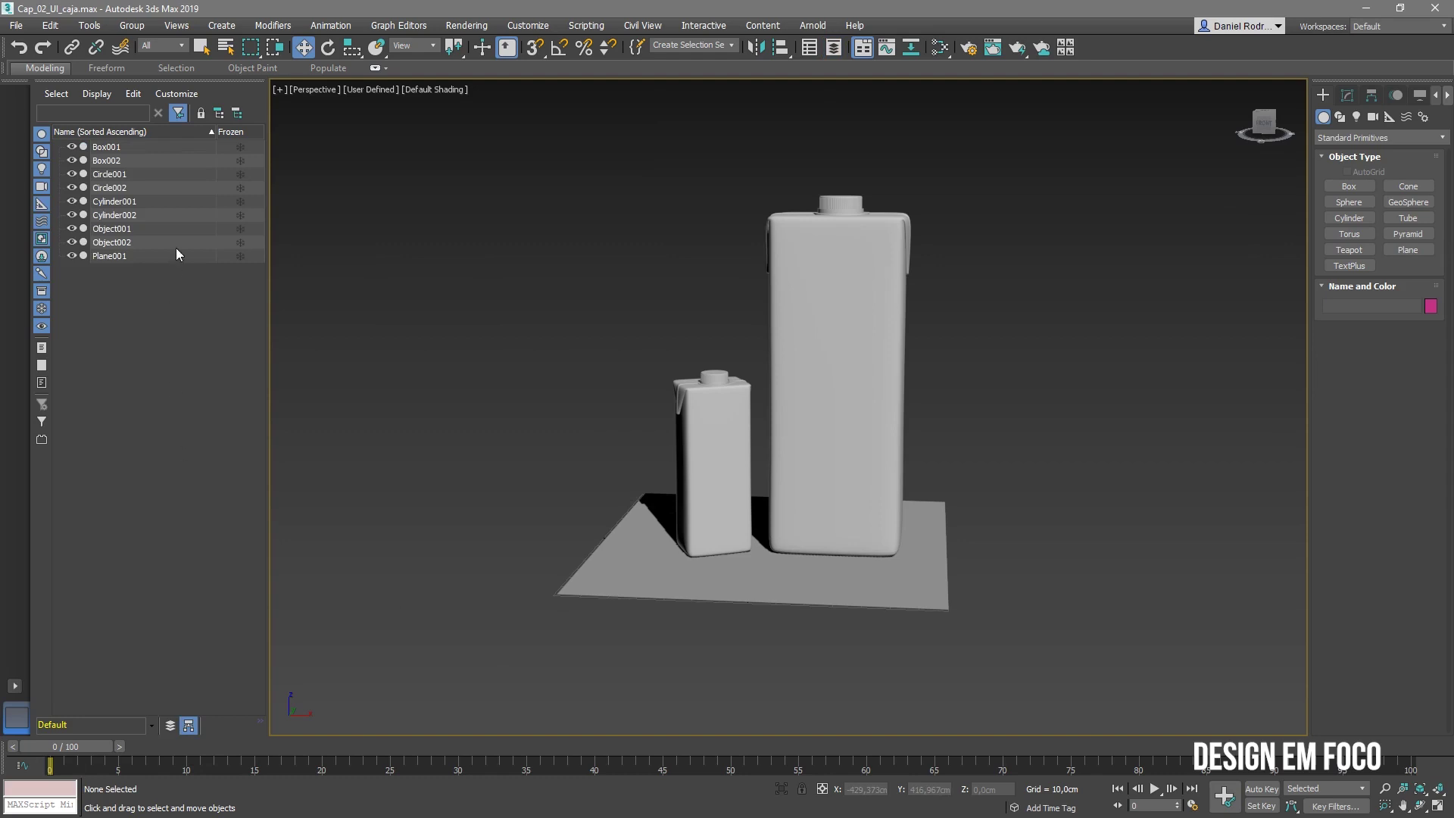
Reopen the Layer Explorer sorted by layer and widen its Renderable and Display as Box columns
click(834, 47)
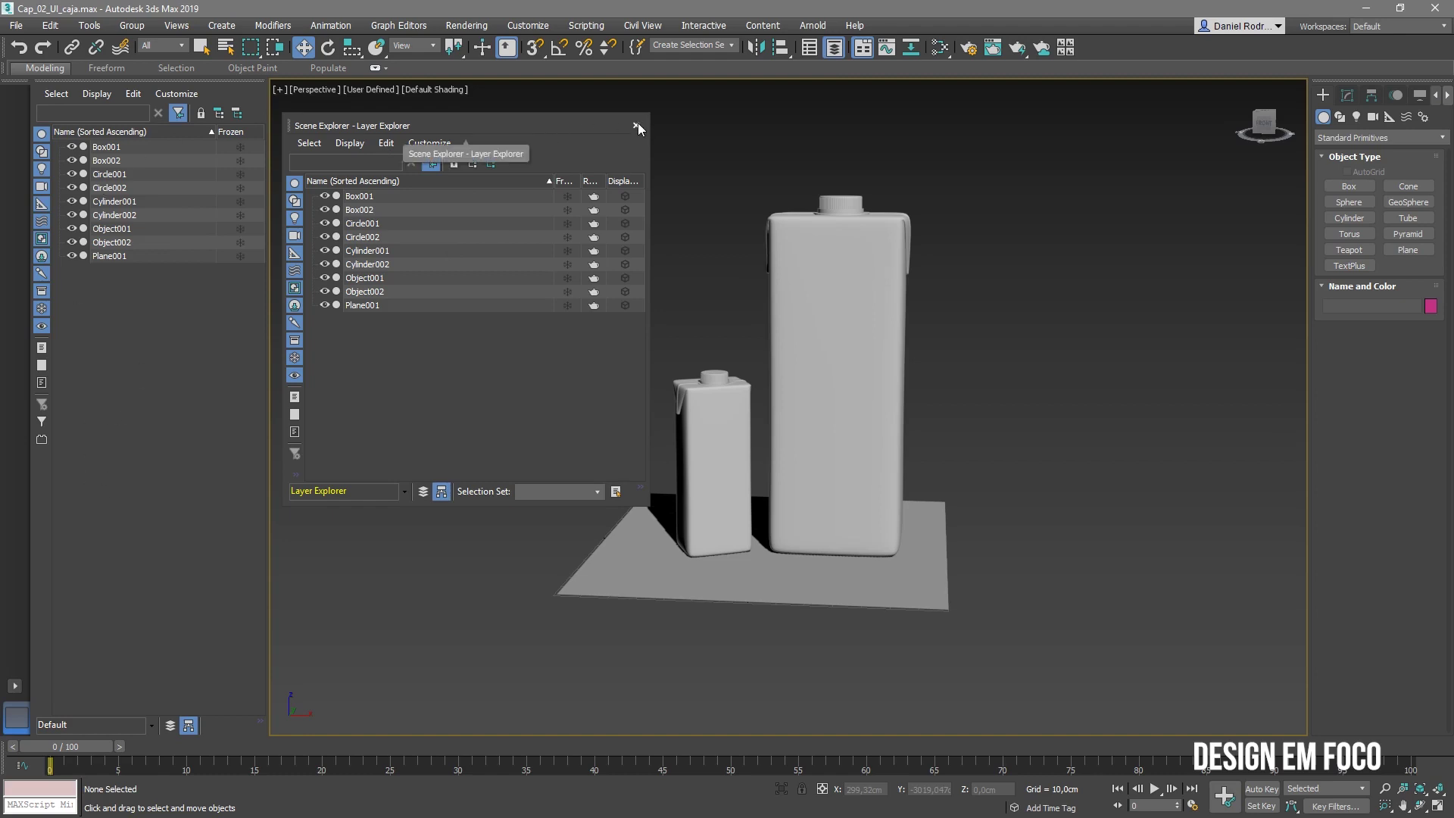
click(422, 491)
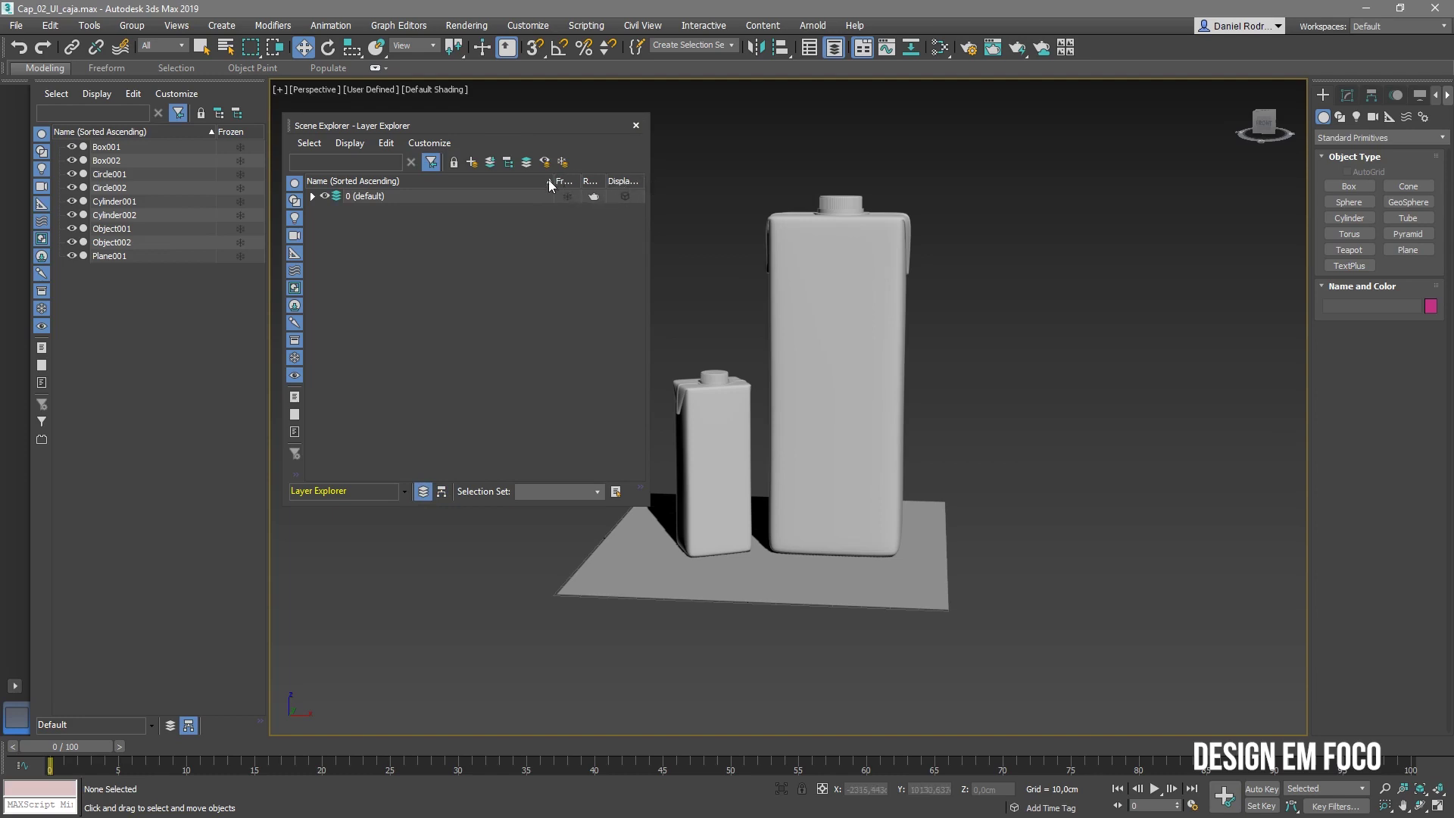
drag(555, 180, 628, 181)
Close the floating Layer Explorer and sort the docked Scene Explorer by layer
click(171, 725)
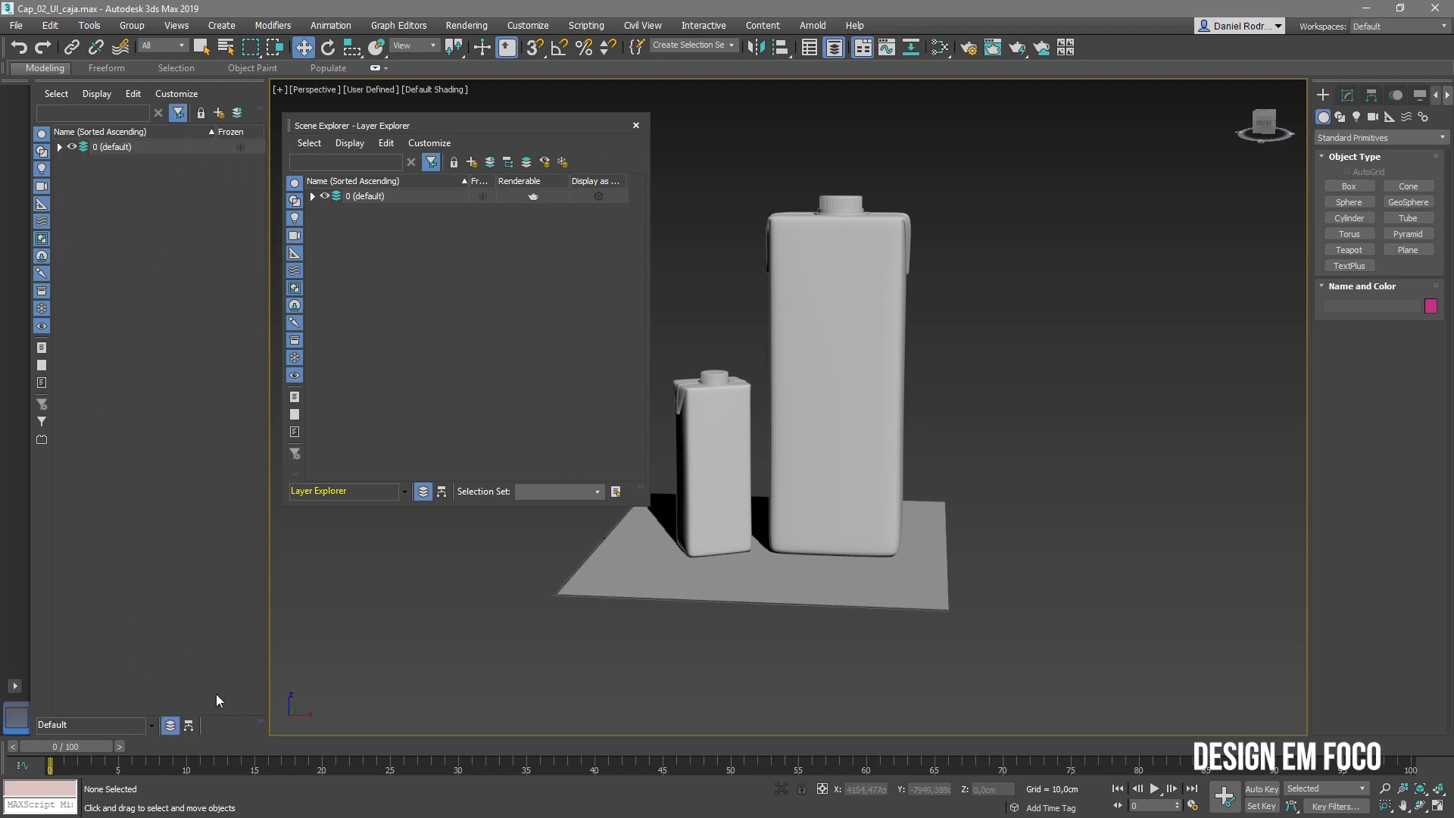
click(193, 727)
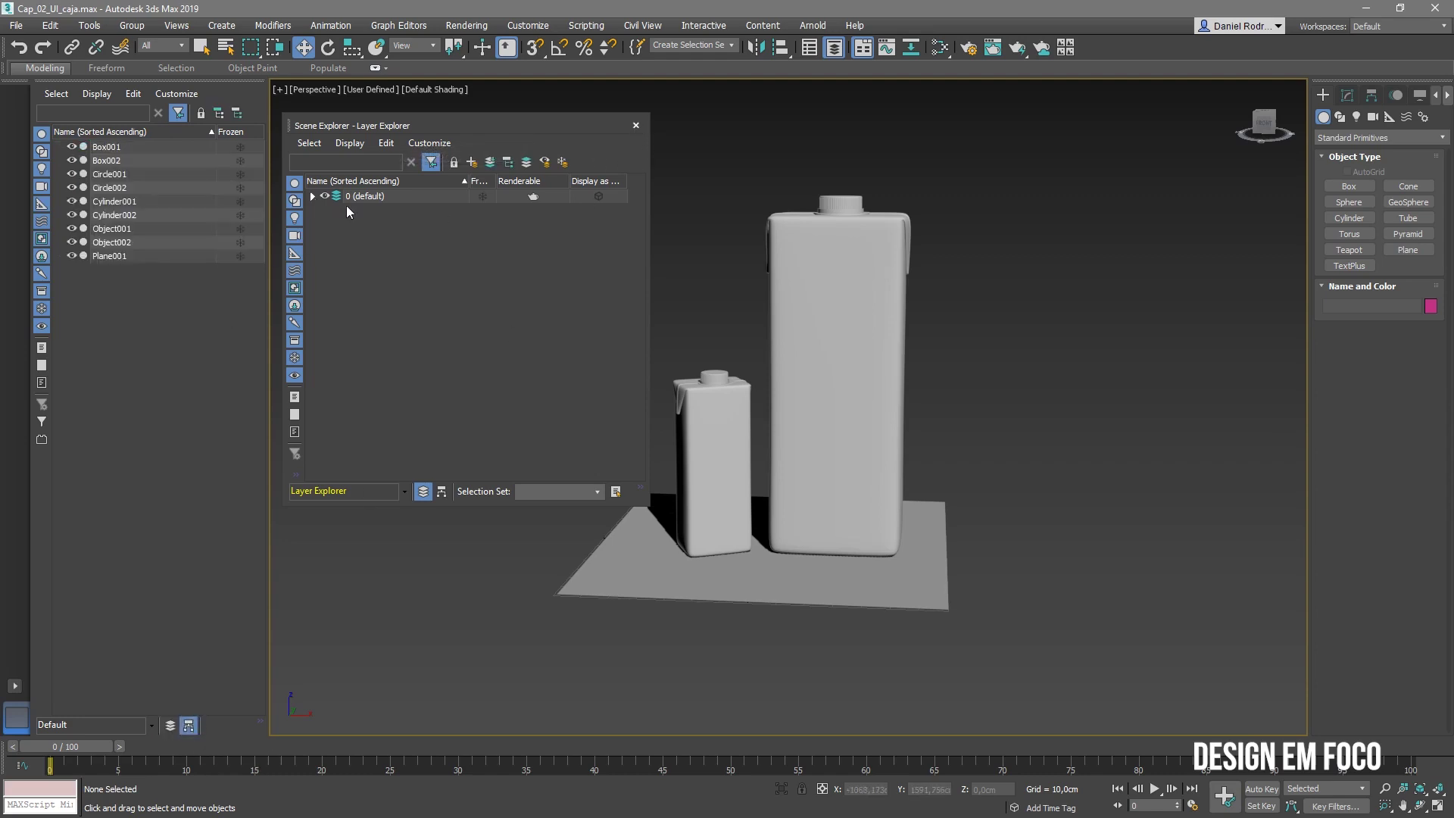
click(637, 125)
click(171, 726)
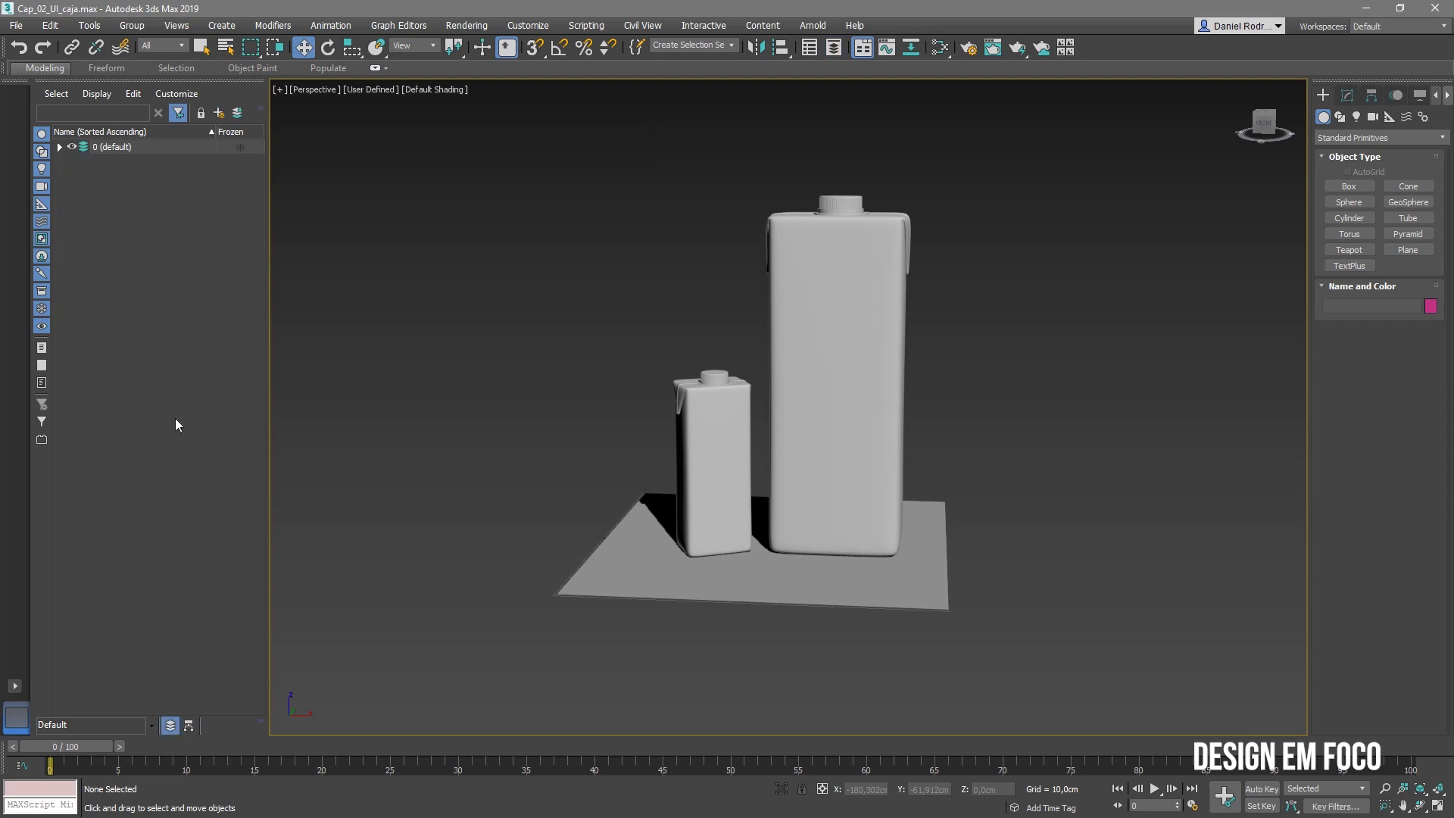
Examine the objects inside layer 0 (default), comparing layer with hierarchy sorting, and collapse the layer
click(59, 147)
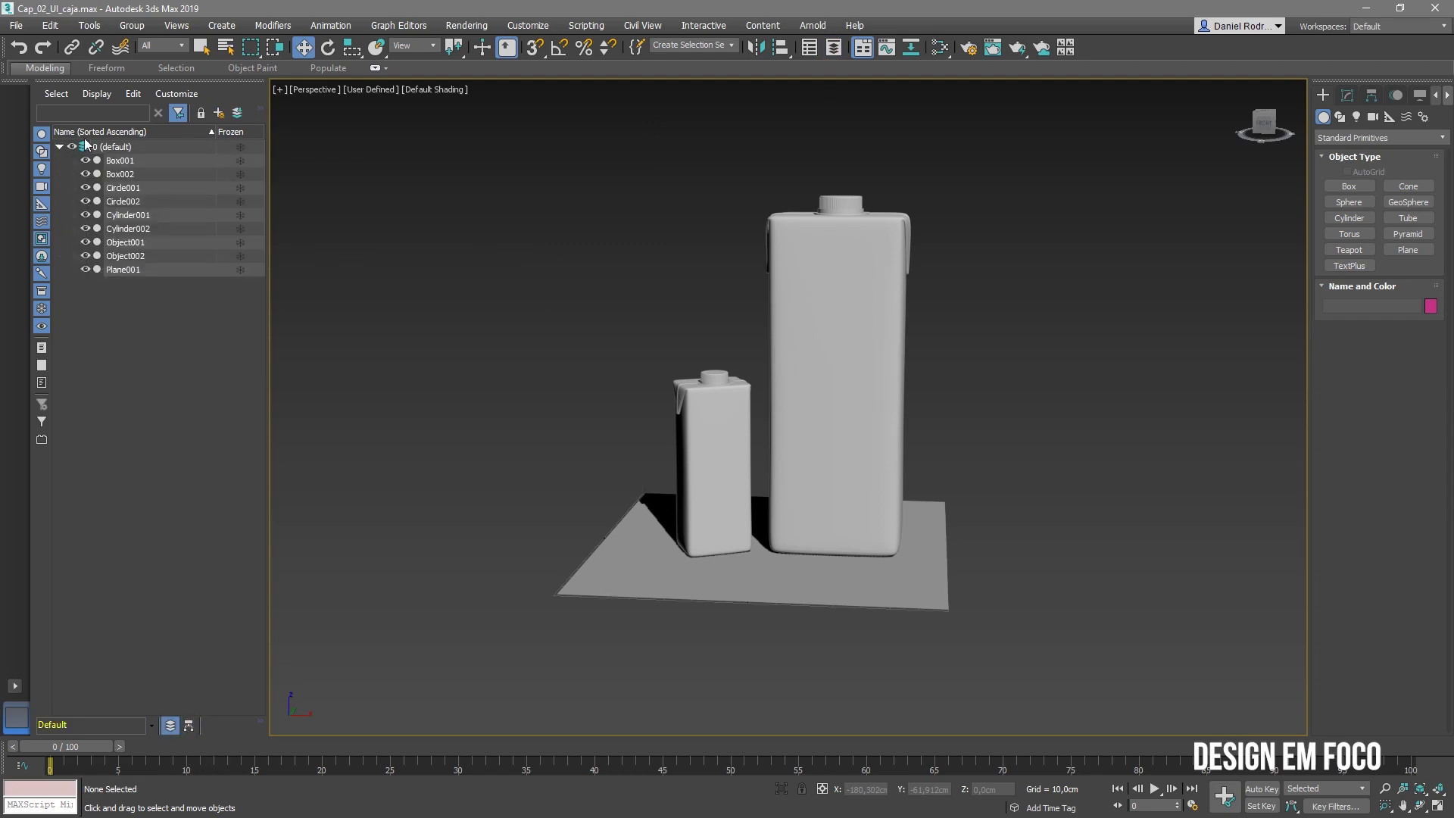
click(122, 150)
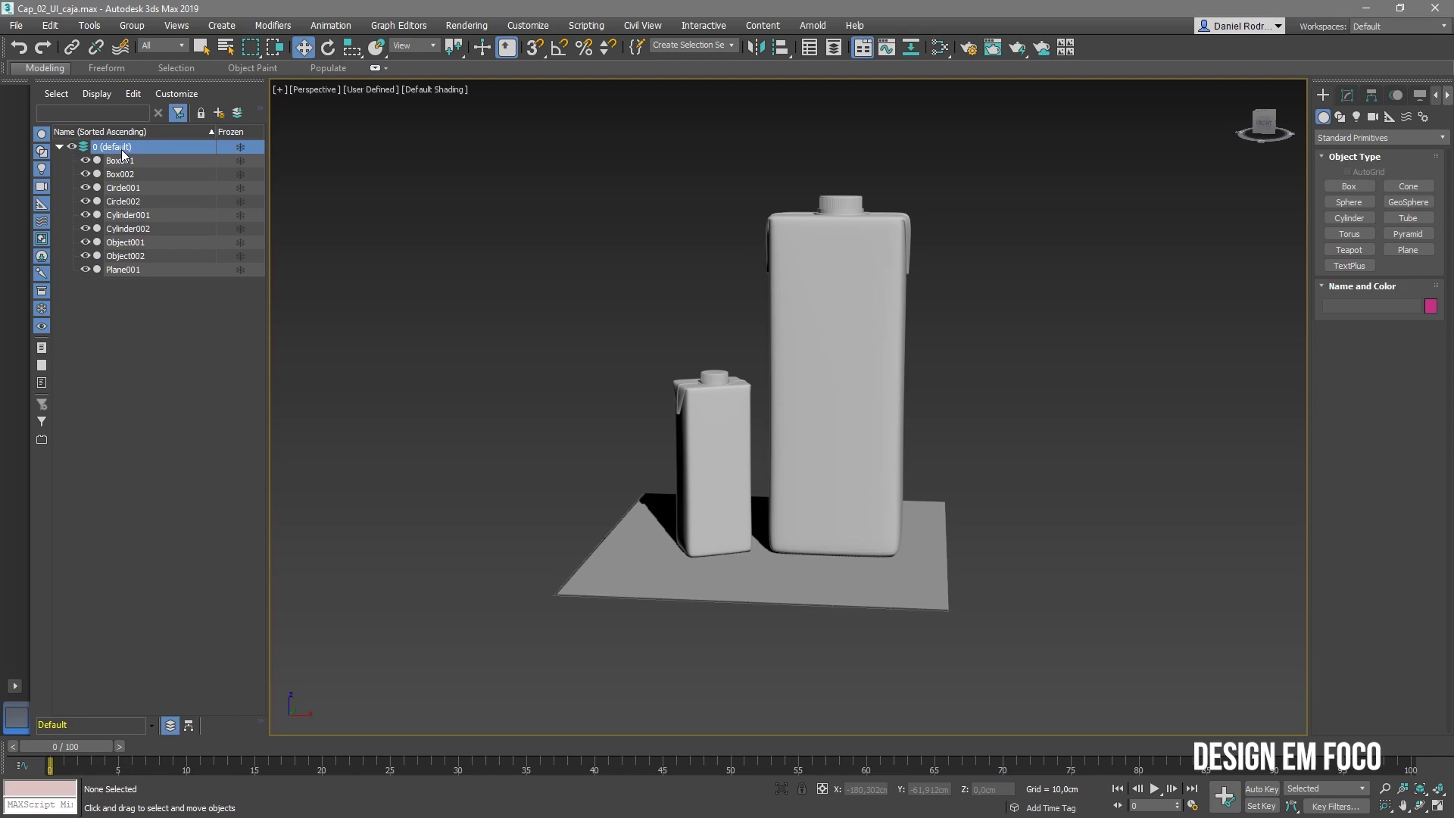
click(188, 726)
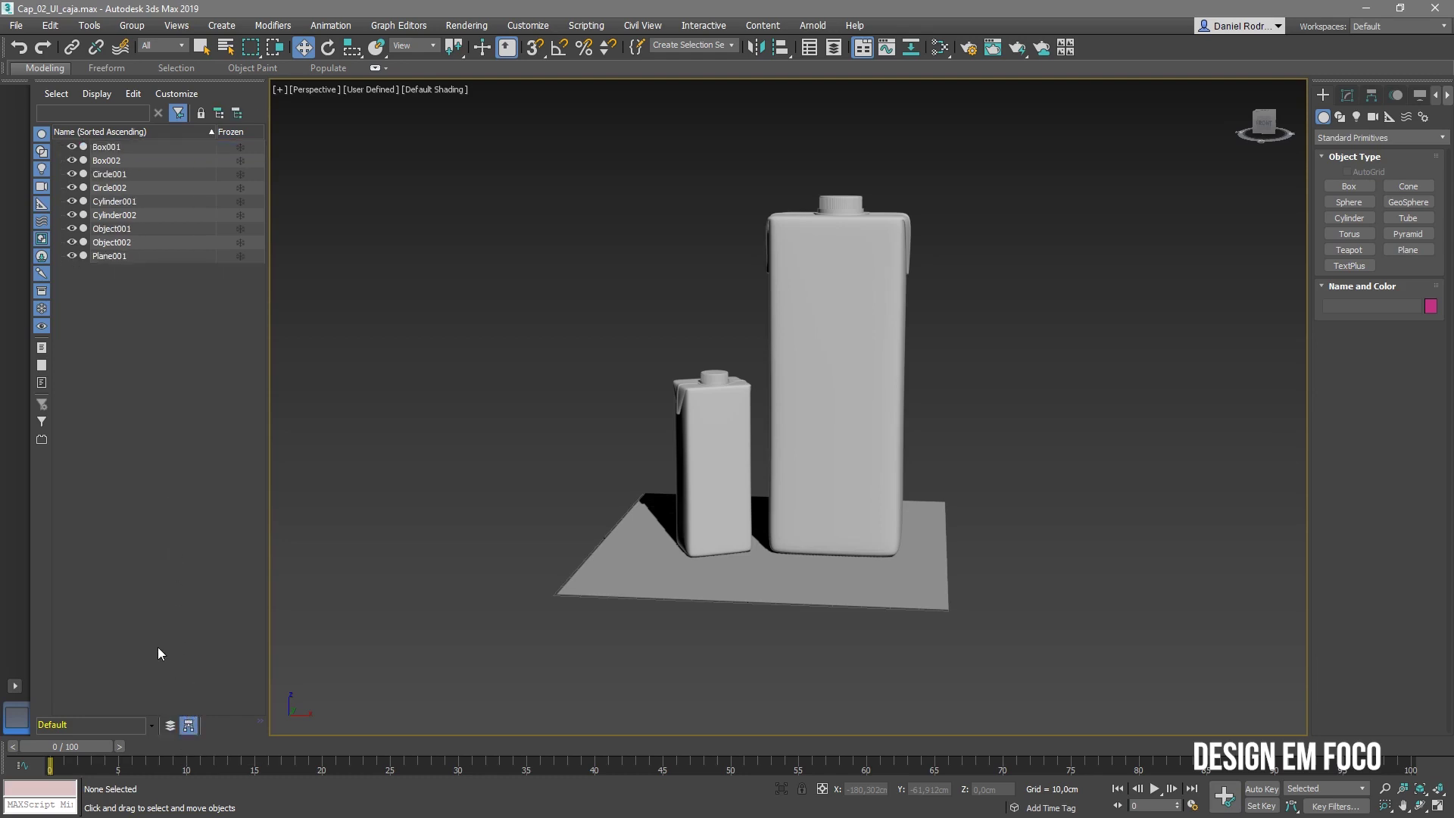
click(172, 726)
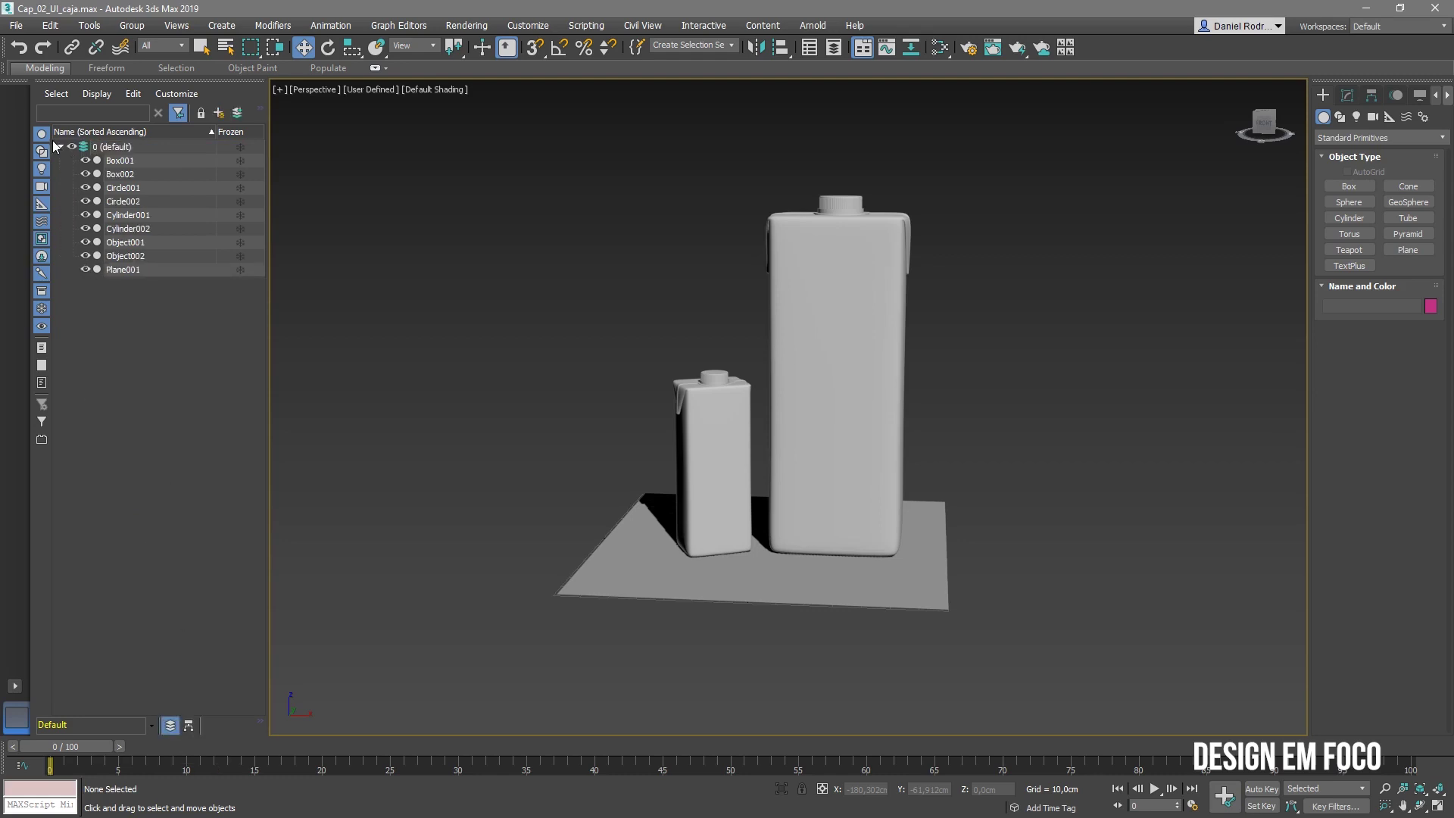
double_click(110, 146)
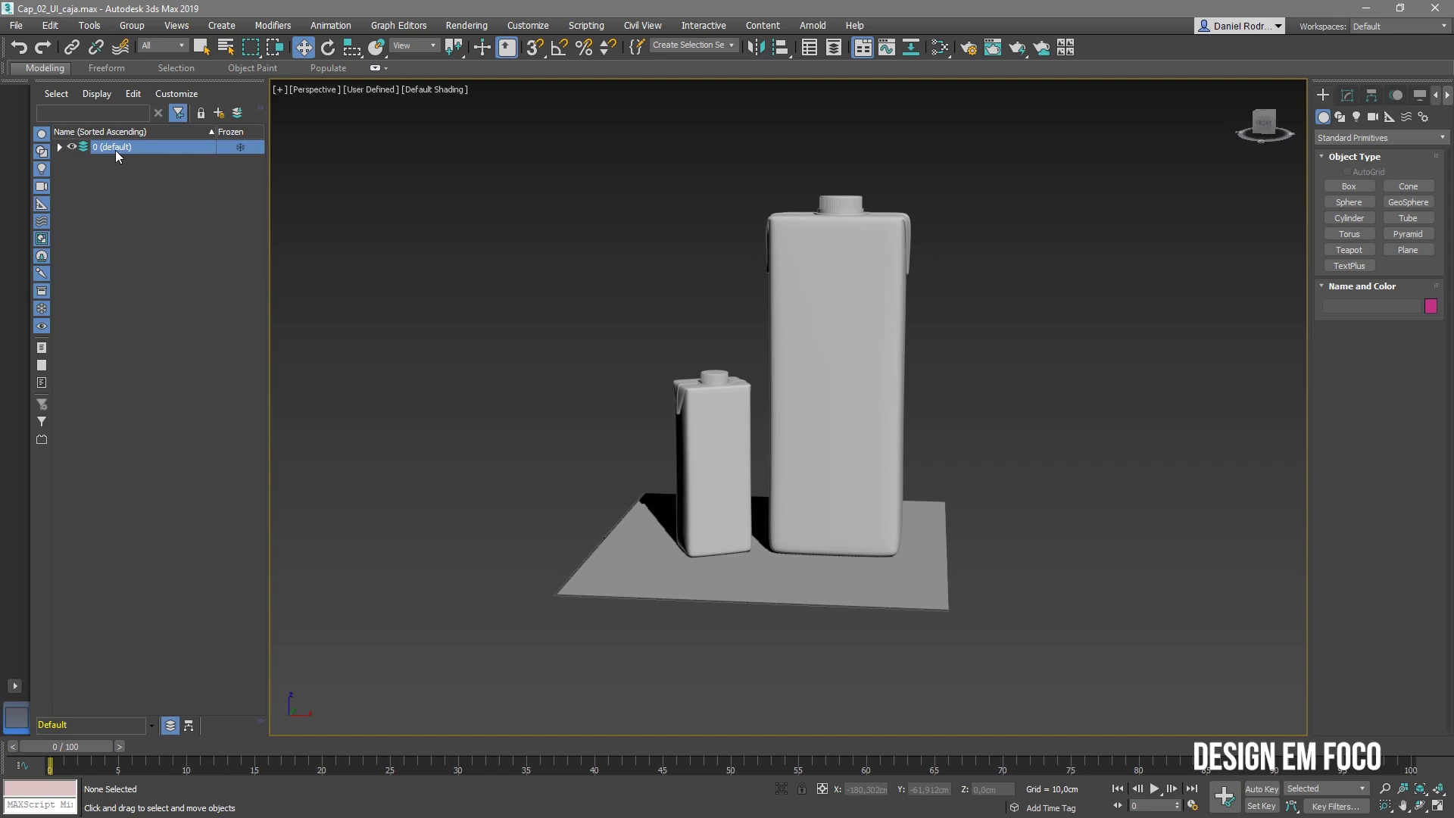
Hide and unhide layer 0 (default), and freeze it to test selecting its objects before unfreezing it
click(73, 146)
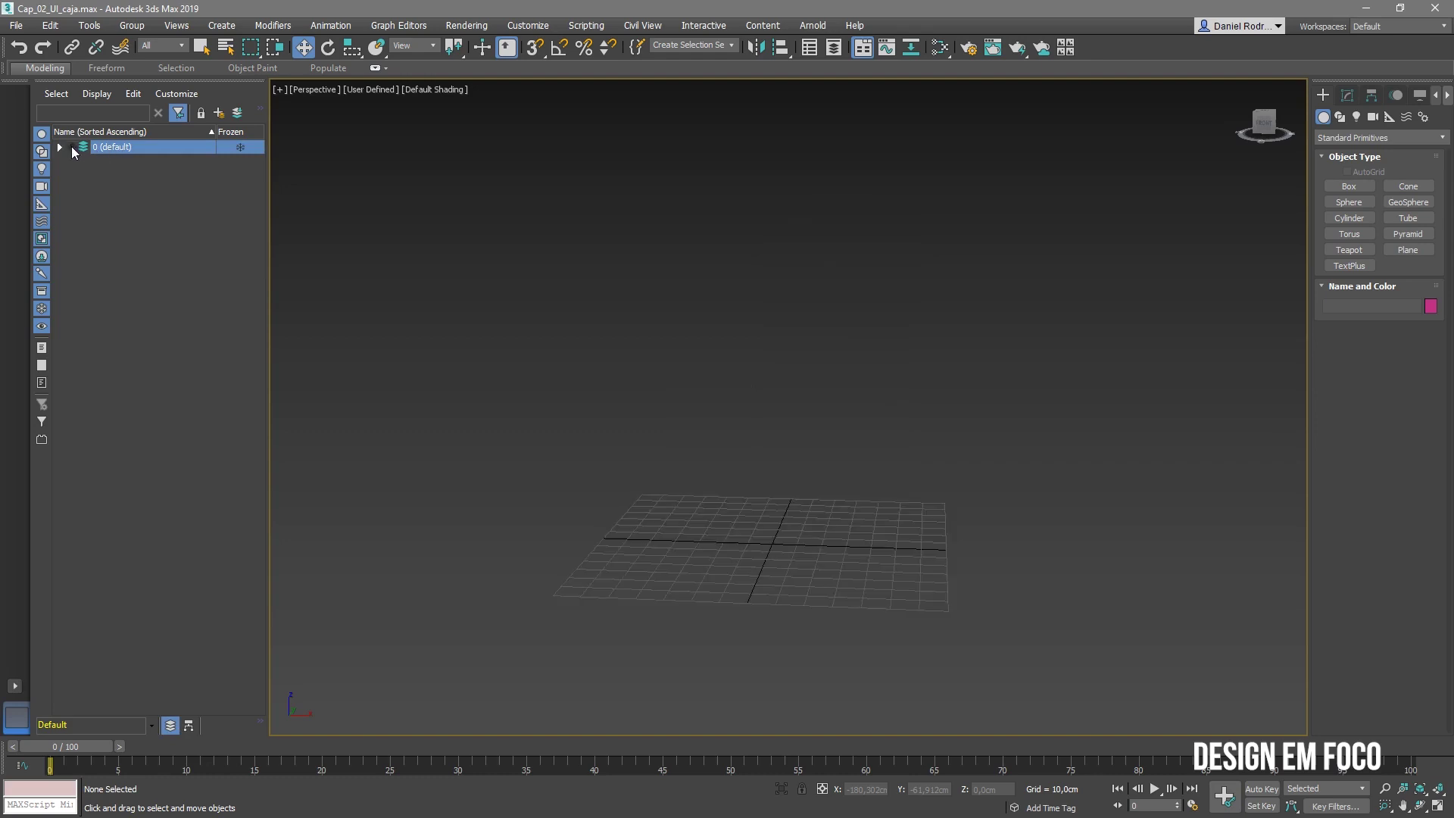
click(72, 147)
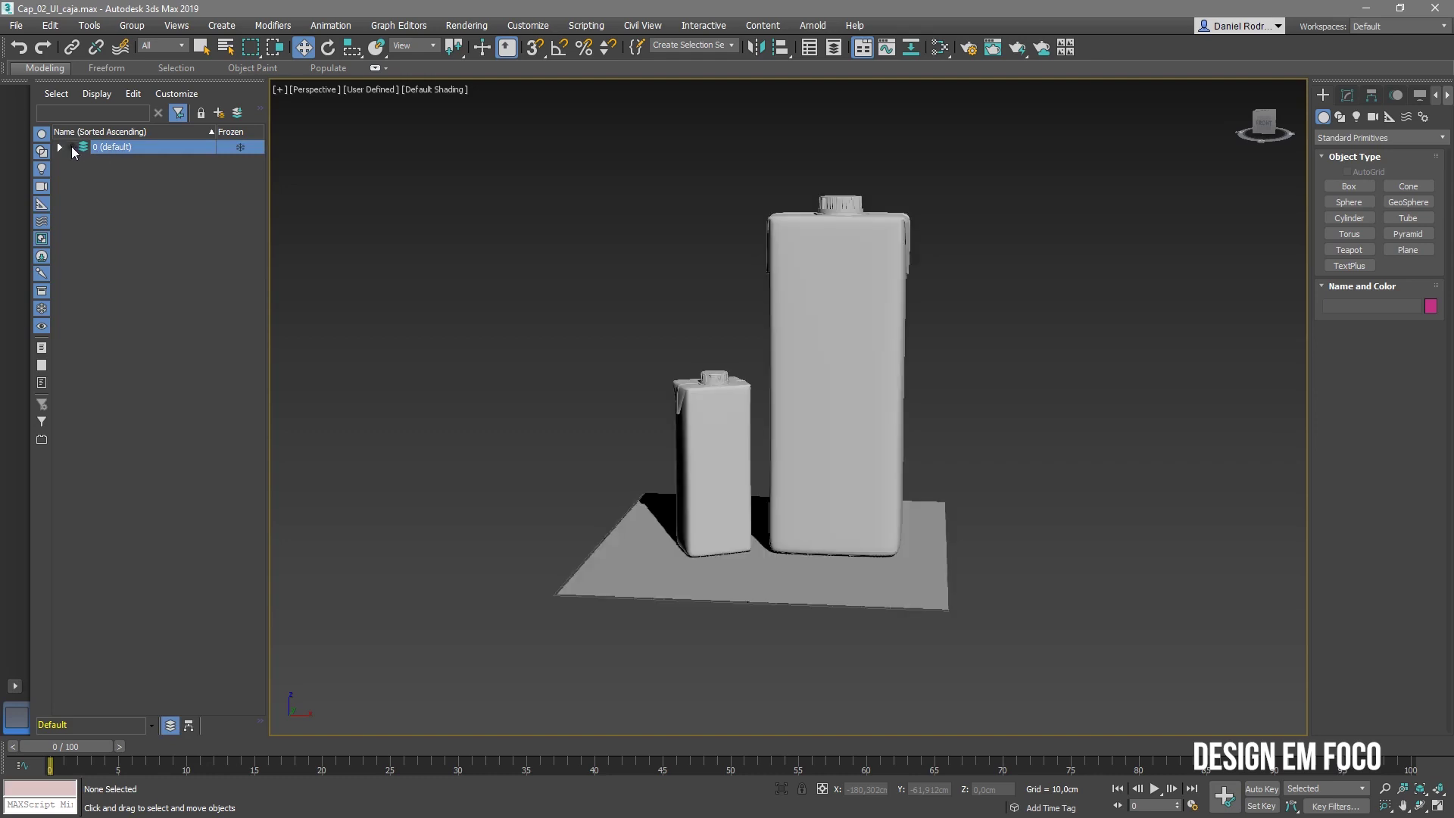
click(241, 147)
drag(714, 228, 784, 373)
drag(596, 431, 999, 533)
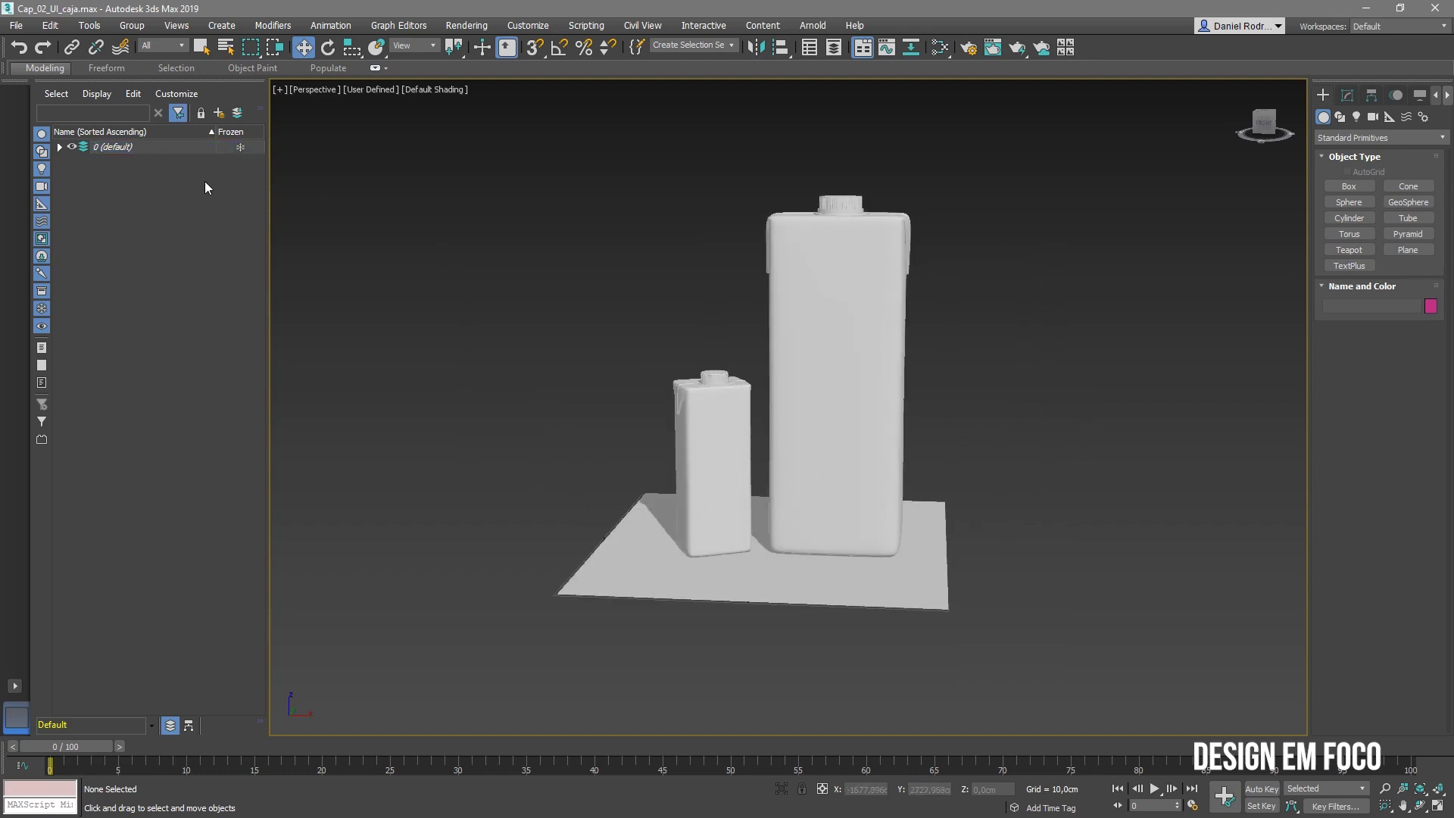
click(240, 147)
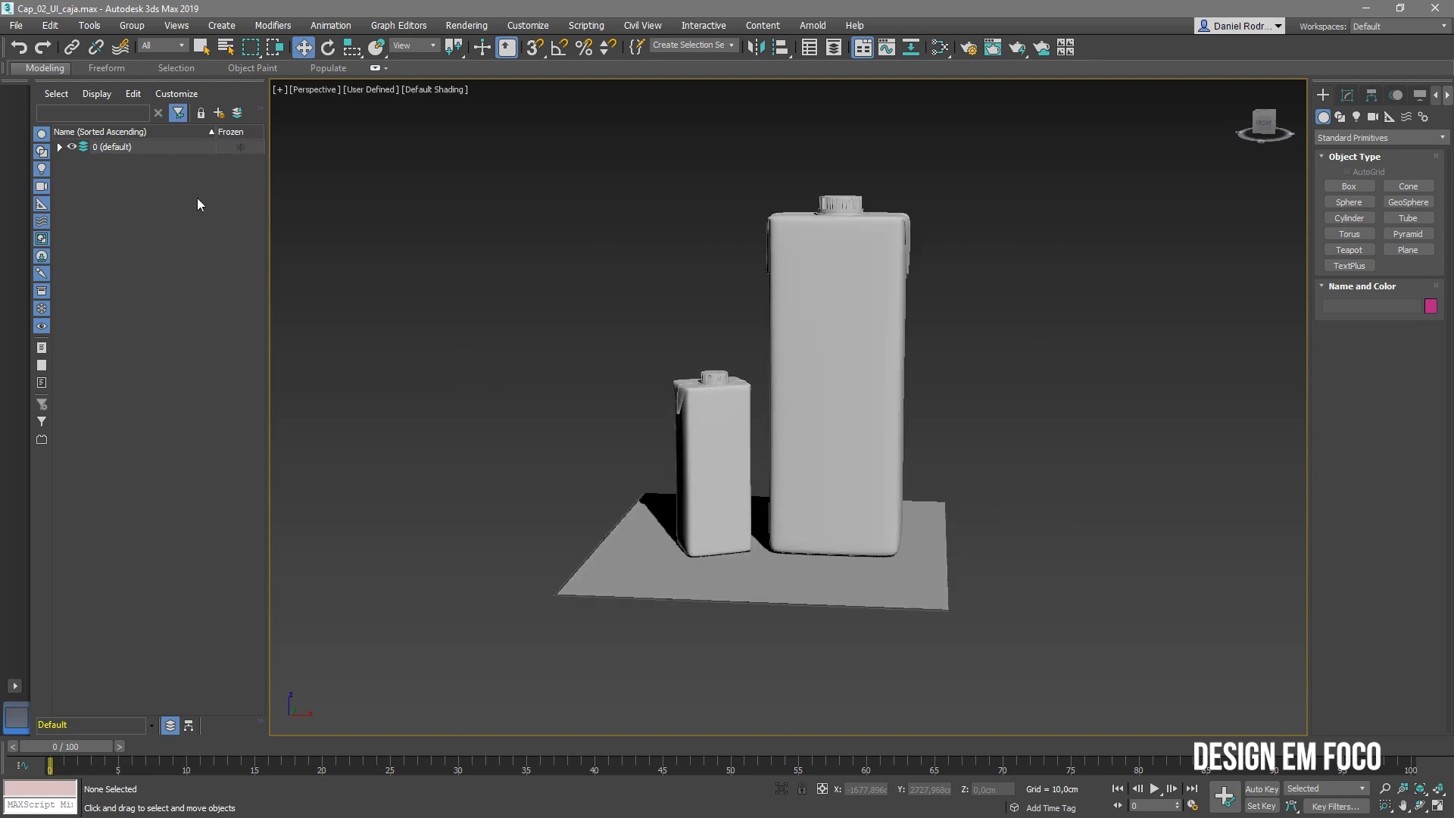
Reopen the Layer Explorer, test-render with layer 0 (default) non-renderable, and make the layer renderable again
click(838, 48)
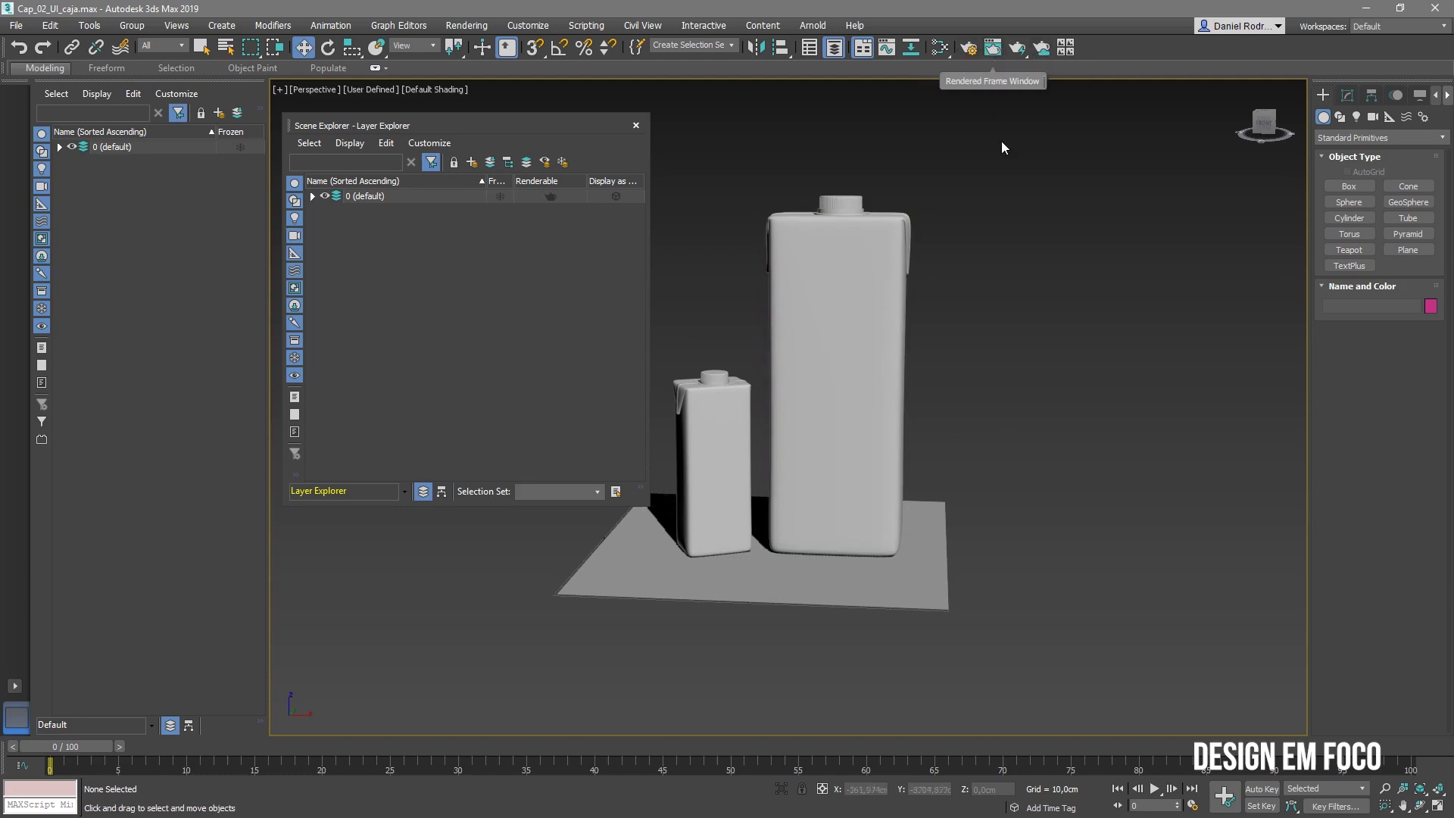
click(1017, 47)
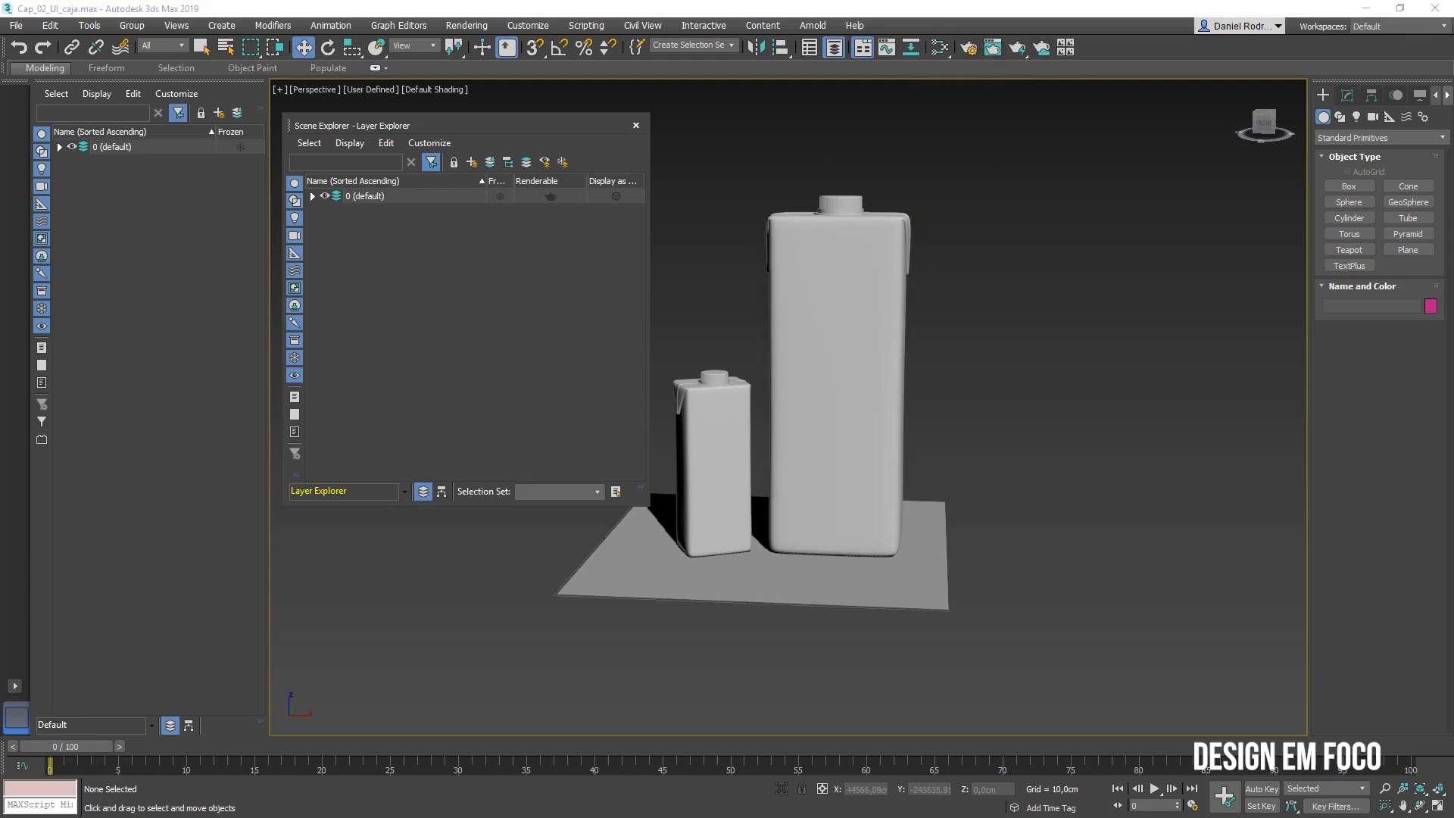
click(548, 198)
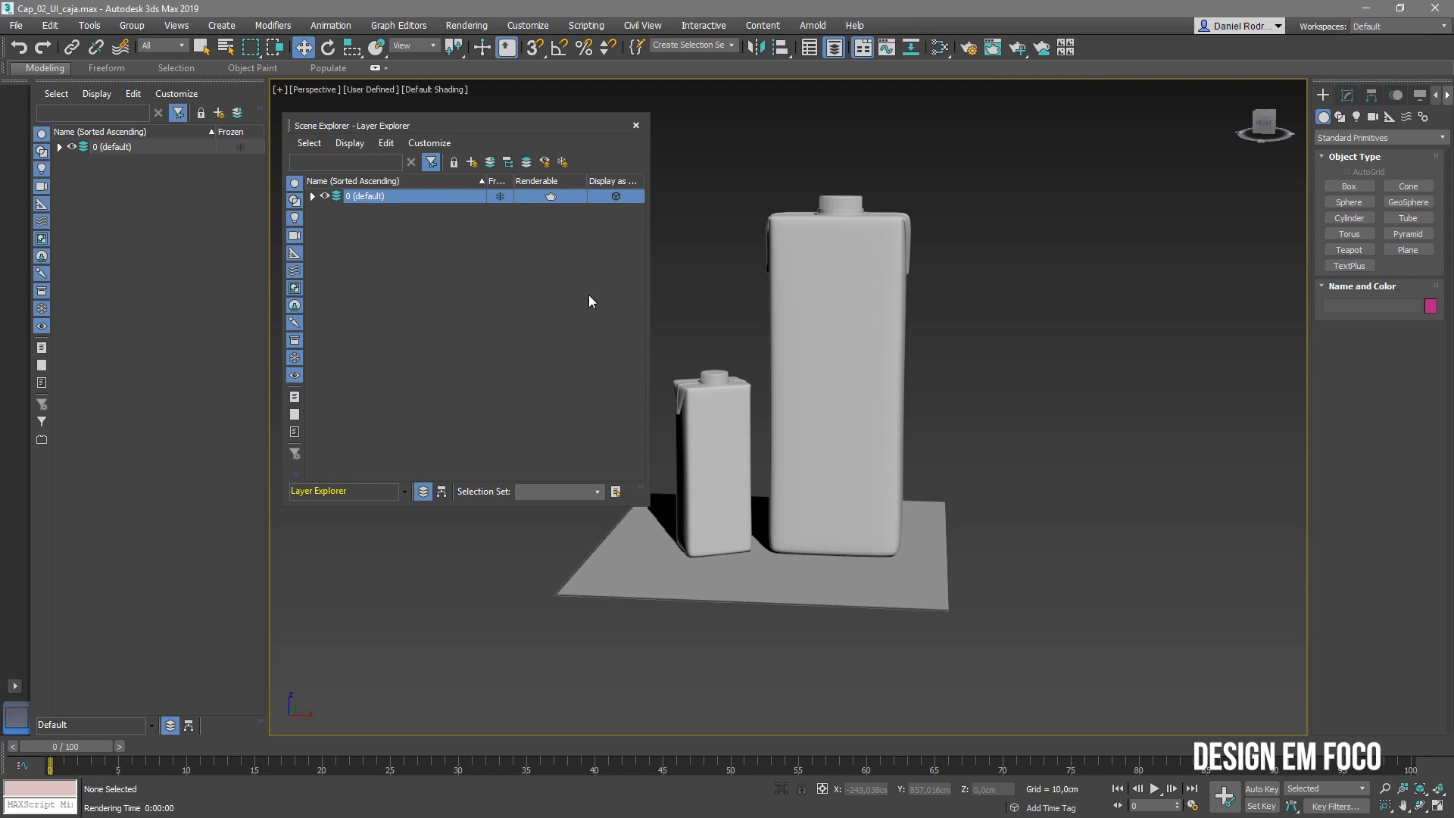
Examine the objects in layer 0 (default) and the Add Selection To options offered for the layer
click(312, 197)
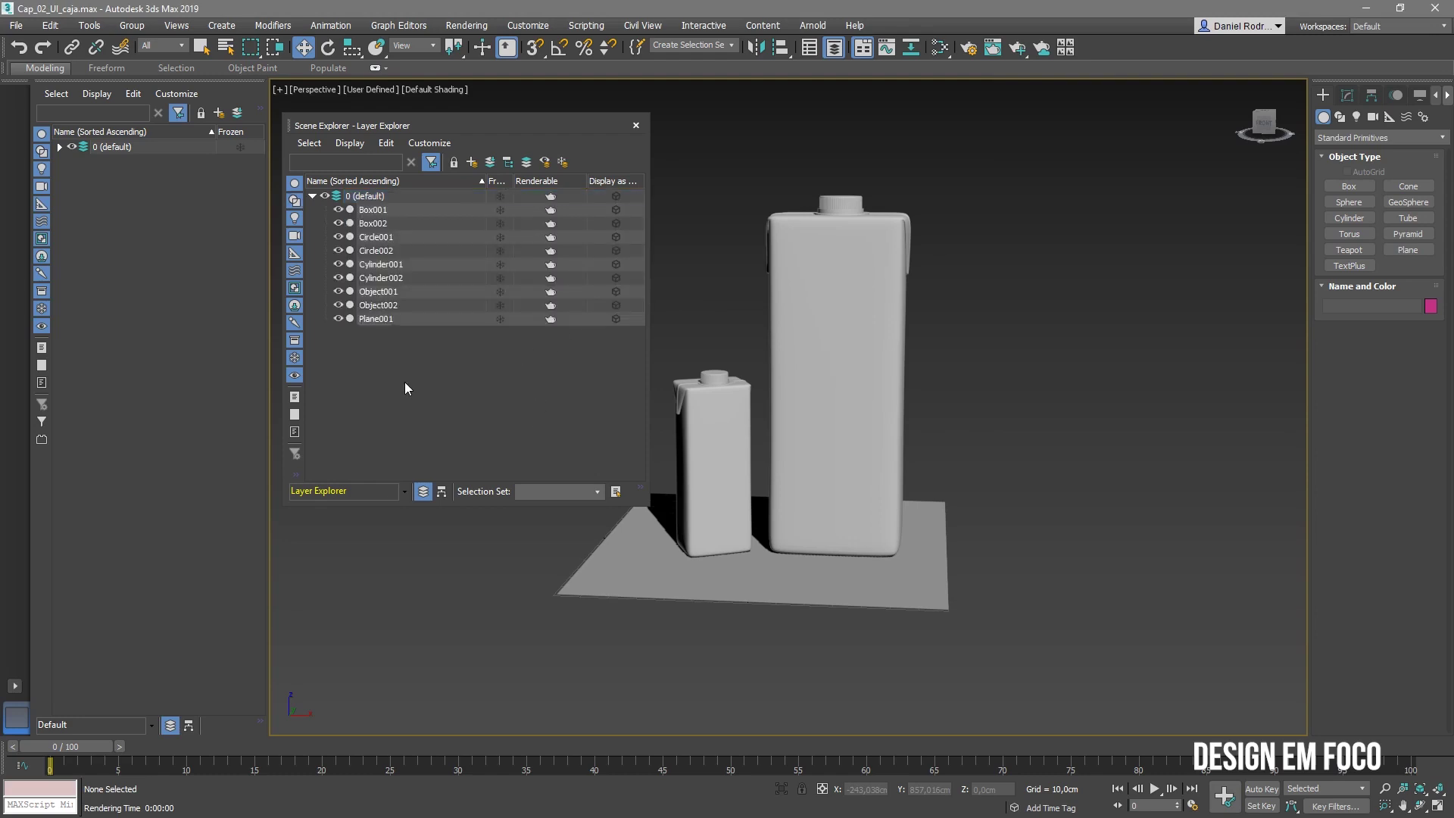
click(312, 196)
click(371, 197)
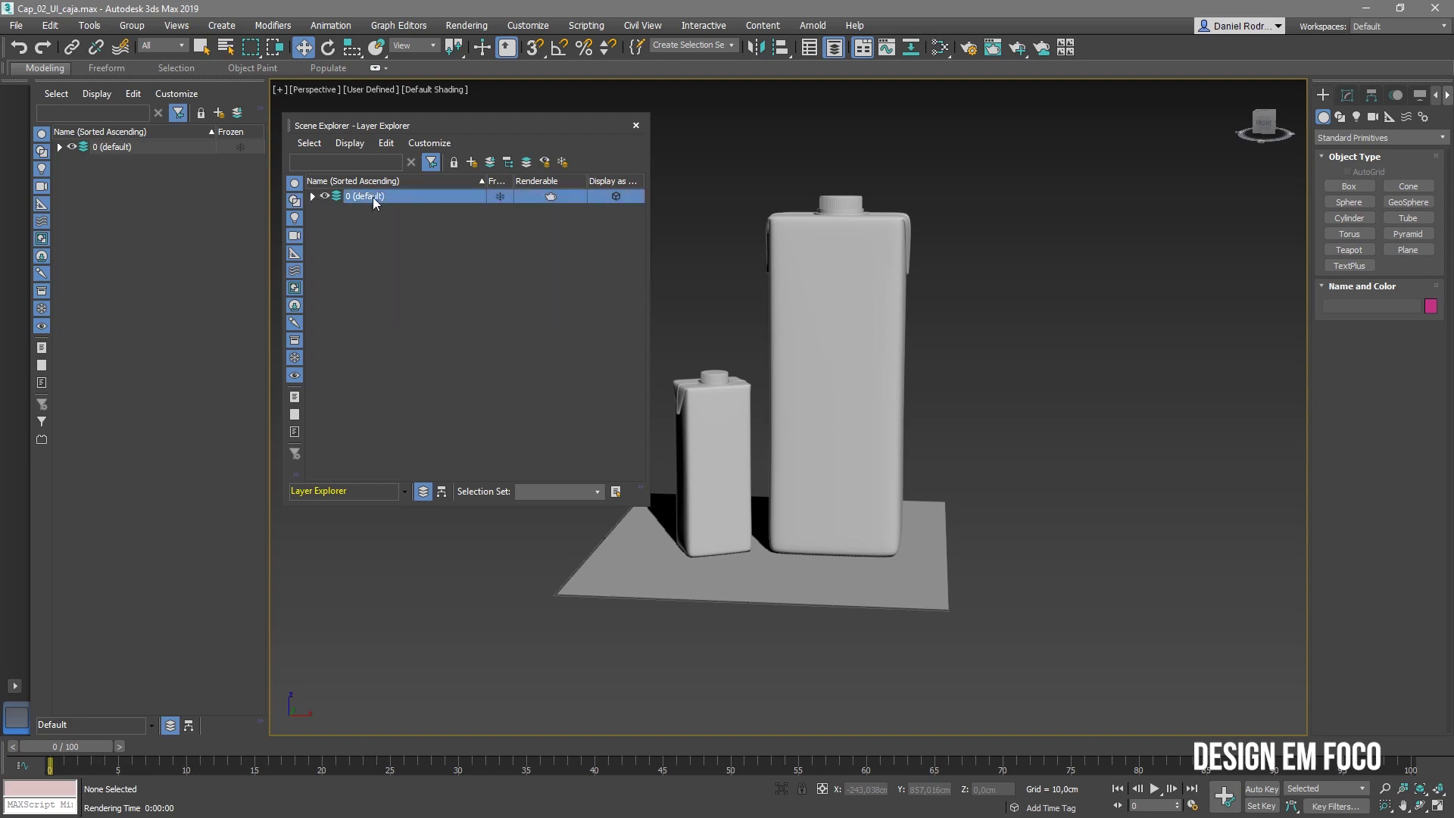
click(412, 334)
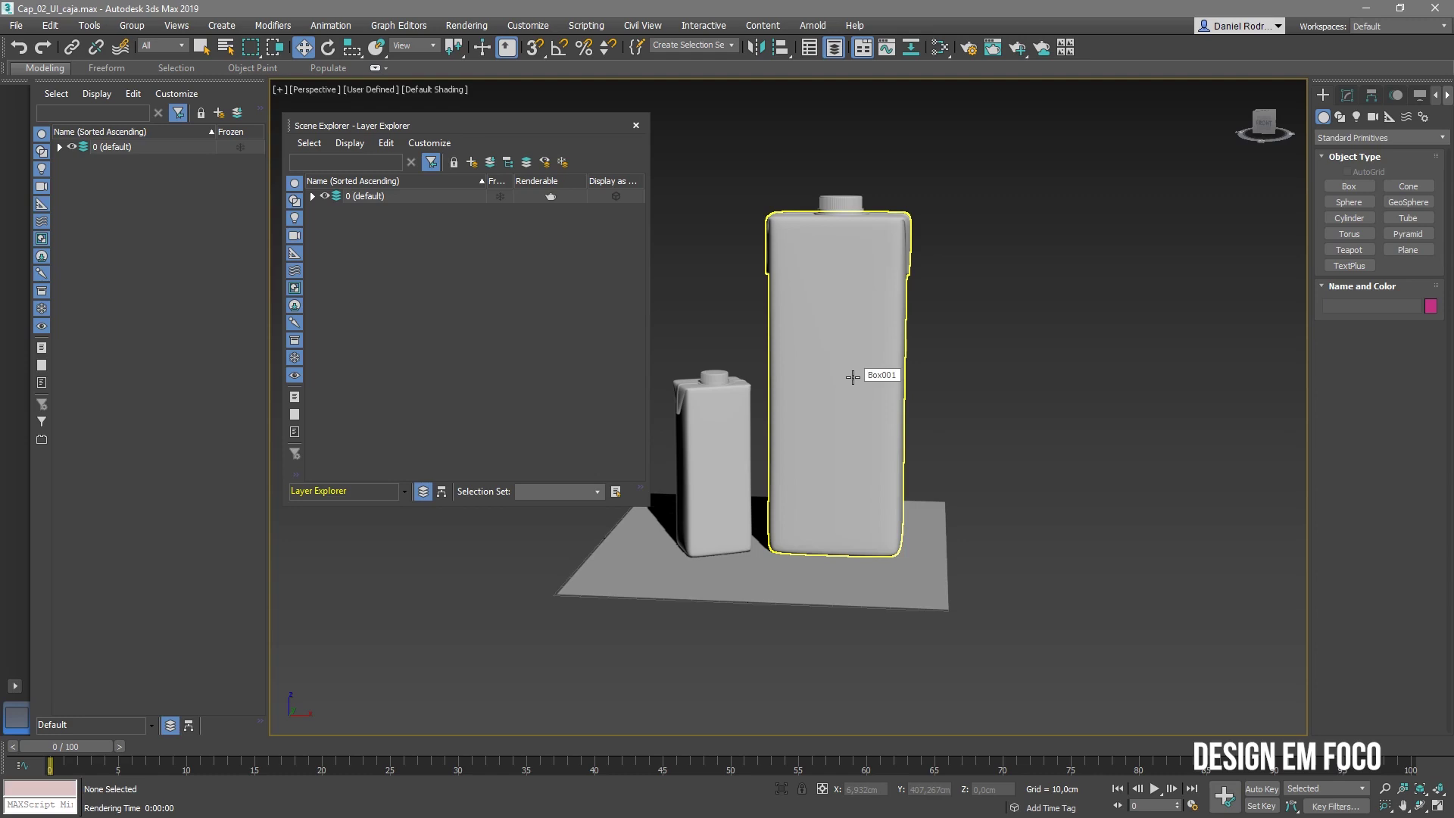
right_click(359, 195)
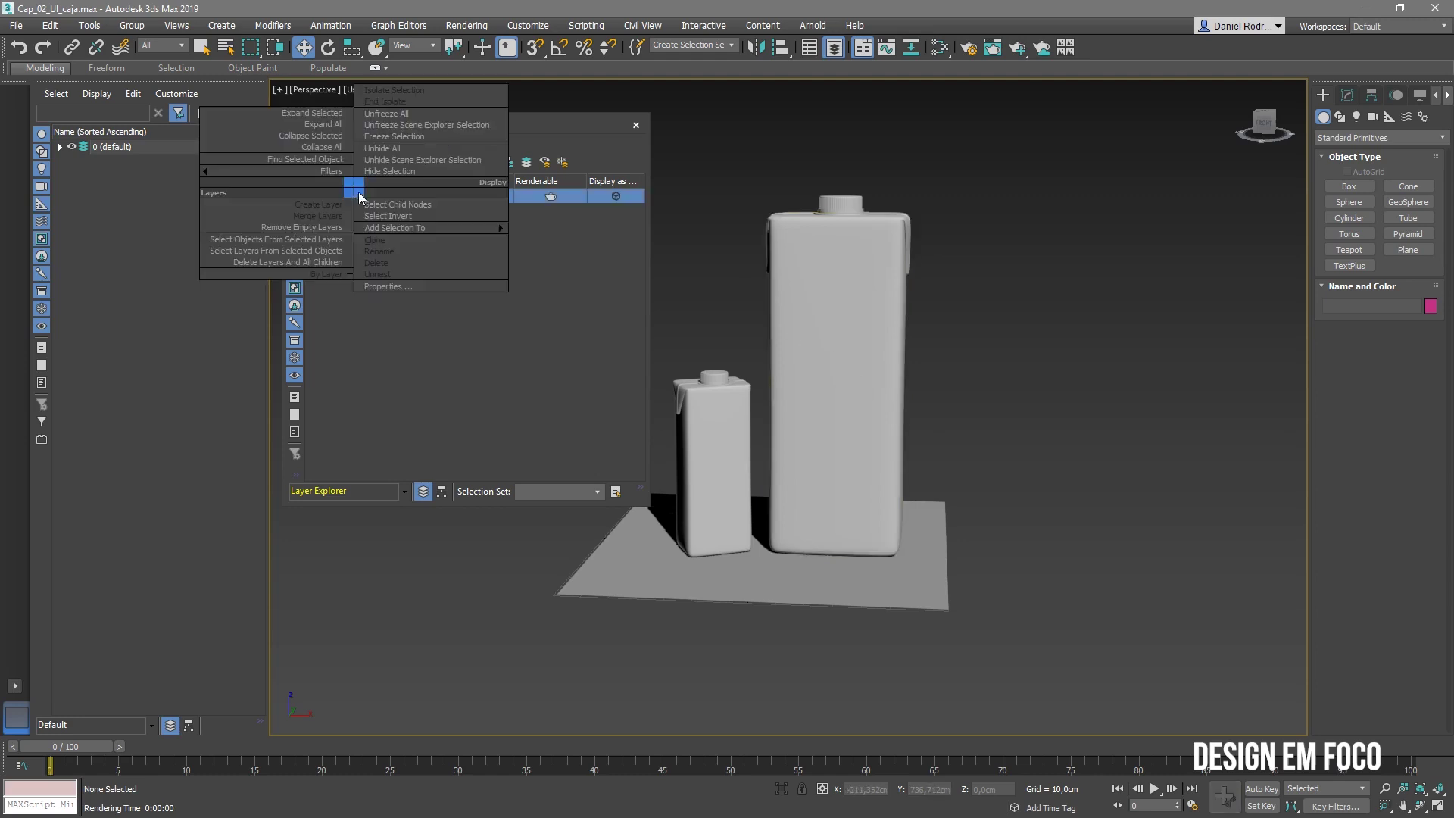
mouse_move(377, 228)
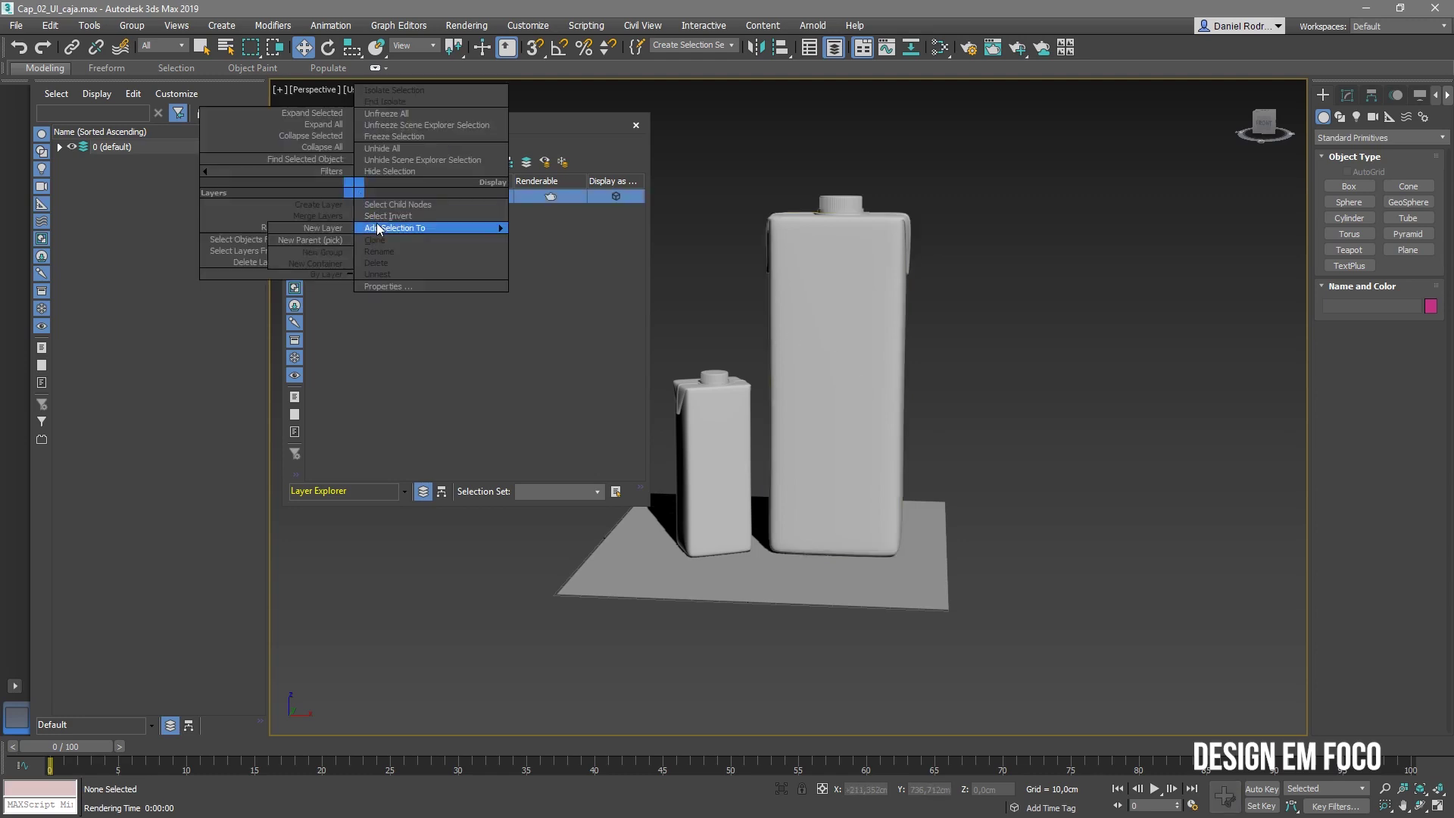
click(428, 346)
Show all four viewports and create a new layer named box
key(alt+w)
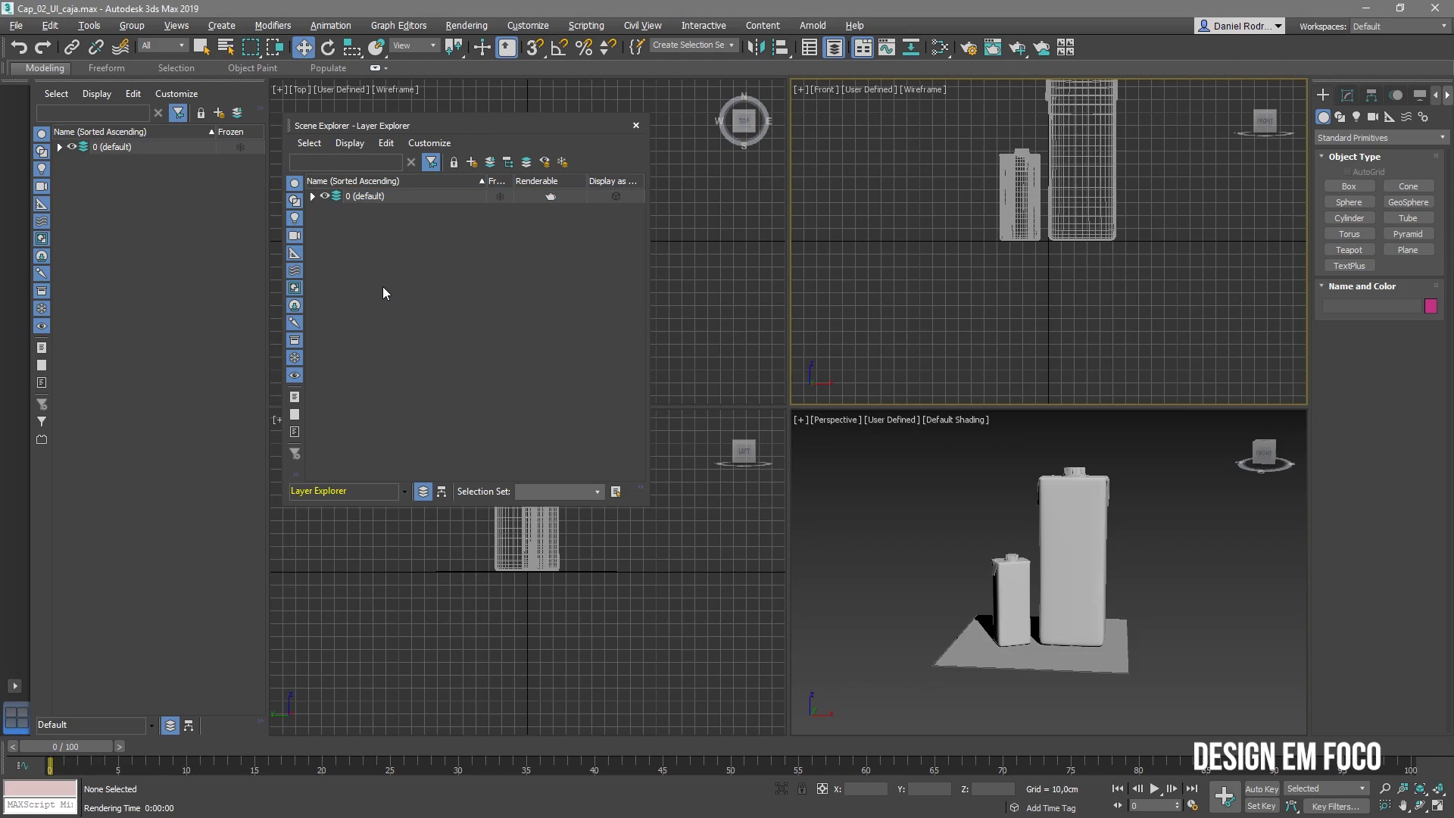
click(472, 162)
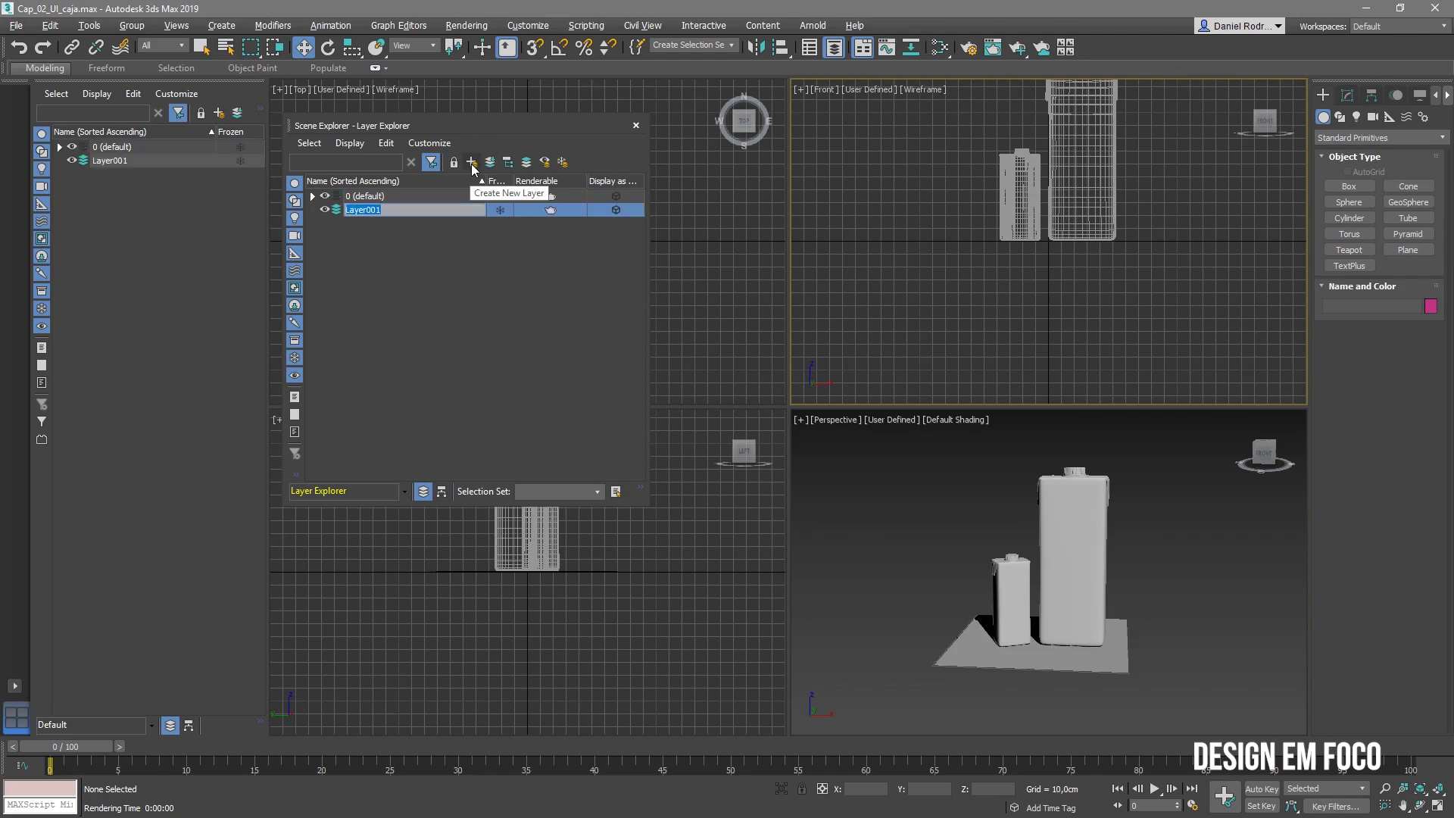
text(box)
key(Return)
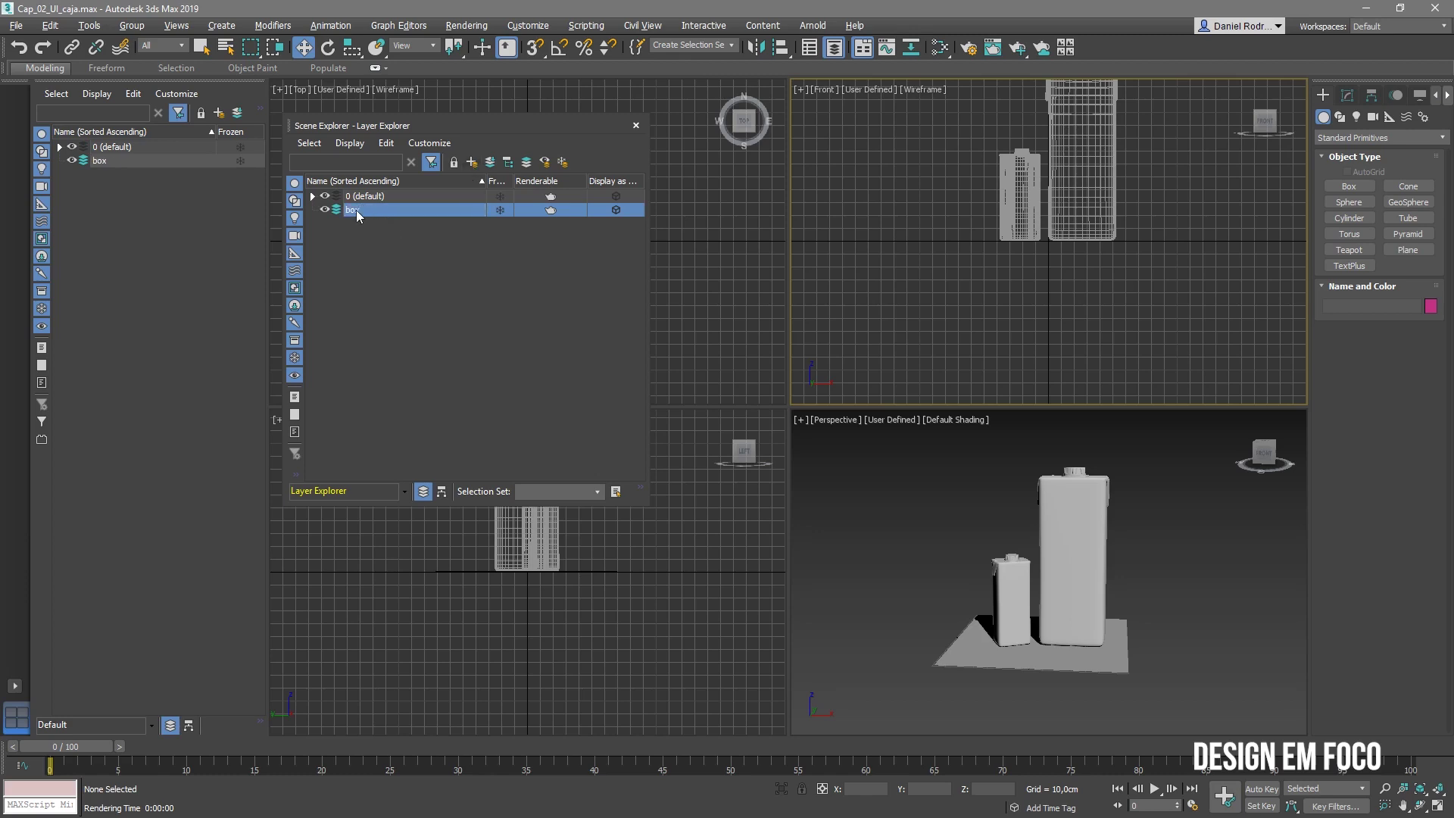
Make 0 (default) the active layer in the docked Scene Explorer and close the floating Layer Explorer
click(189, 726)
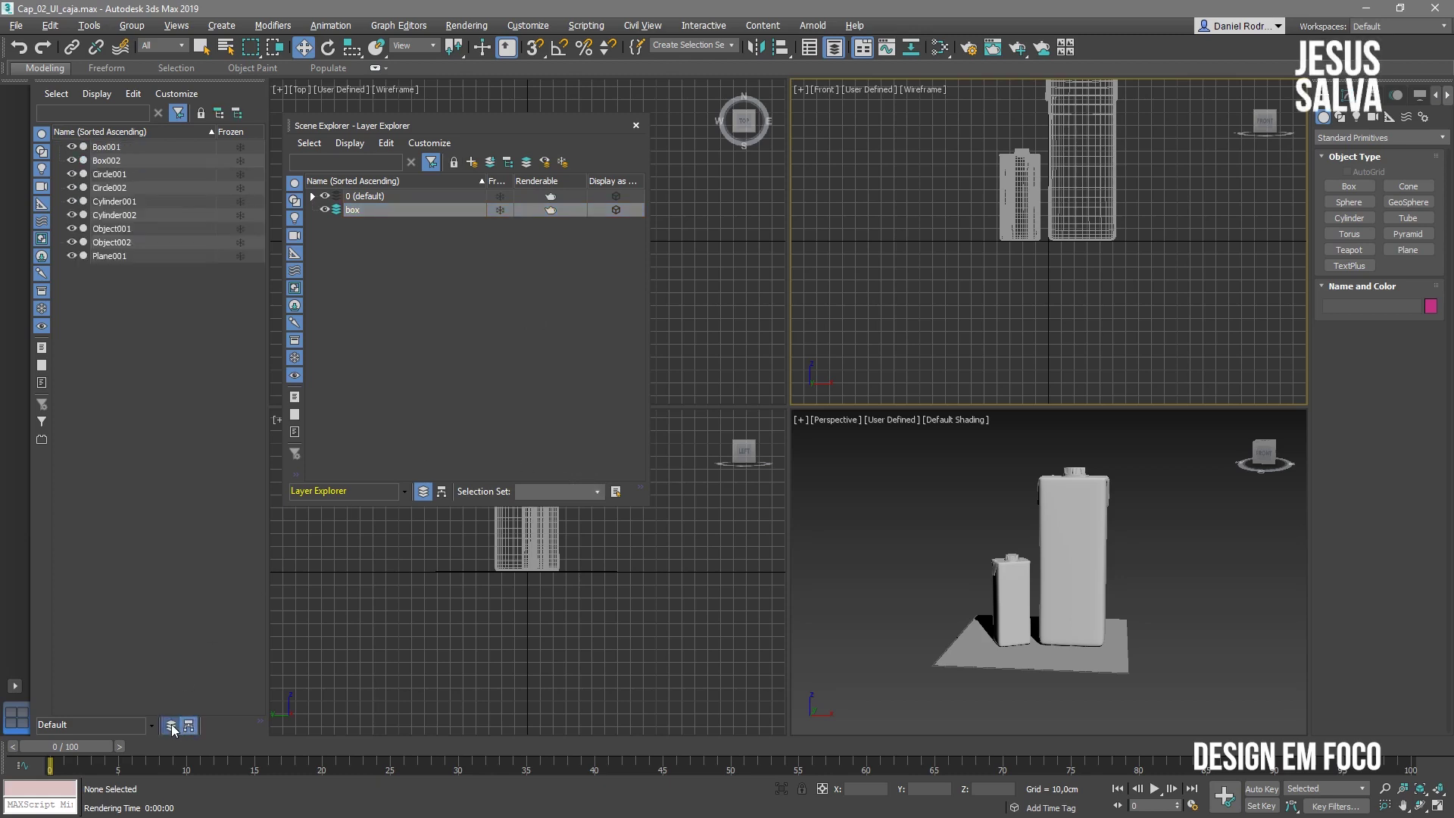
click(170, 725)
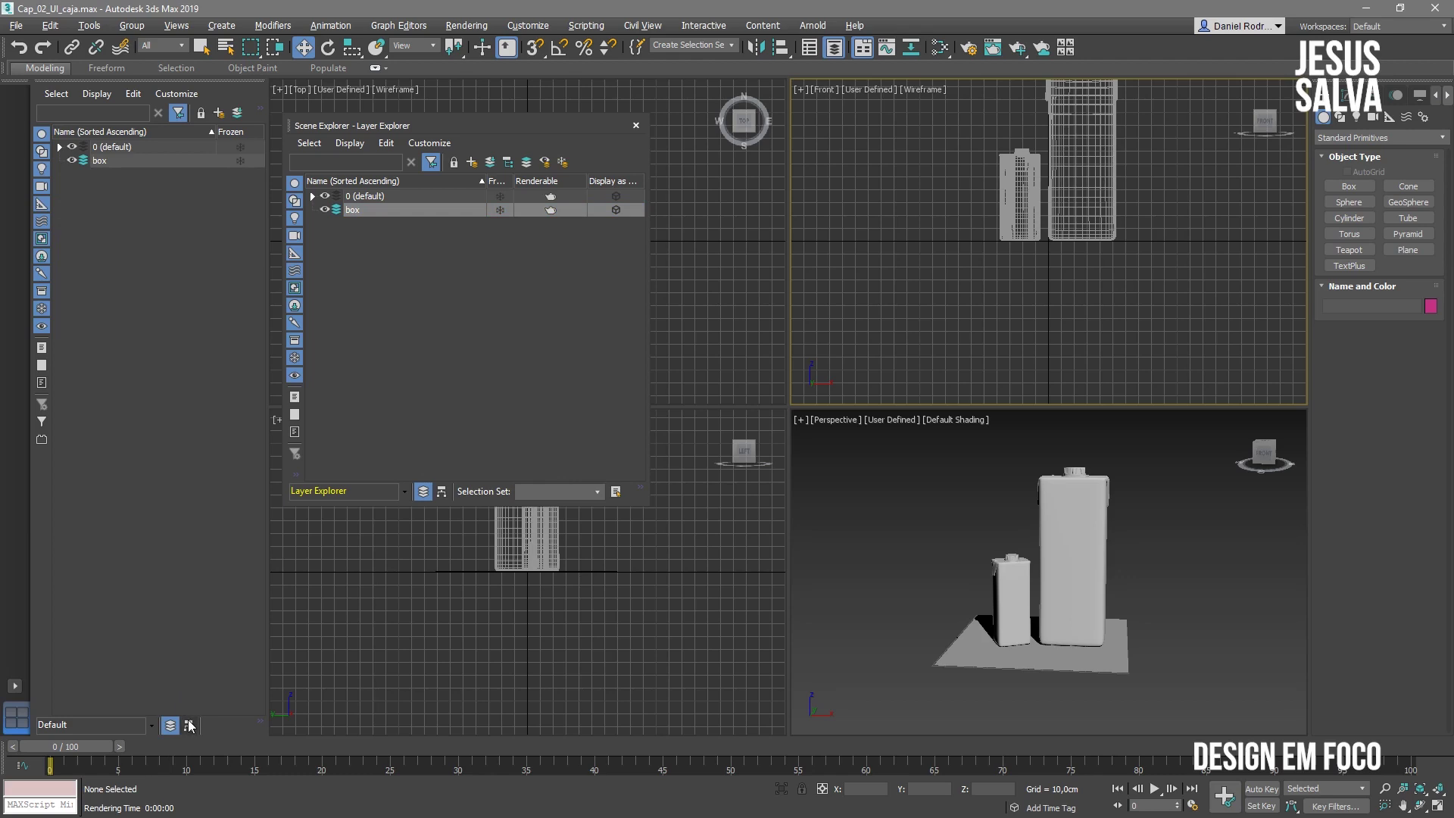
click(83, 147)
click(83, 160)
click(83, 147)
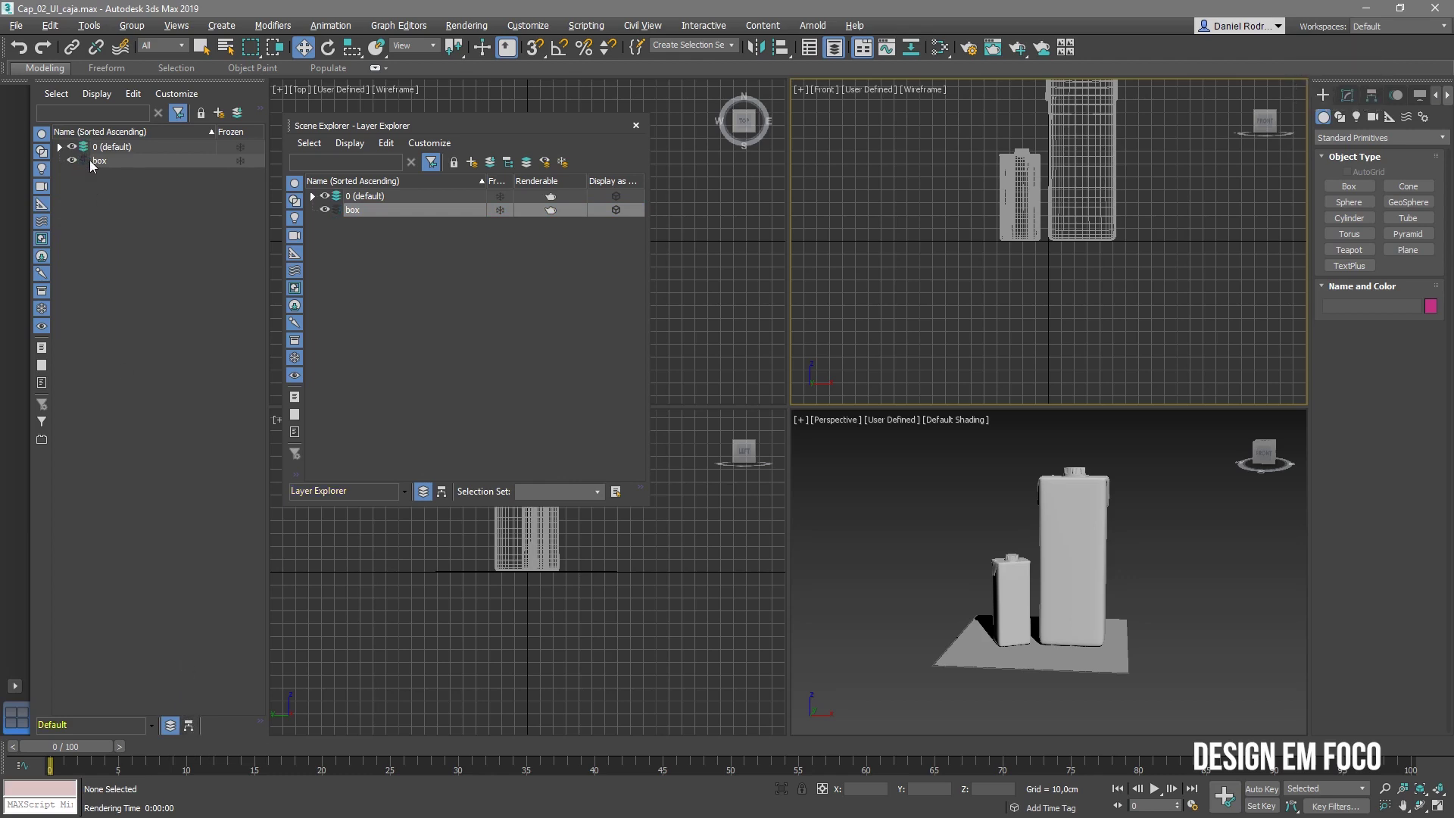
click(635, 125)
click(967, 508)
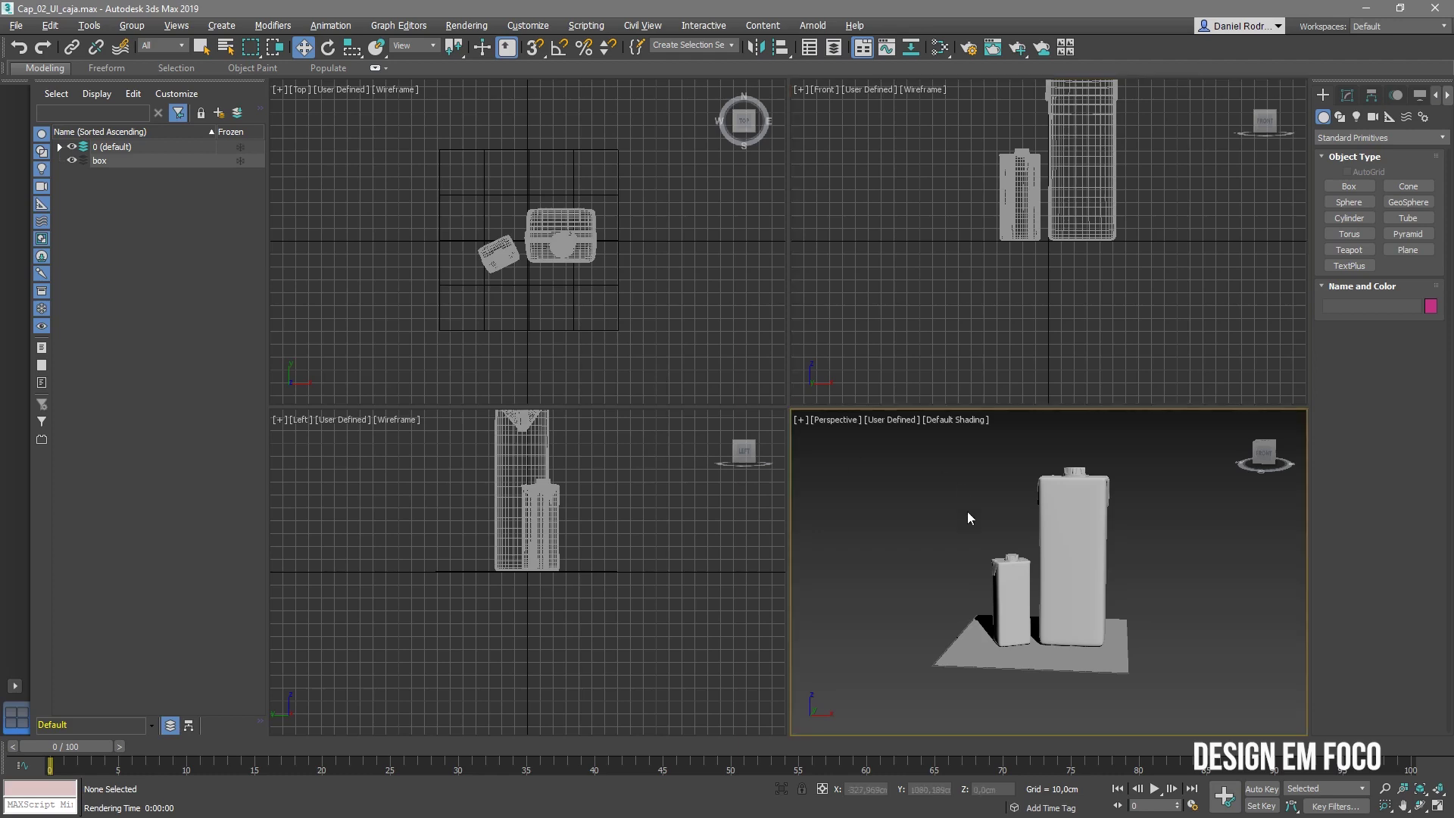
Maximize the Perspective viewport and list the scene objects by hierarchy instead of by layer in the Scene Explorer
key(alt+w)
alt+middle_drag(871, 485, 847, 458)
click(63, 149)
click(62, 149)
click(189, 725)
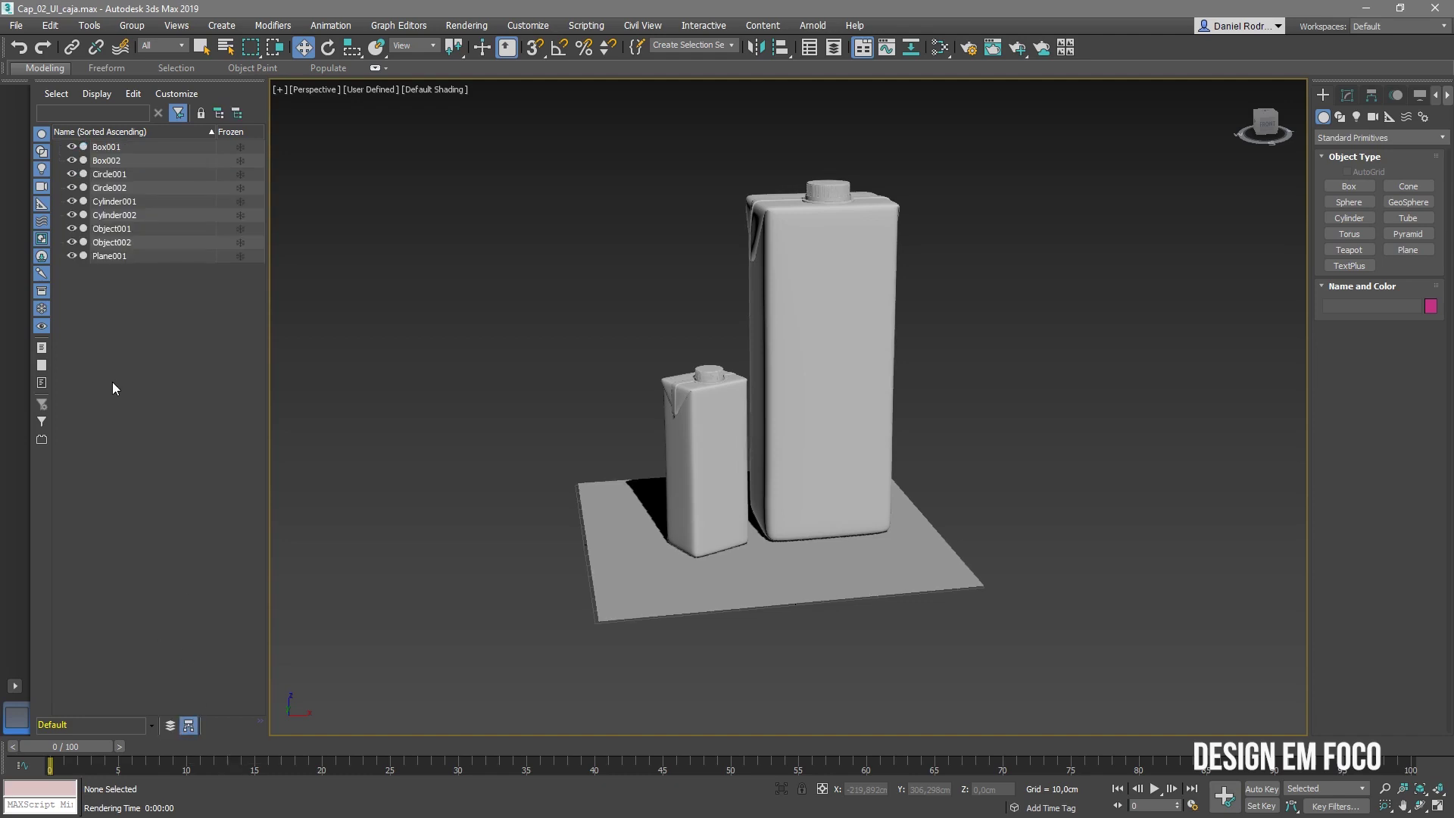
Examine the separate objects that make up the small carton's cap by selecting them one at a time
mouse_move(795, 360)
middle_down()
mouse_move(816, 399)
mouse_move(802, 388)
middle_up()
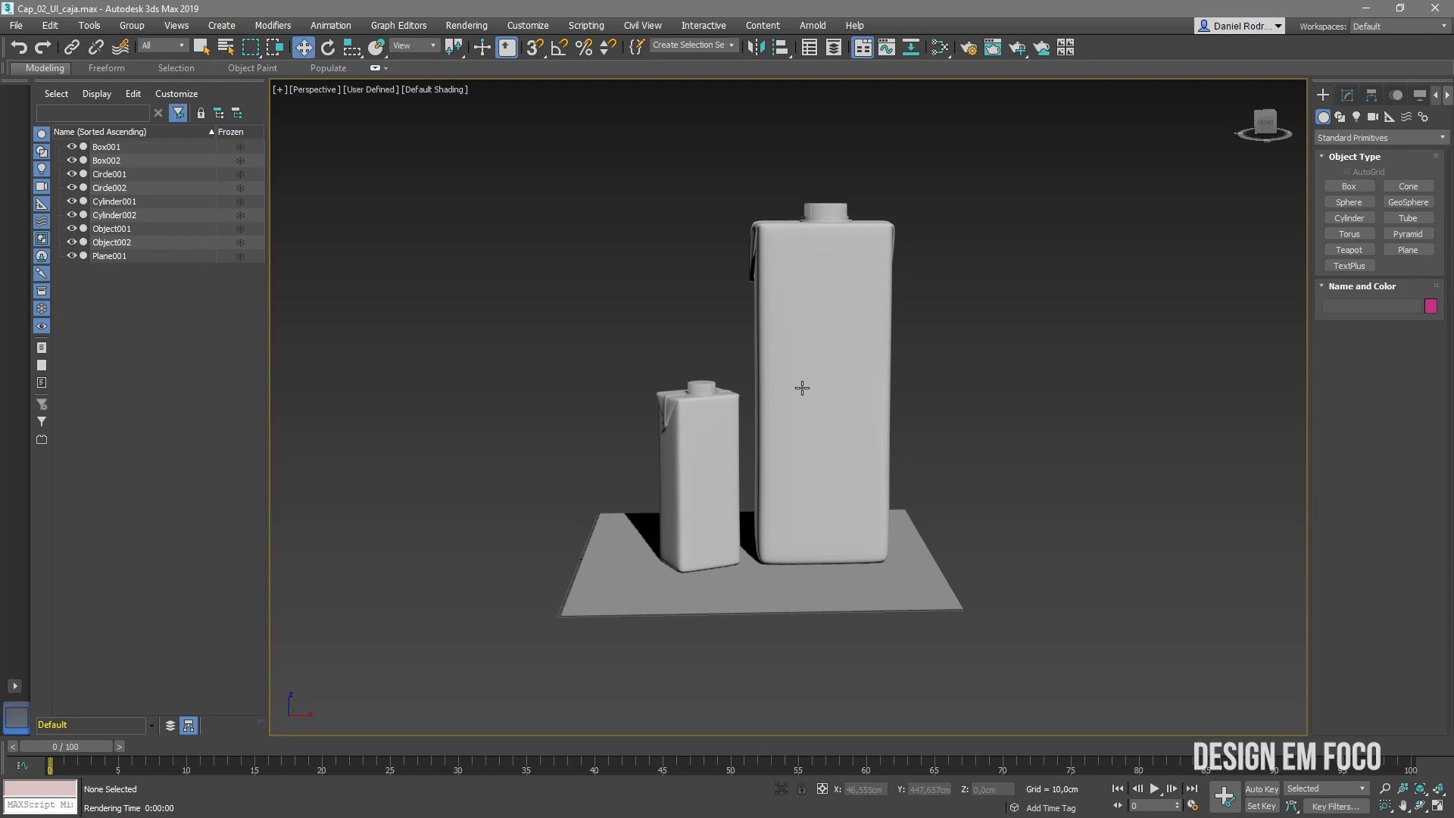
scroll(694, 464, up, 8)
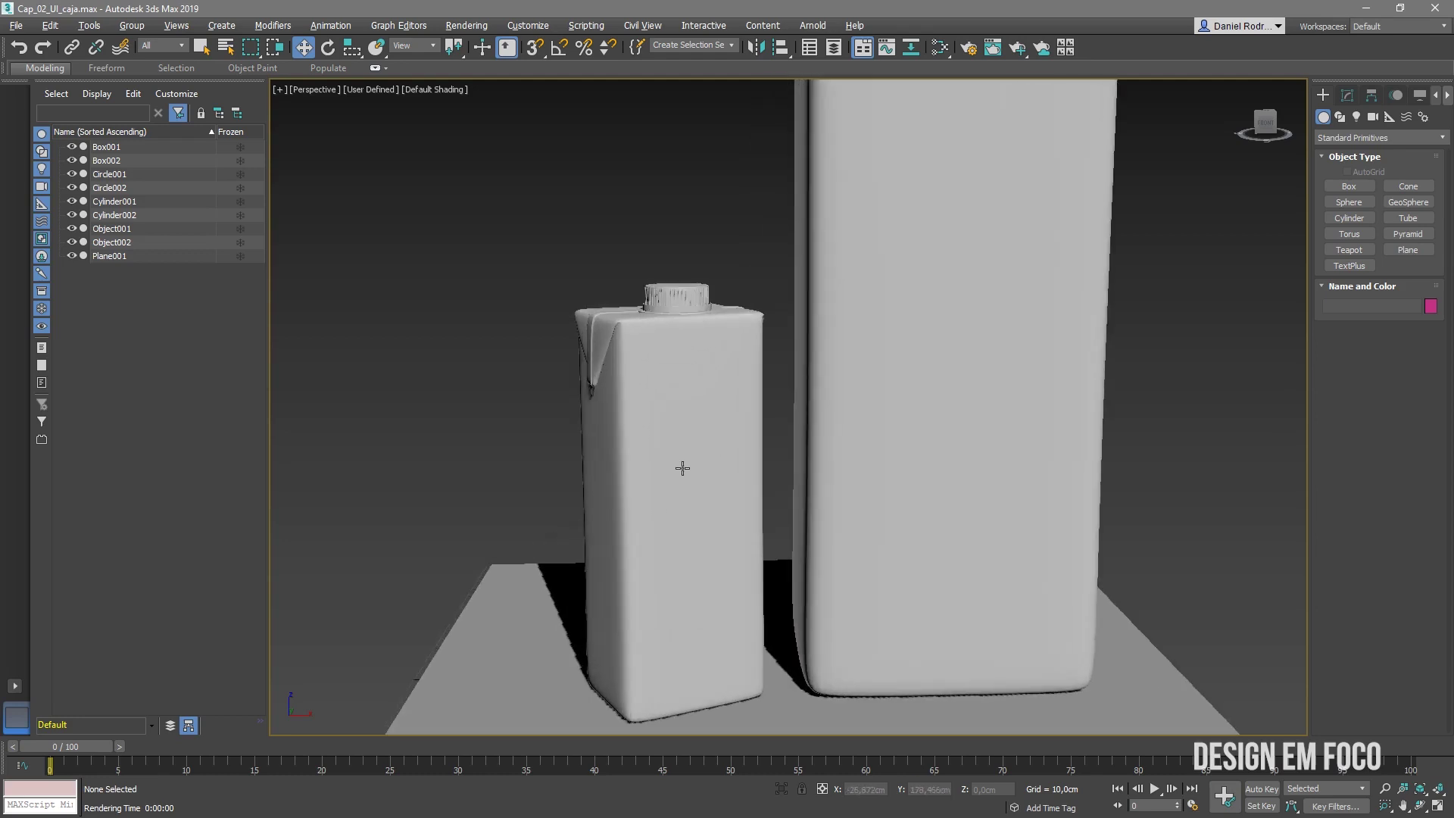
alt+middle_drag(688, 409, 684, 366)
scroll(649, 422, up, 5)
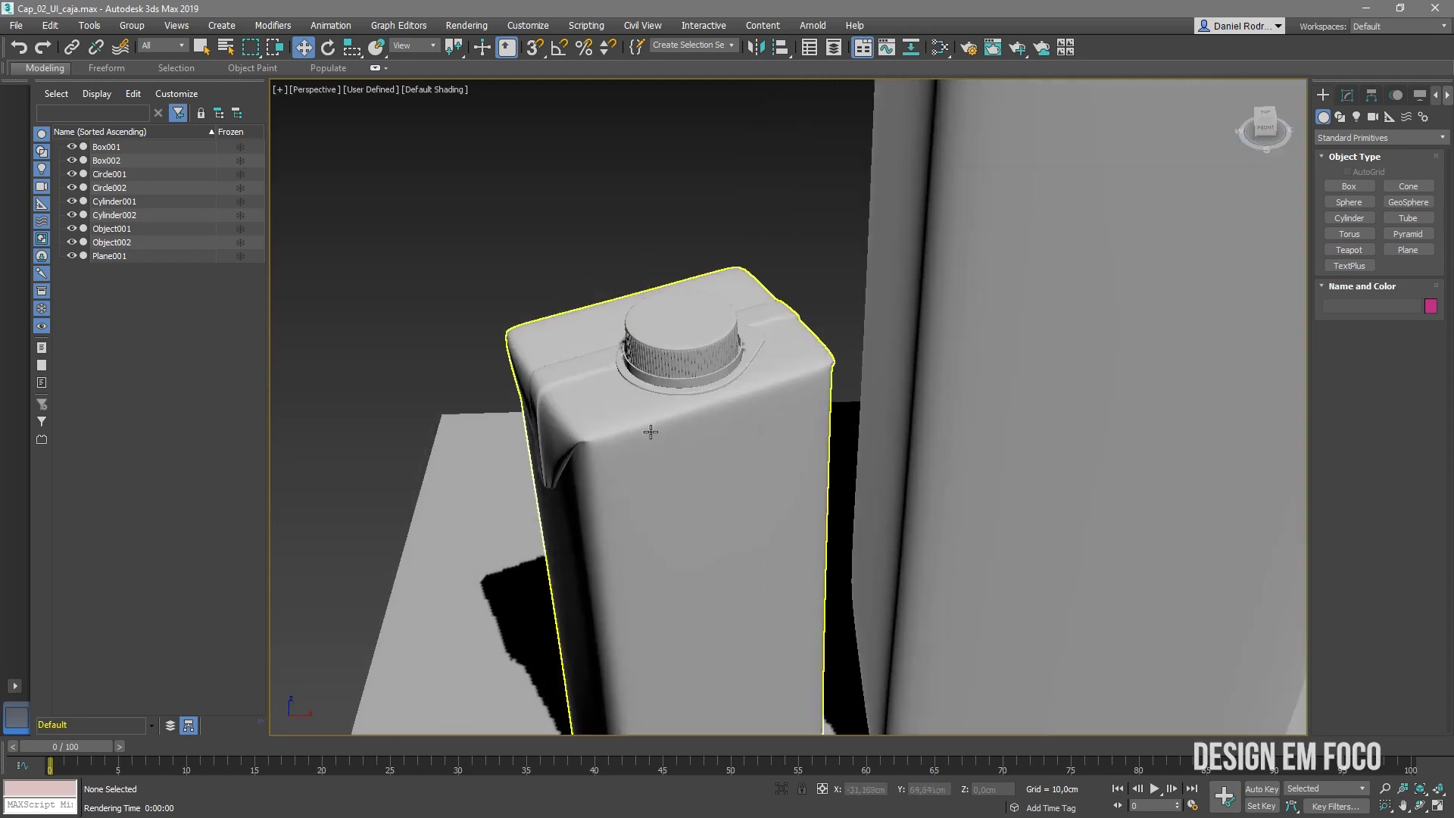
click(681, 351)
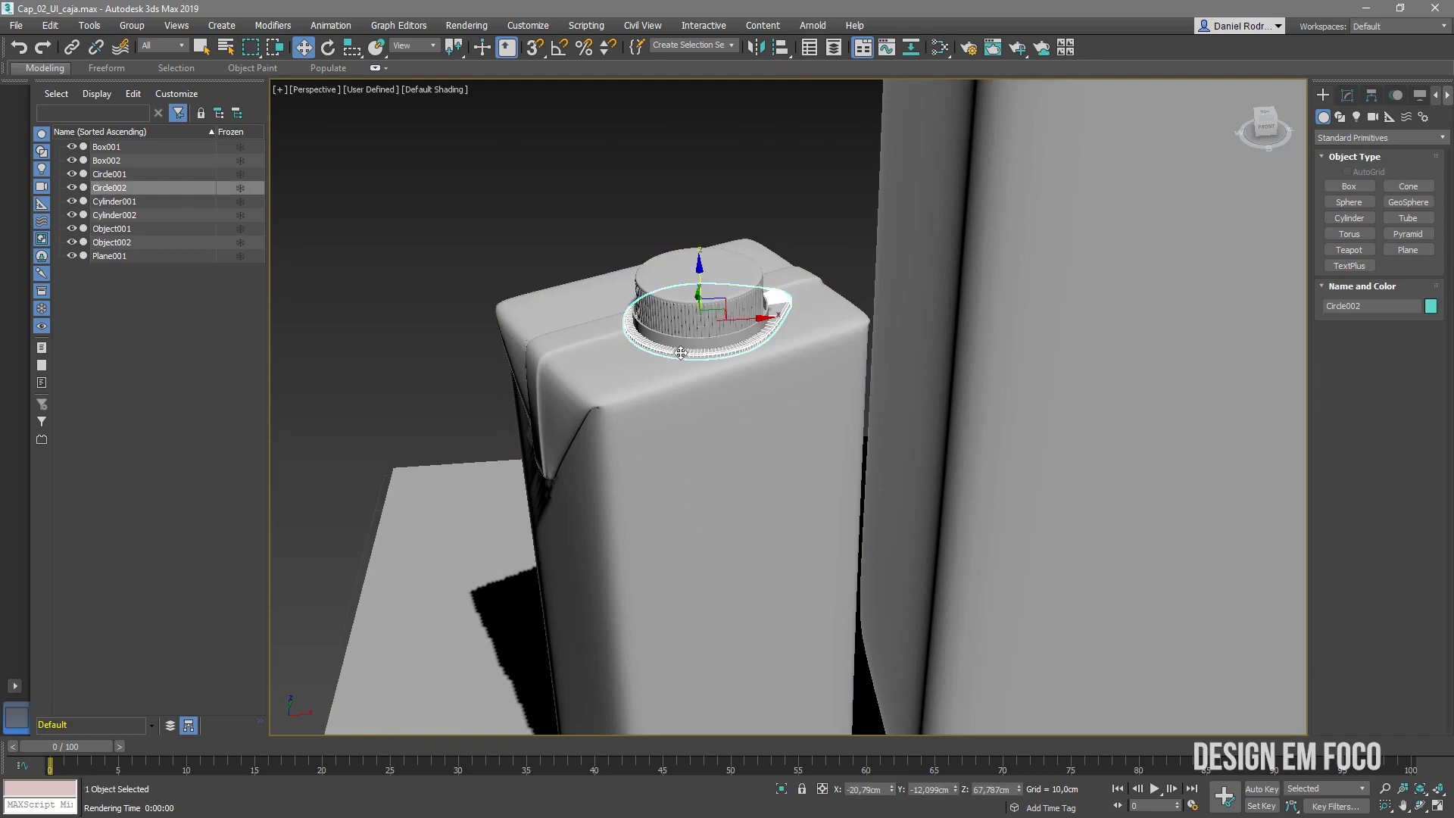
click(683, 333)
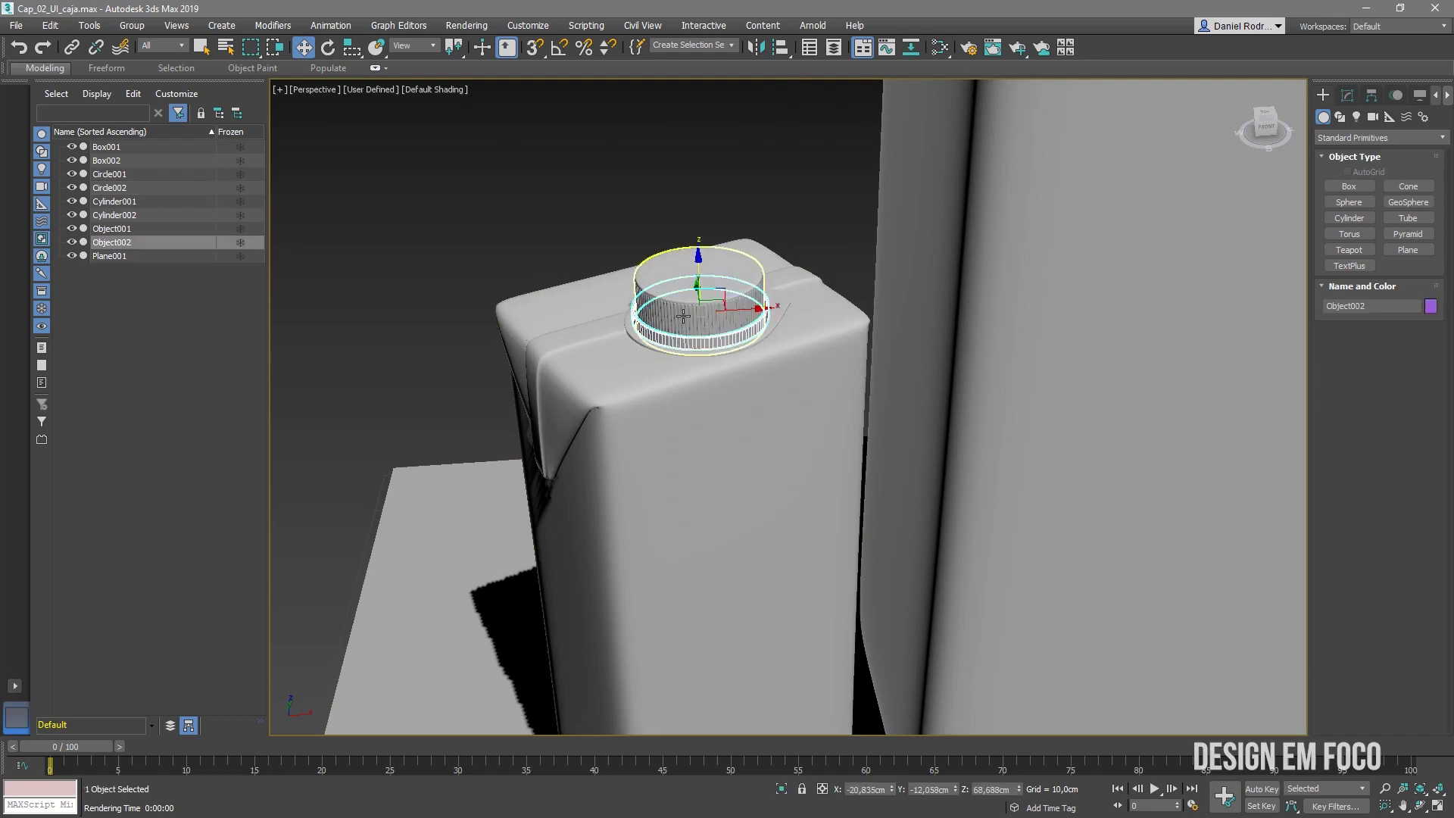
click(679, 316)
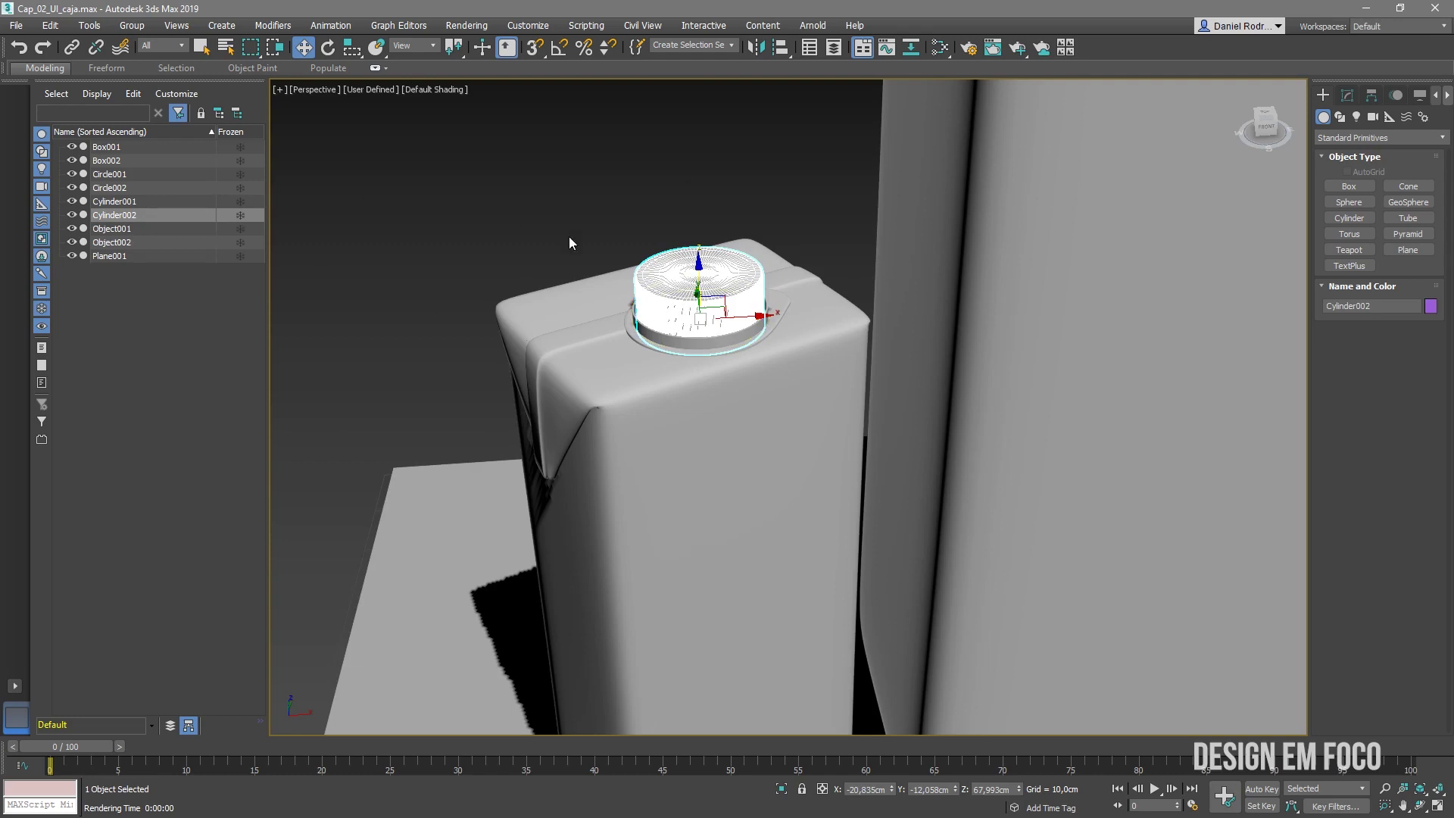
click(652, 198)
click(681, 286)
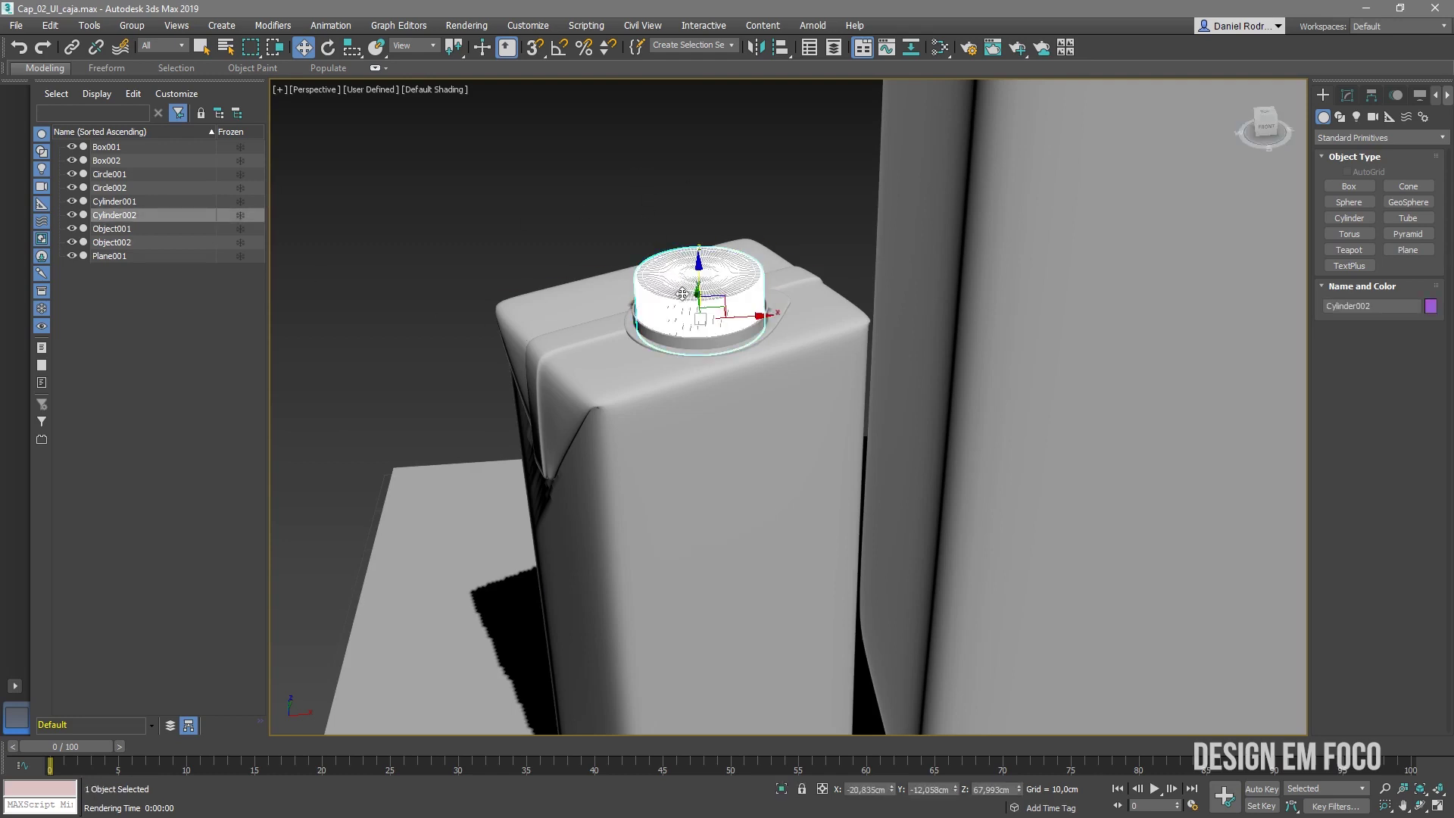
Group the small carton's cap parts Object002, Cylinder002 and Circle002 as tampa, and select the cap as one group
click(683, 341)
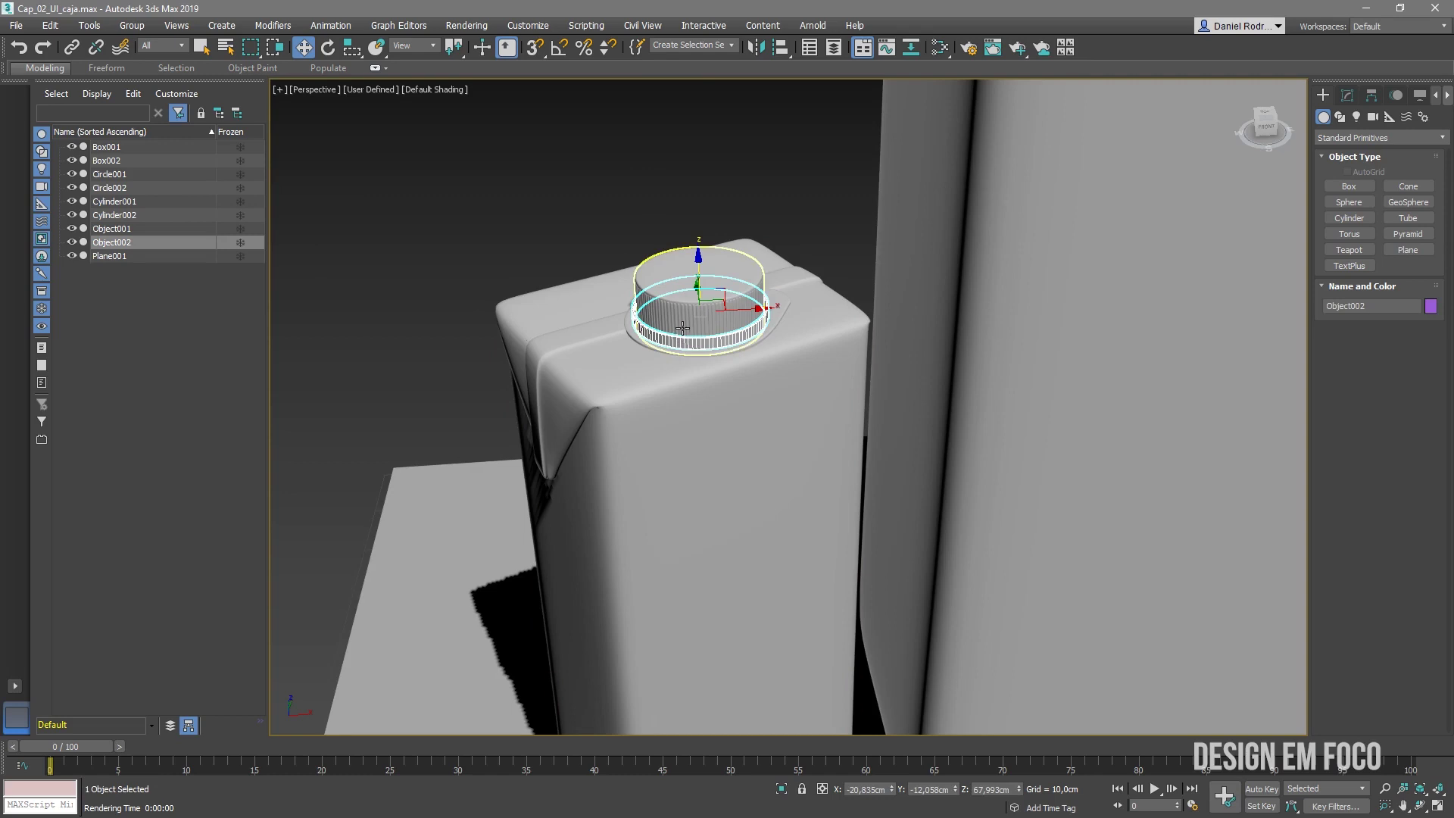
ctrl+click(682, 321)
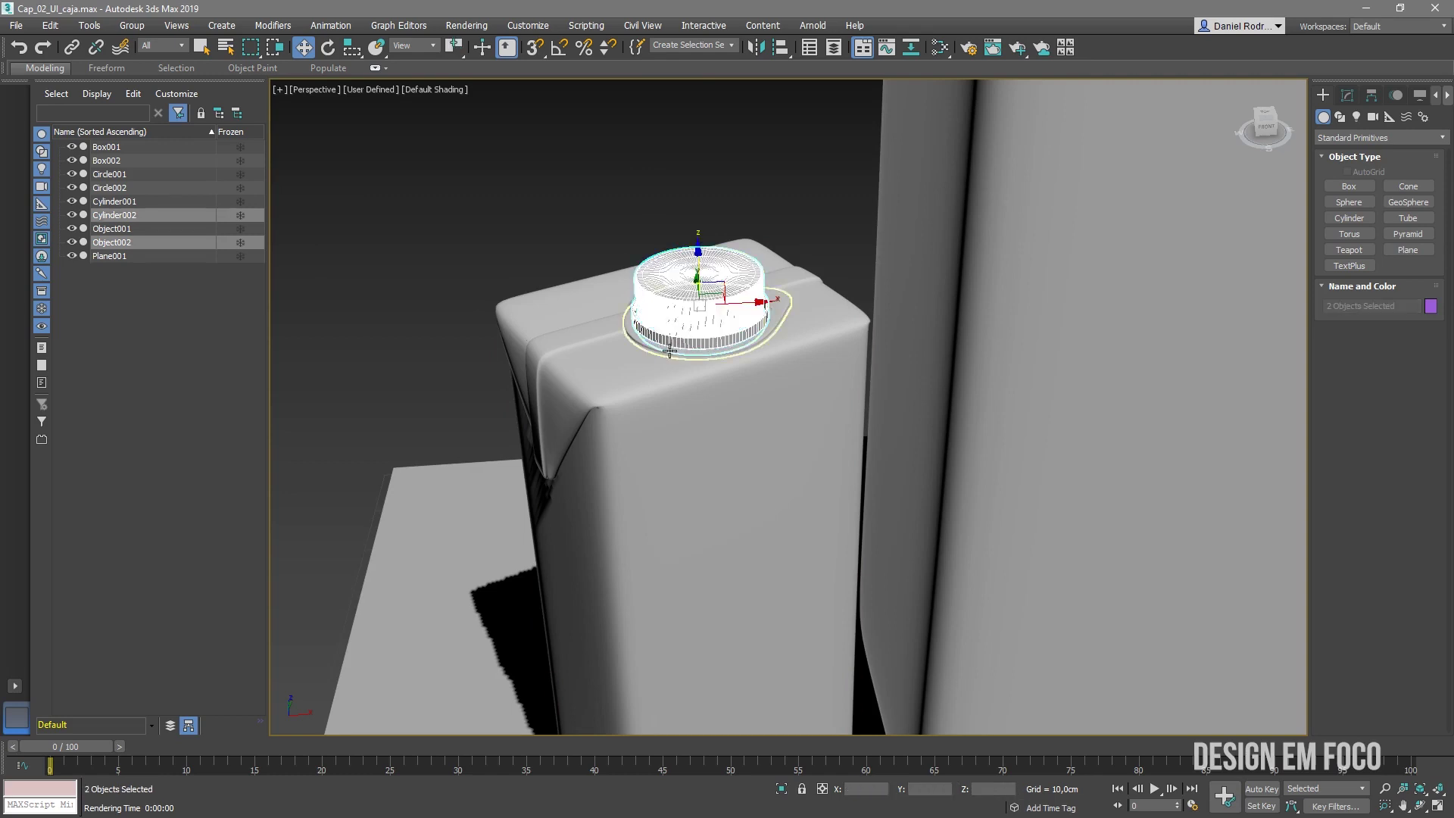
ctrl+click(634, 335)
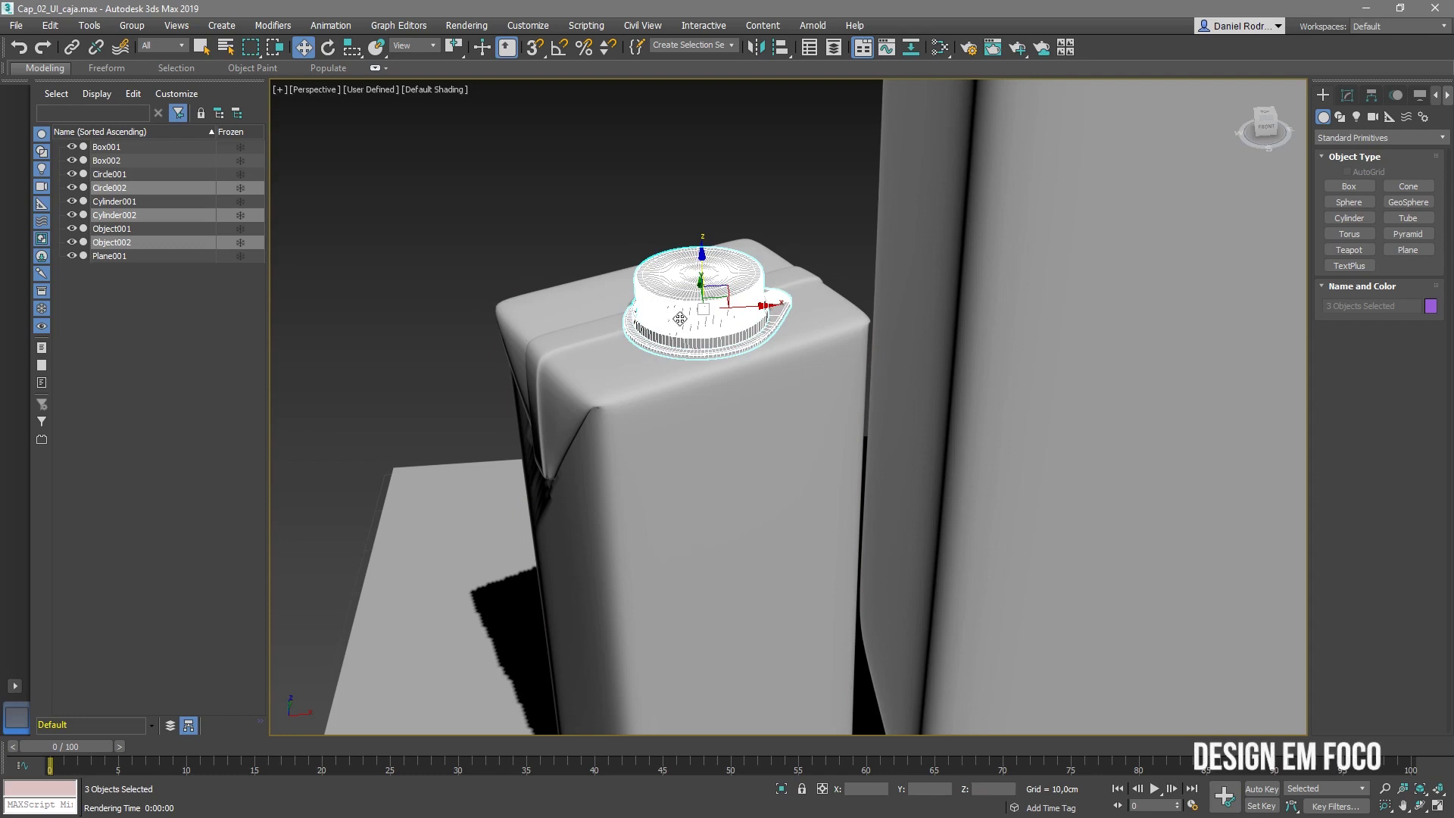
click(132, 25)
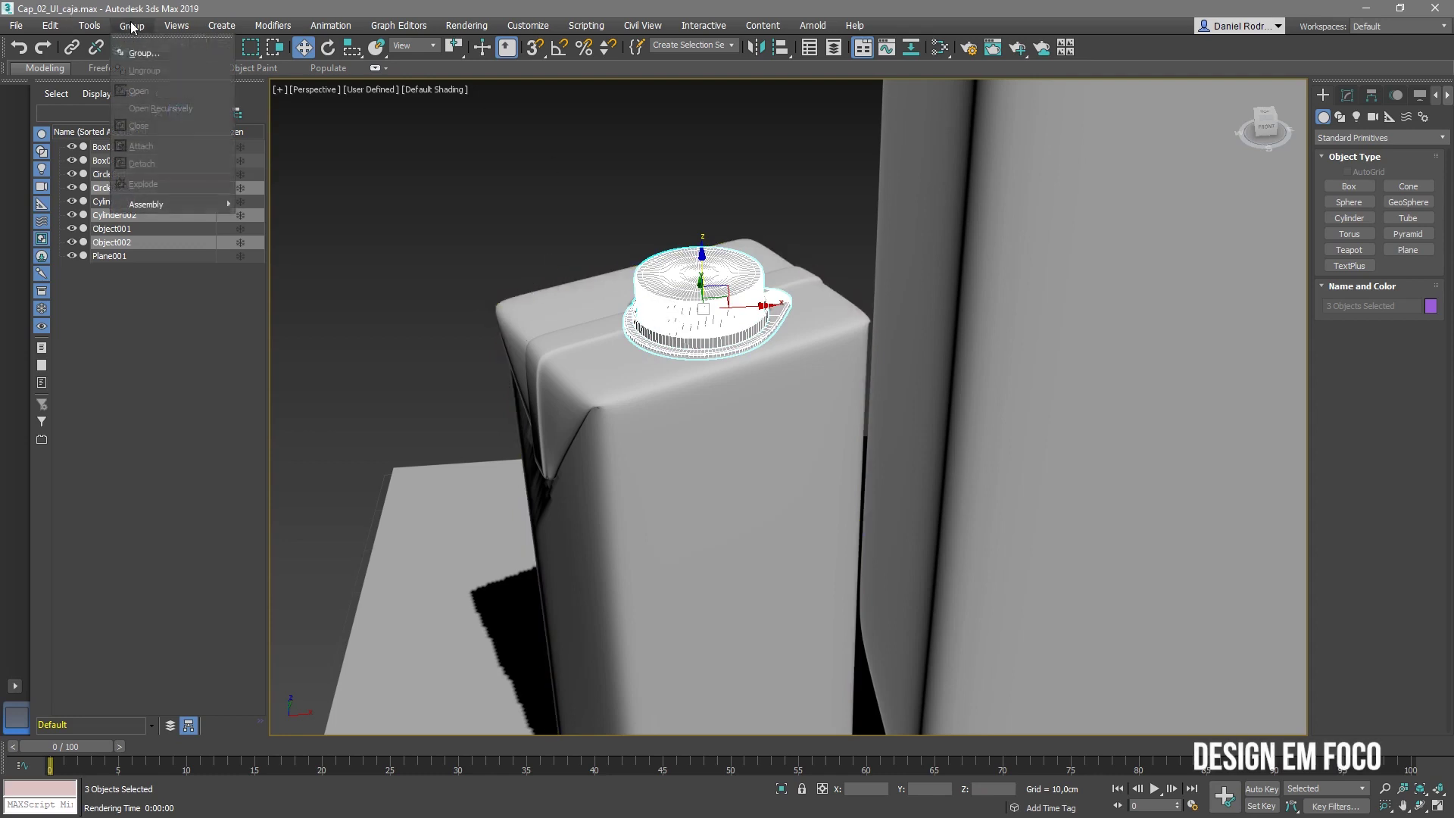
click(148, 54)
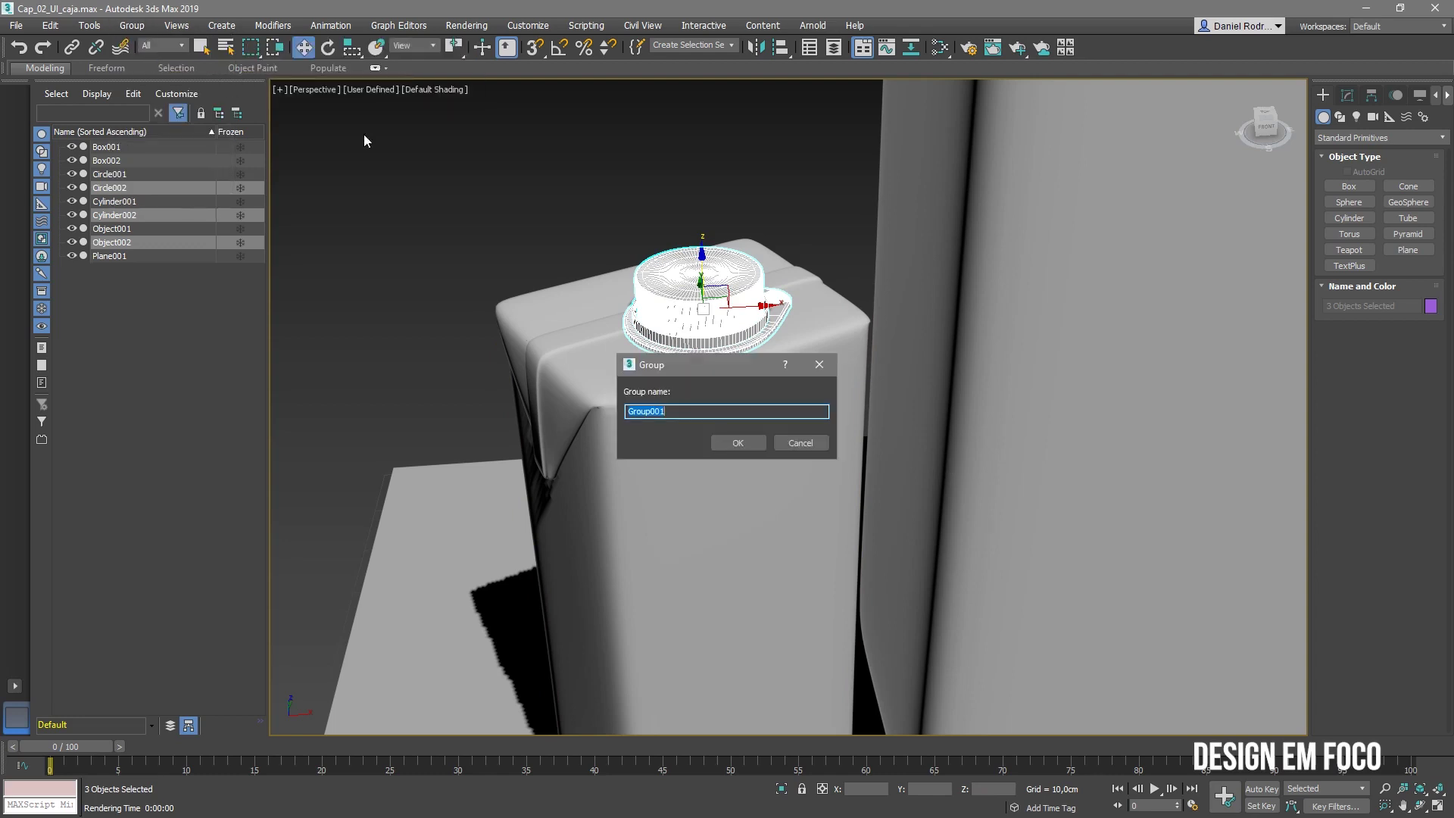
text(tampa)
key(Return)
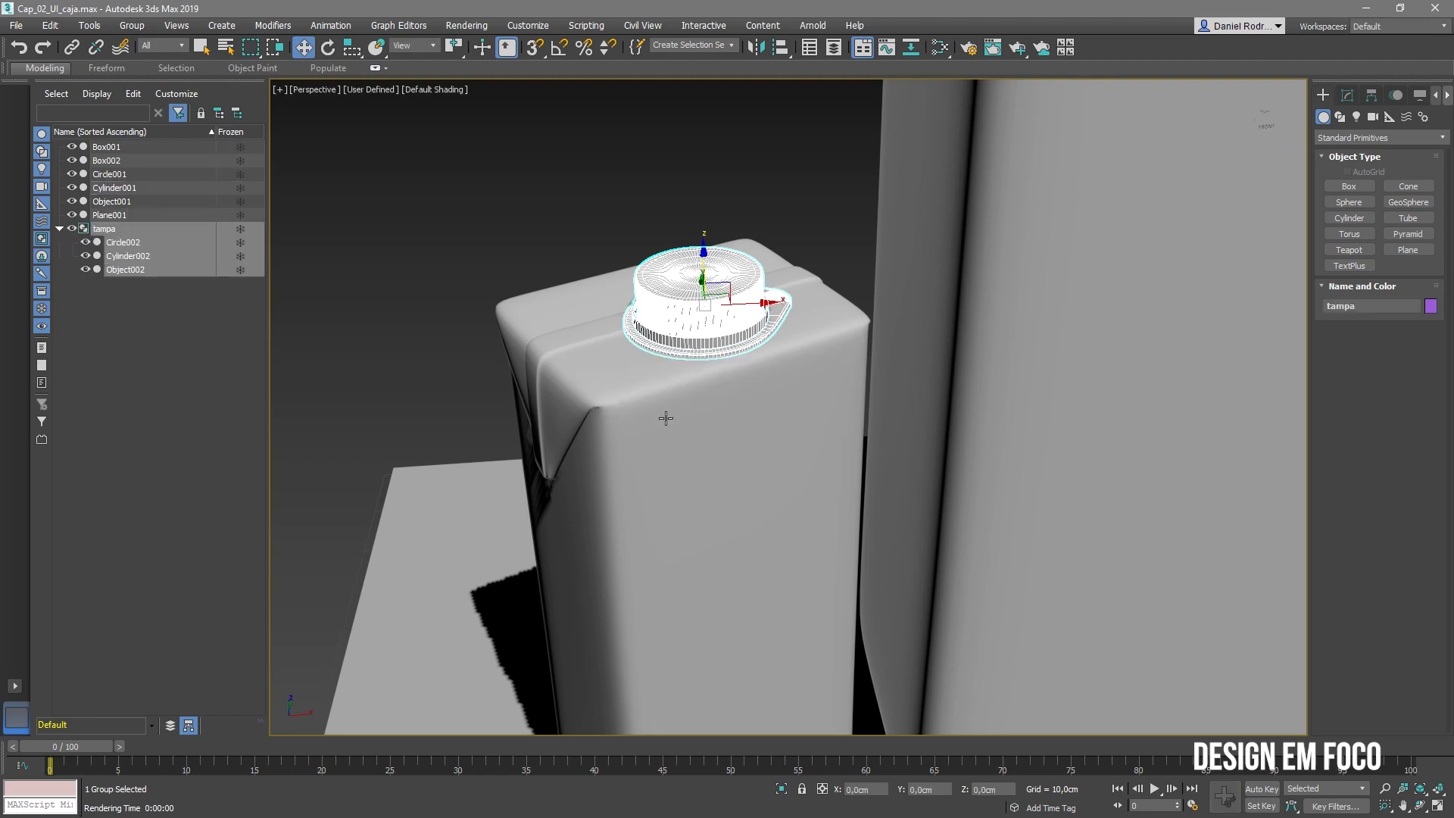
click(60, 229)
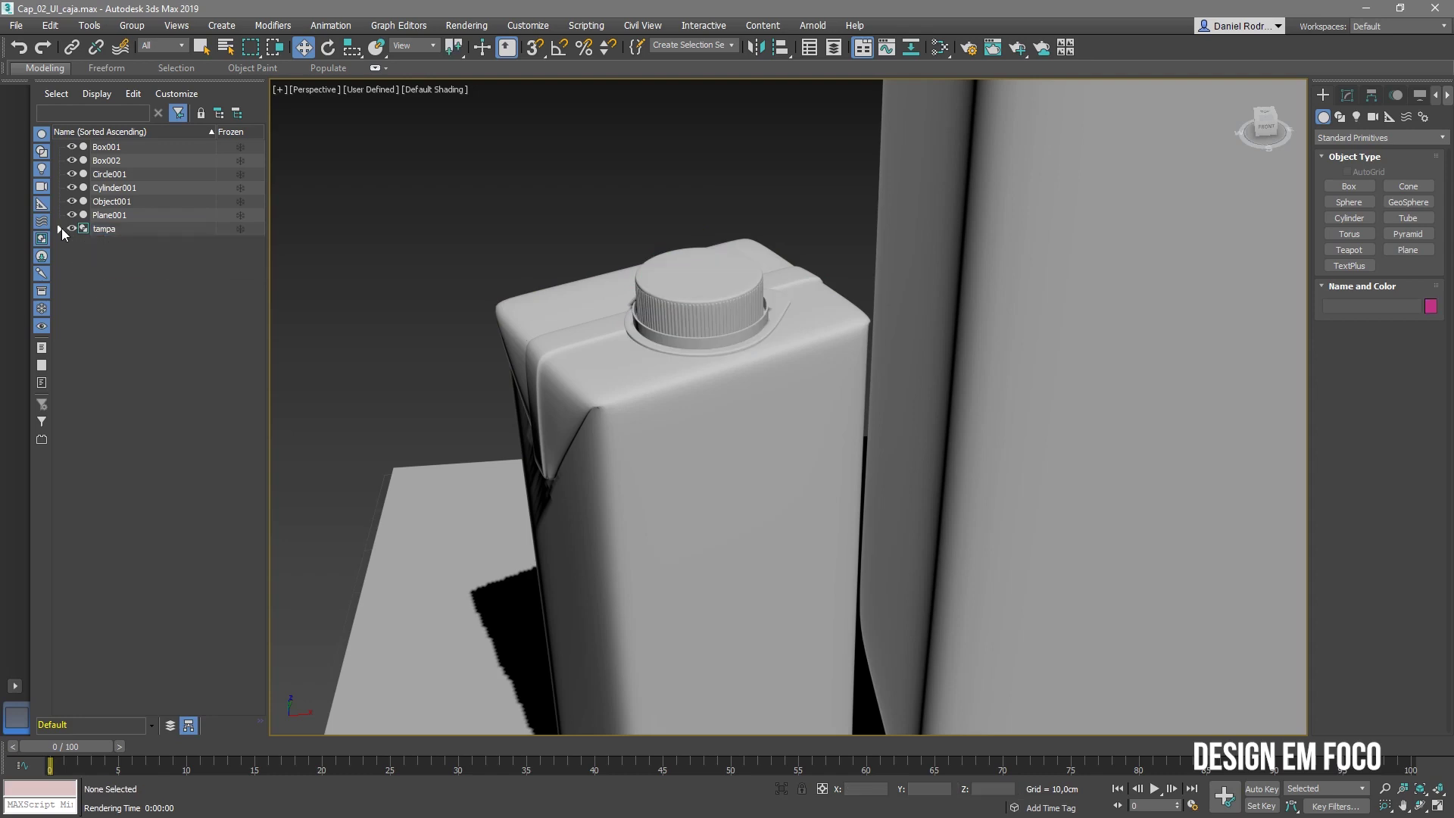
click(696, 284)
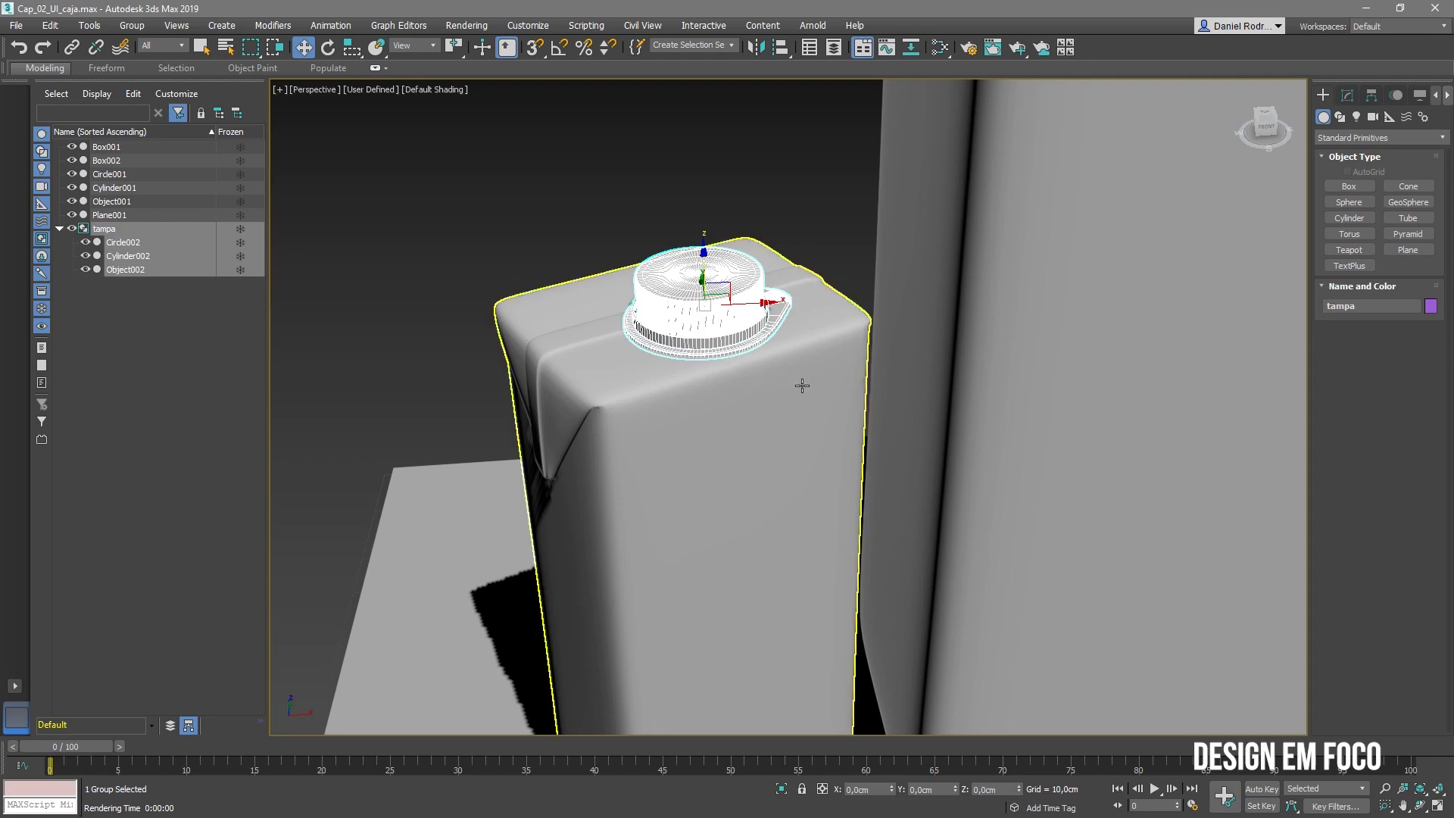
Group the large carton's cap parts Cylinder001, Object001 and Circle001 under the name tampa maior
mouse_move(811, 415)
alt+middle_down()
mouse_move(753, 380)
mouse_move(816, 409)
alt+middle_up()
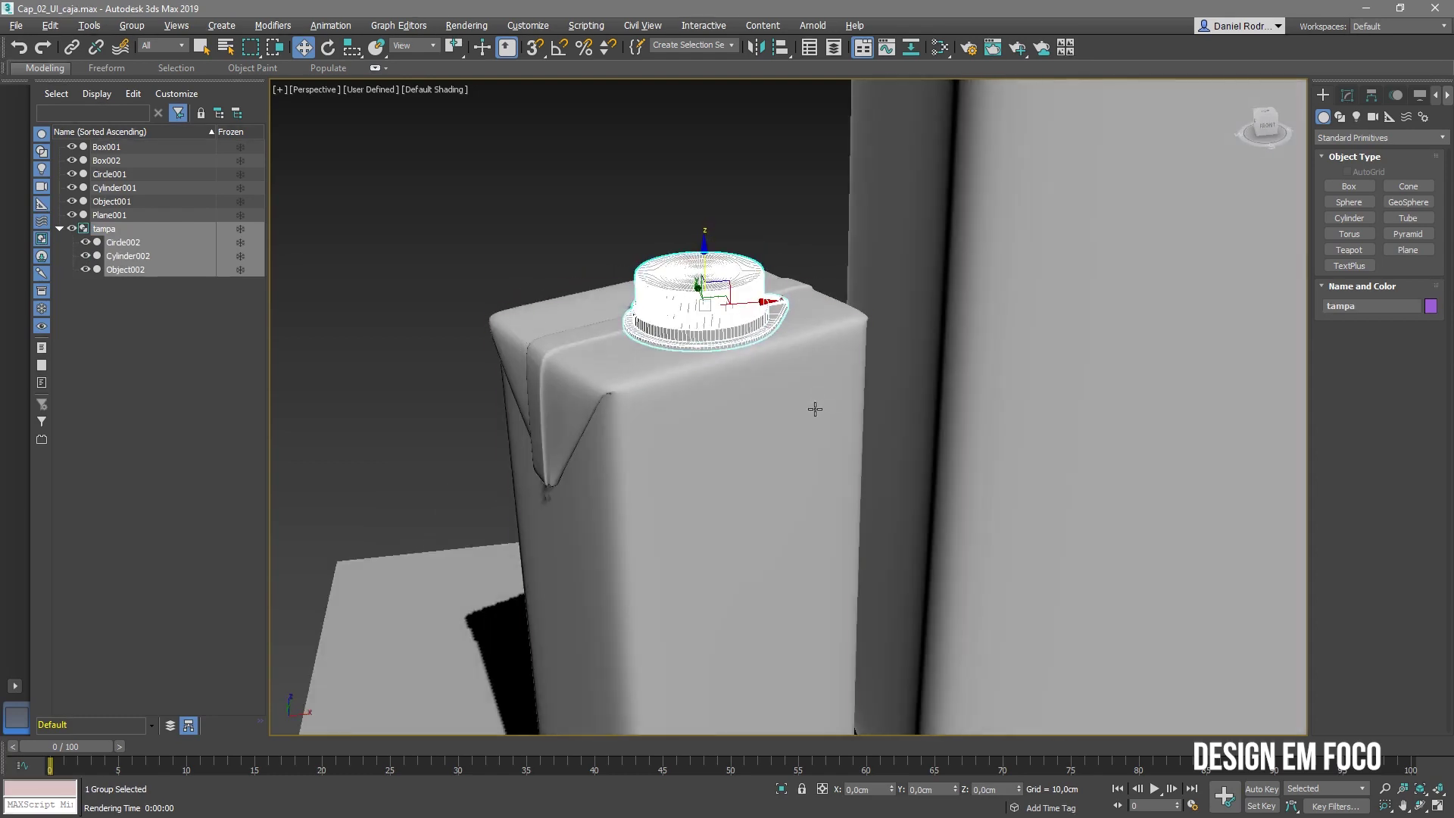
scroll(815, 410, down, 5)
scroll(787, 405, up, 3)
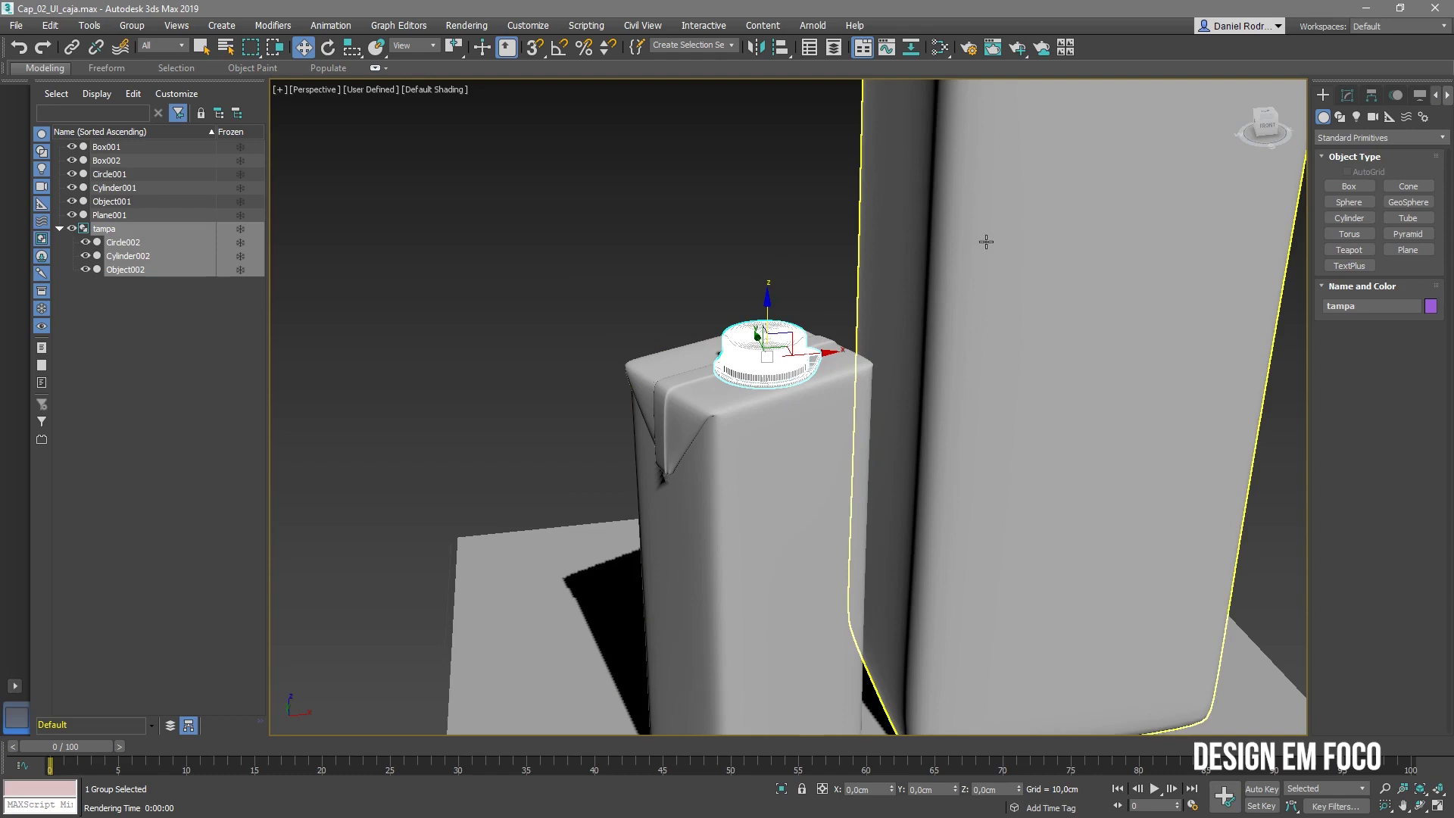
middle_drag(987, 241, 610, 552)
middle_drag(746, 244, 721, 477)
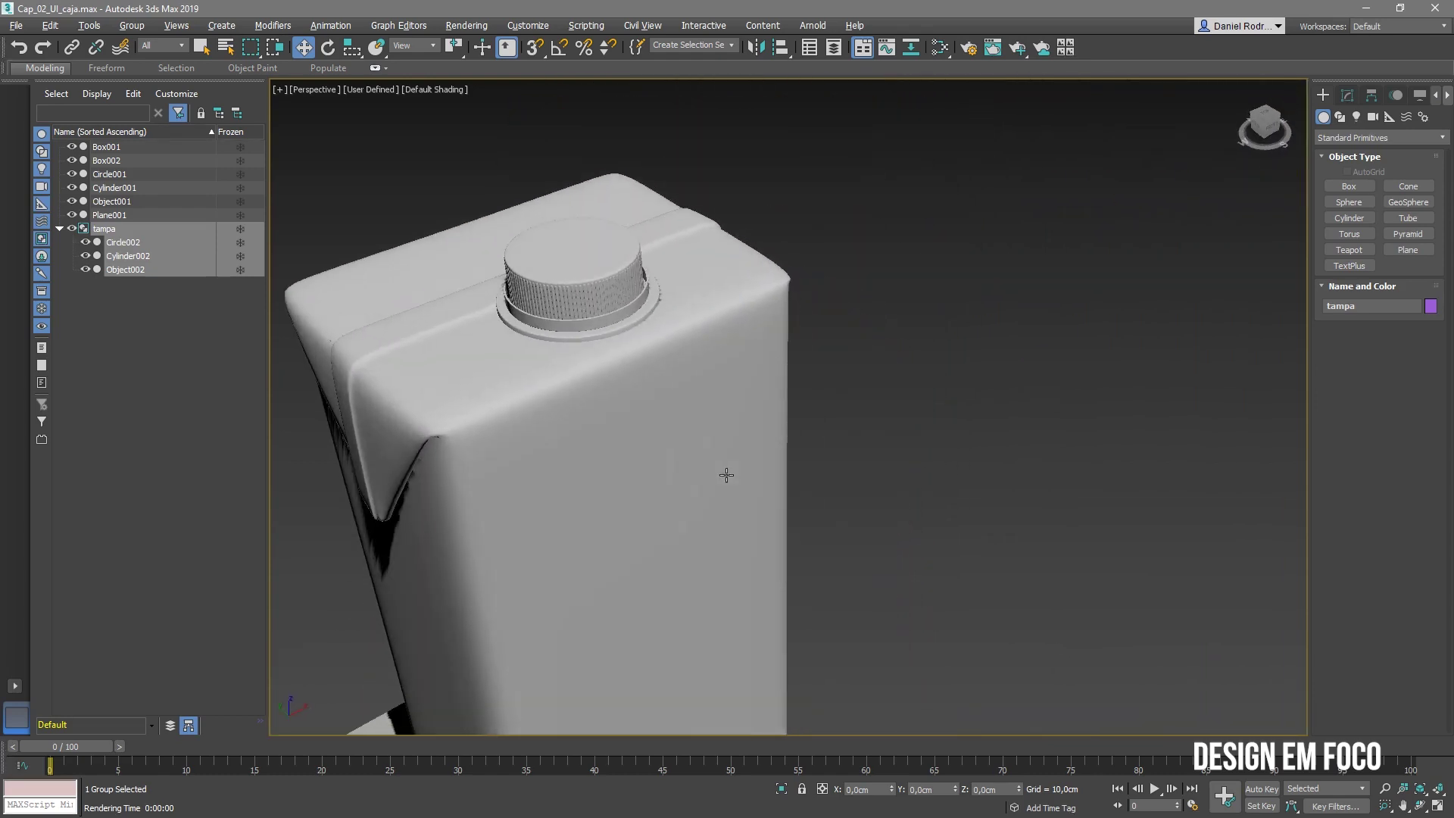
click(583, 316)
ctrl+click(585, 320)
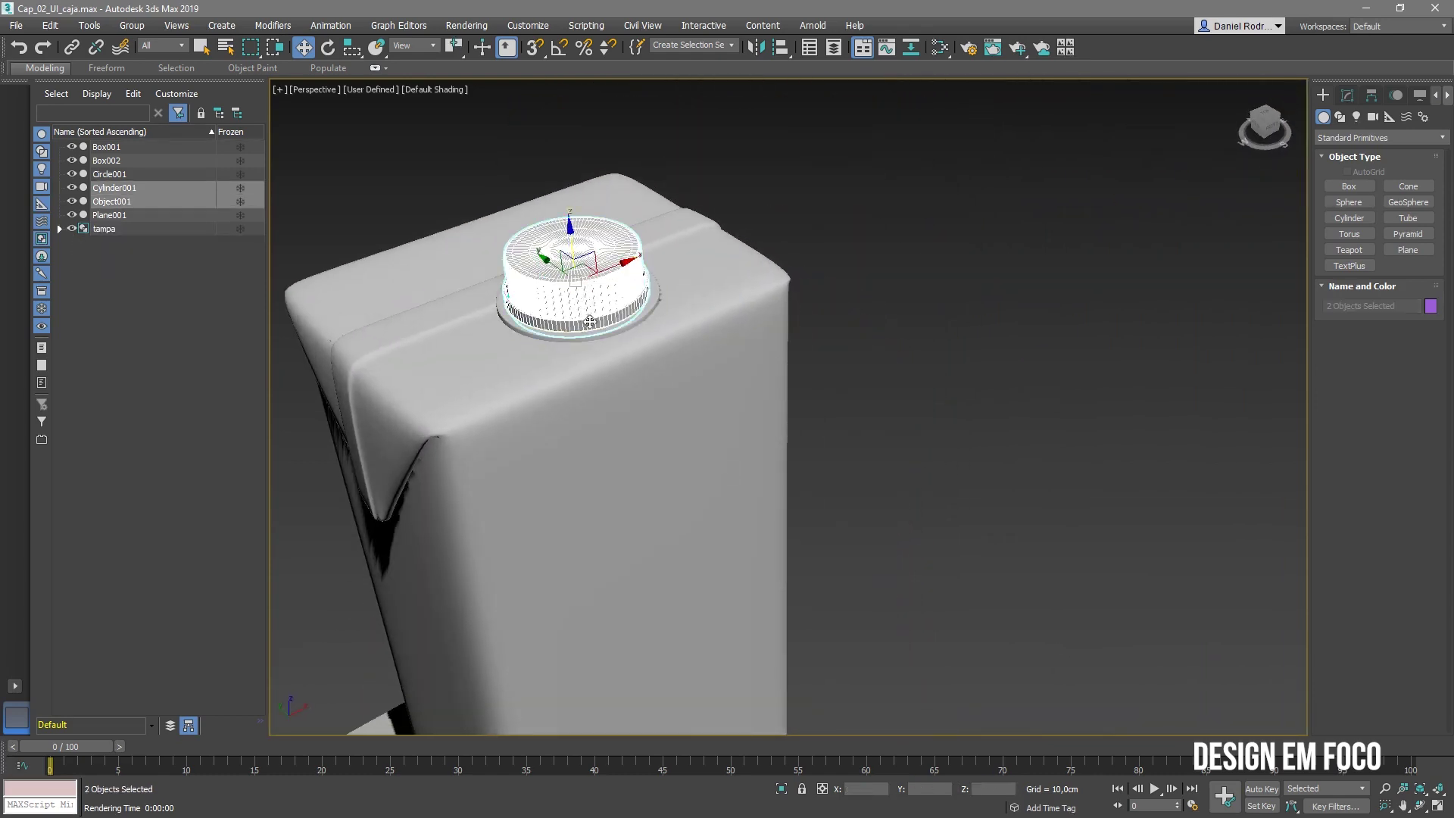
ctrl+click(593, 332)
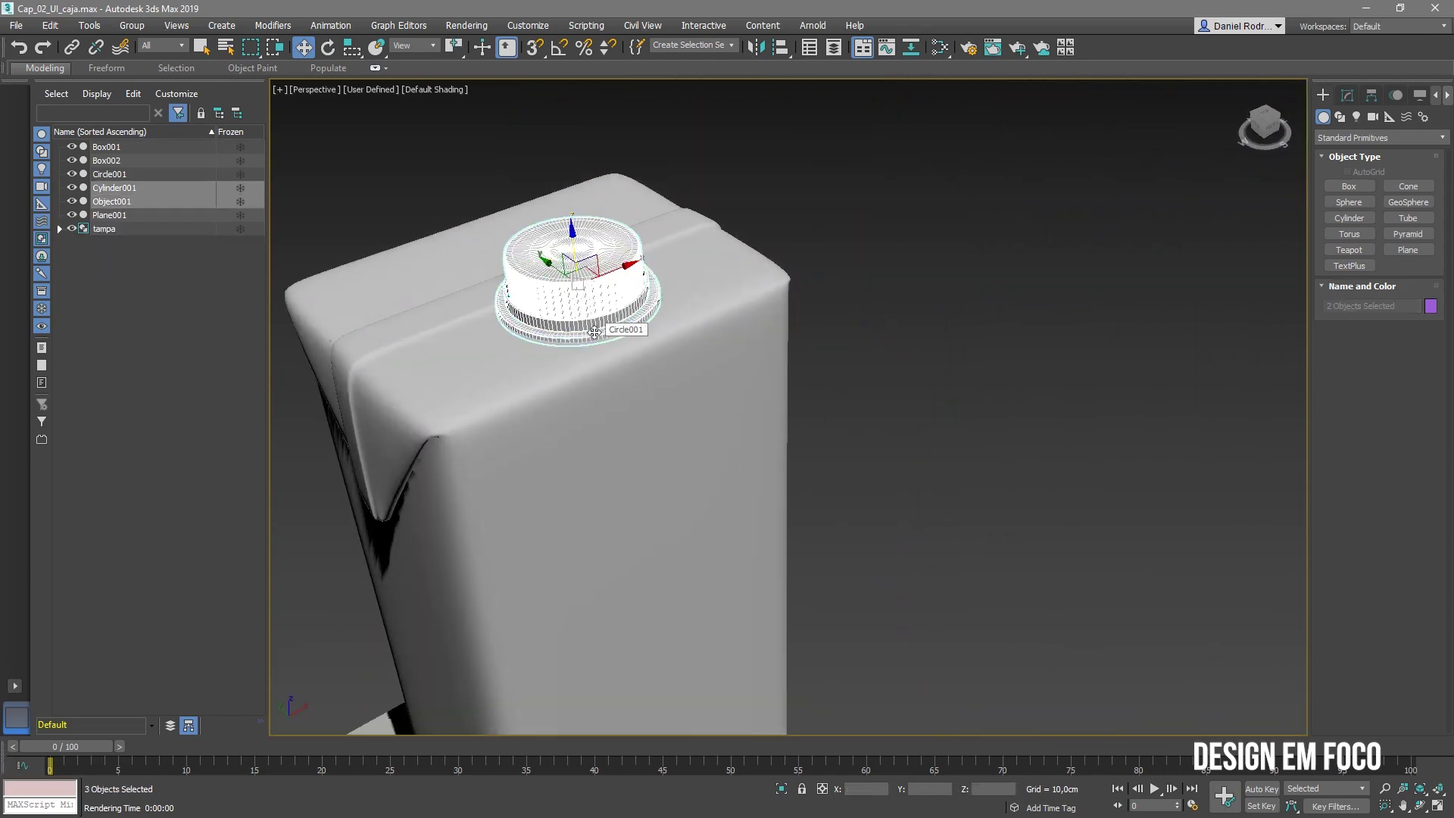
click(132, 25)
click(141, 53)
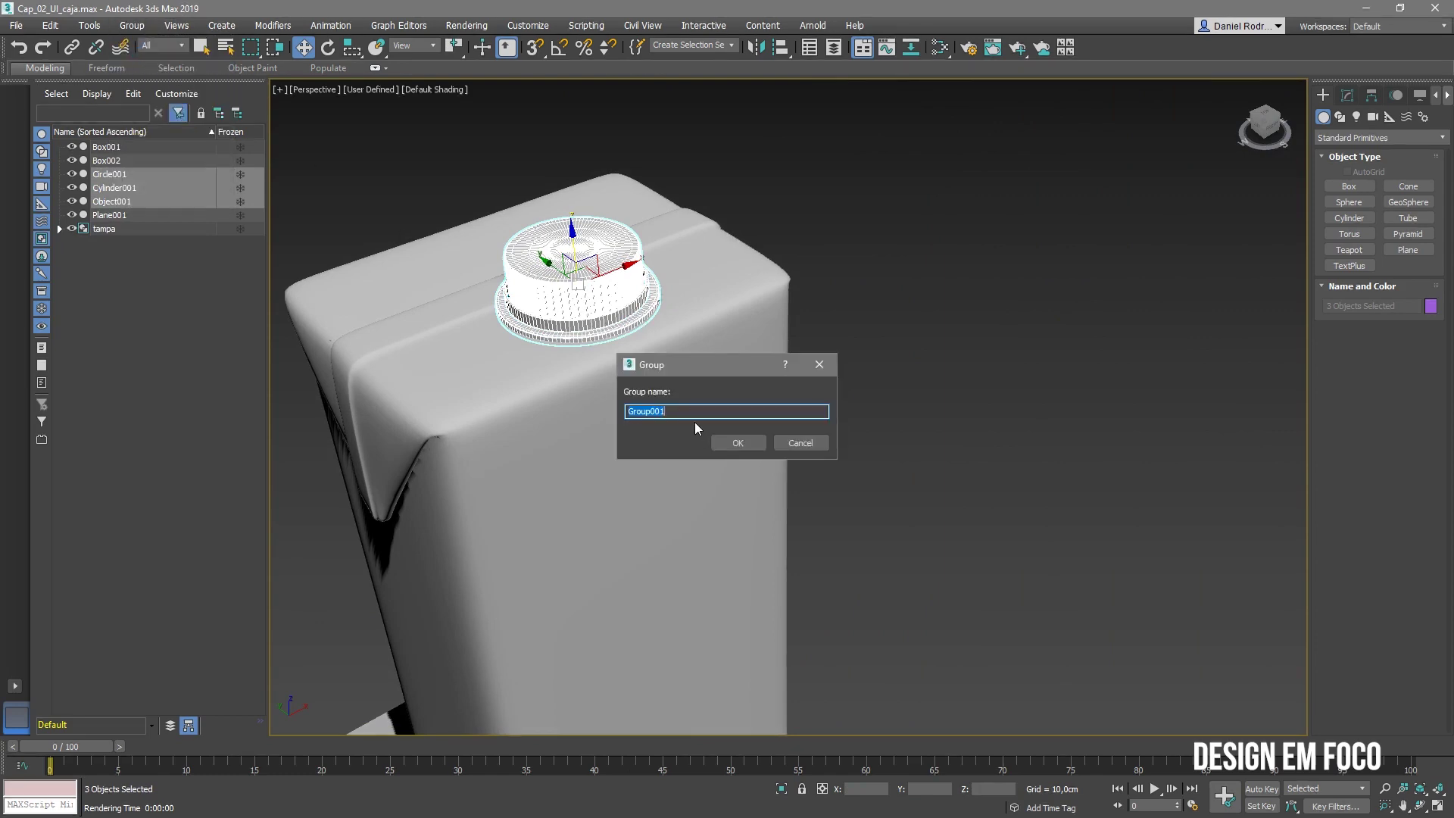
text(tampa maior)
key(Return)
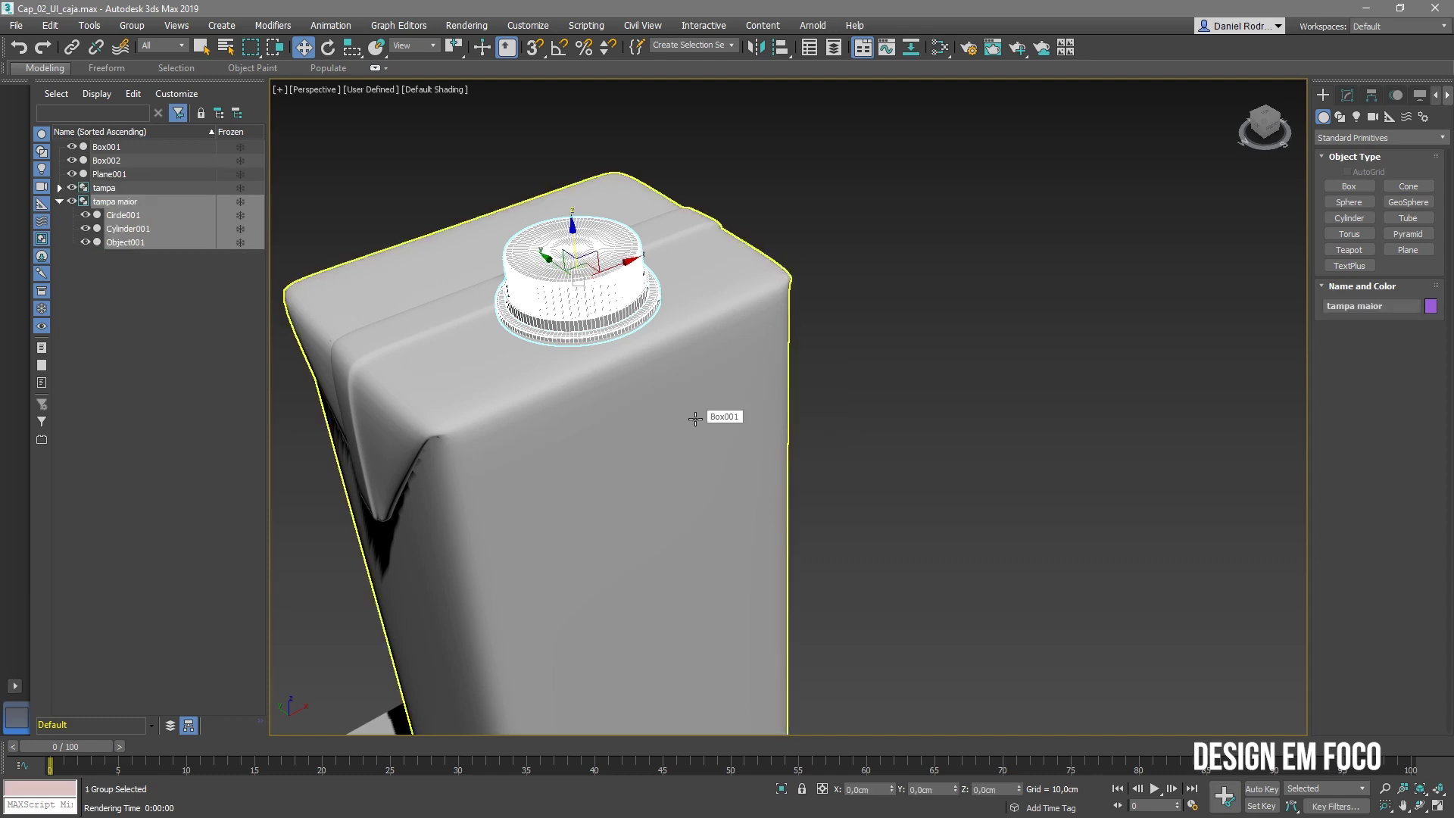
Check that the large carton's cap selects as a single group, and clear the selection
alt+middle_drag(567, 333, 770, 353)
click(821, 242)
click(751, 344)
click(457, 251)
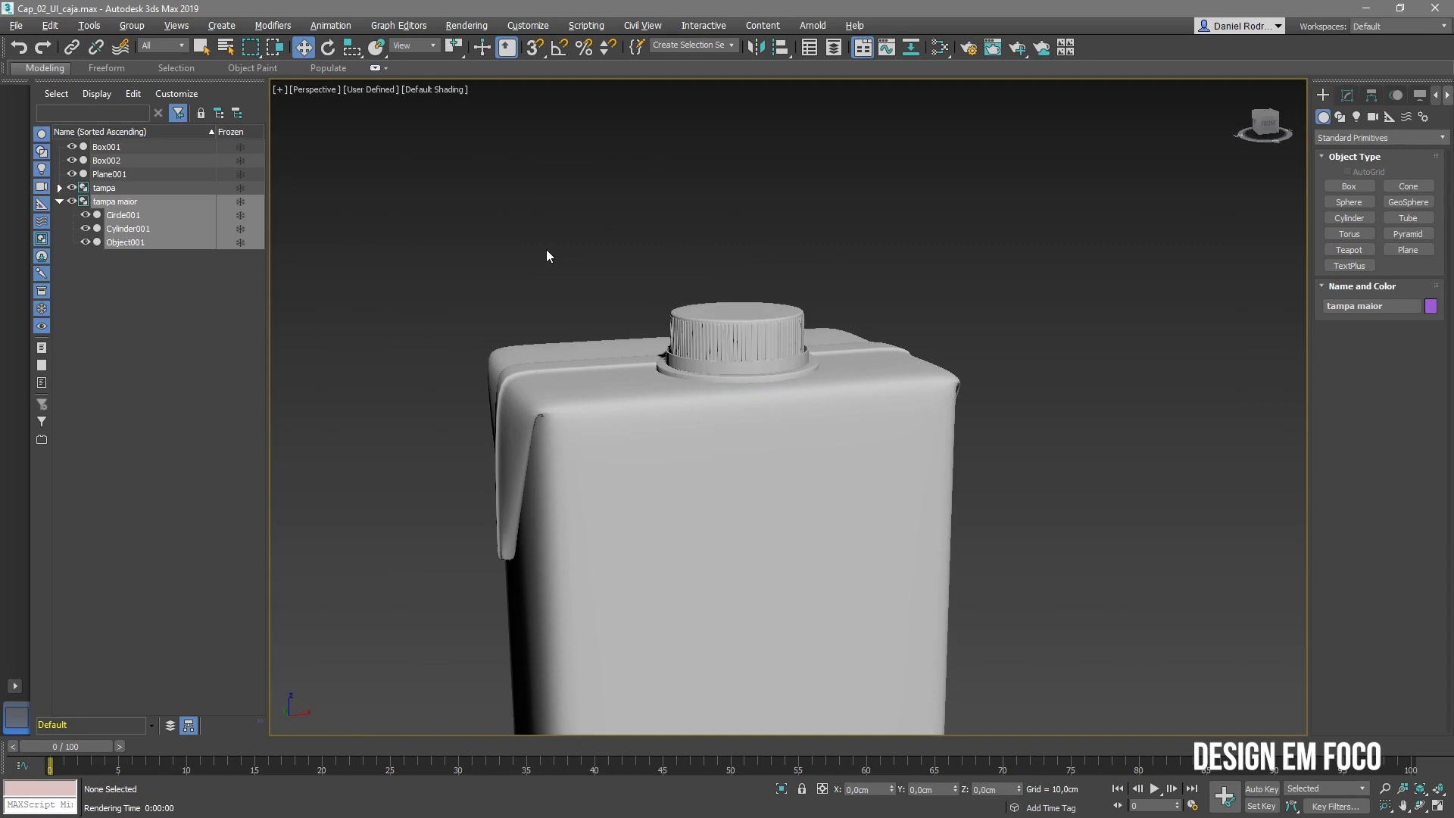
Rename the tampa group and its selected members to tampa menor, collapse the group and close the rename dialog
click(106, 190)
right_click(152, 187)
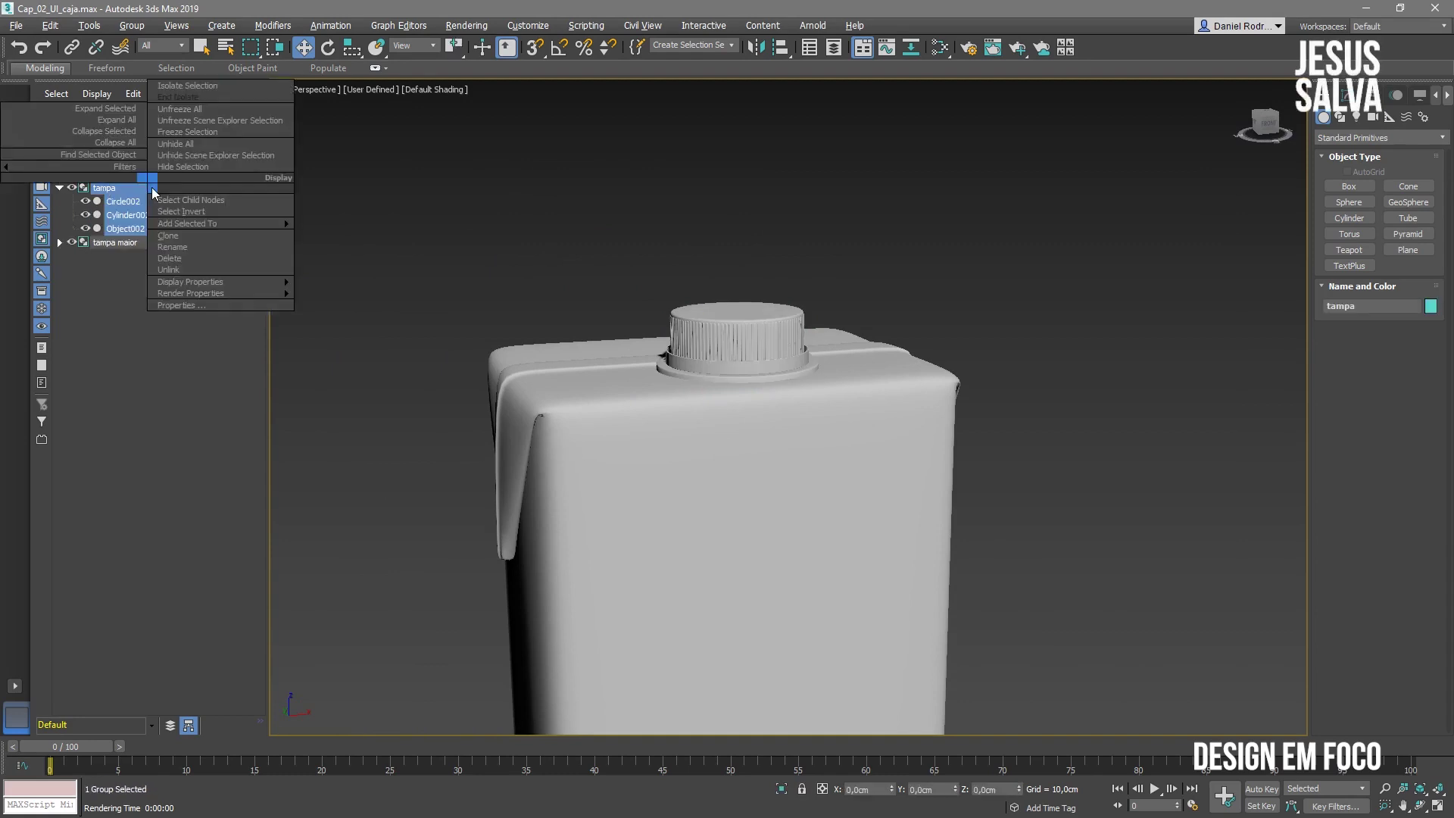
click(161, 247)
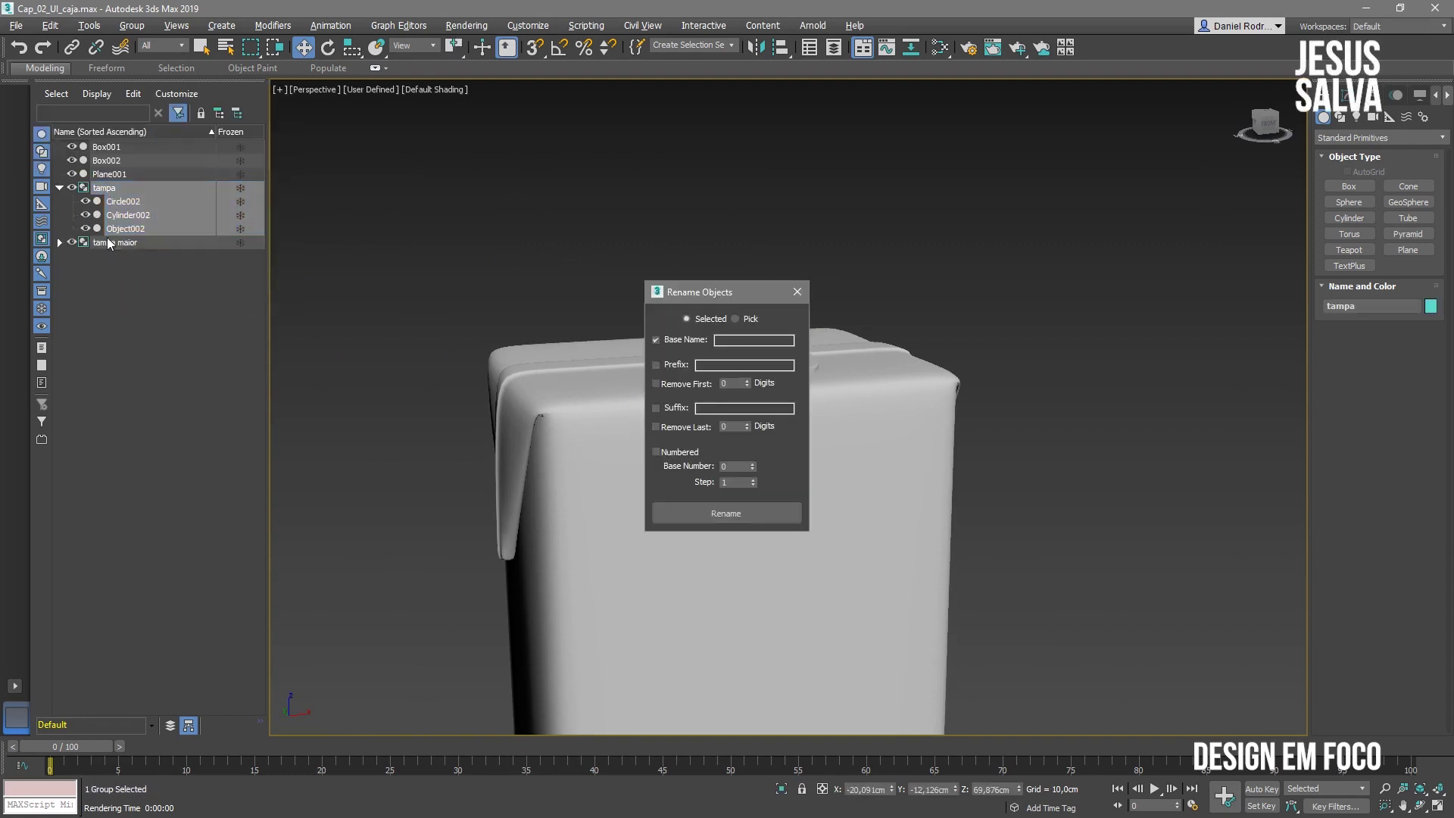
click(734, 340)
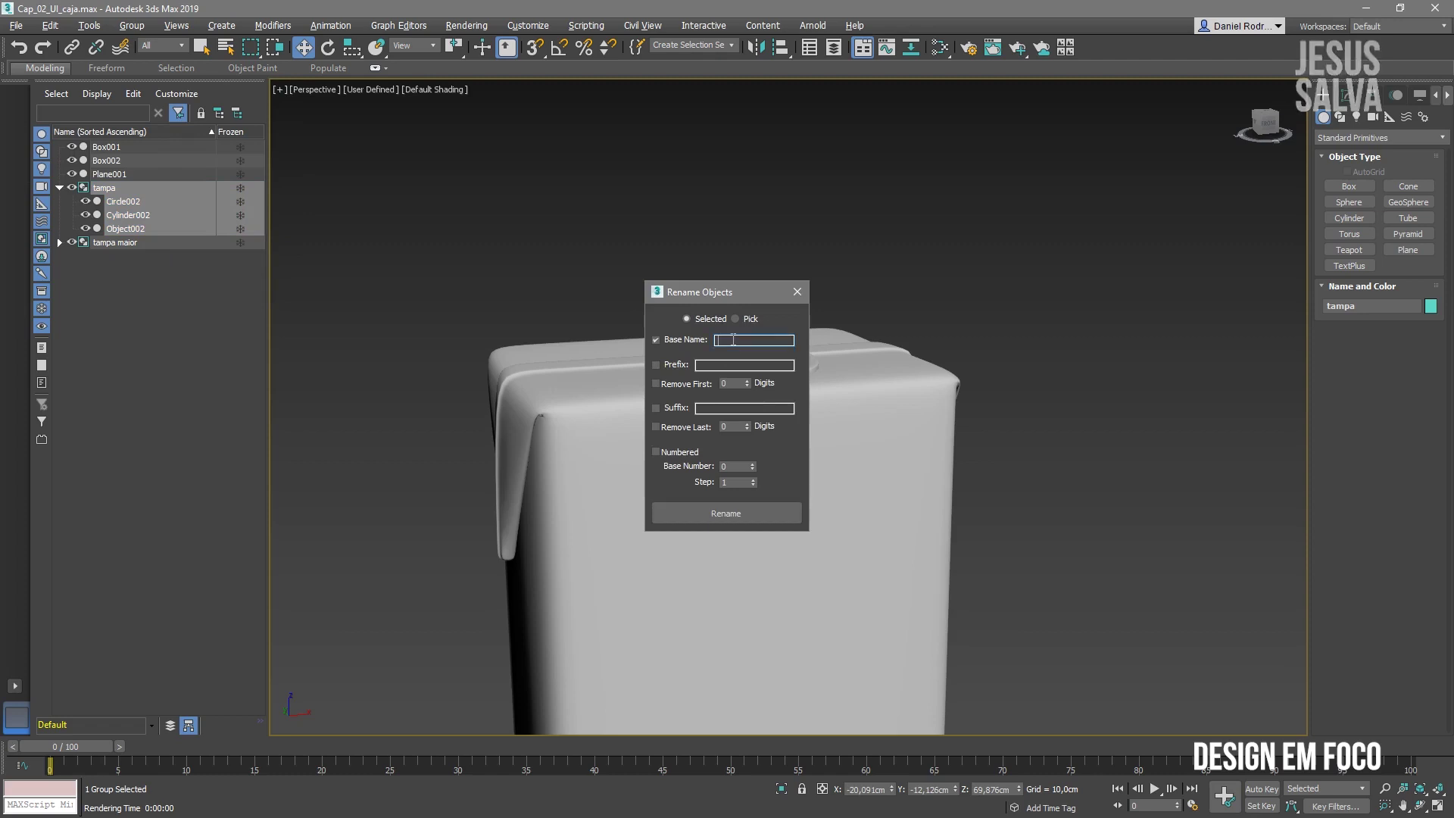
text(tampa me)
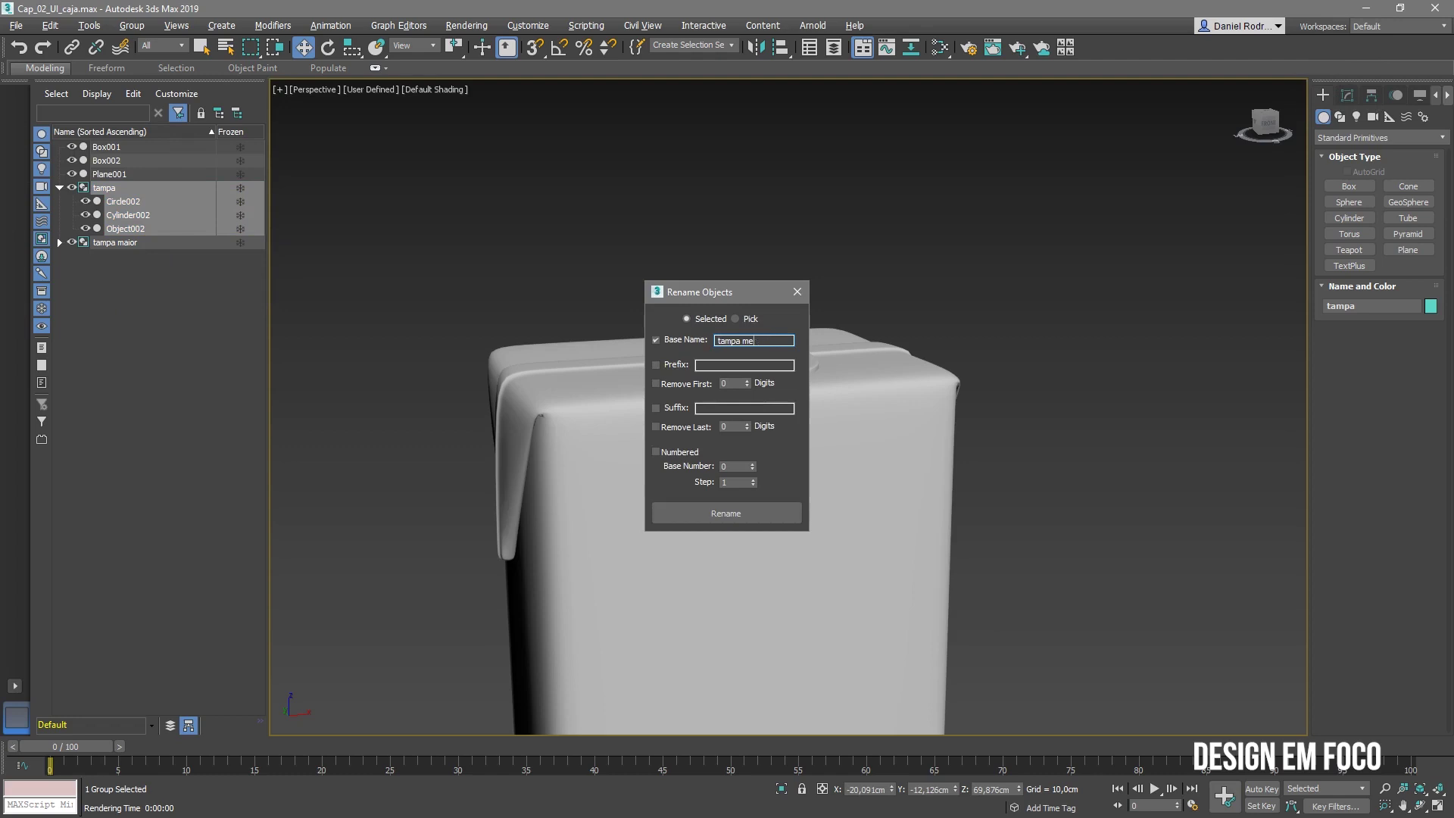
text(bnoor)
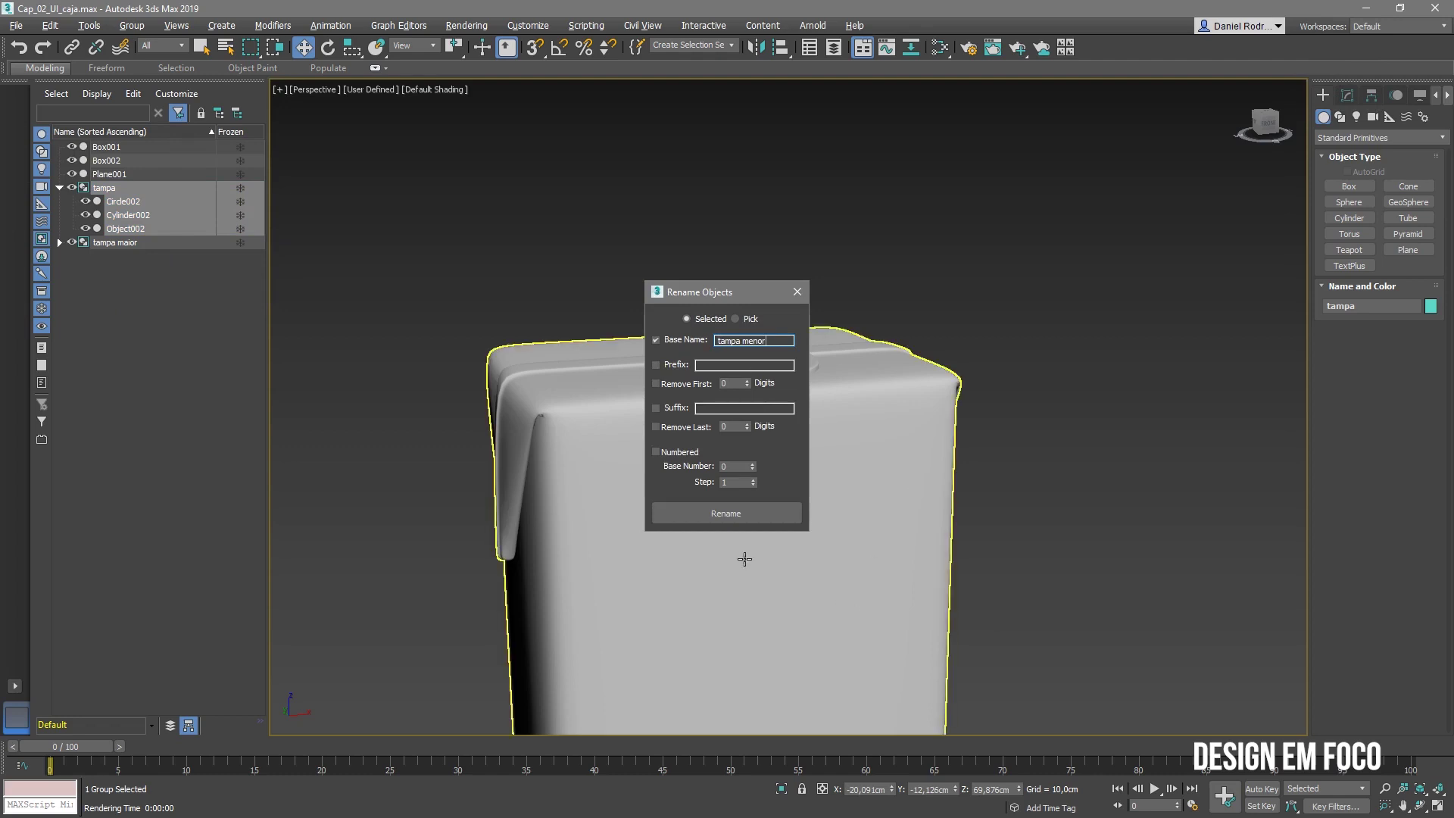
click(744, 512)
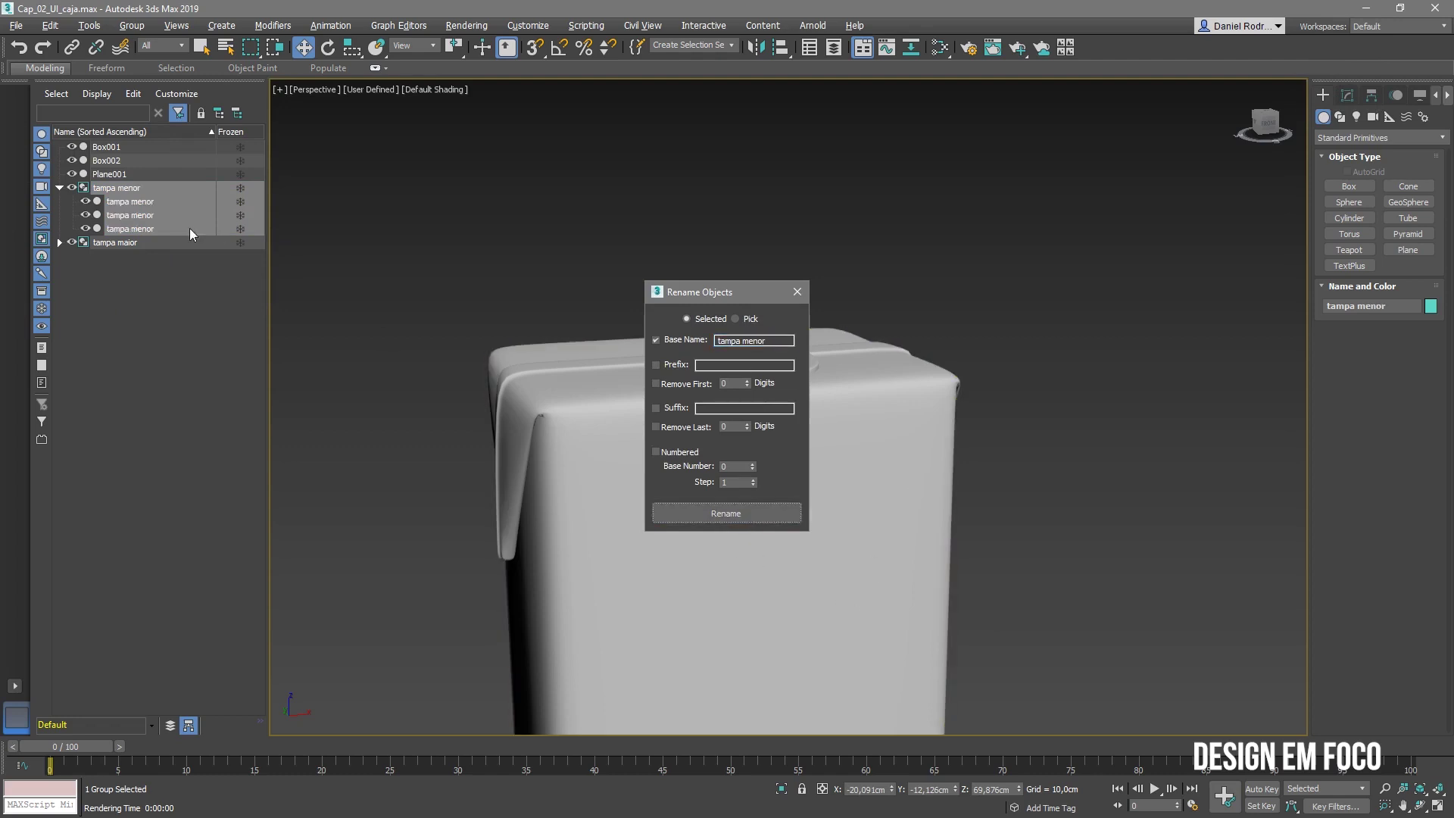
click(60, 187)
click(109, 324)
click(797, 292)
Select the large and small cap groups in turn and examine the small carton's cap up close
alt+middle_drag(697, 384, 782, 430)
click(779, 383)
scroll(722, 470, down, 2)
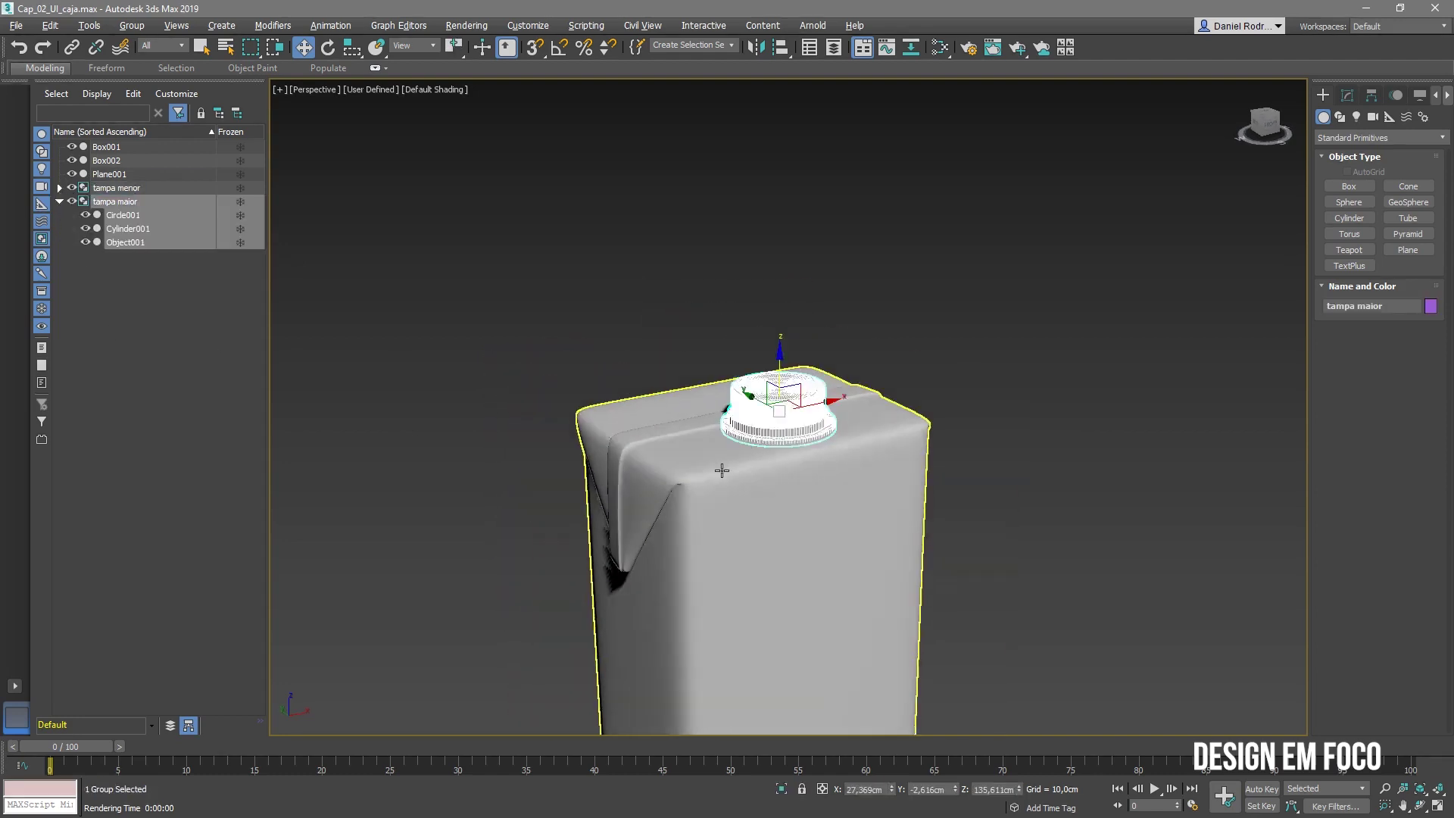
scroll(721, 470, down, 2)
alt+middle_drag(580, 541, 615, 657)
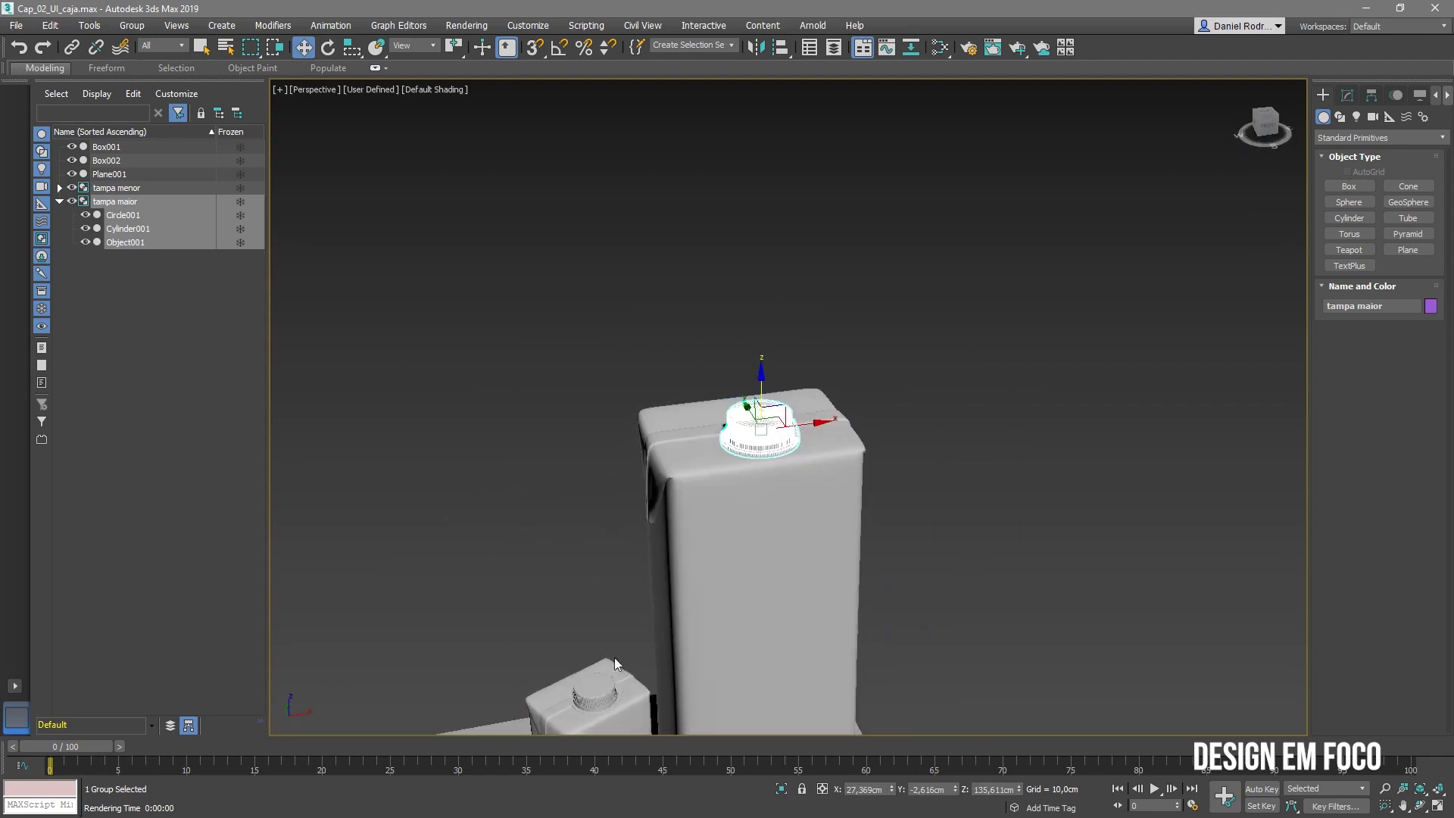
click(593, 694)
middle_drag(535, 588, 552, 422)
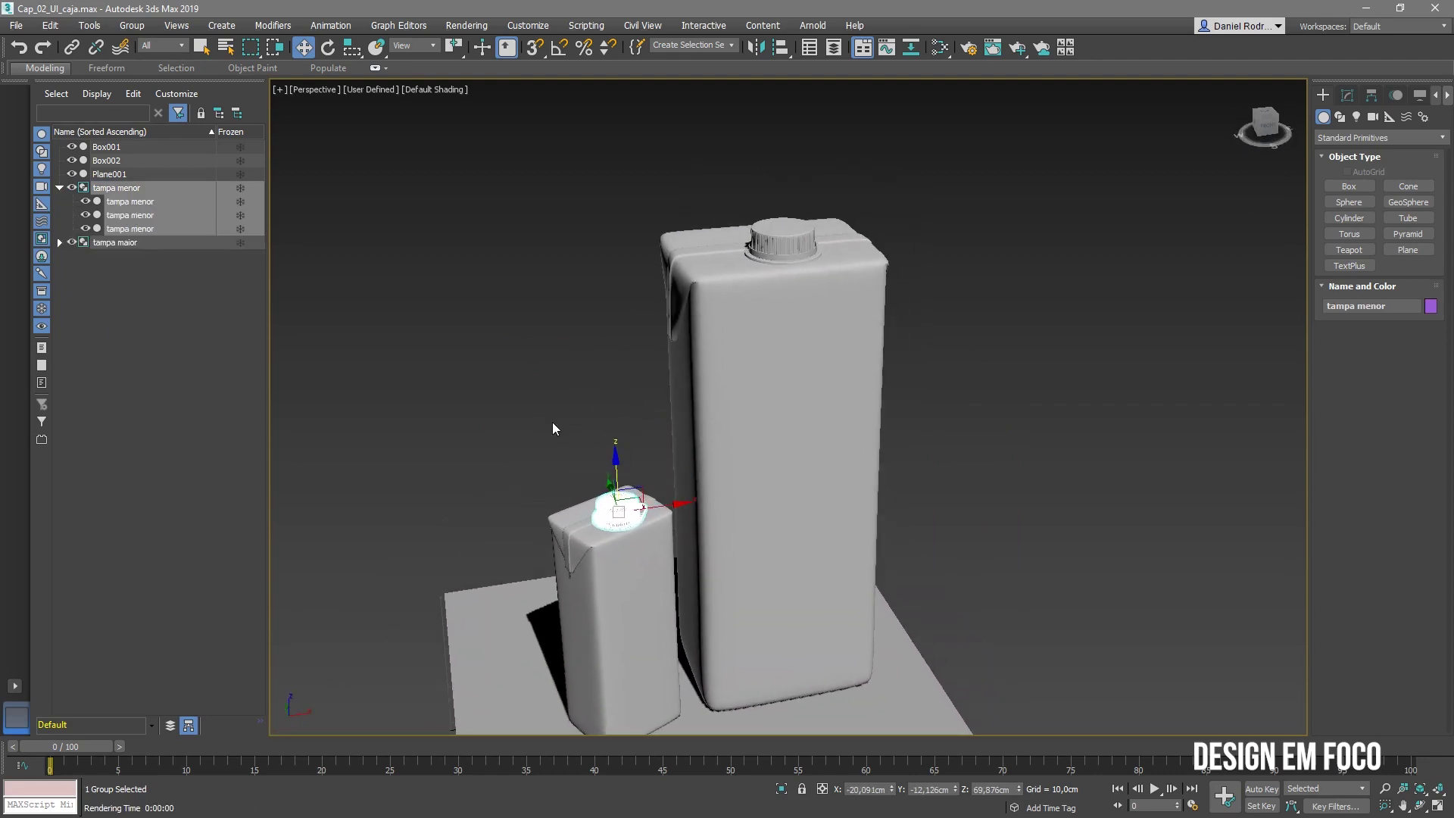
scroll(619, 514, up, 10)
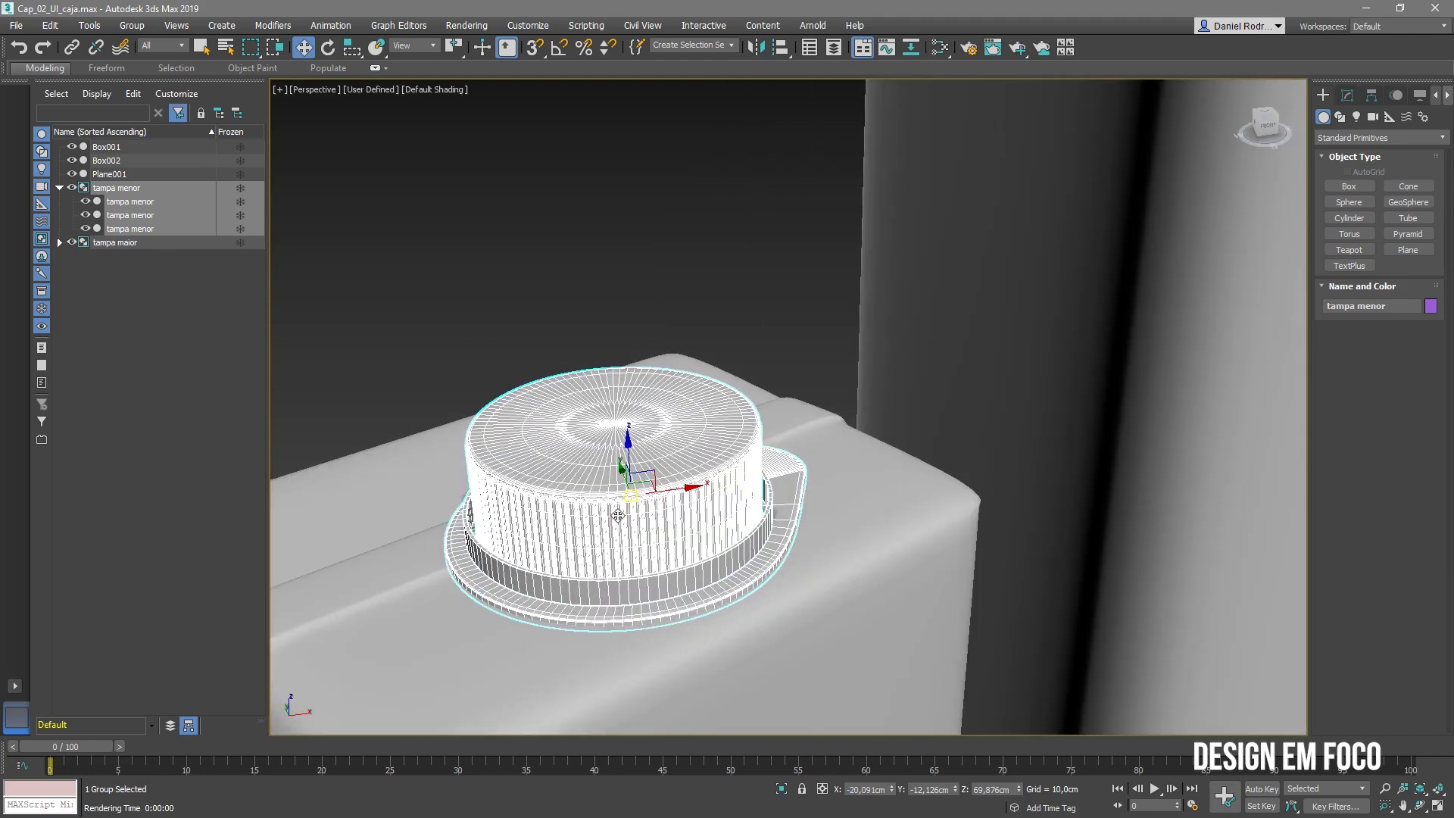
scroll(625, 525, up, 3)
middle_drag(626, 526, 789, 502)
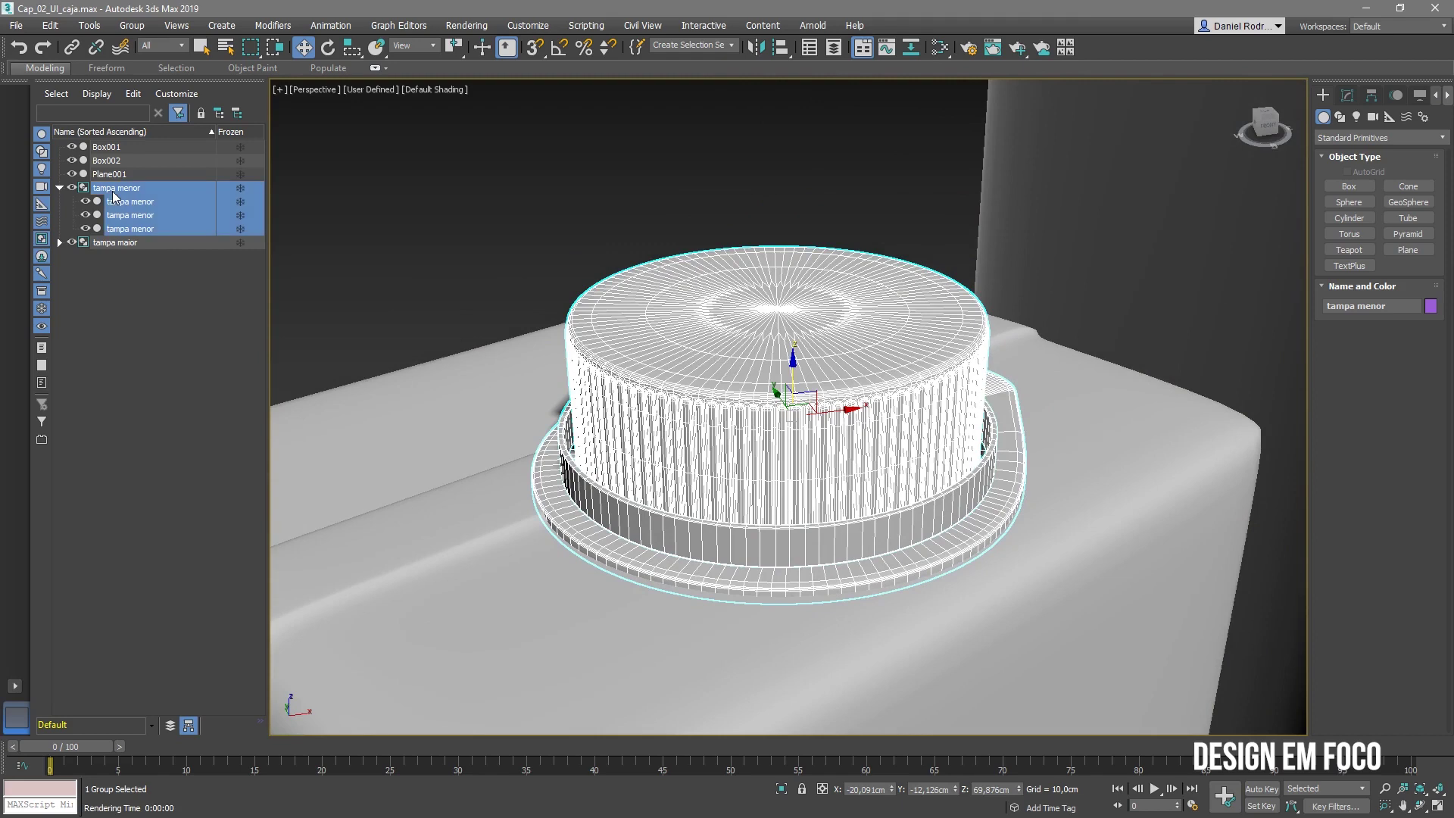
Open the tampa menor group, select its screw cap and base flange individually, and select the carton bodies outside the group
click(127, 27)
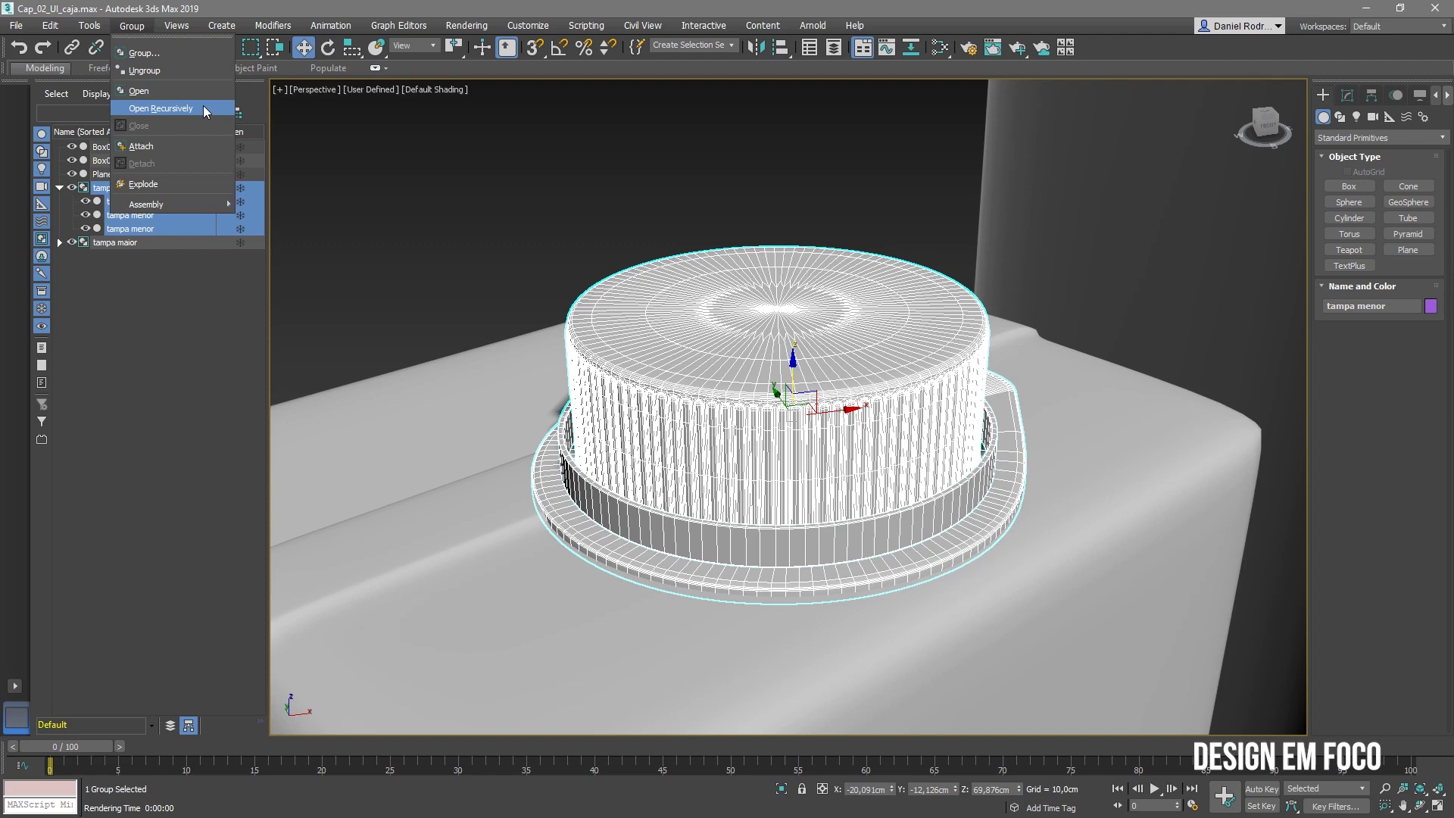
click(177, 89)
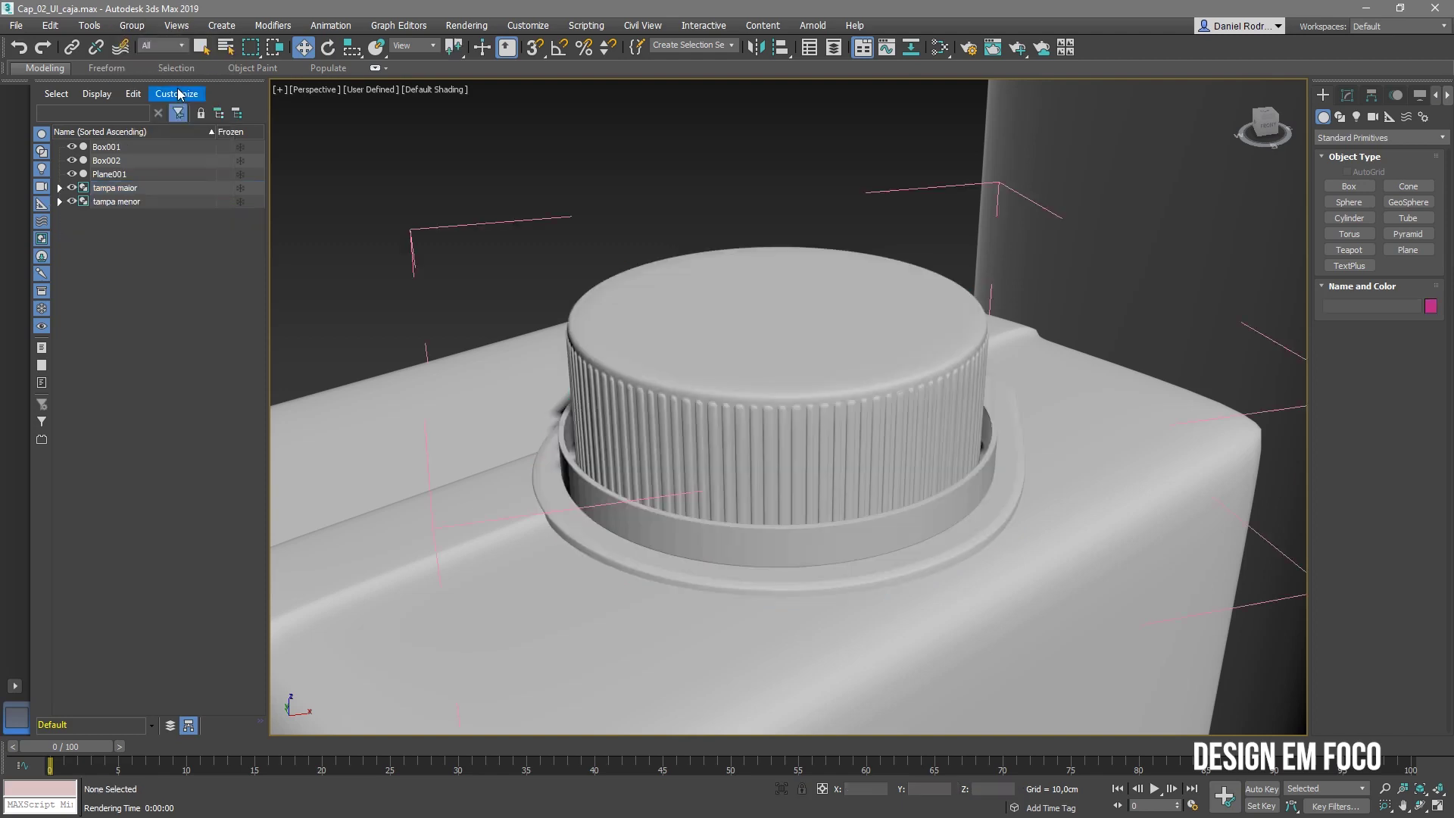
click(660, 413)
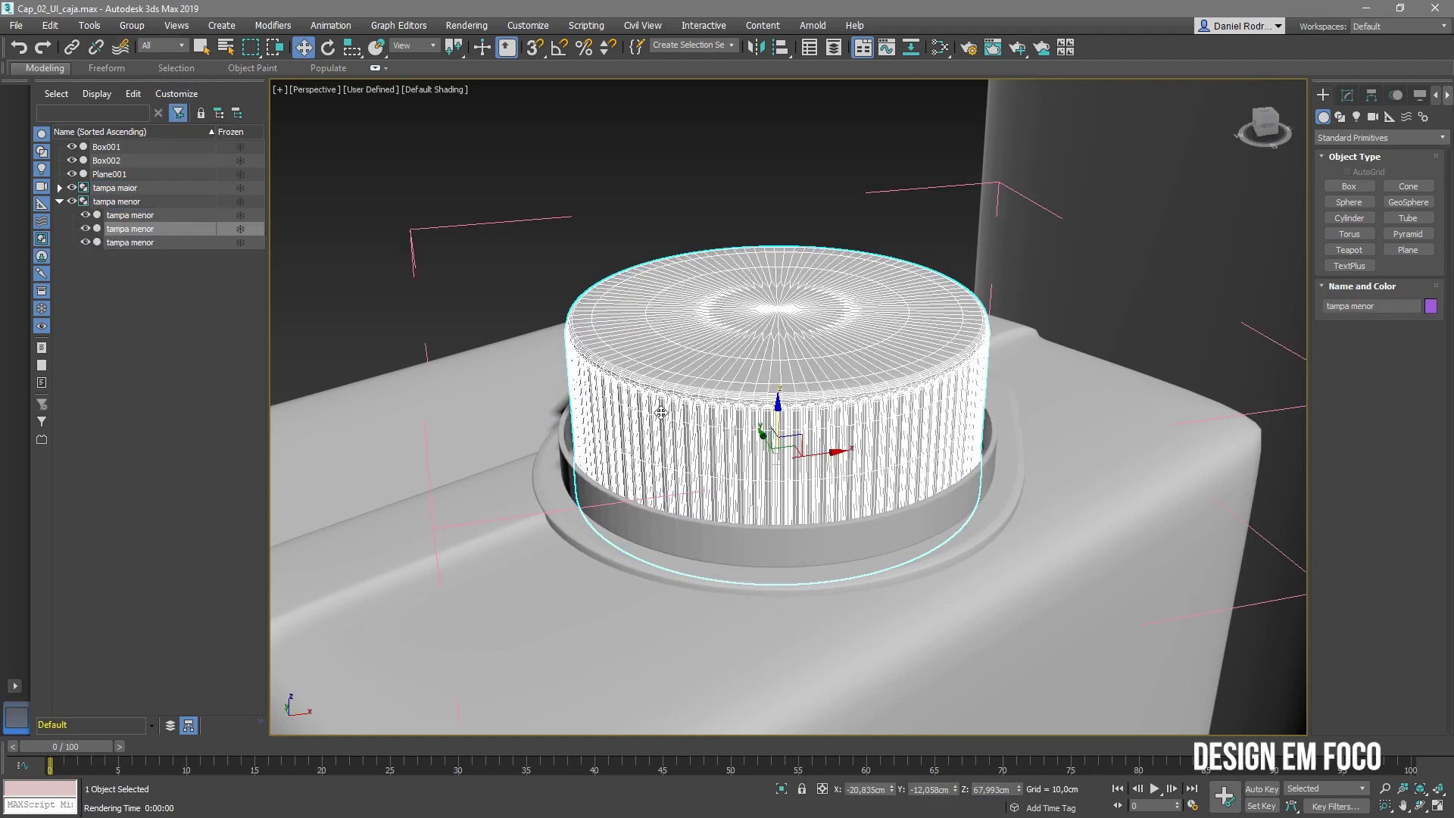
click(584, 480)
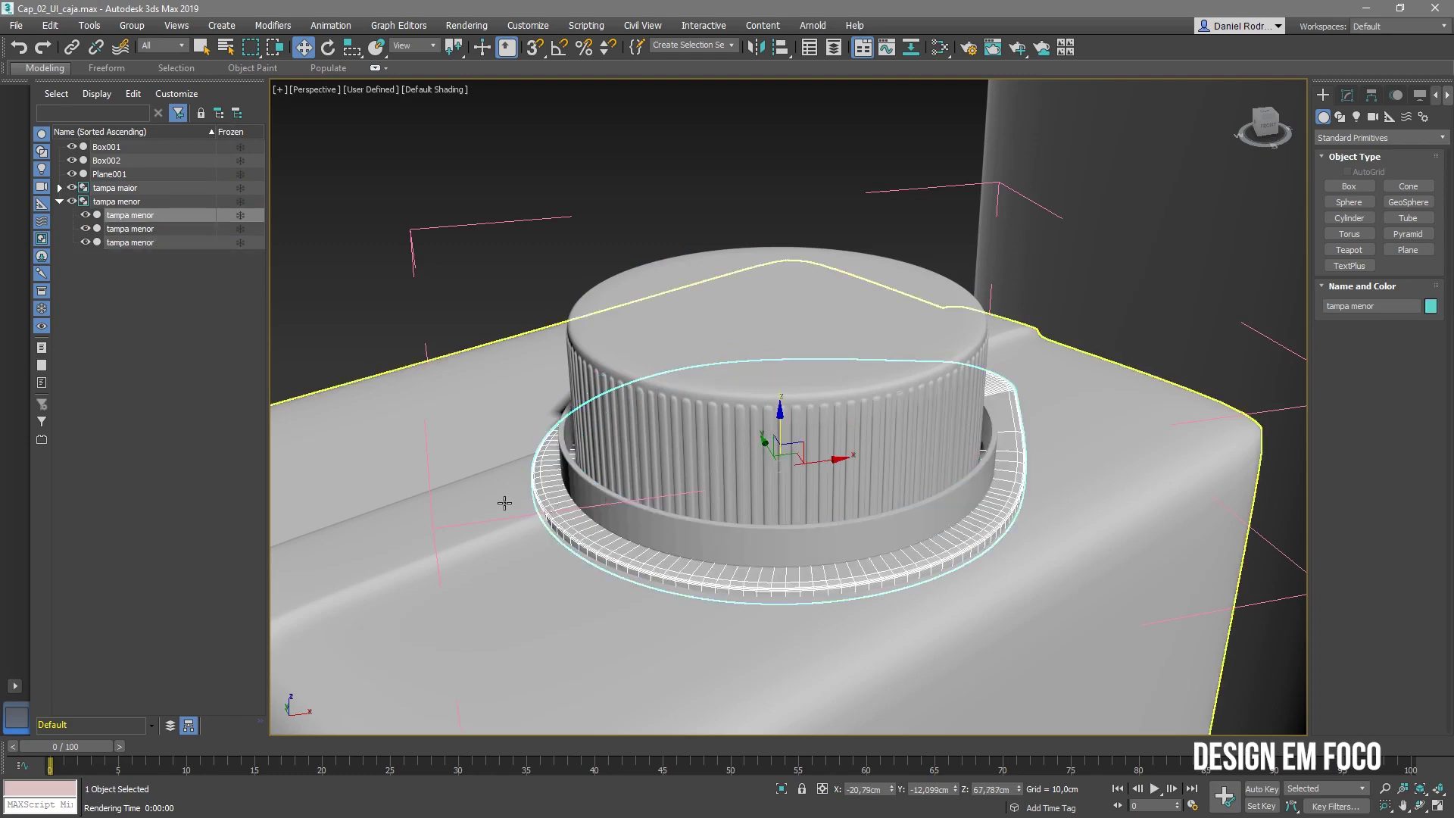
click(378, 503)
click(554, 487)
click(377, 509)
key(z)
click(705, 343)
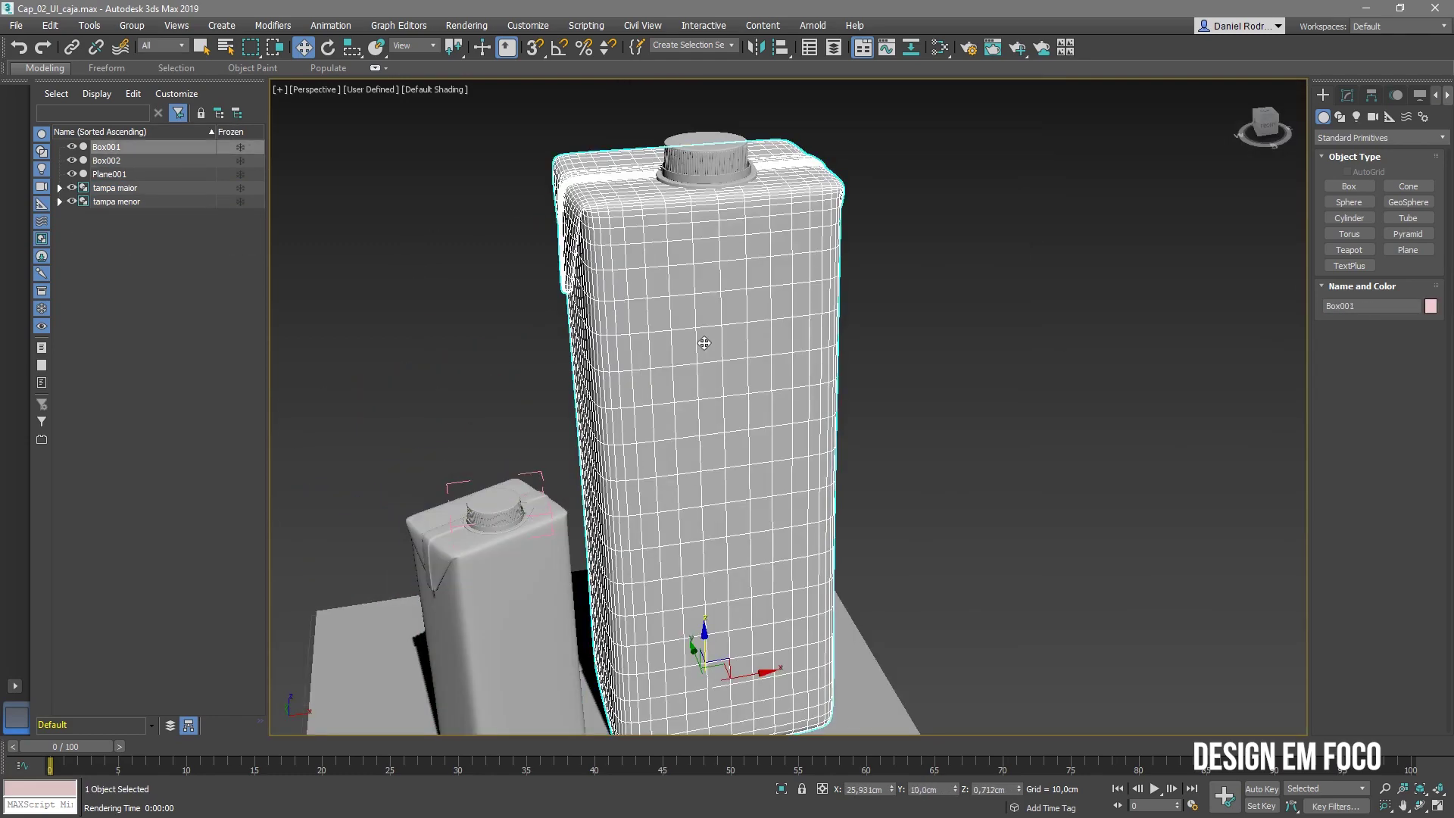
Reselect individual parts of the small carton's cap inside the opened group, and close the tampa menor group
scroll(496, 555, up, 8)
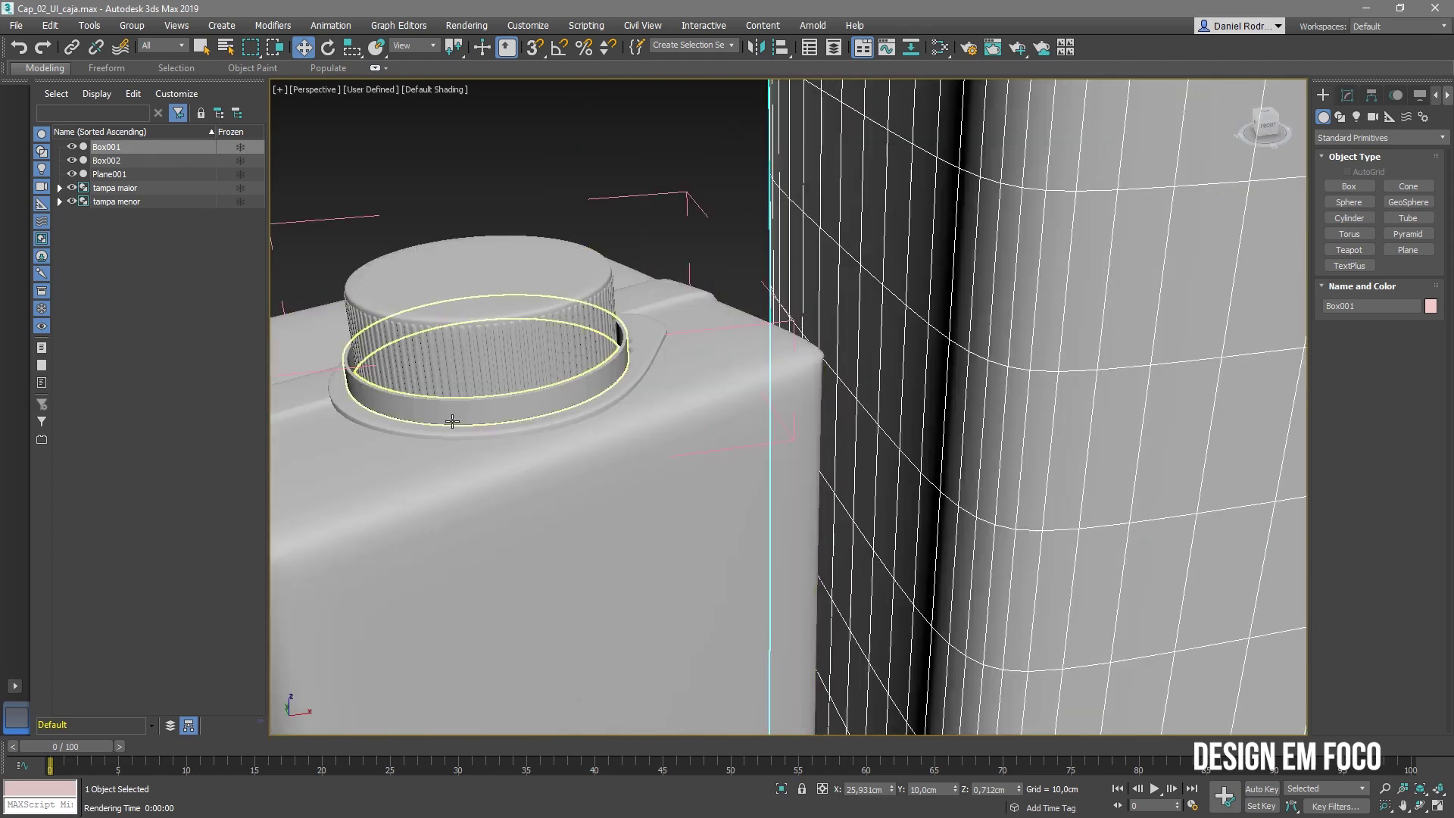
click(452, 422)
middle_drag(454, 422, 734, 444)
click(725, 430)
click(708, 464)
click(713, 428)
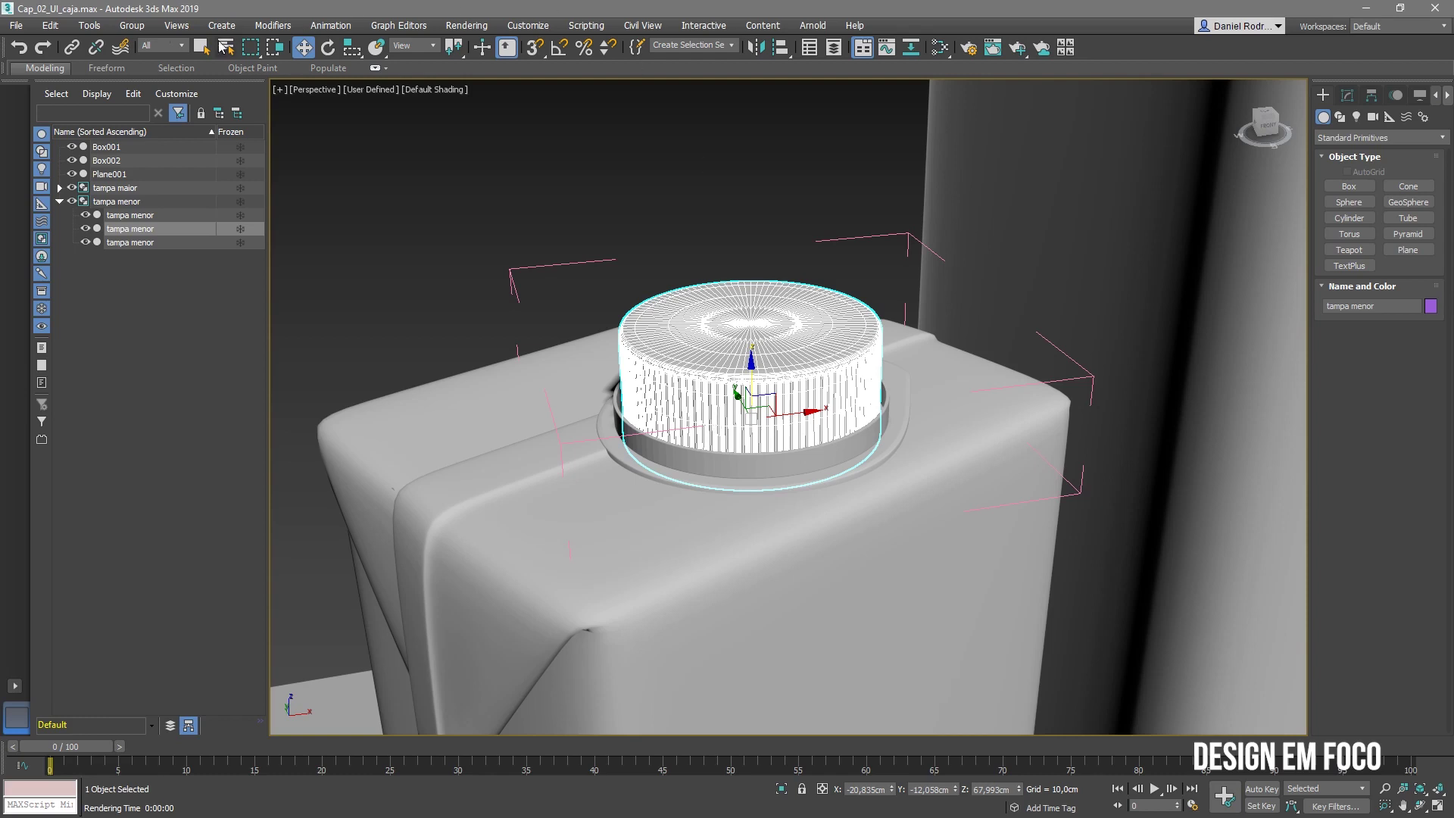
click(132, 25)
click(151, 126)
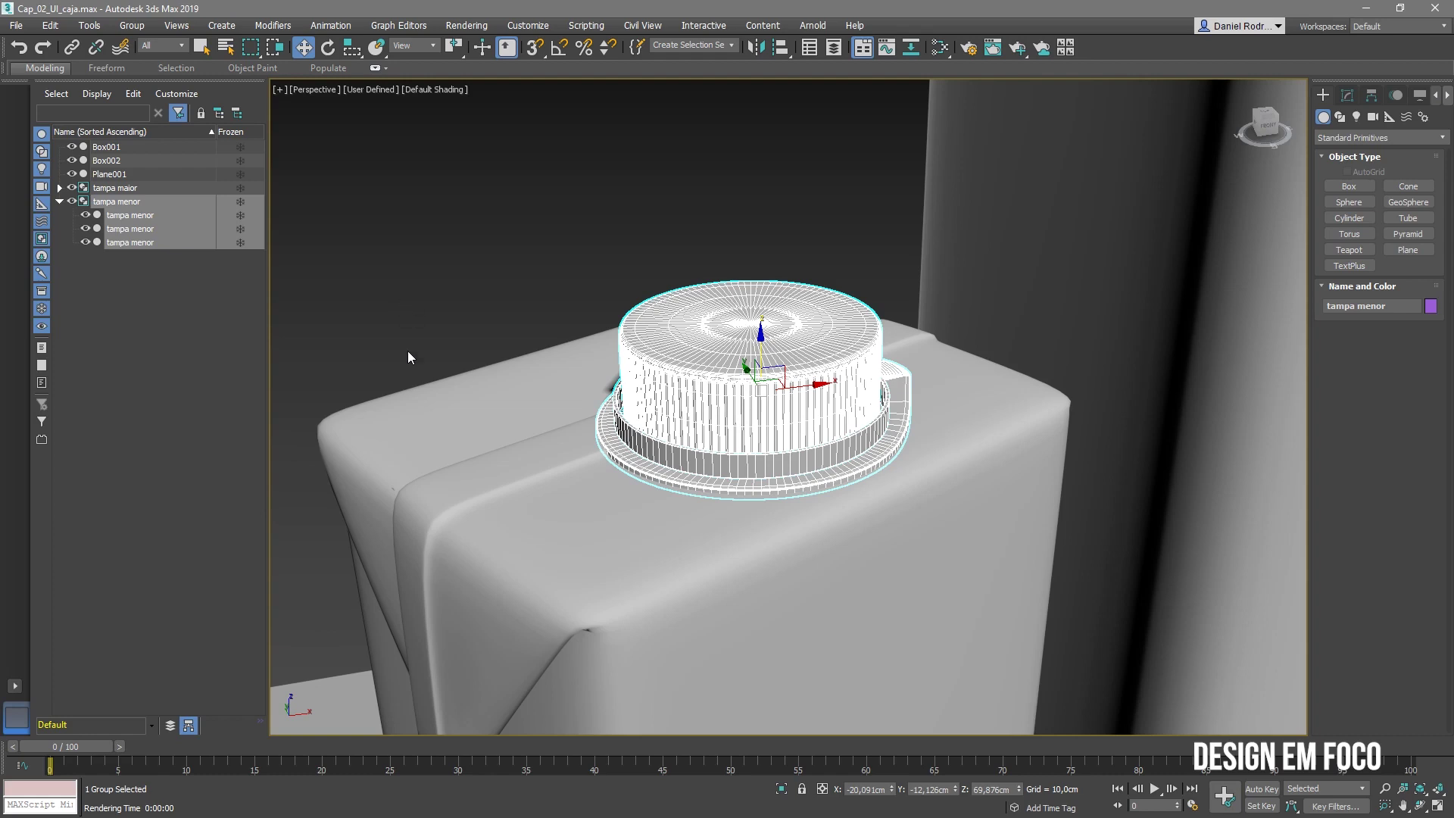
click(132, 25)
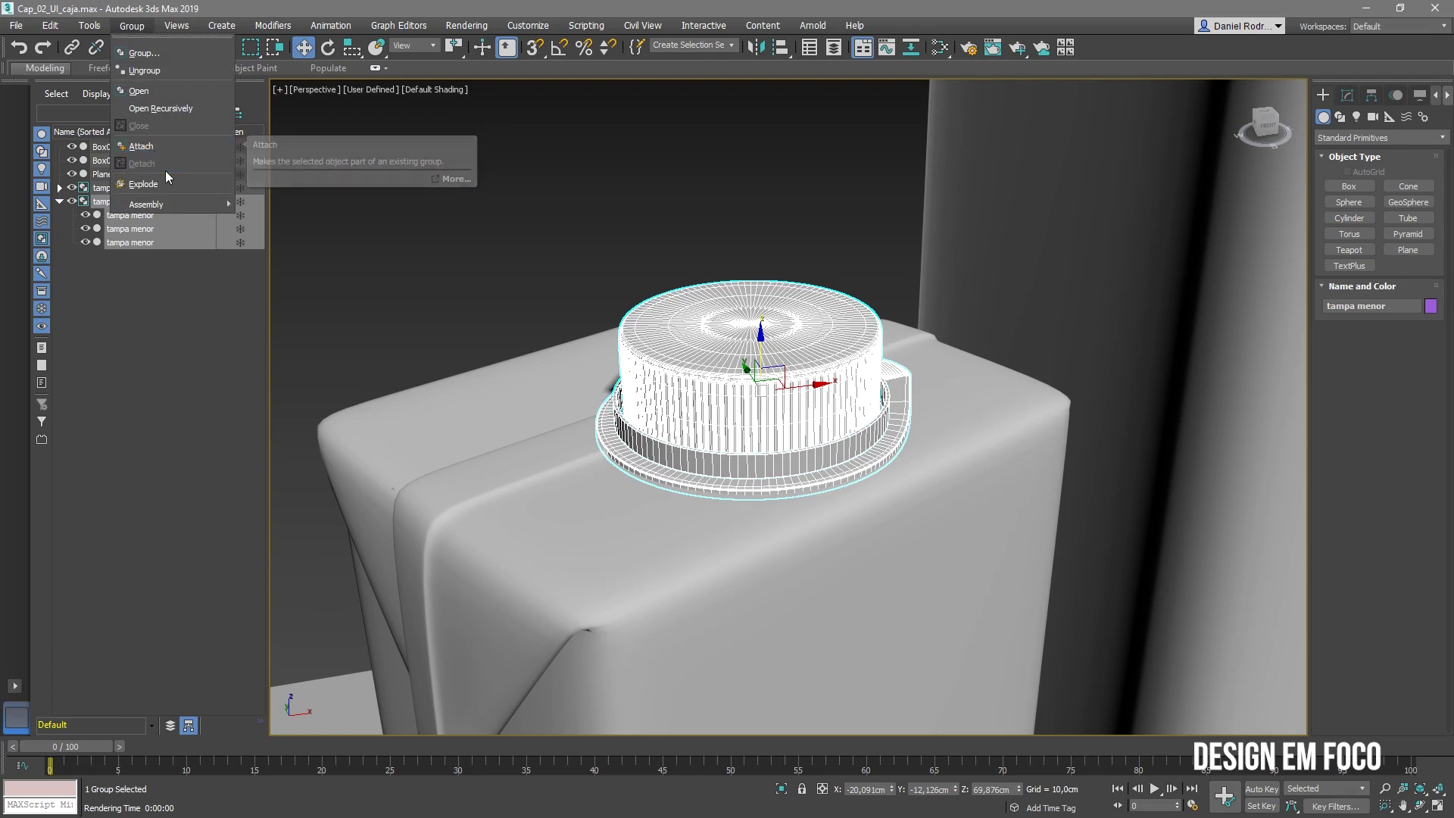
click(424, 307)
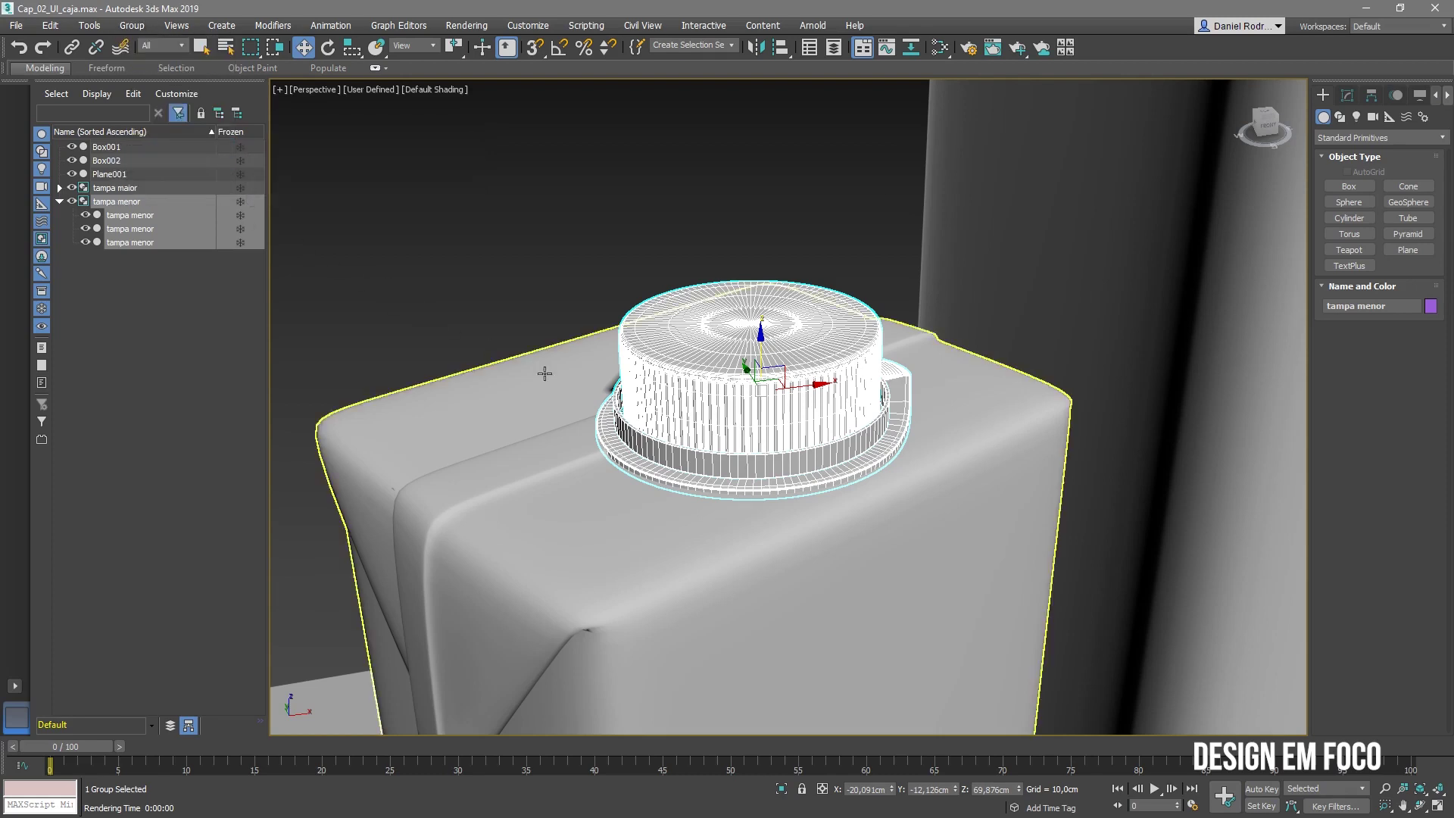
scroll(568, 420, down, 1)
mouse_move(569, 424)
alt+middle_down()
mouse_move(619, 444)
mouse_move(582, 355)
mouse_move(627, 384)
mouse_move(587, 409)
mouse_move(578, 438)
alt+middle_up()
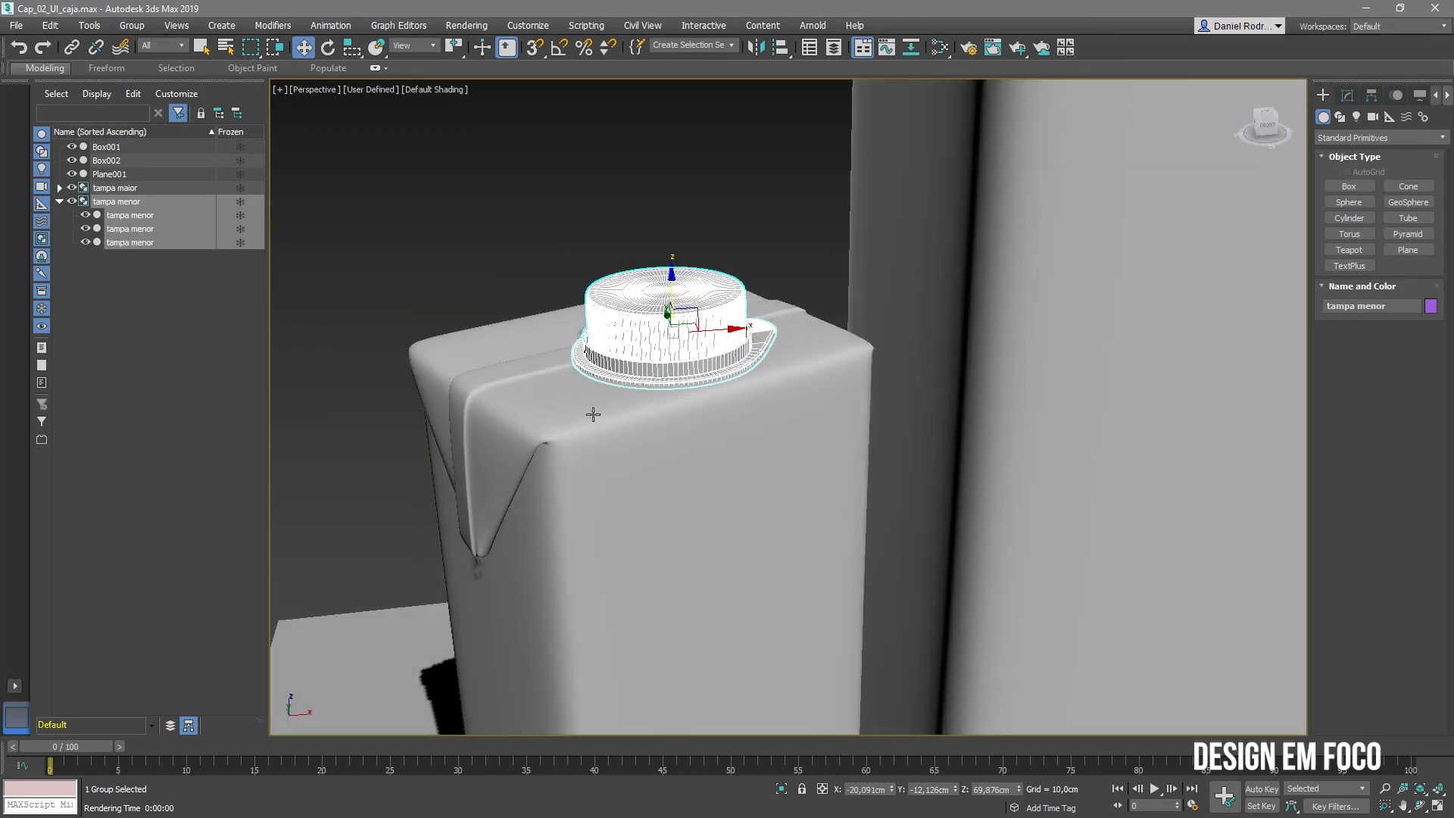
click(141, 27)
click(642, 343)
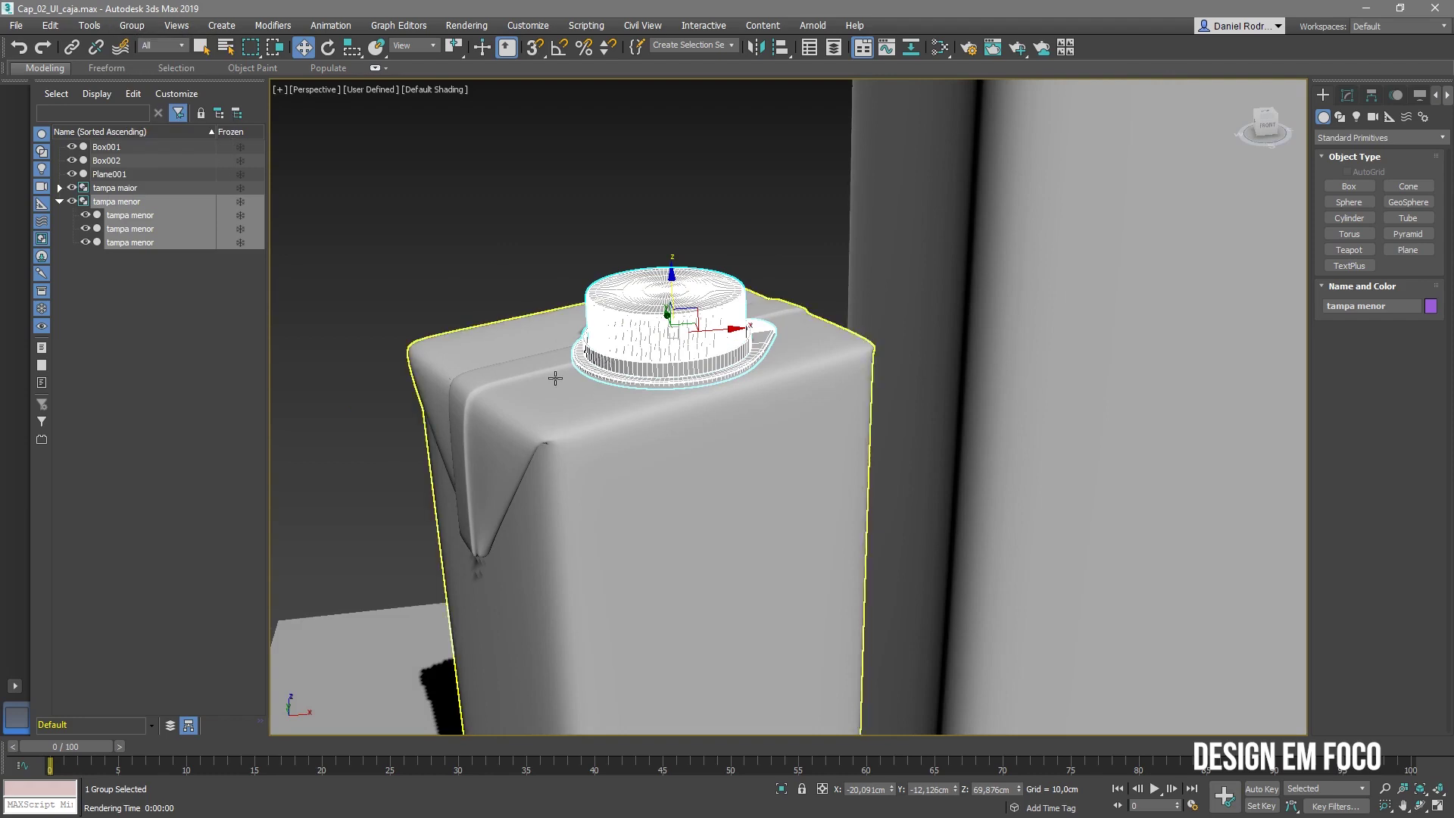
Attach the tampa maior group to the tampa menor group so both caps belong to one group
click(132, 26)
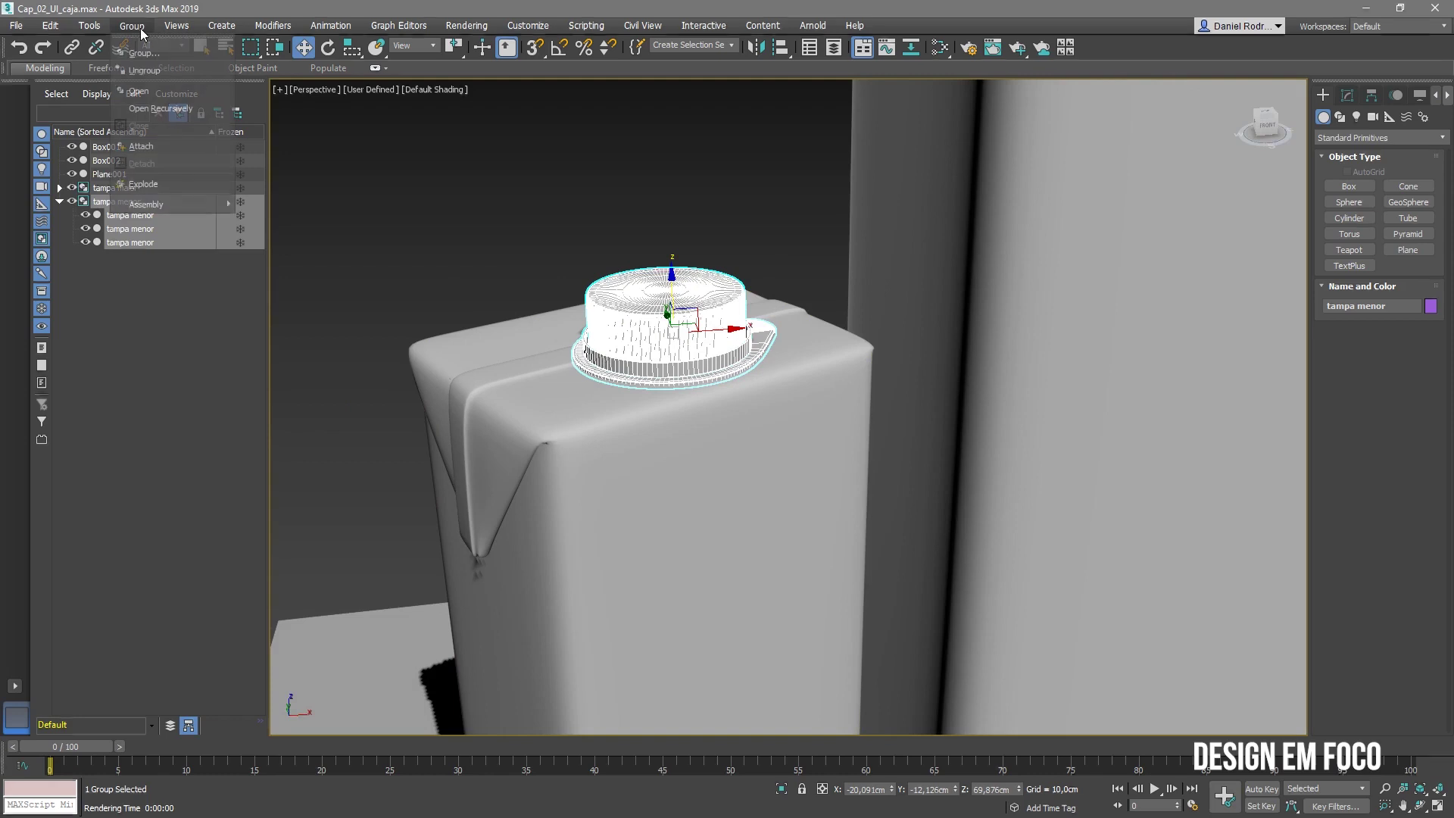
click(156, 143)
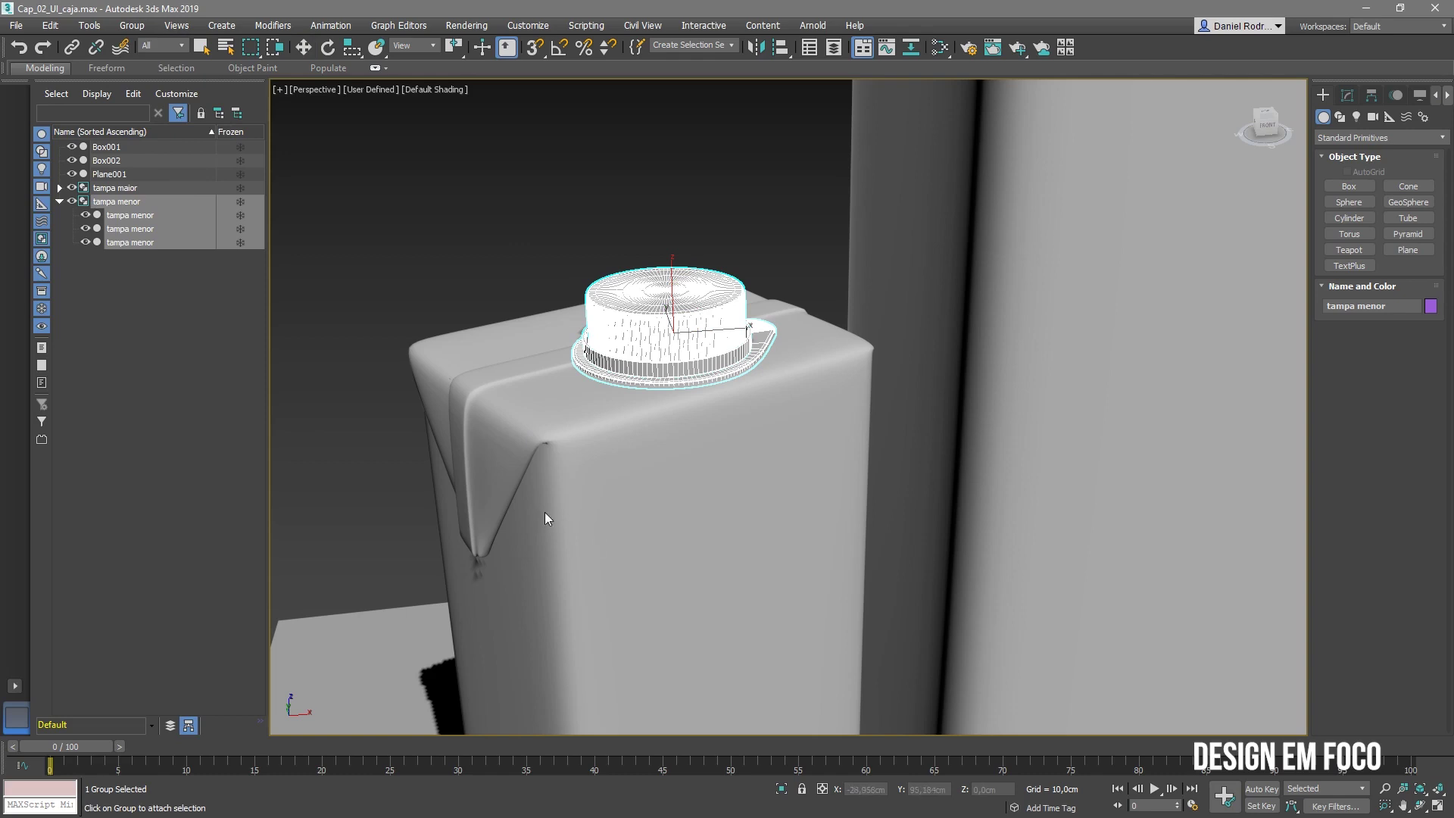
click(131, 28)
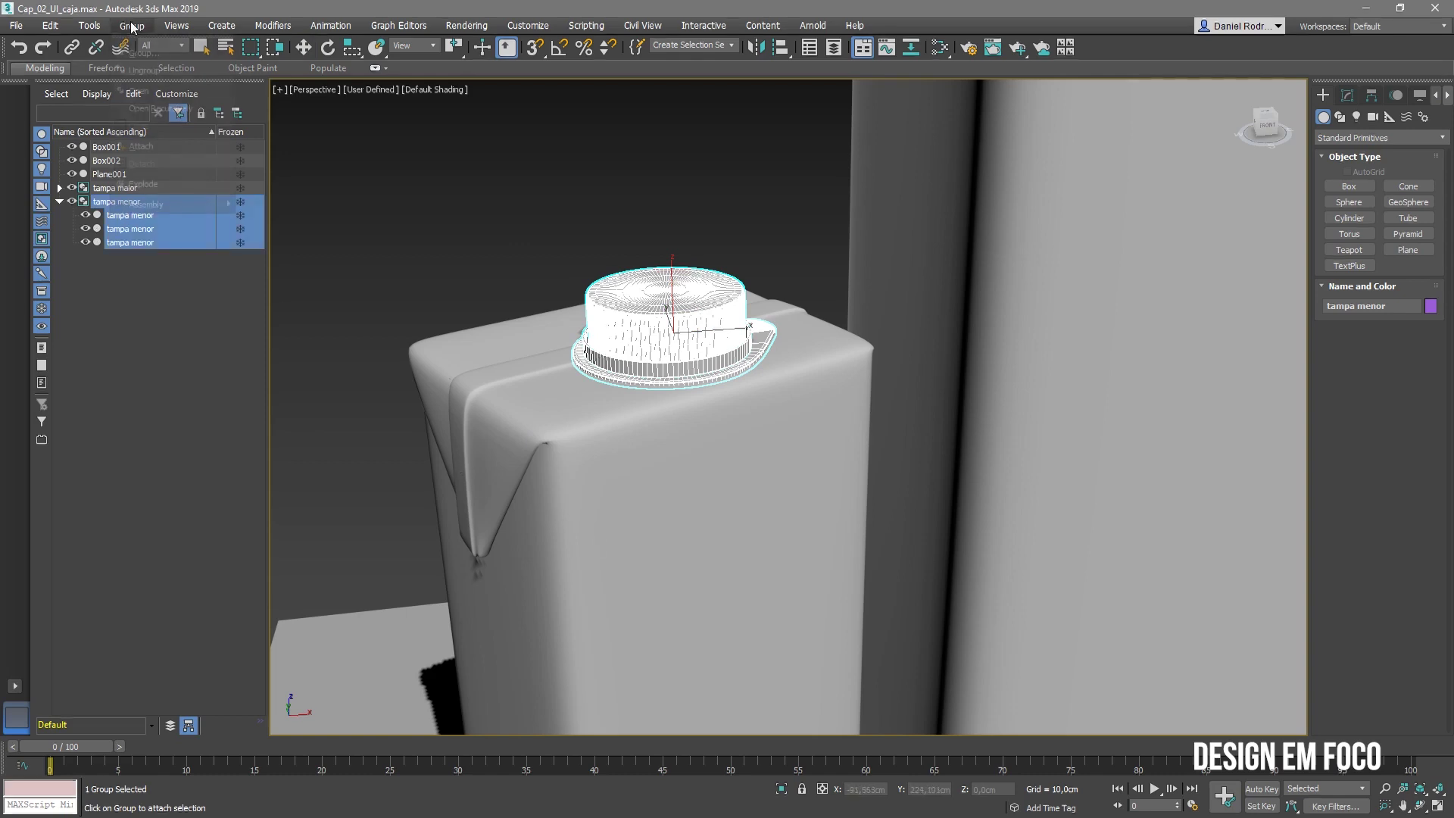
click(147, 142)
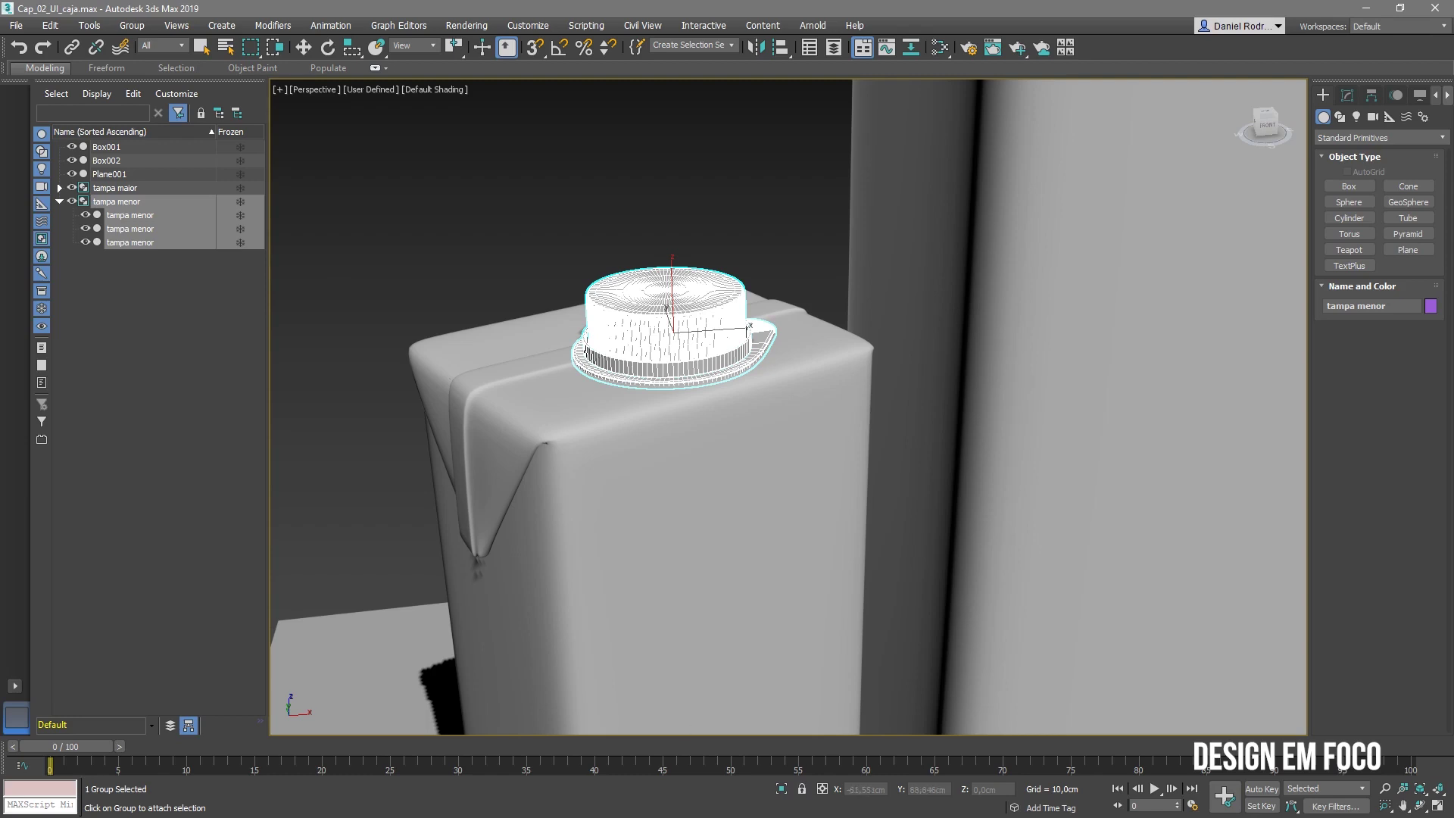
click(658, 303)
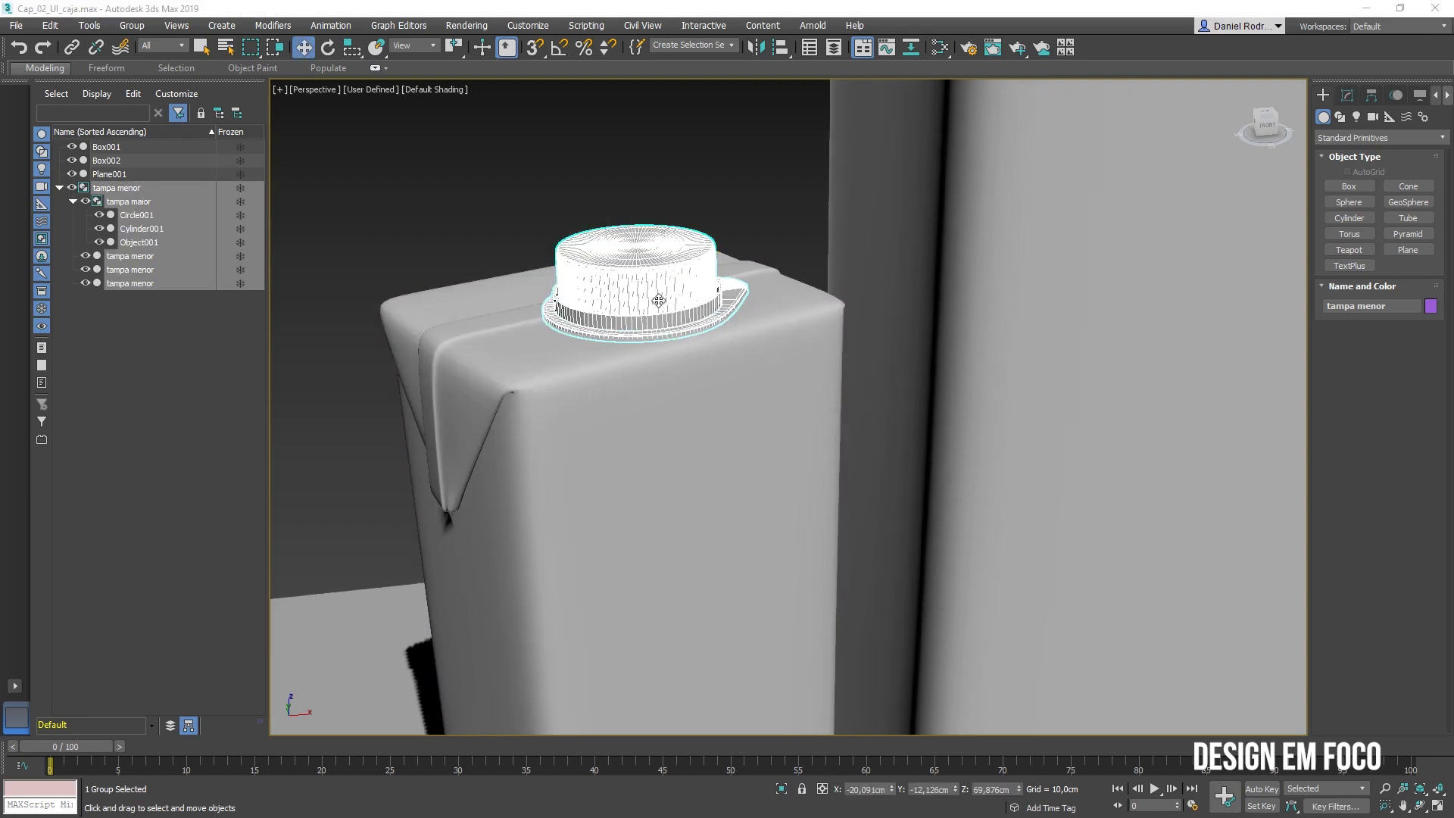
Attach the small carton body Box002 to the tampa menor group
click(132, 25)
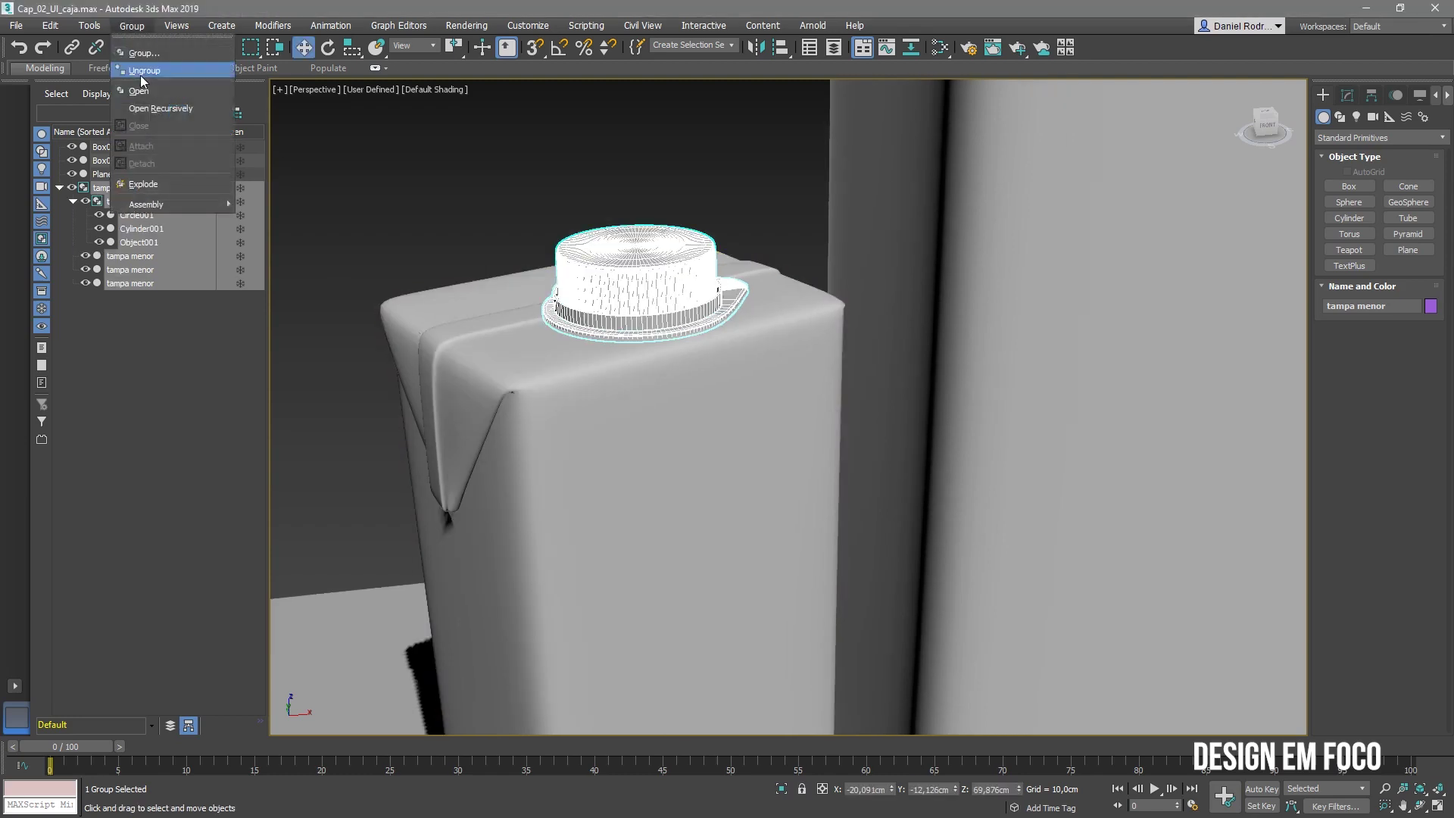
click(332, 318)
click(452, 365)
click(132, 25)
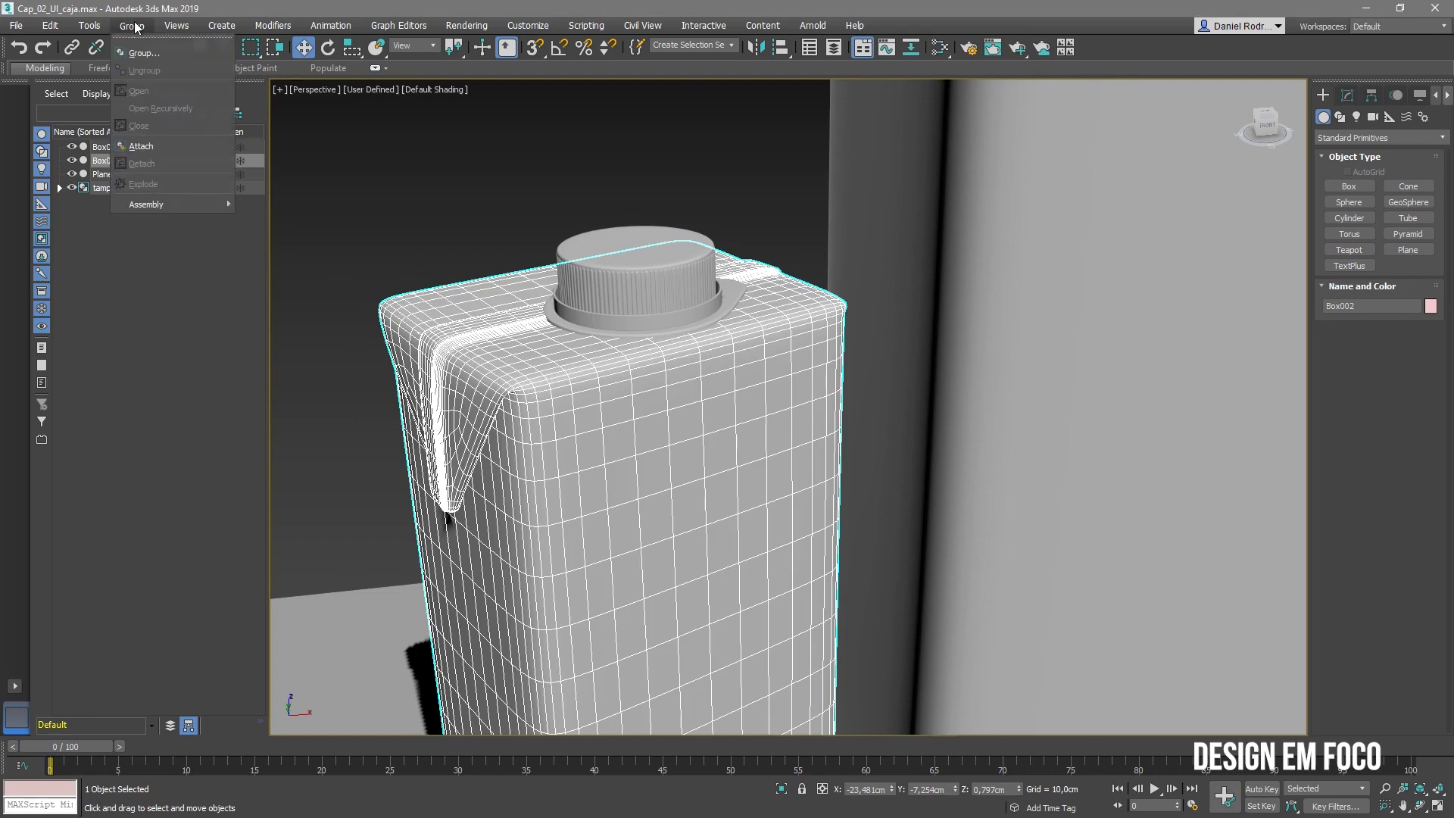
click(148, 145)
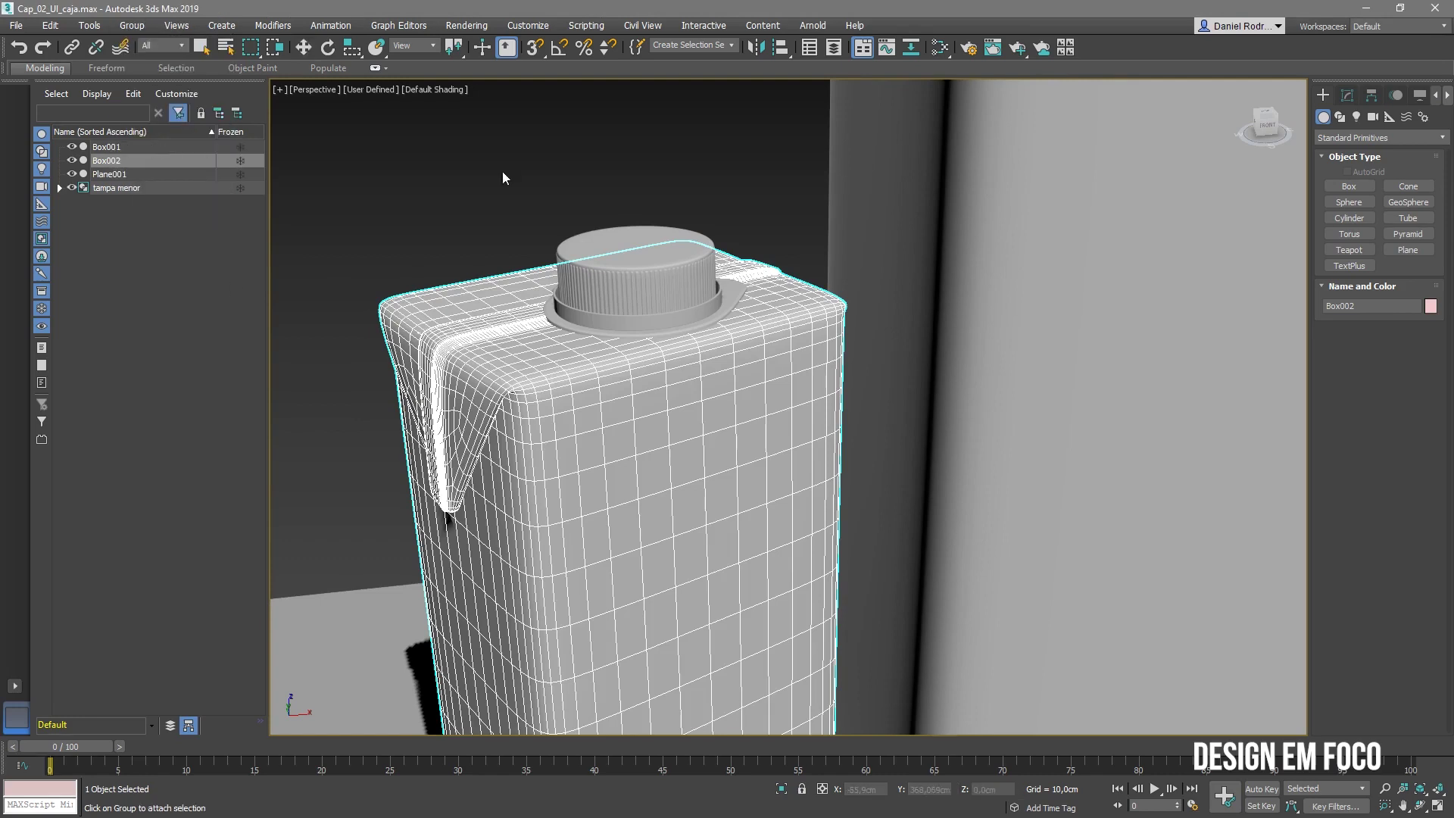
click(612, 260)
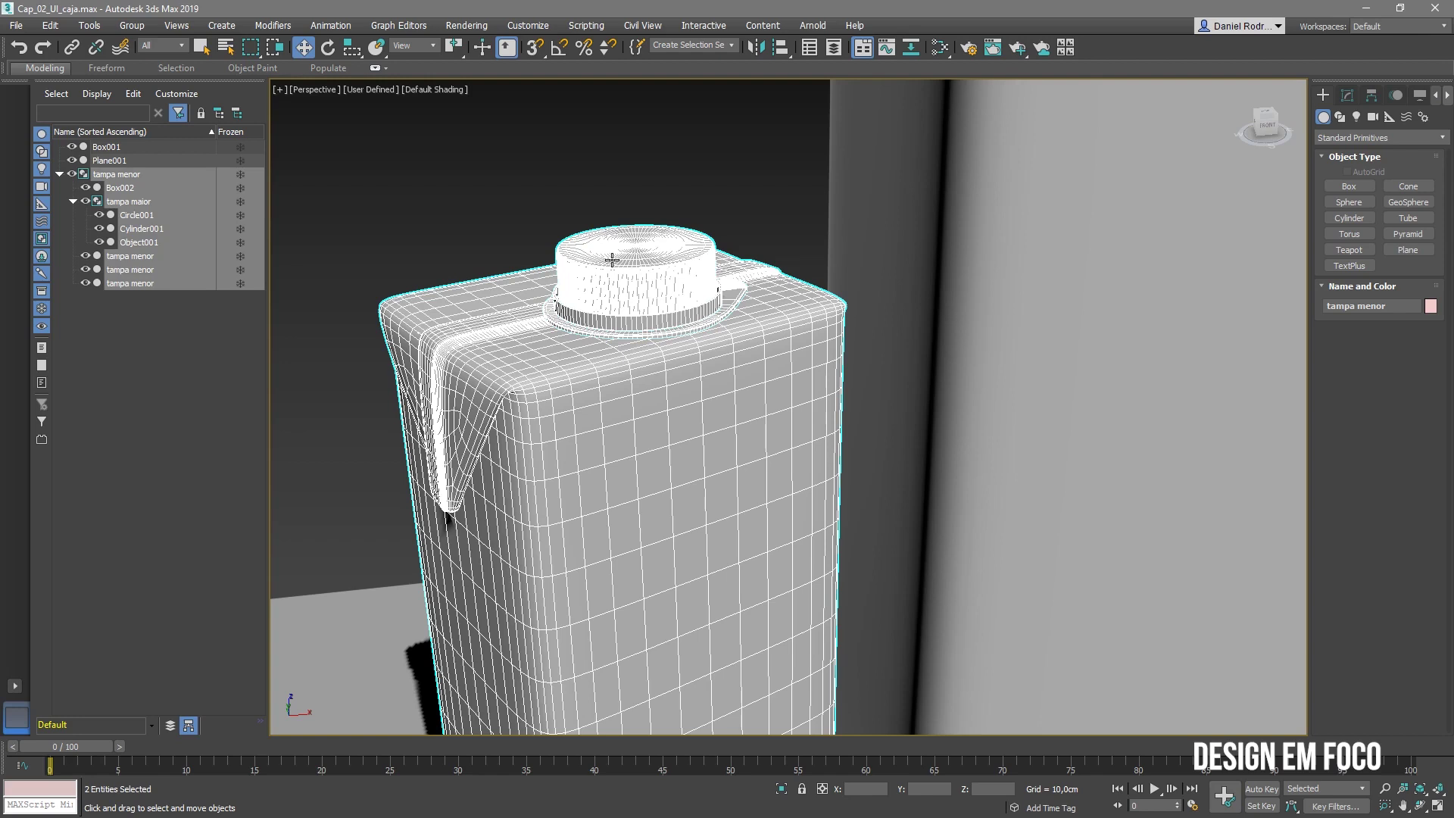
Collapse and select the nested tampa maior group, check both cartons in the viewport, and clear the selection
click(133, 372)
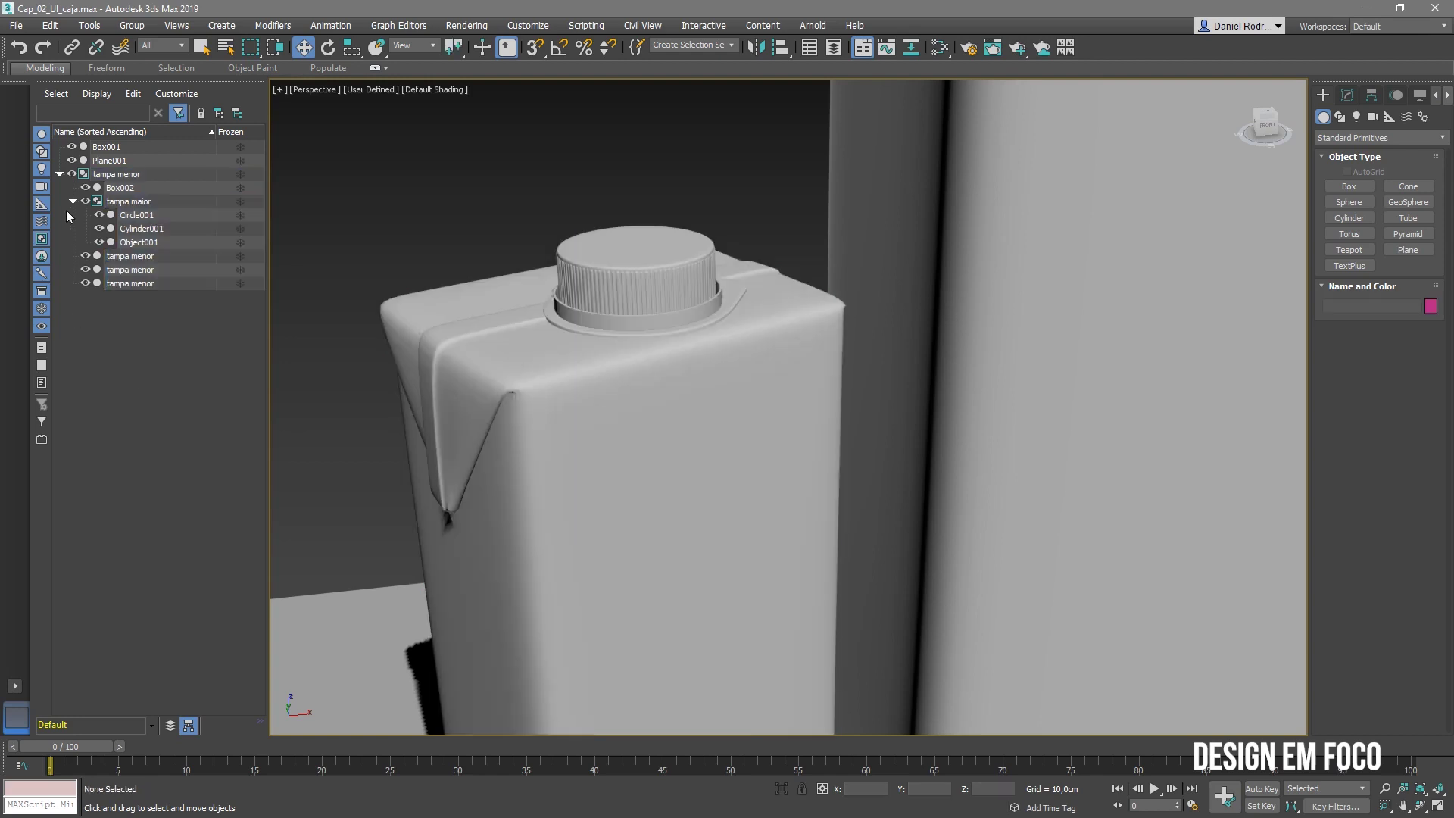
click(71, 202)
click(129, 201)
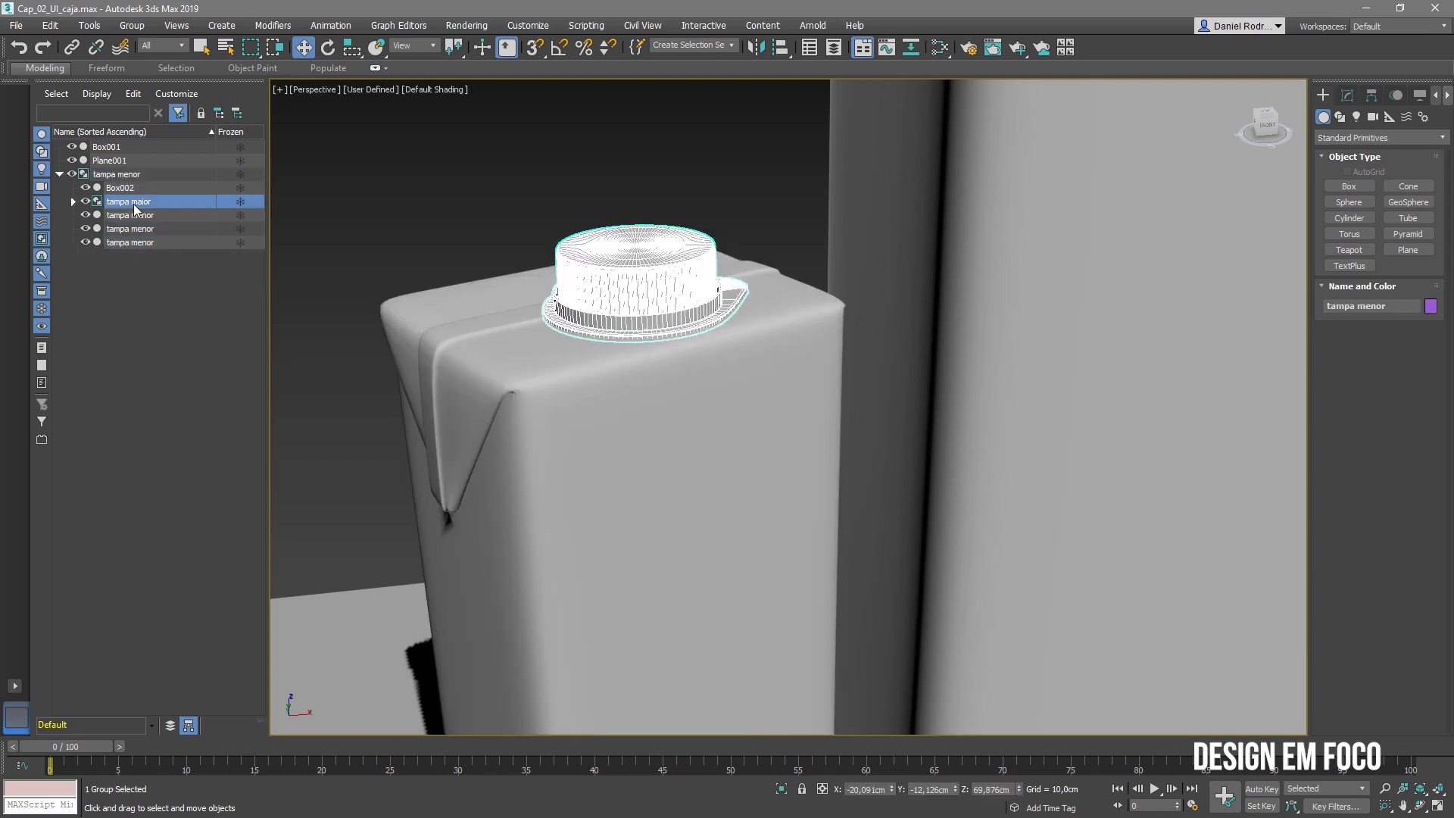
scroll(594, 303, down, 10)
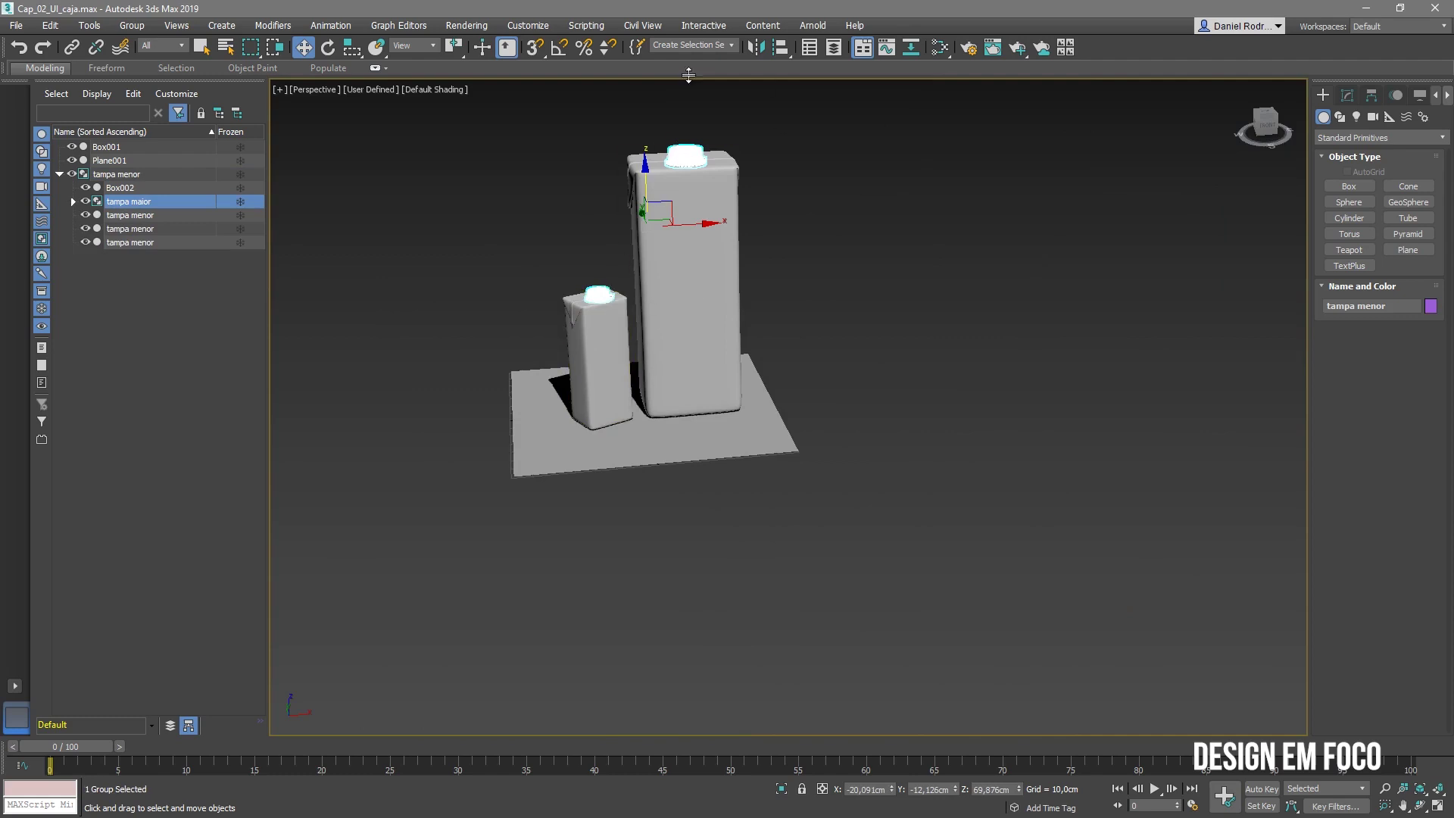
scroll(690, 152, up, 3)
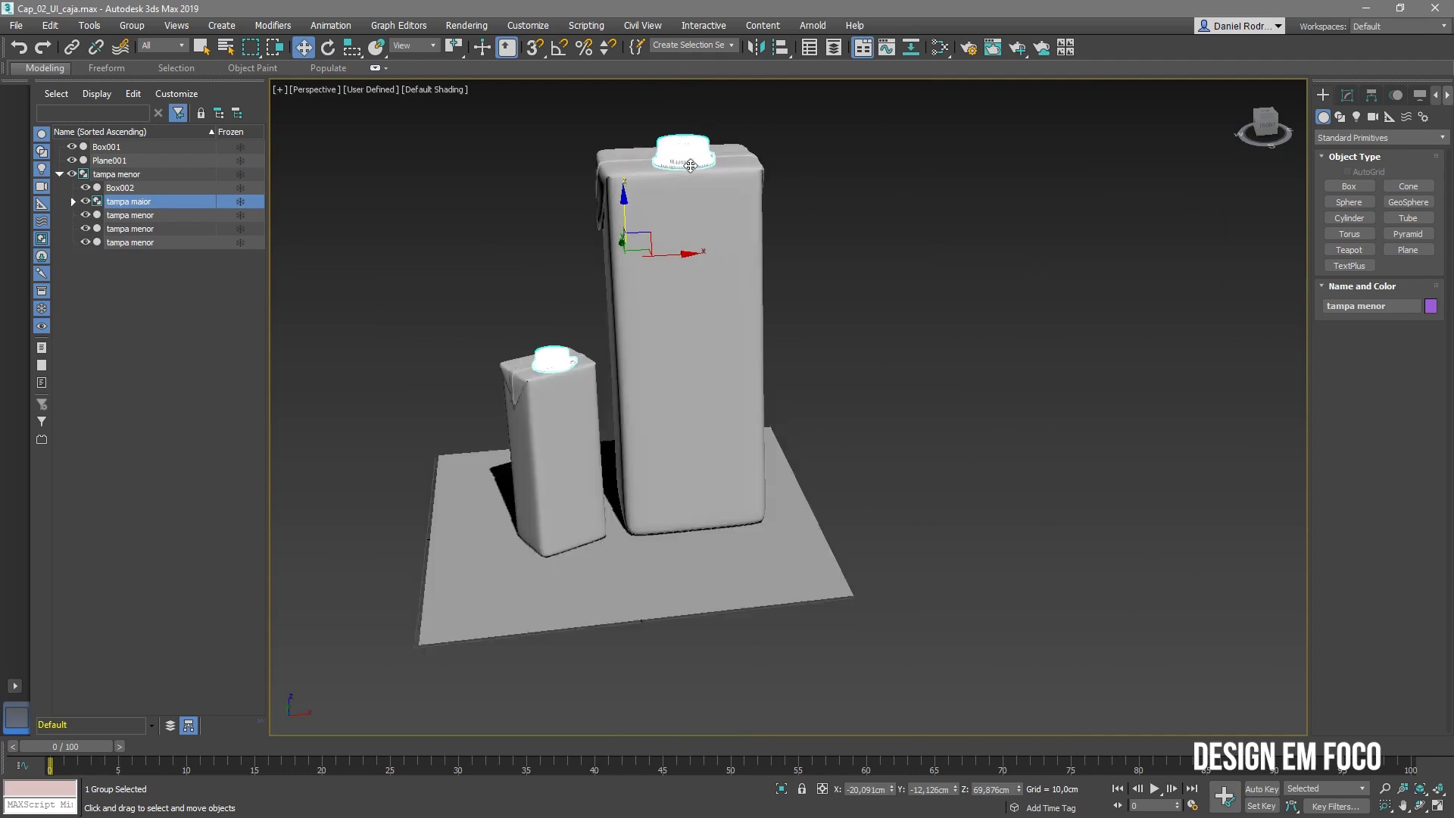
middle_drag(684, 244, 820, 317)
click(820, 316)
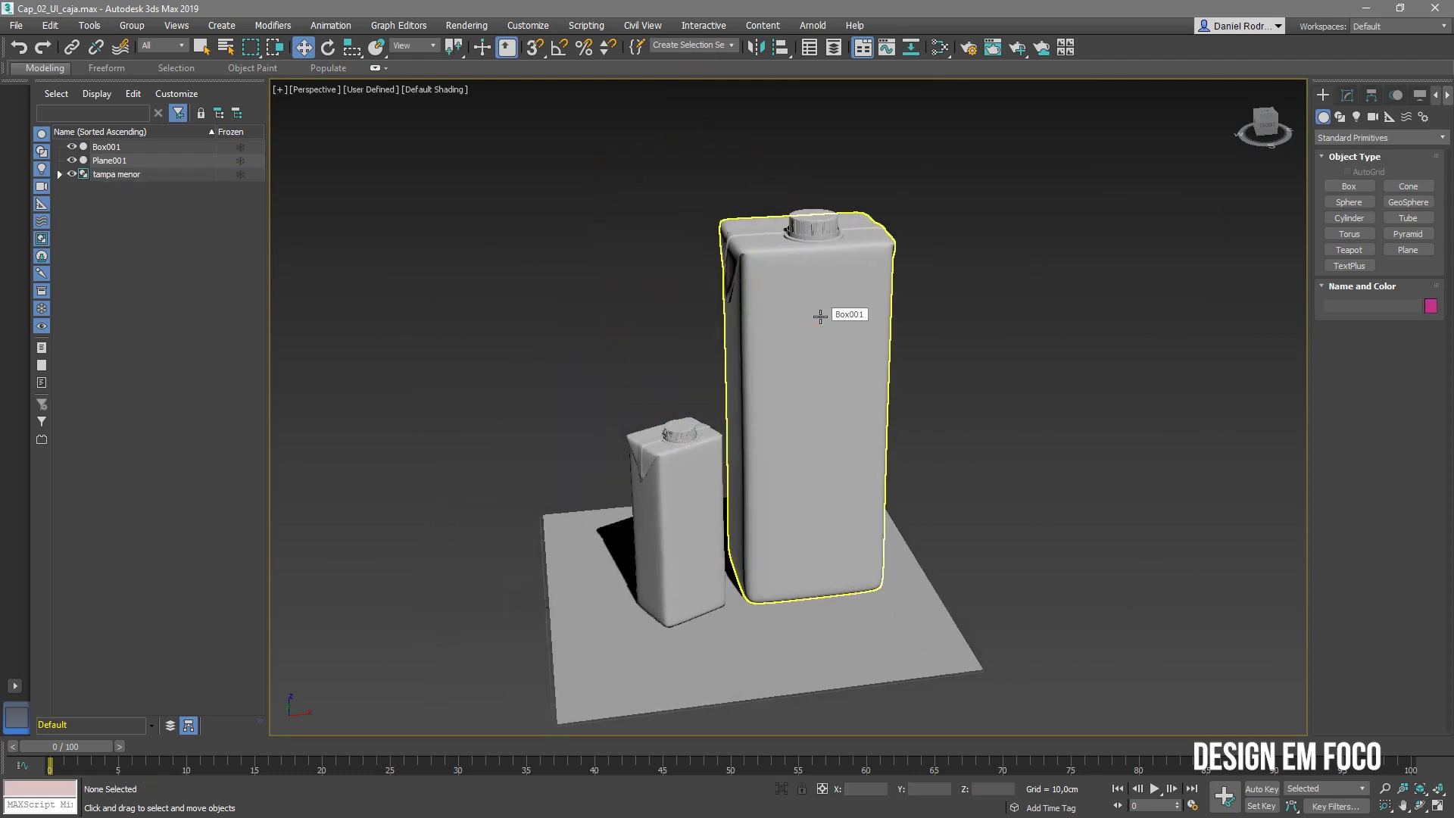
Undo attaching the small carton body Box002 to the tampa menor group
click(681, 434)
key(ctrl+z)
key(ctrl+z)
key(ctrl+z)
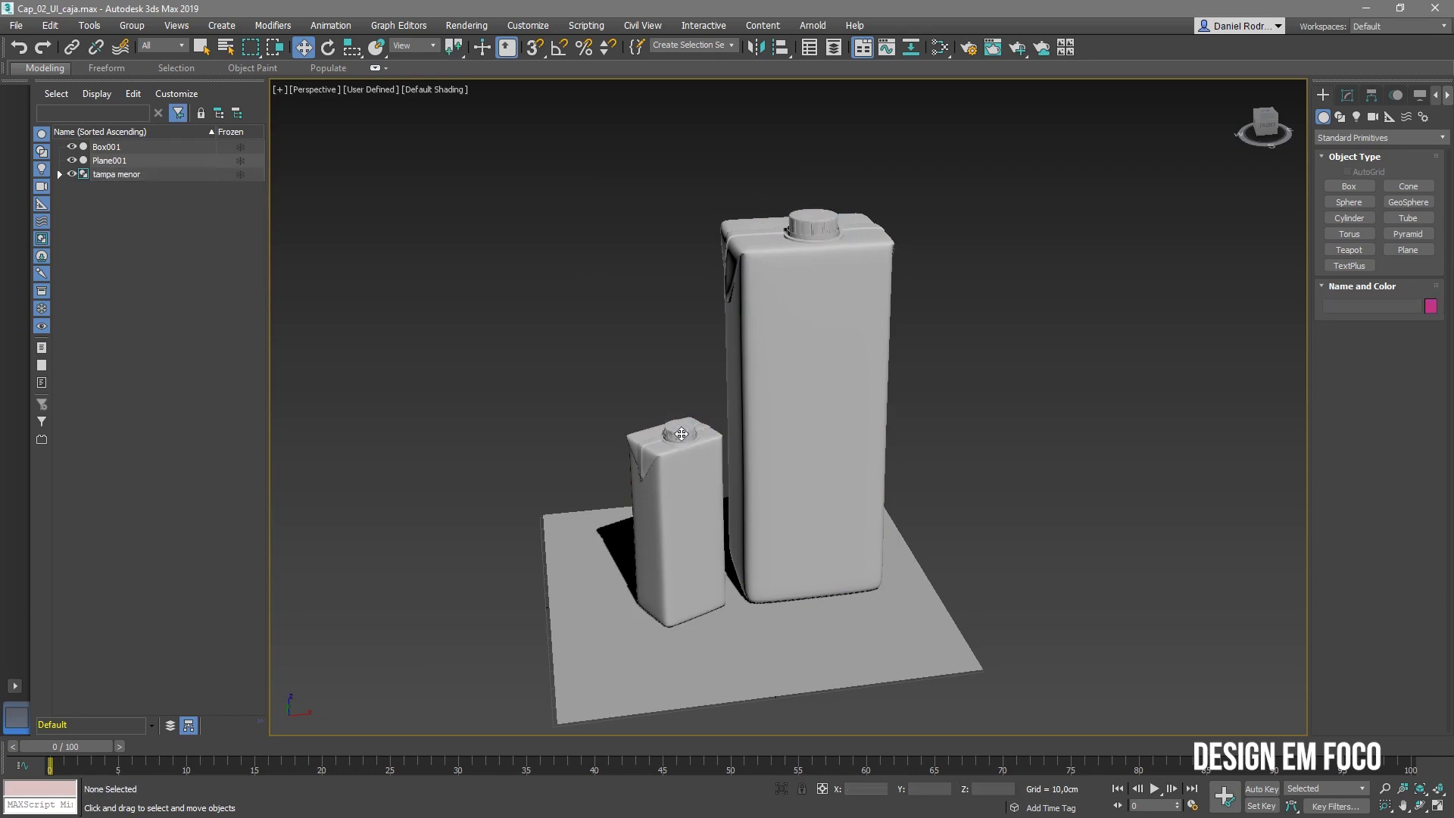
click(680, 432)
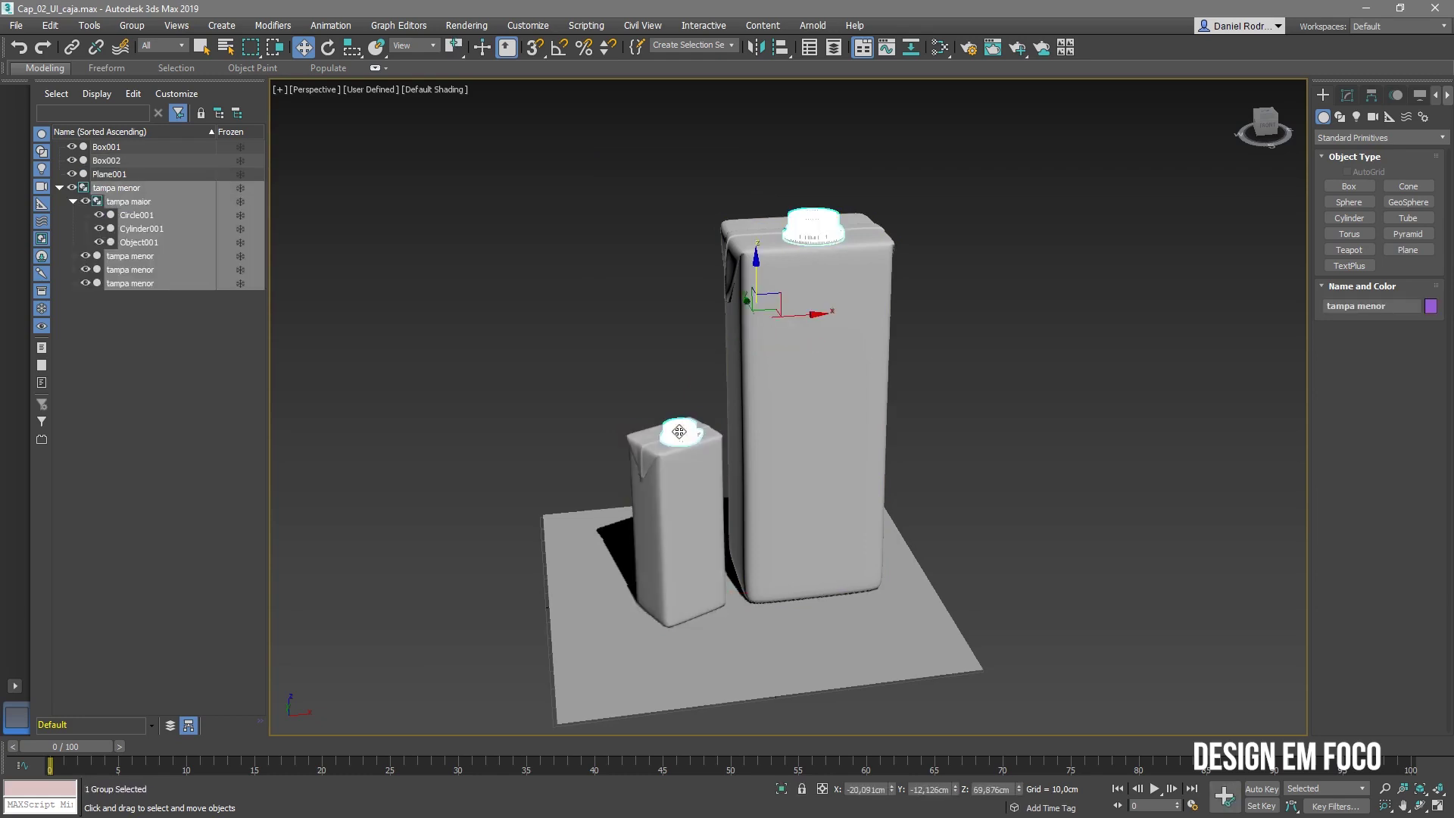
key(ctrl+z)
Ungroup the outer tampa menor group, keeping the nested tampa maior group, and clear the selection
click(102, 188)
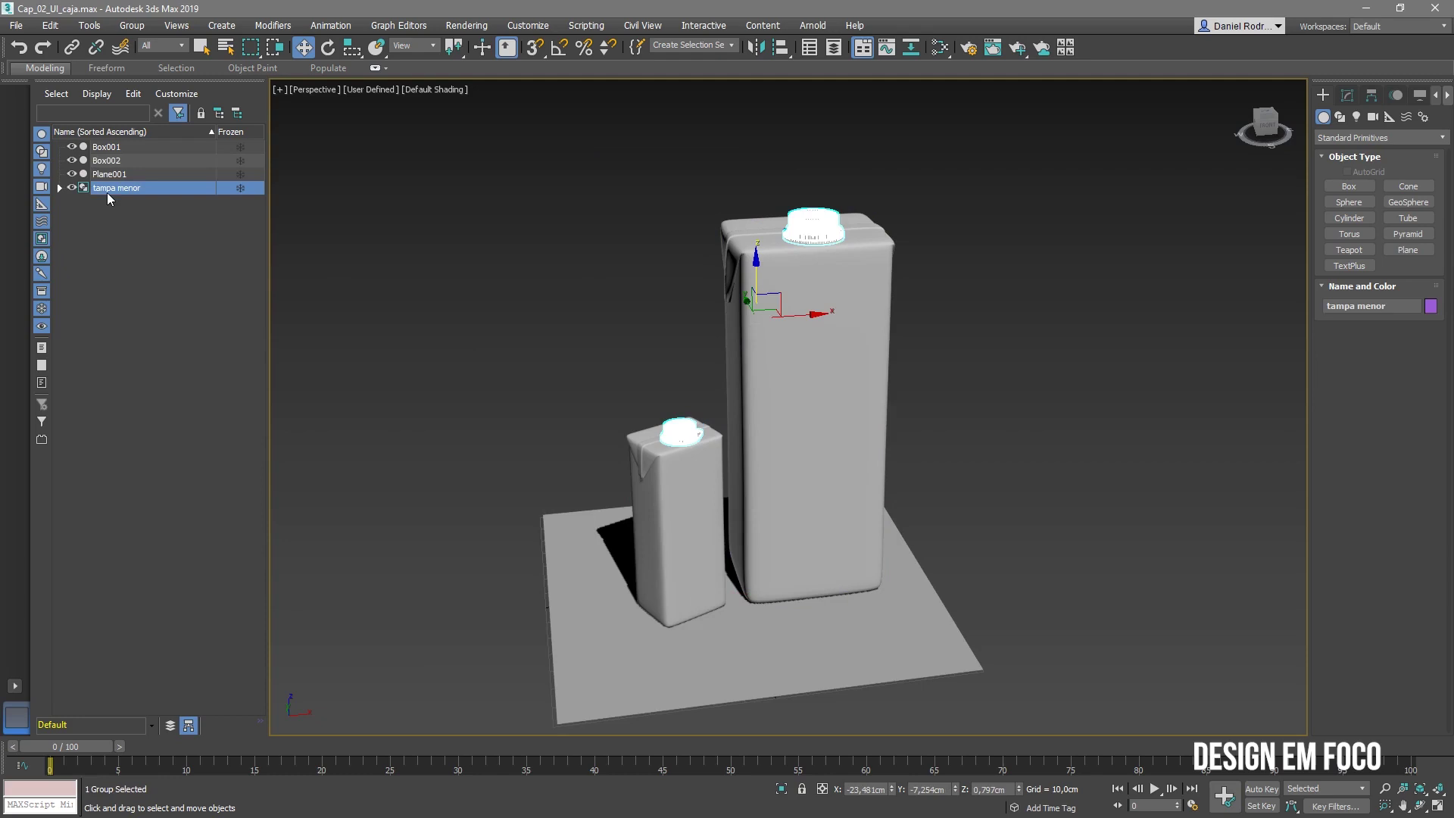
click(132, 26)
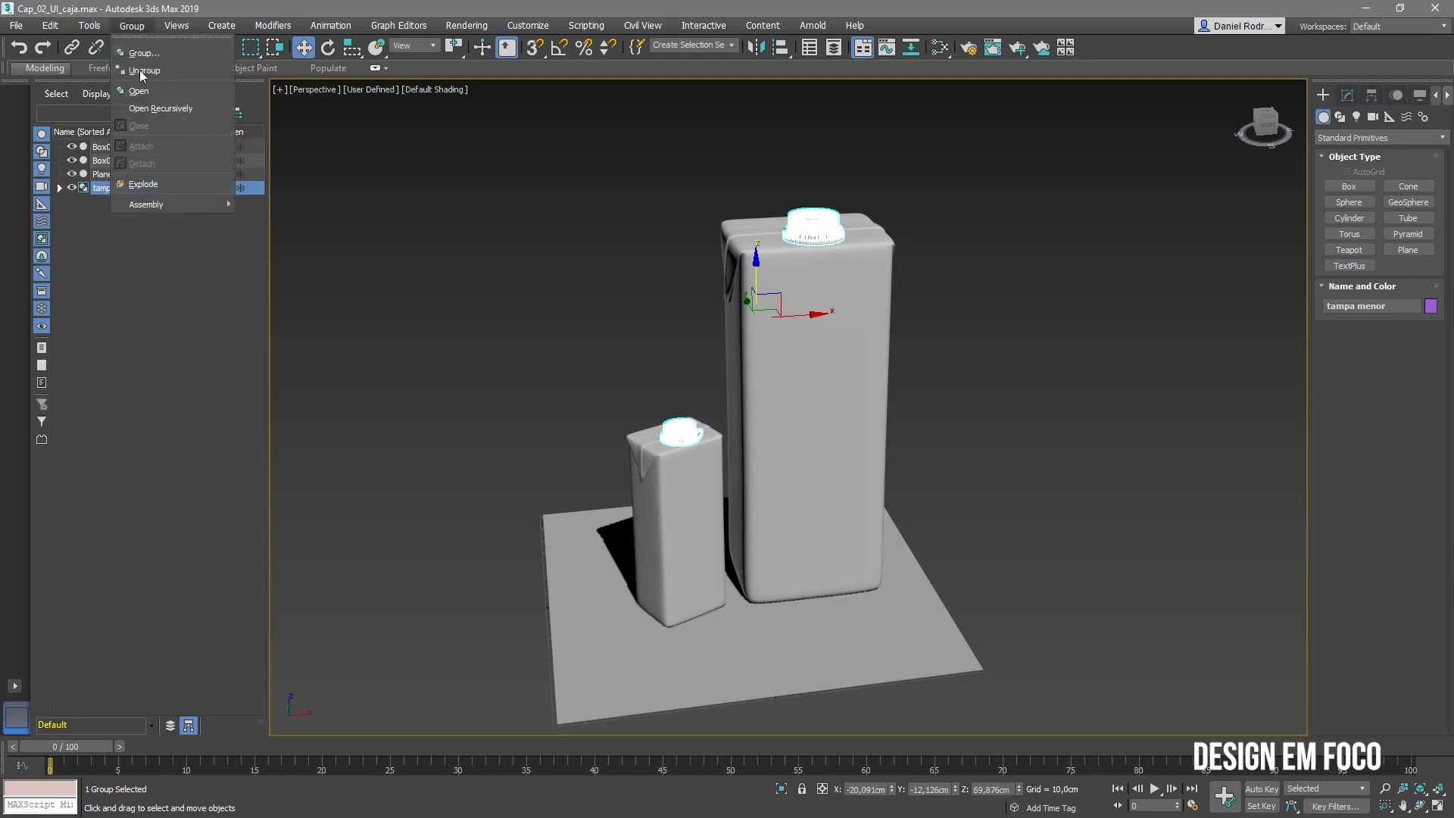
key(Escape)
click(60, 188)
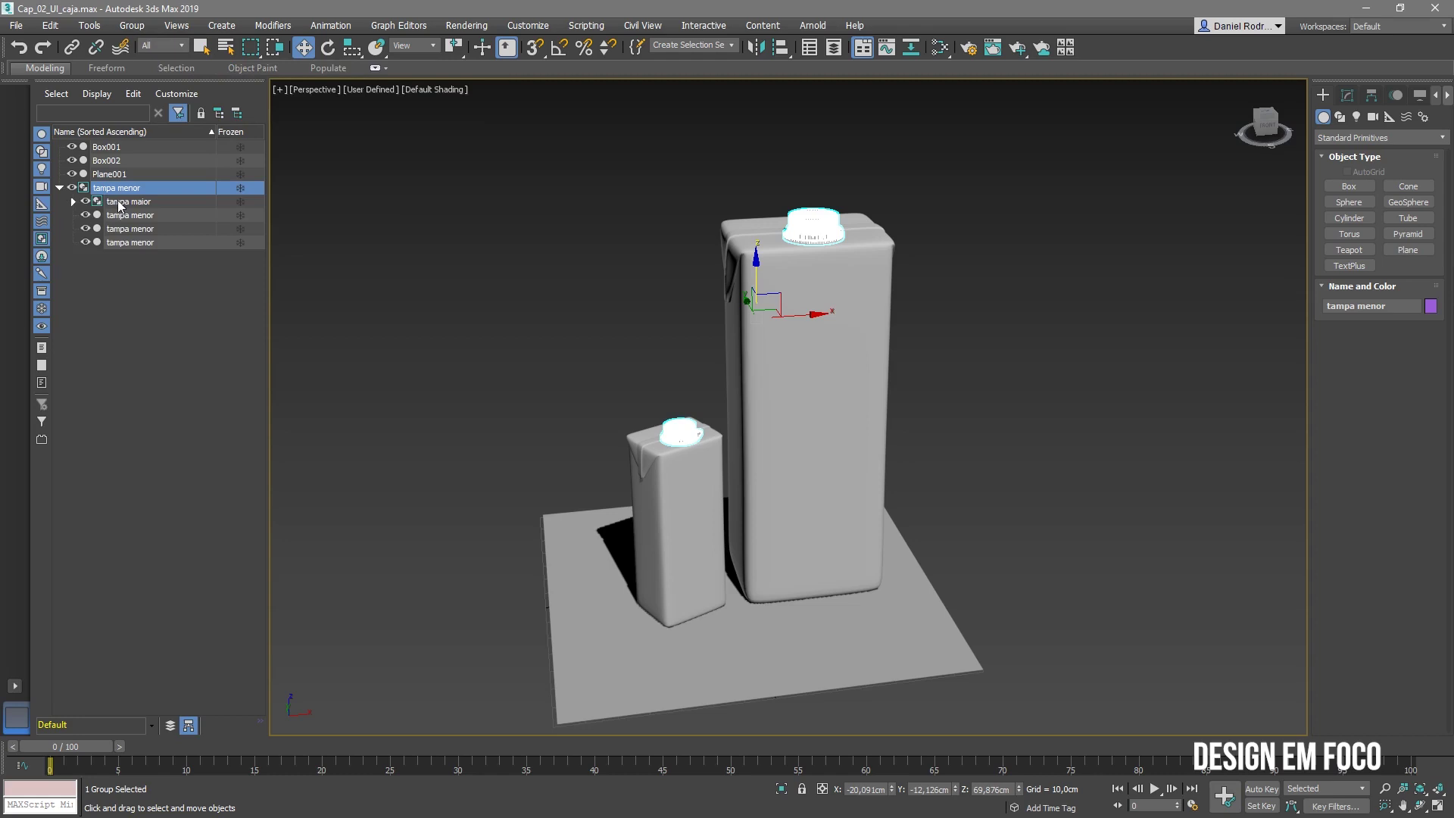
click(135, 27)
click(144, 73)
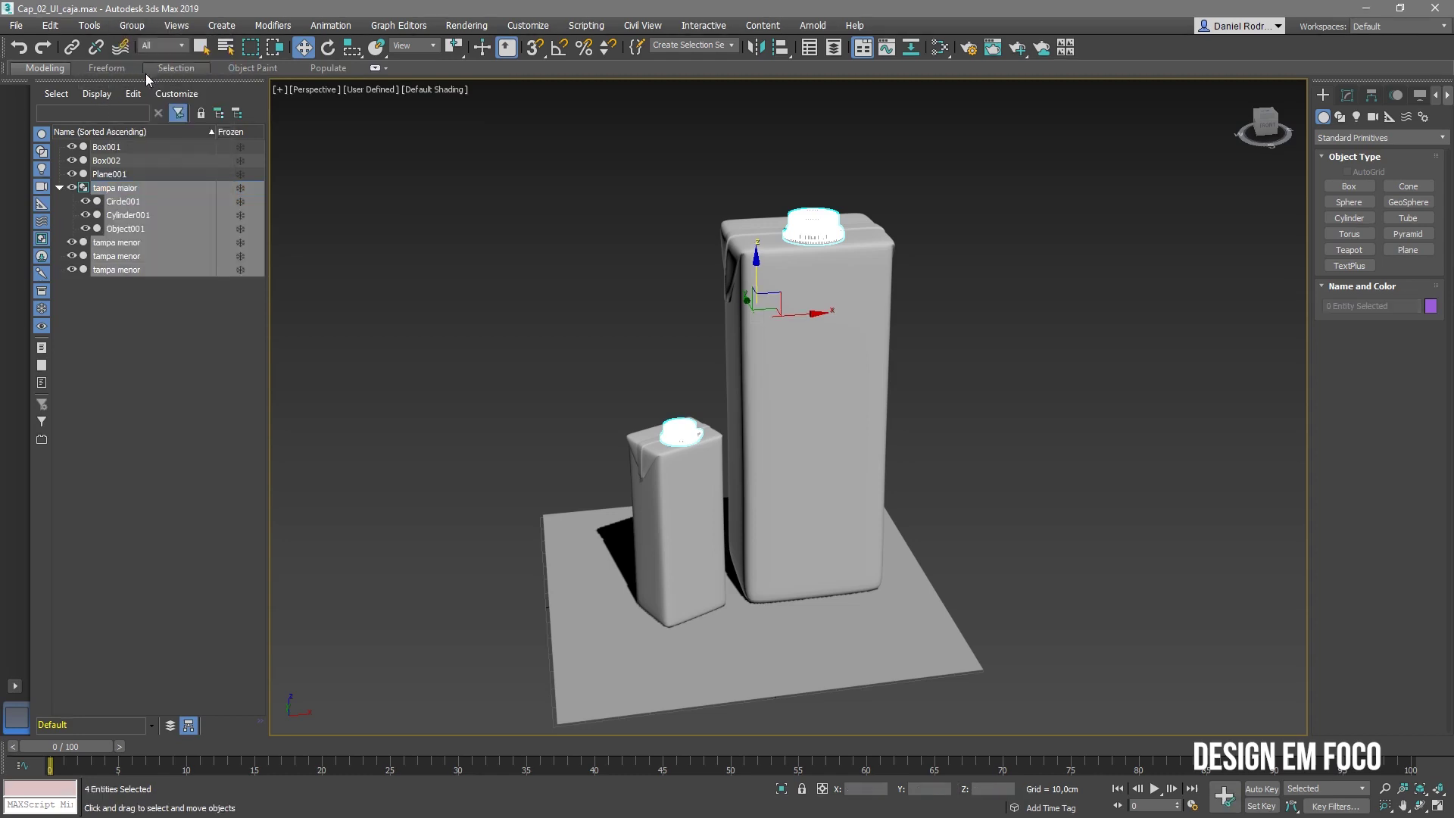
click(174, 342)
Group the small carton's three loose cap parts under the name tampa menor
click(117, 242)
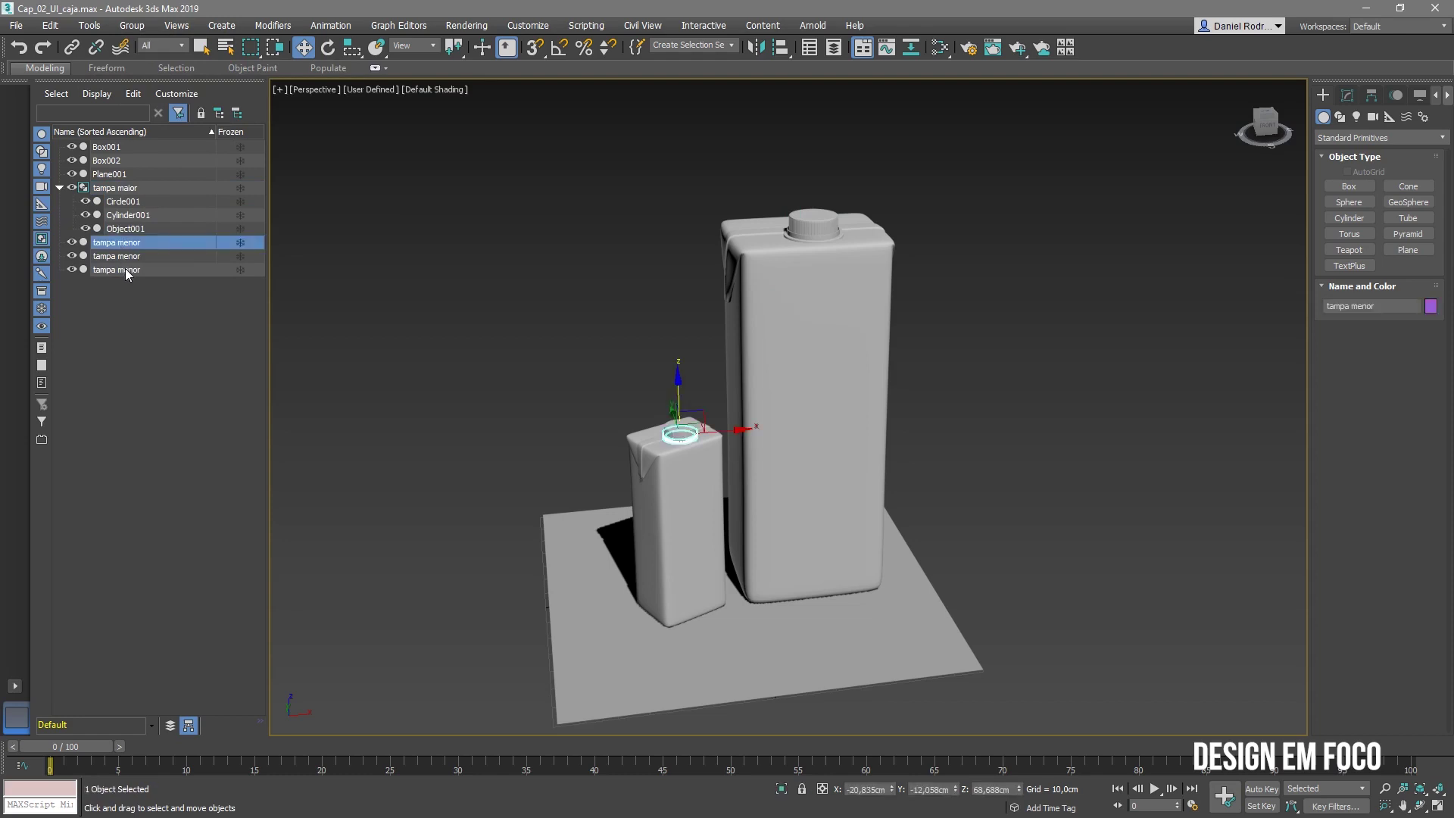
shift+click(125, 269)
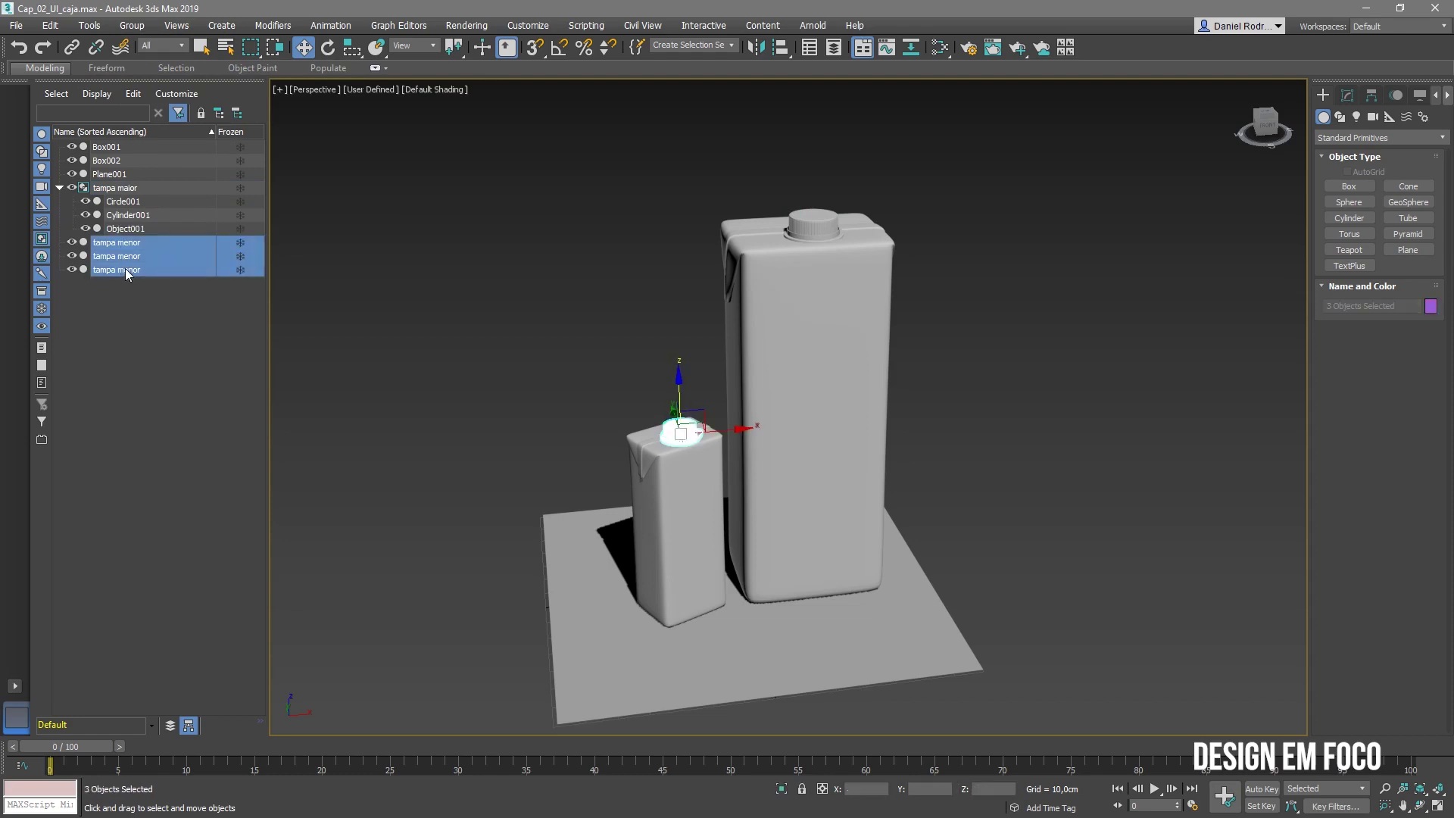
click(132, 25)
click(134, 53)
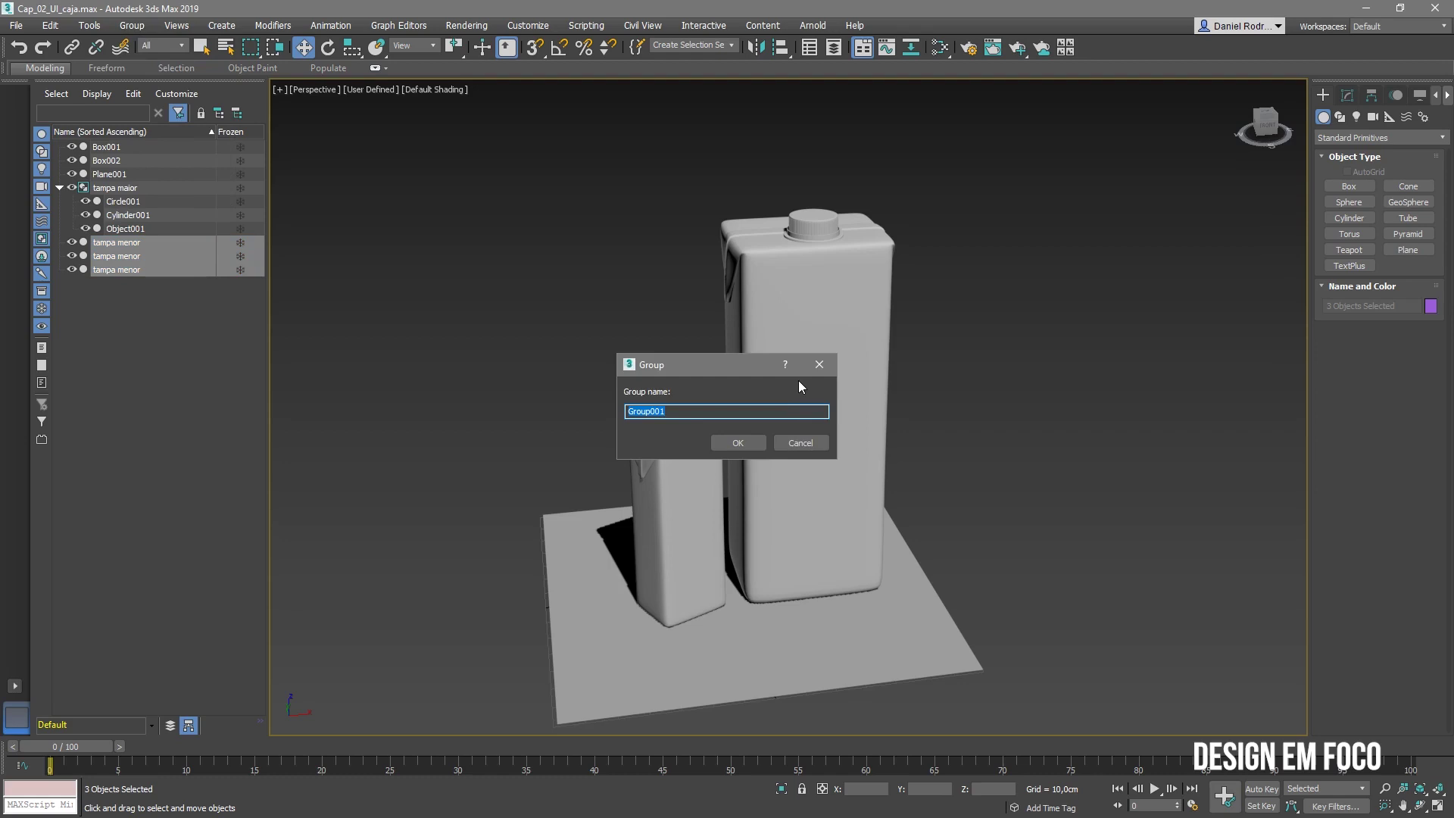
text(tampa menor)
key(Return)
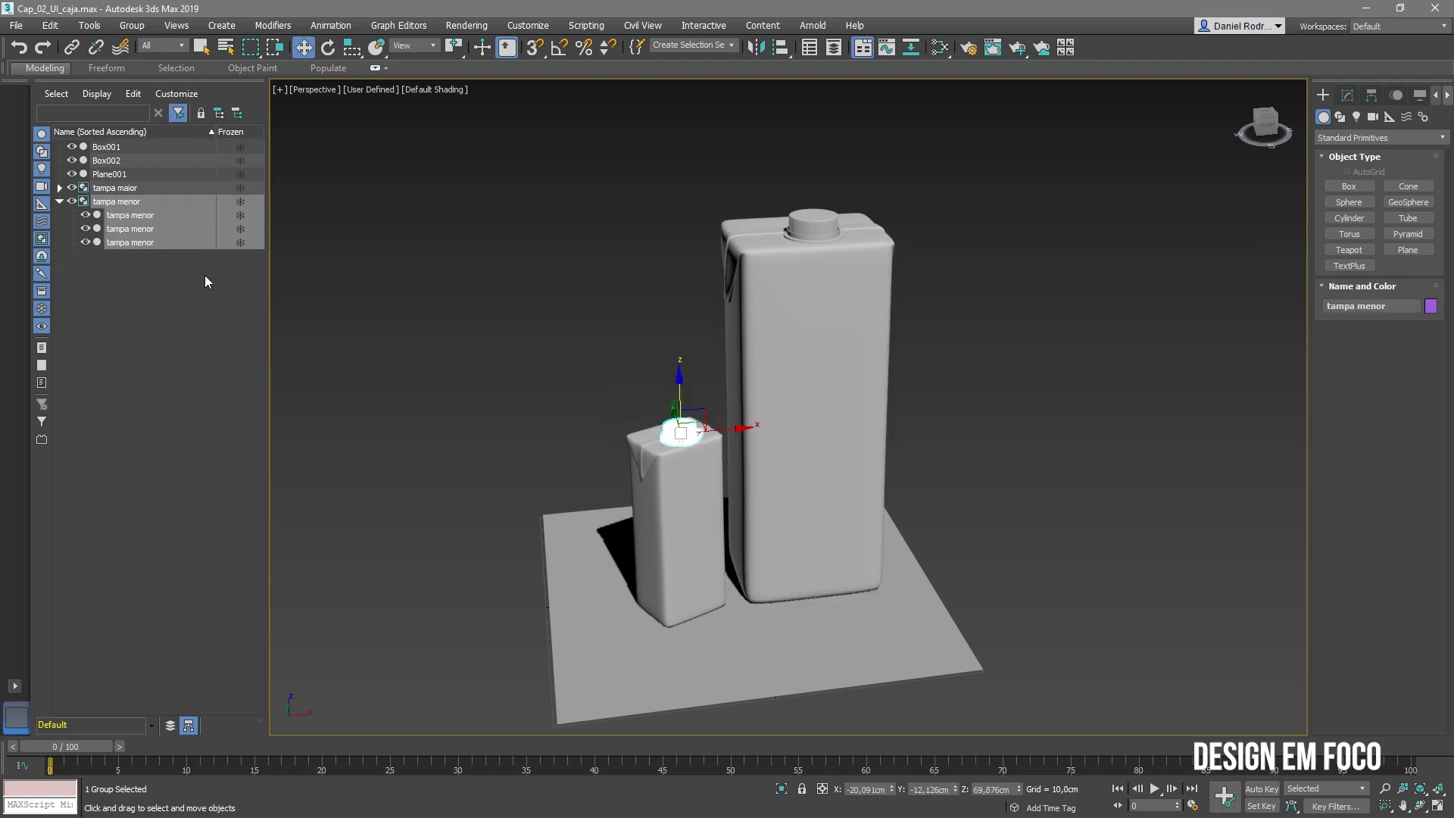
Collapse and expand the two cap groups and select tampa maior and tampa menor in turn to check their contents
click(60, 200)
click(72, 188)
click(72, 188)
click(59, 187)
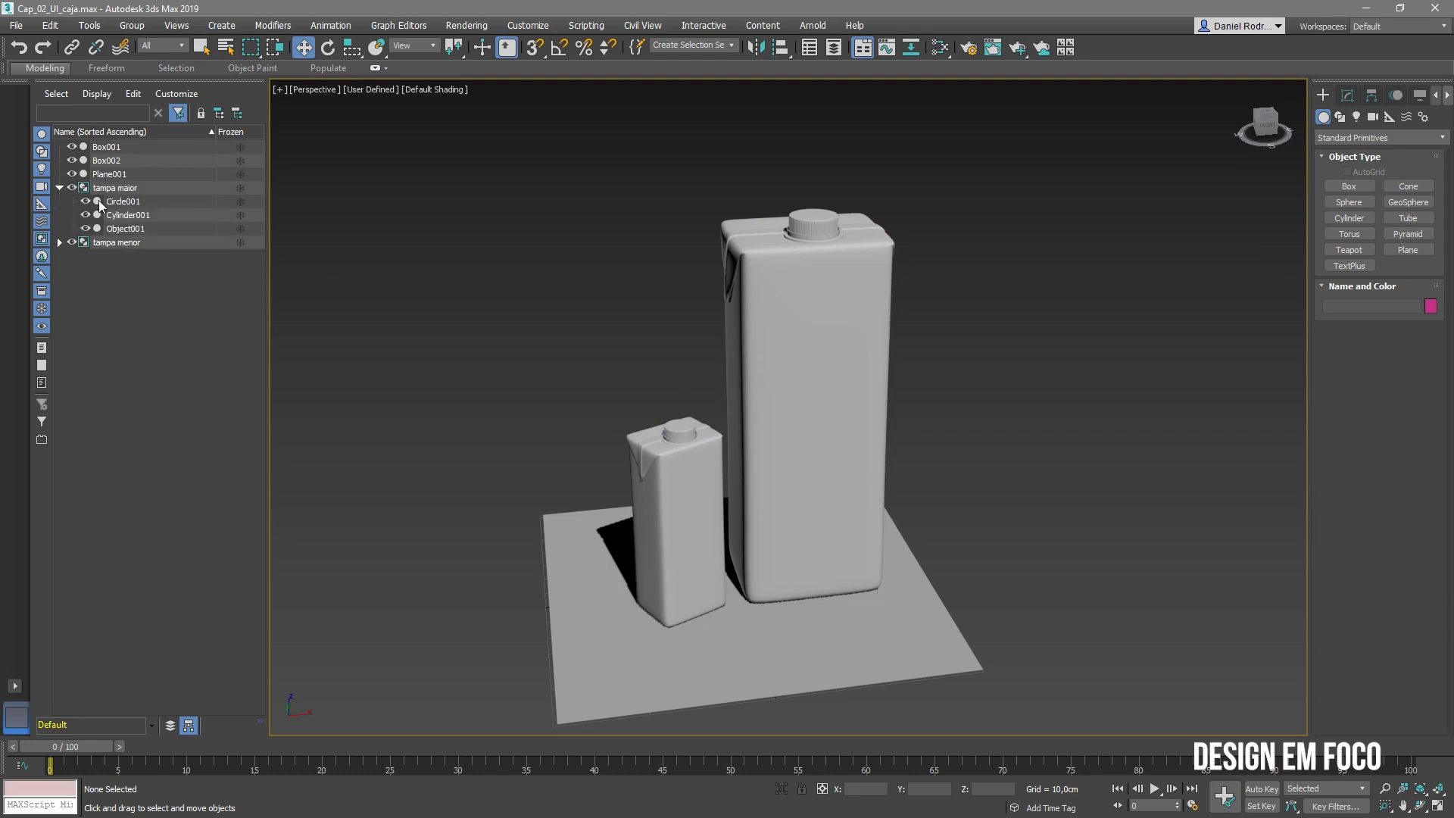
click(114, 188)
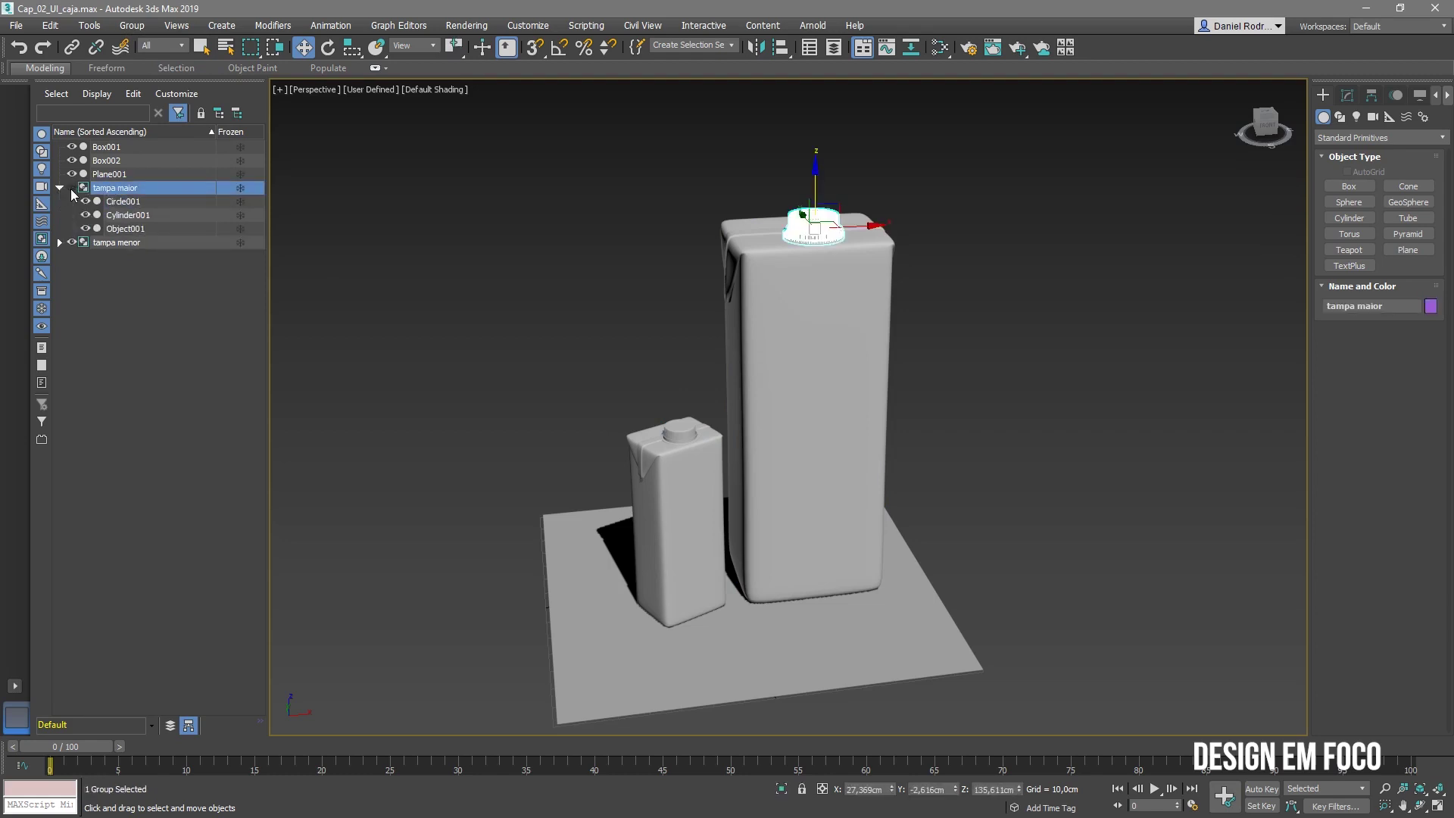
click(71, 189)
click(124, 200)
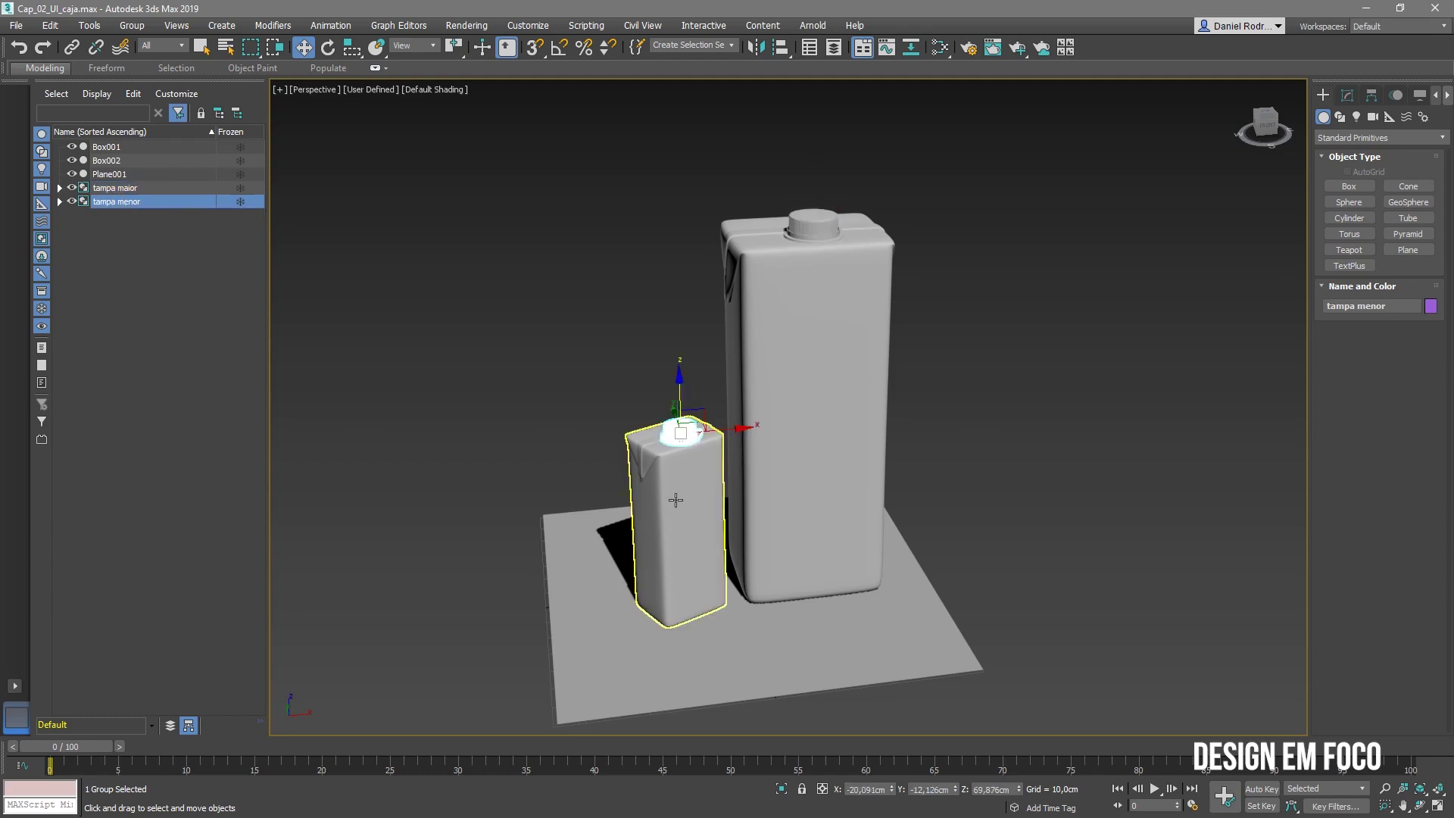
Attach the small carton body Box002 to the regrouped tampa menor cap group
click(132, 25)
click(148, 153)
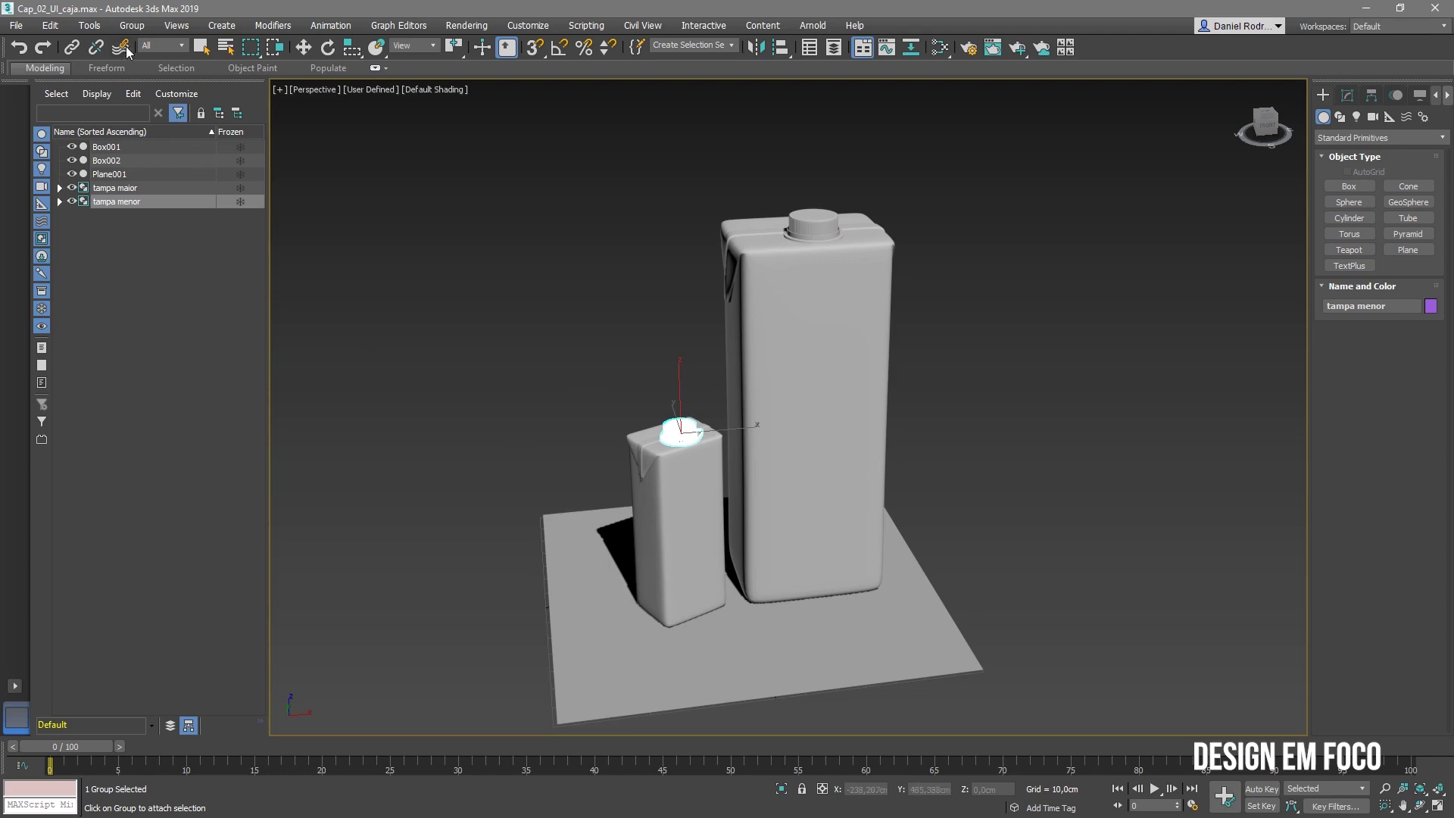
click(132, 25)
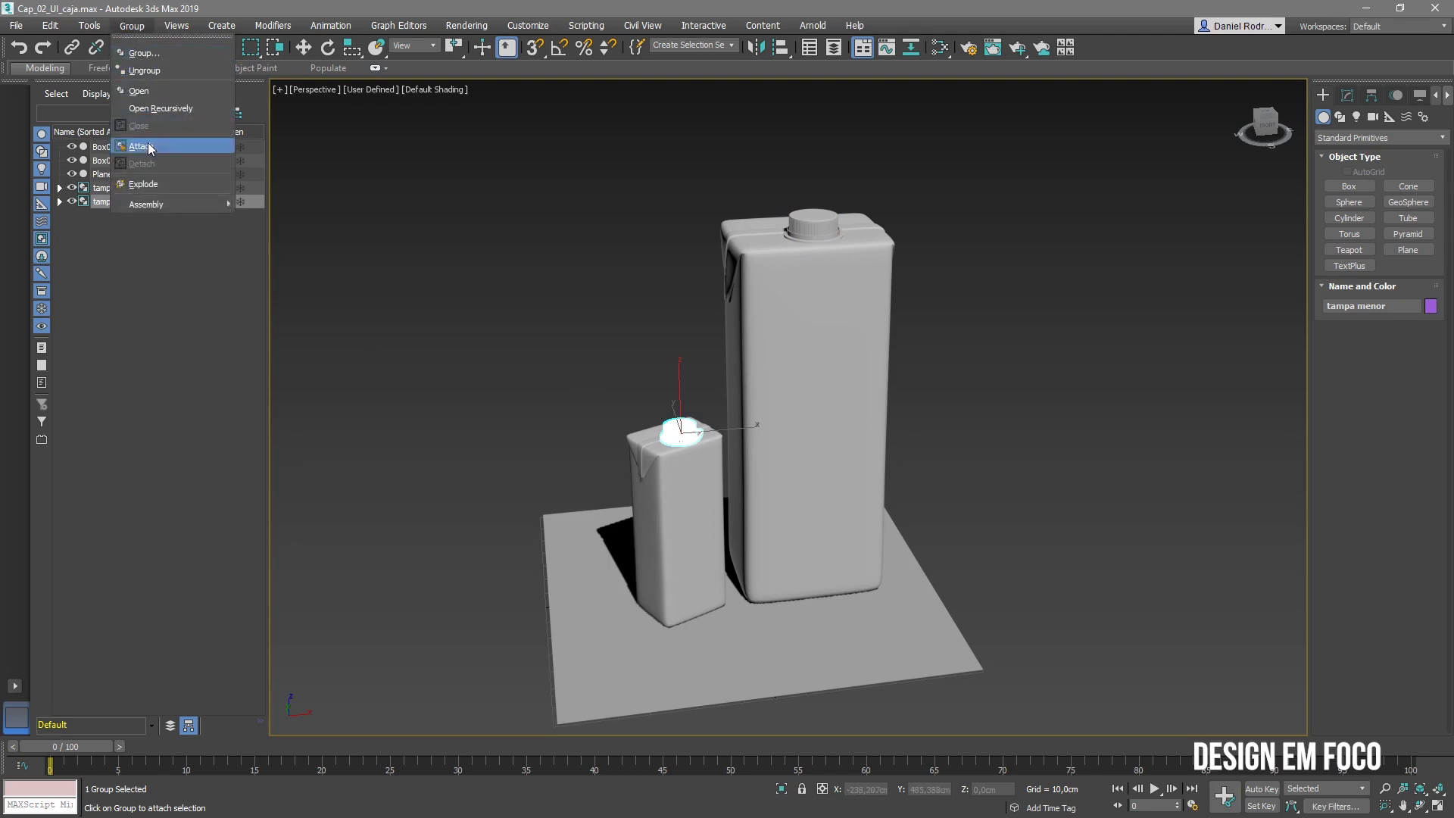
click(141, 188)
click(117, 175)
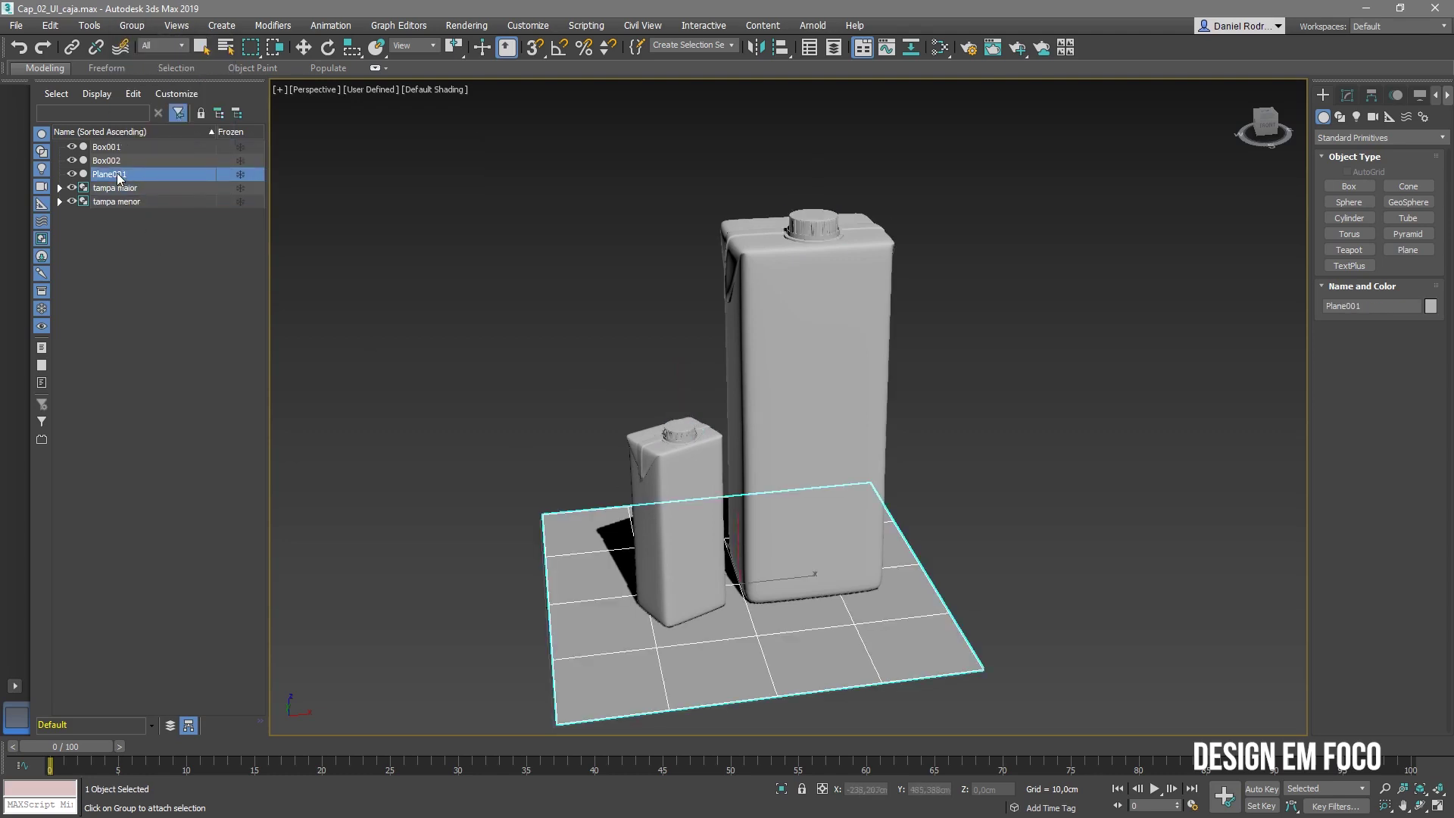
click(114, 160)
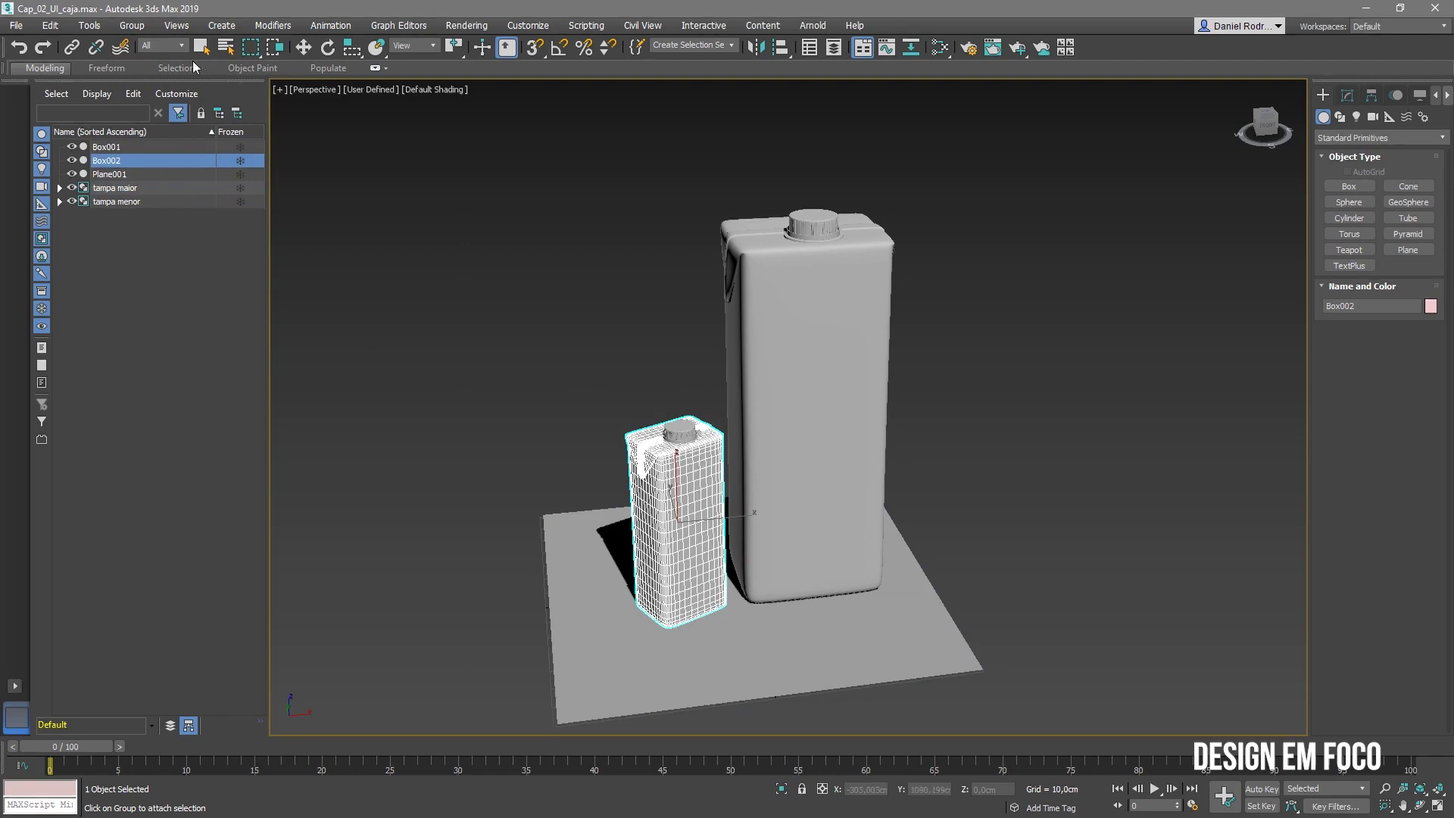
click(686, 430)
Try moving the small carton body Box002 down about 7.9 cm on its own, and cancel the move
click(477, 451)
alt+middle_drag(477, 451, 644, 488)
click(627, 441)
drag(614, 453, 616, 473)
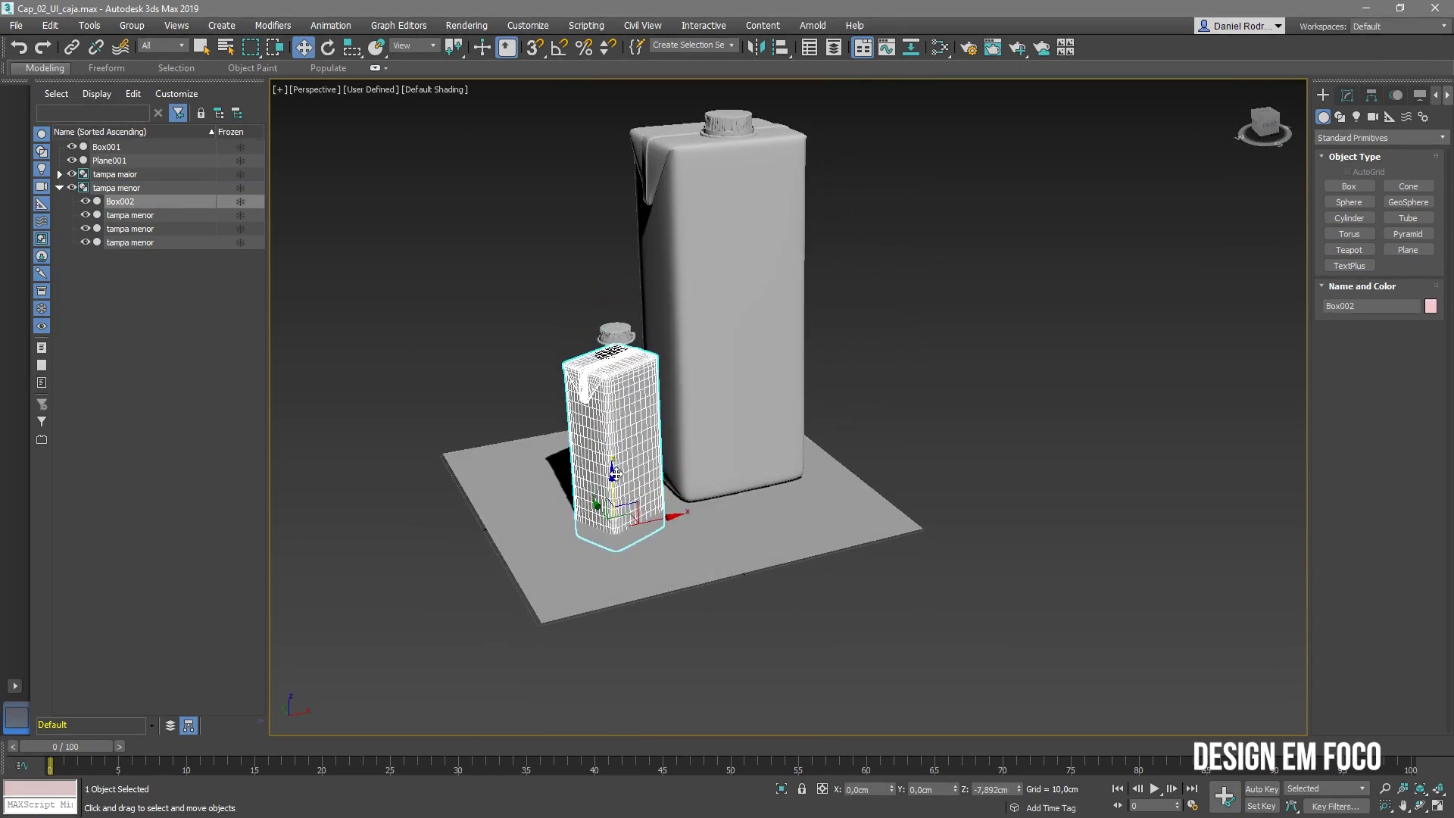
right_click(616, 473)
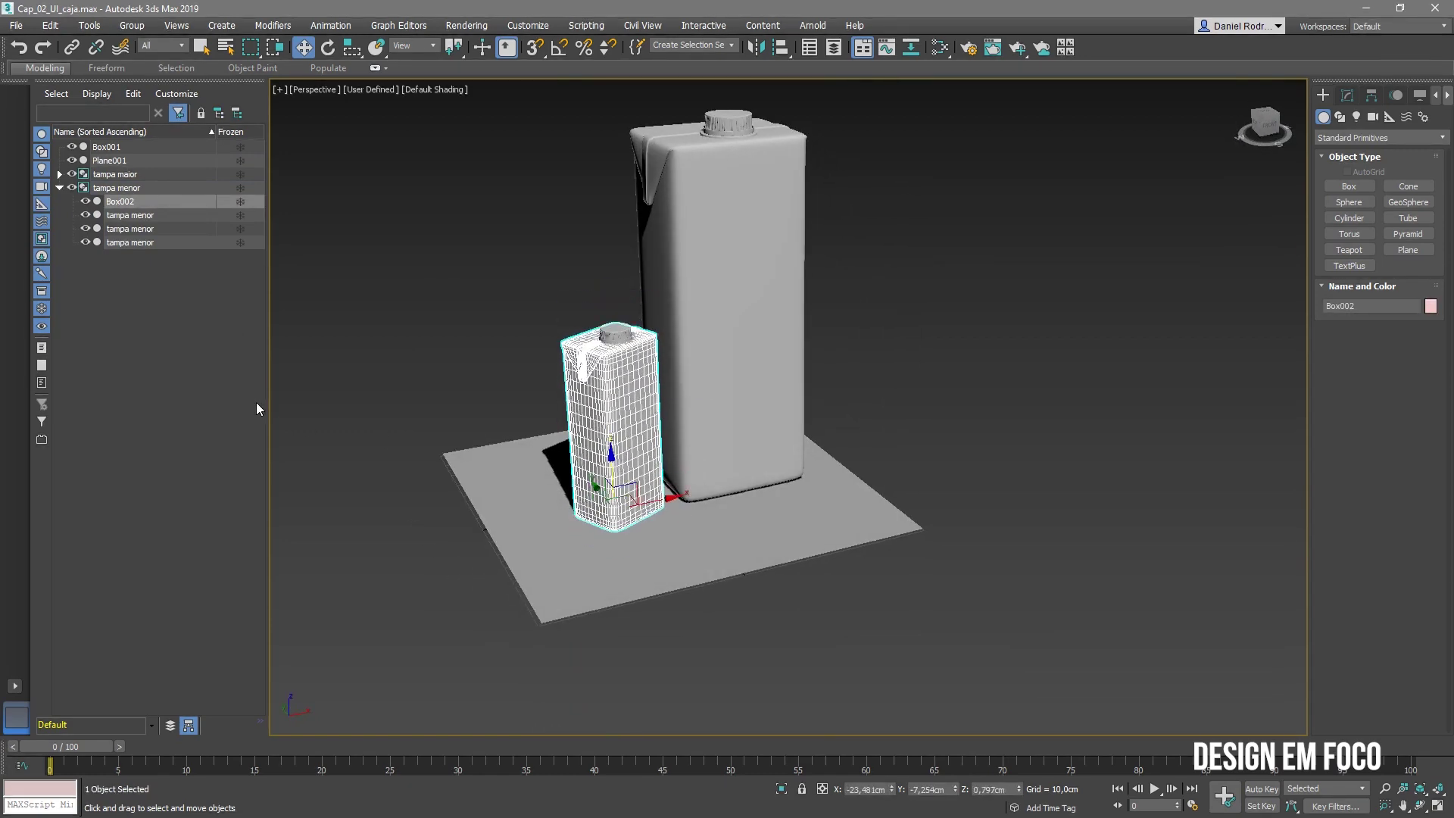
Explode the tampa menor group so that the small carton body and cap parts are separate objects
click(118, 188)
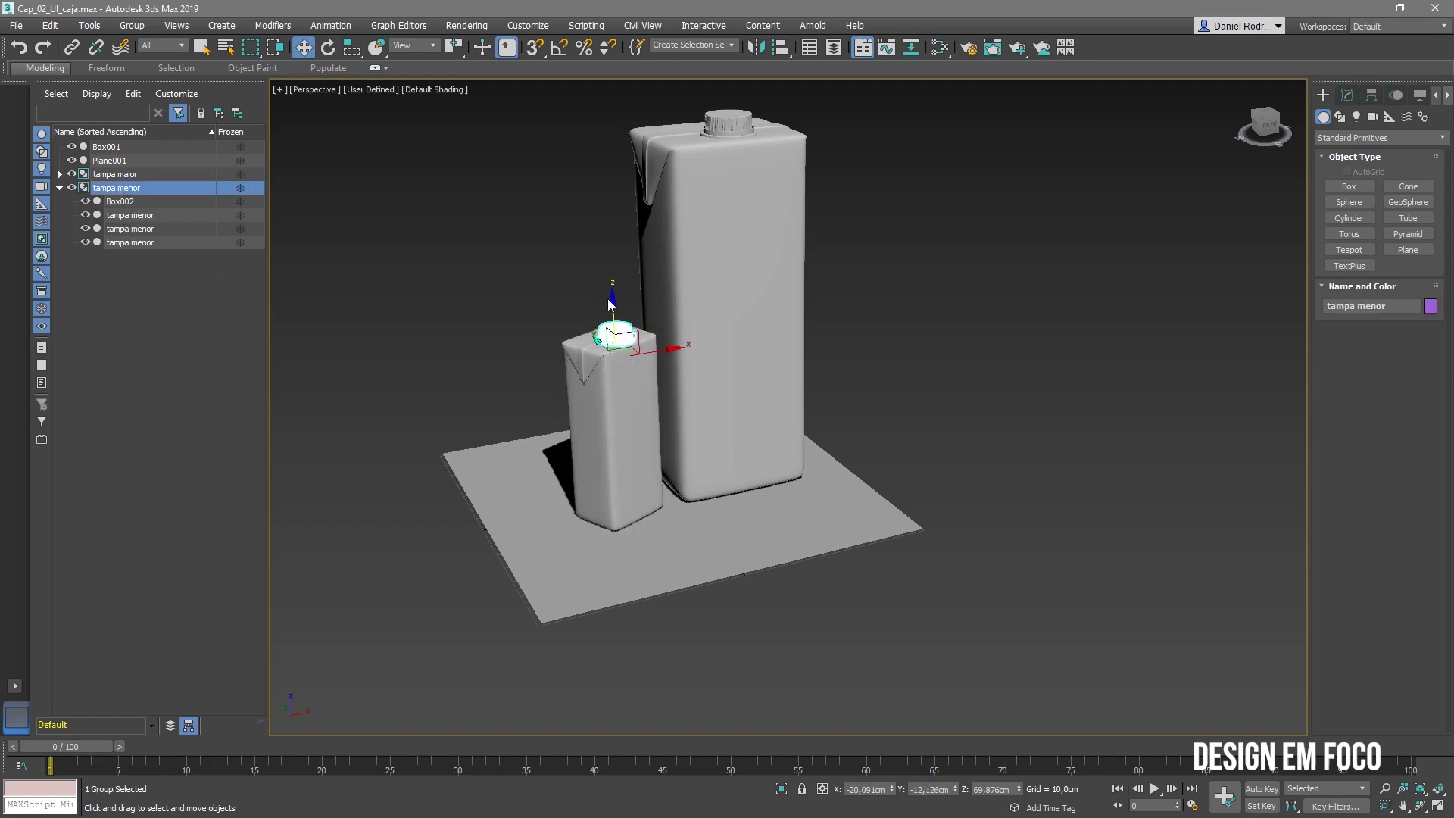
mouse_move(610, 303)
mouse_down()
mouse_move(598, 244)
mouse_move(601, 301)
mouse_up()
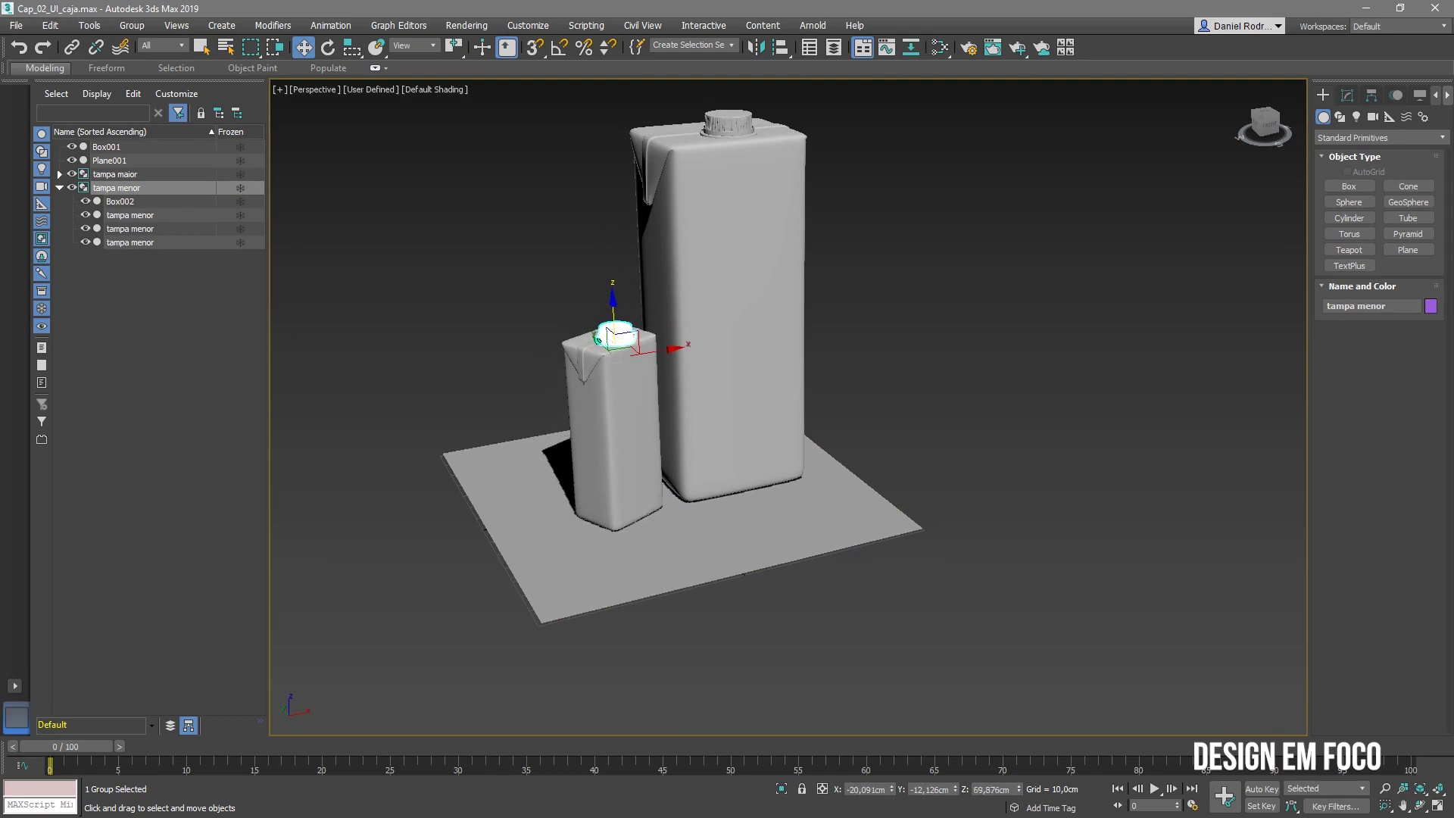
middle_drag(598, 322, 620, 347)
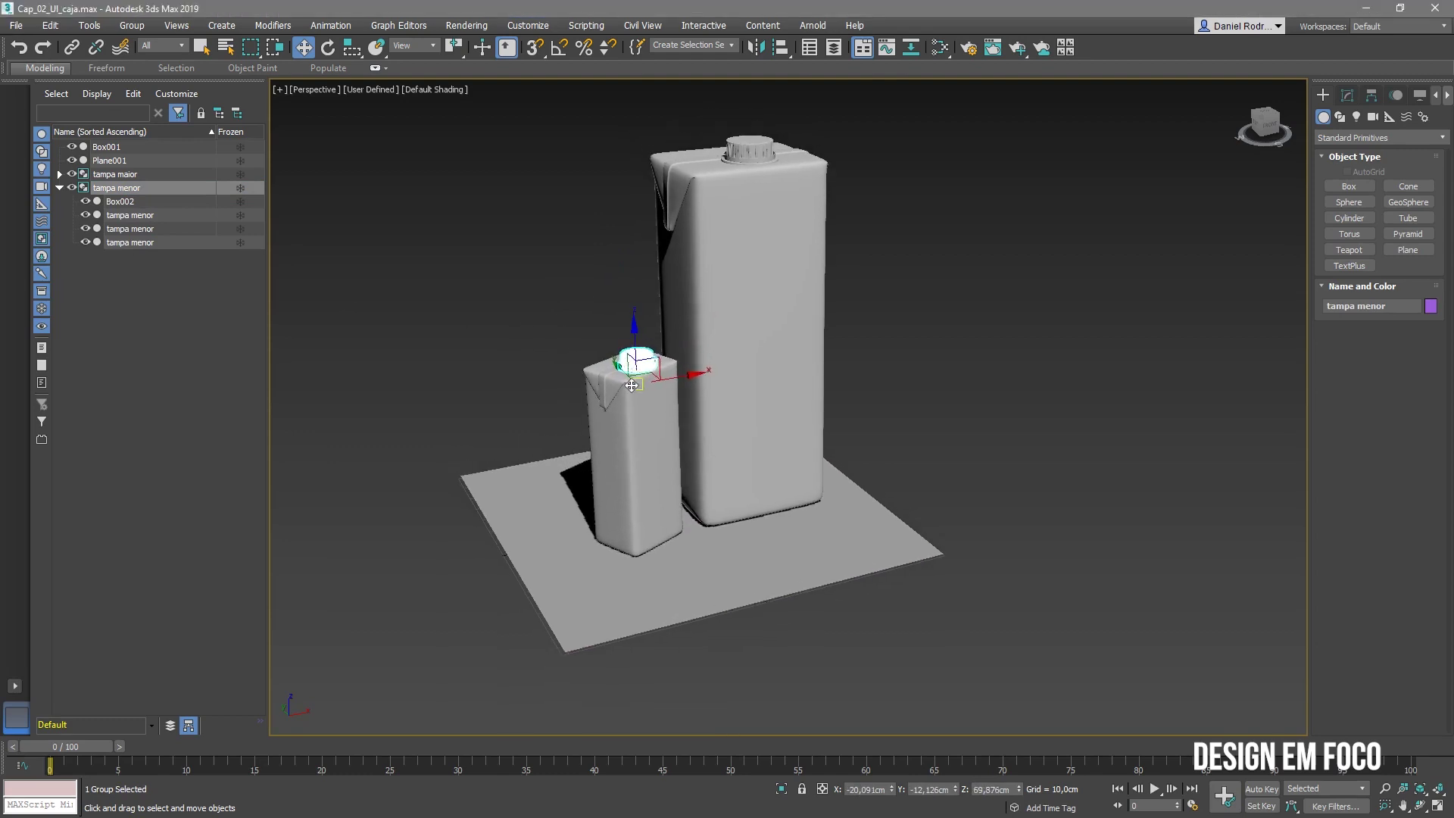
click(132, 25)
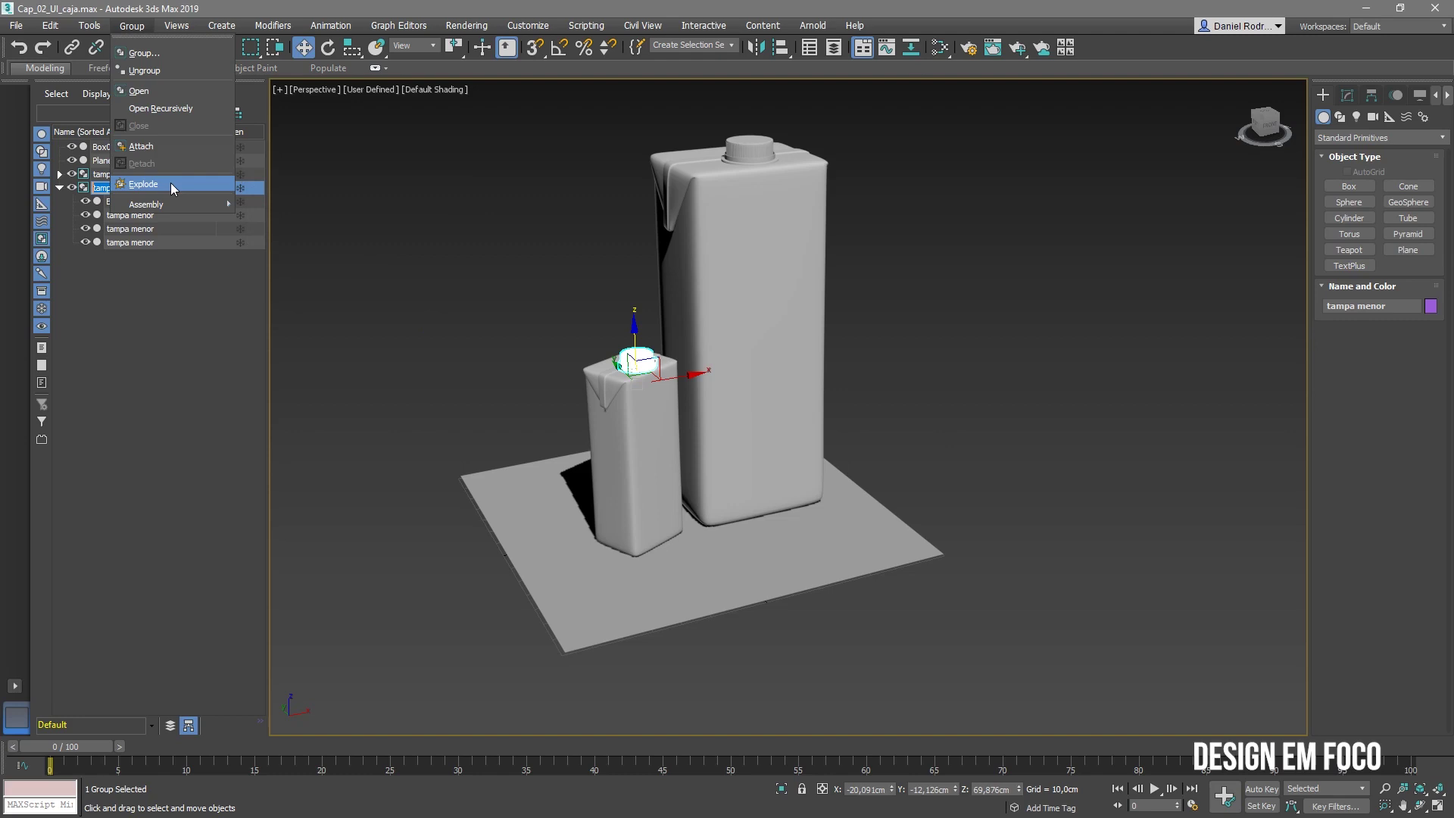
click(143, 184)
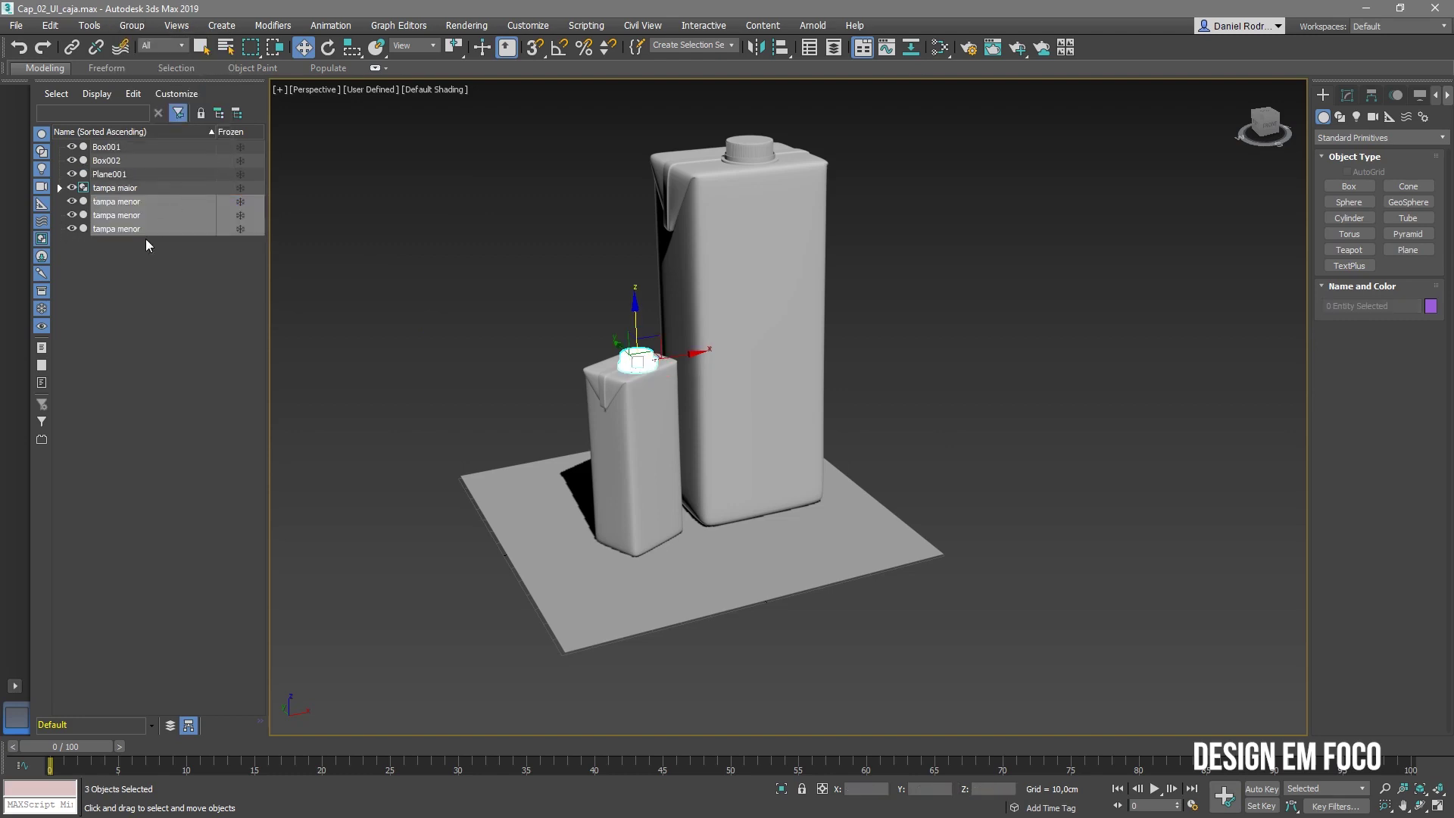
Attach the large carton body Box001 to the tampa maior group
click(113, 189)
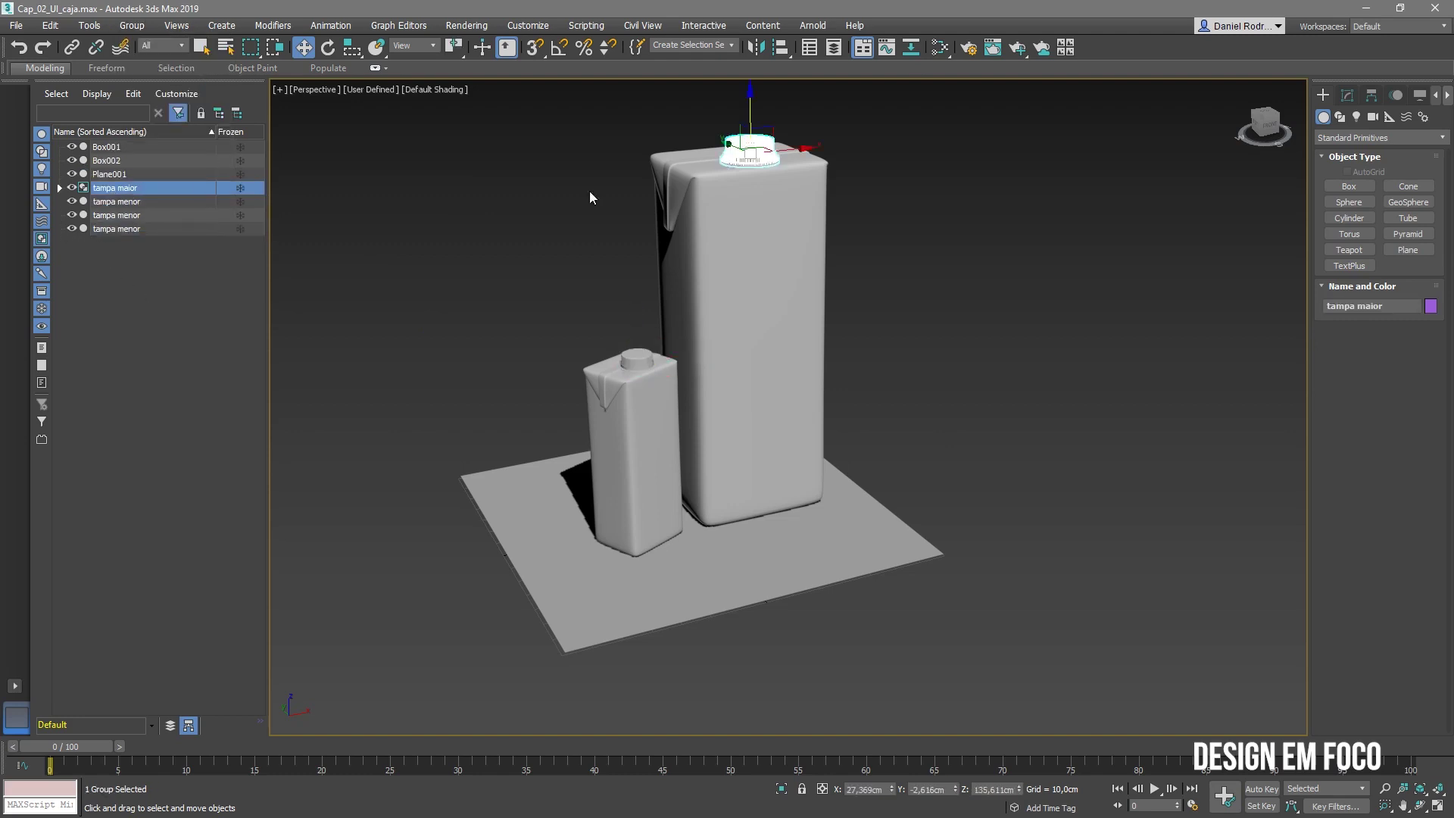
click(769, 274)
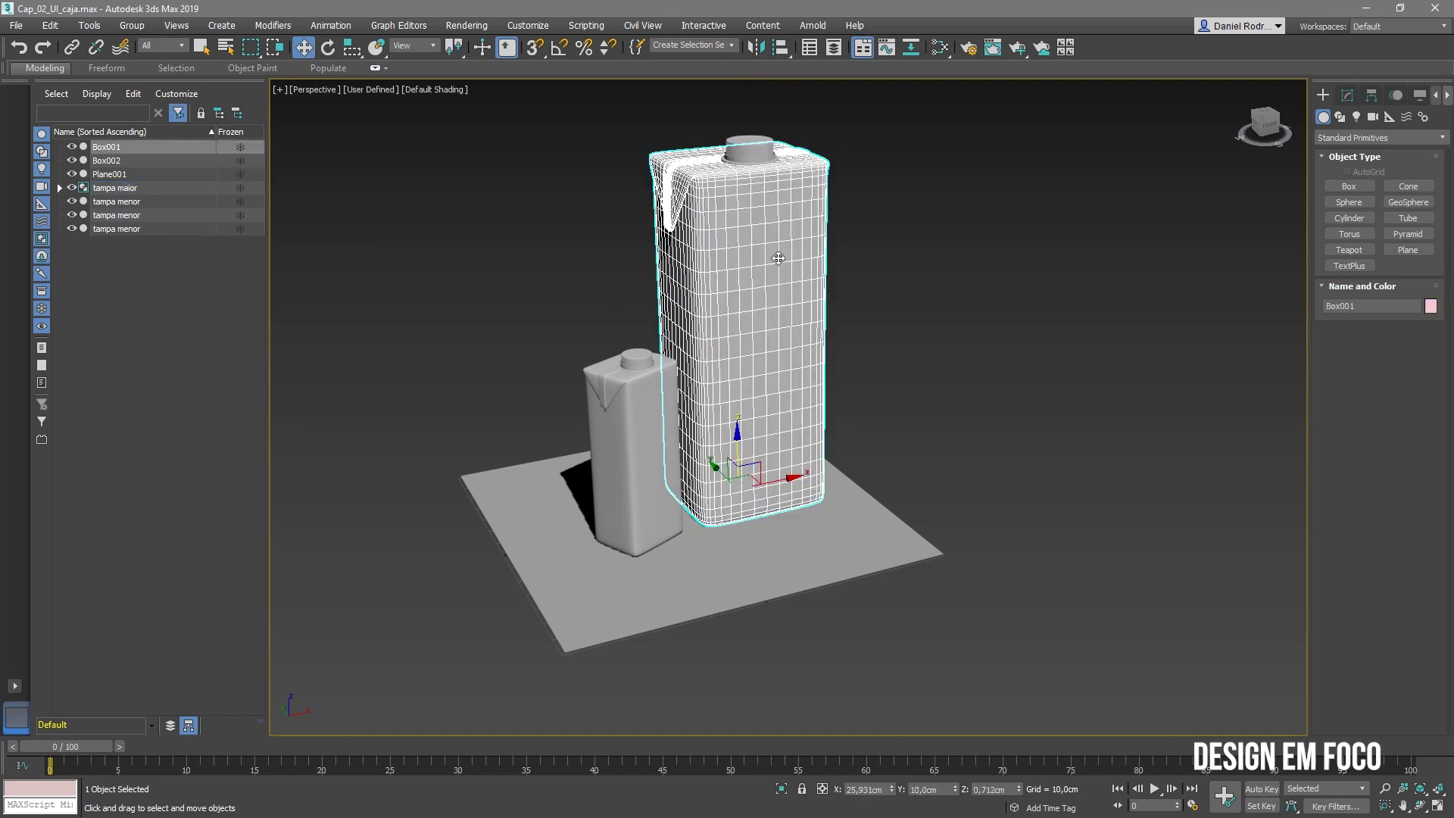
click(140, 25)
click(174, 145)
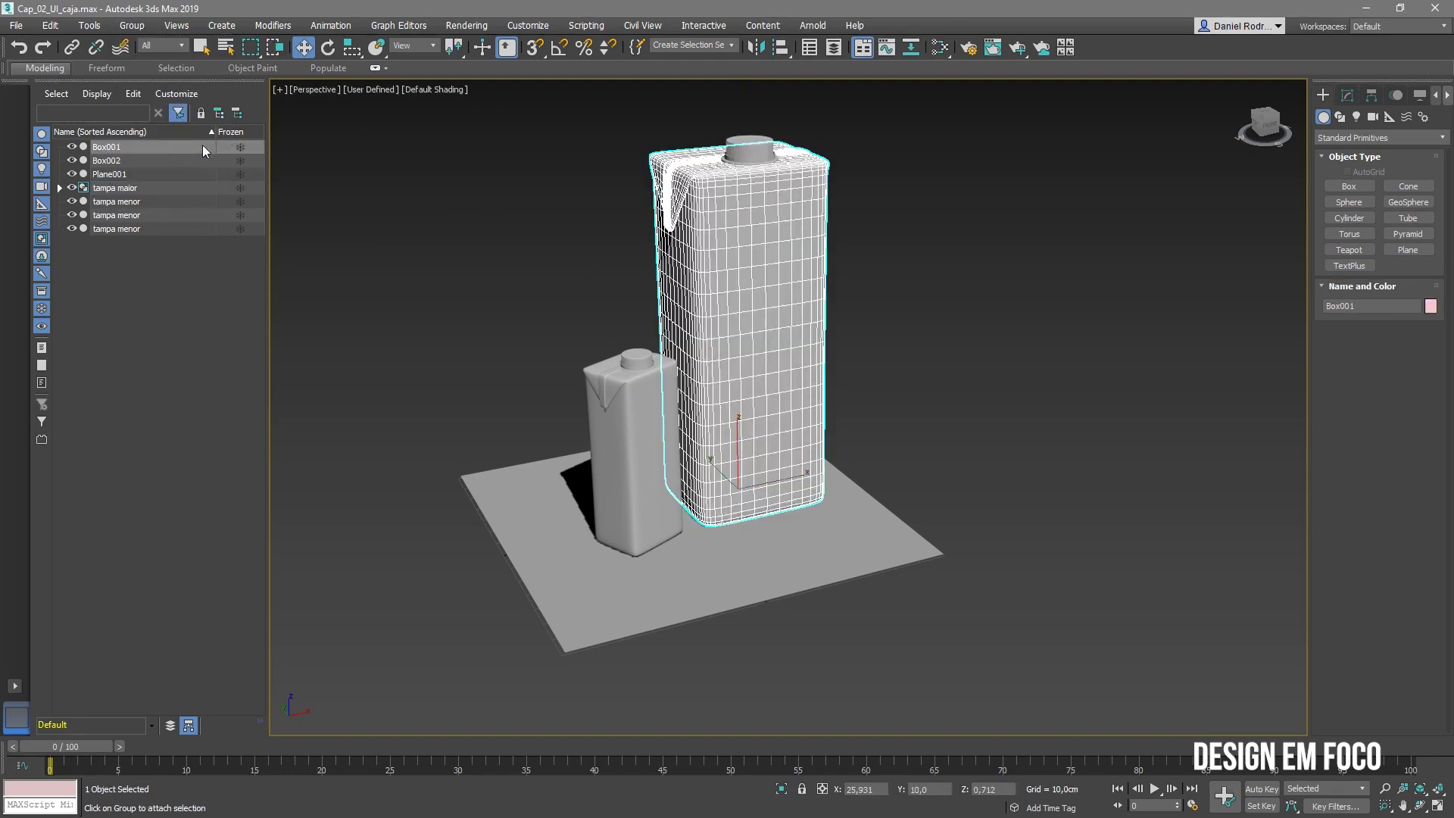
click(753, 153)
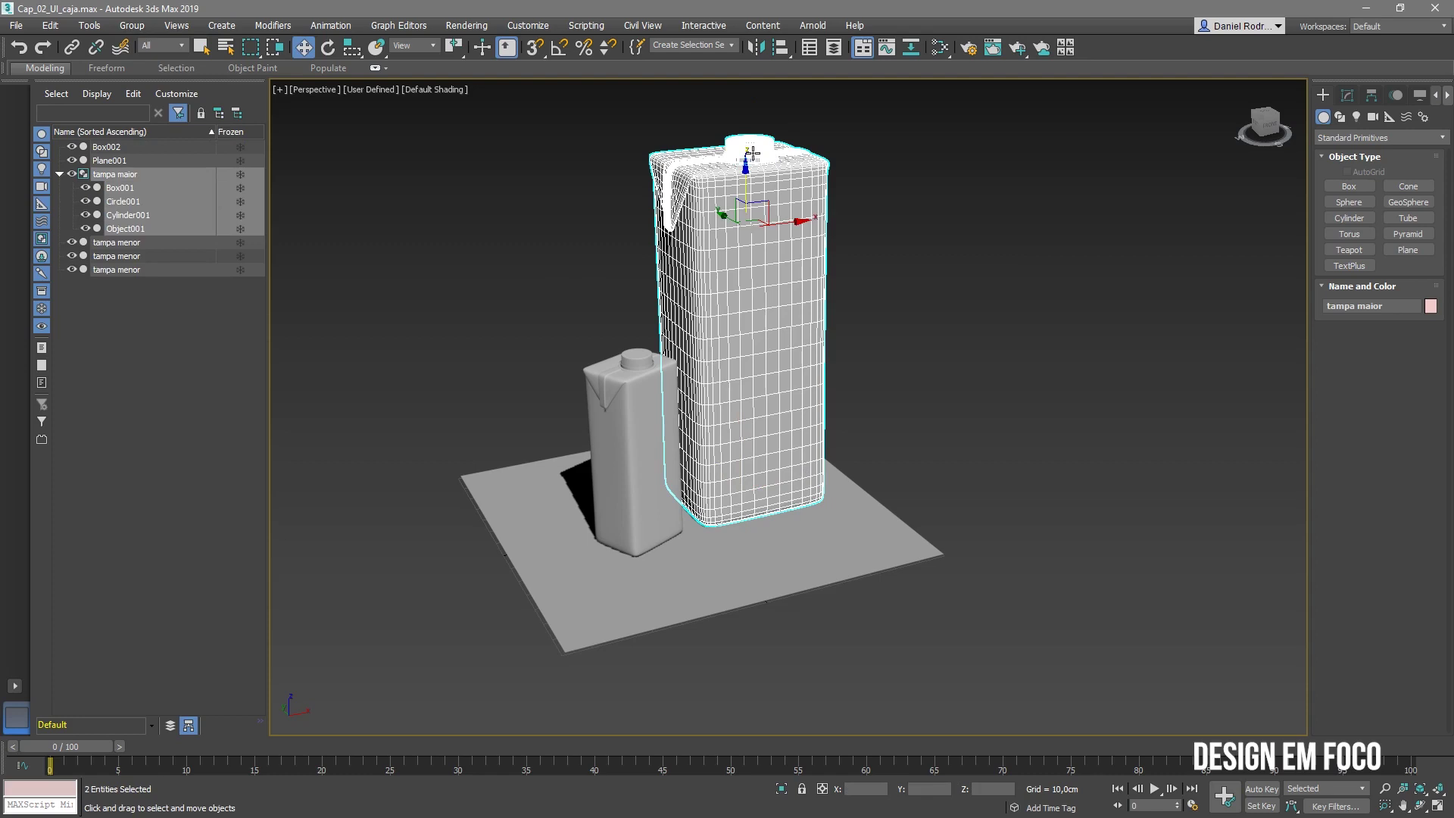
Try moving the tampa maior group together with the attached large carton body, and undo the moves
click(539, 247)
click(741, 177)
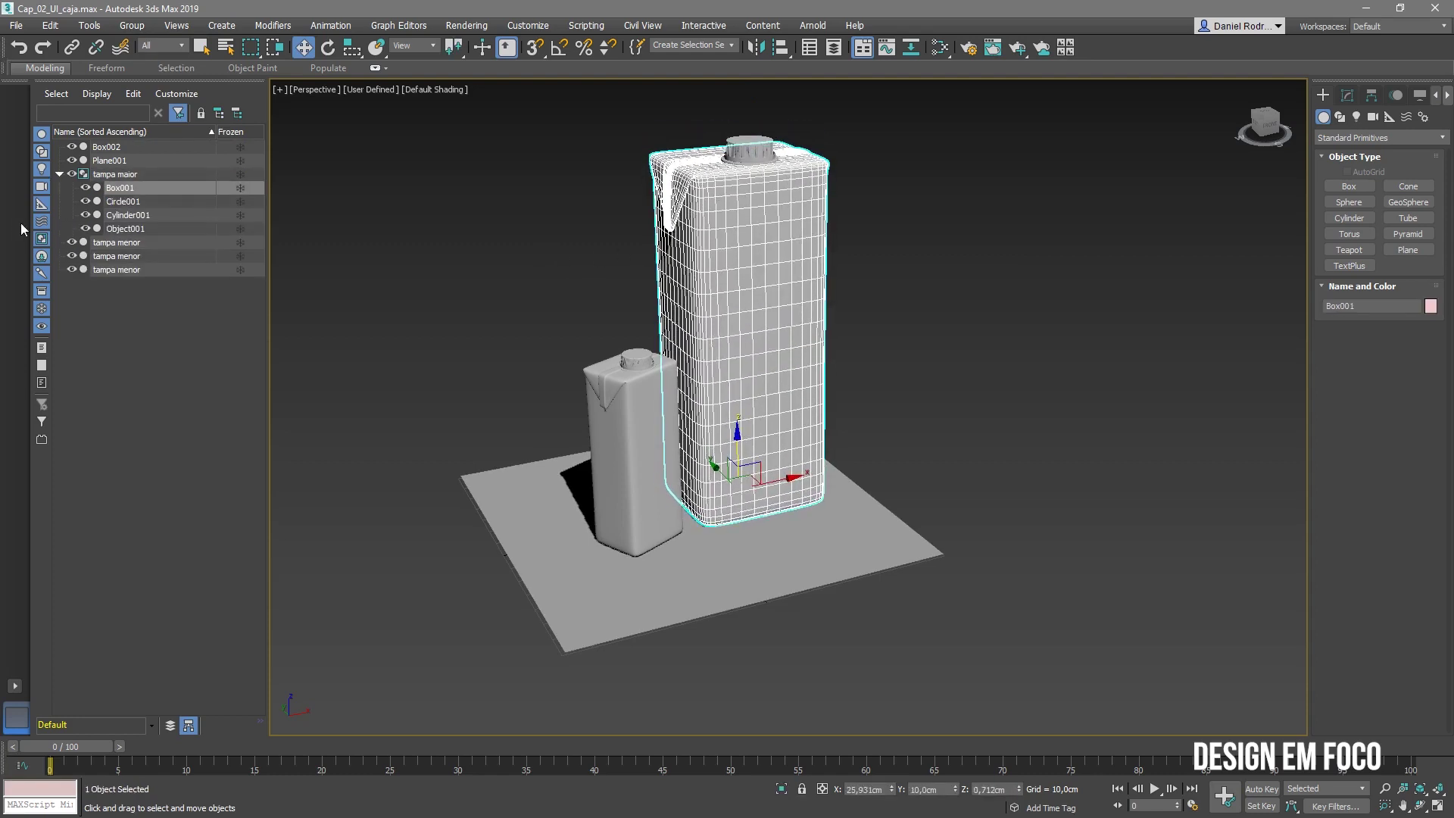
click(750, 149)
drag(748, 143, 847, 106)
mouse_move(799, 167)
mouse_down()
mouse_move(858, 162)
mouse_move(806, 176)
mouse_up()
key(ctrl+z)
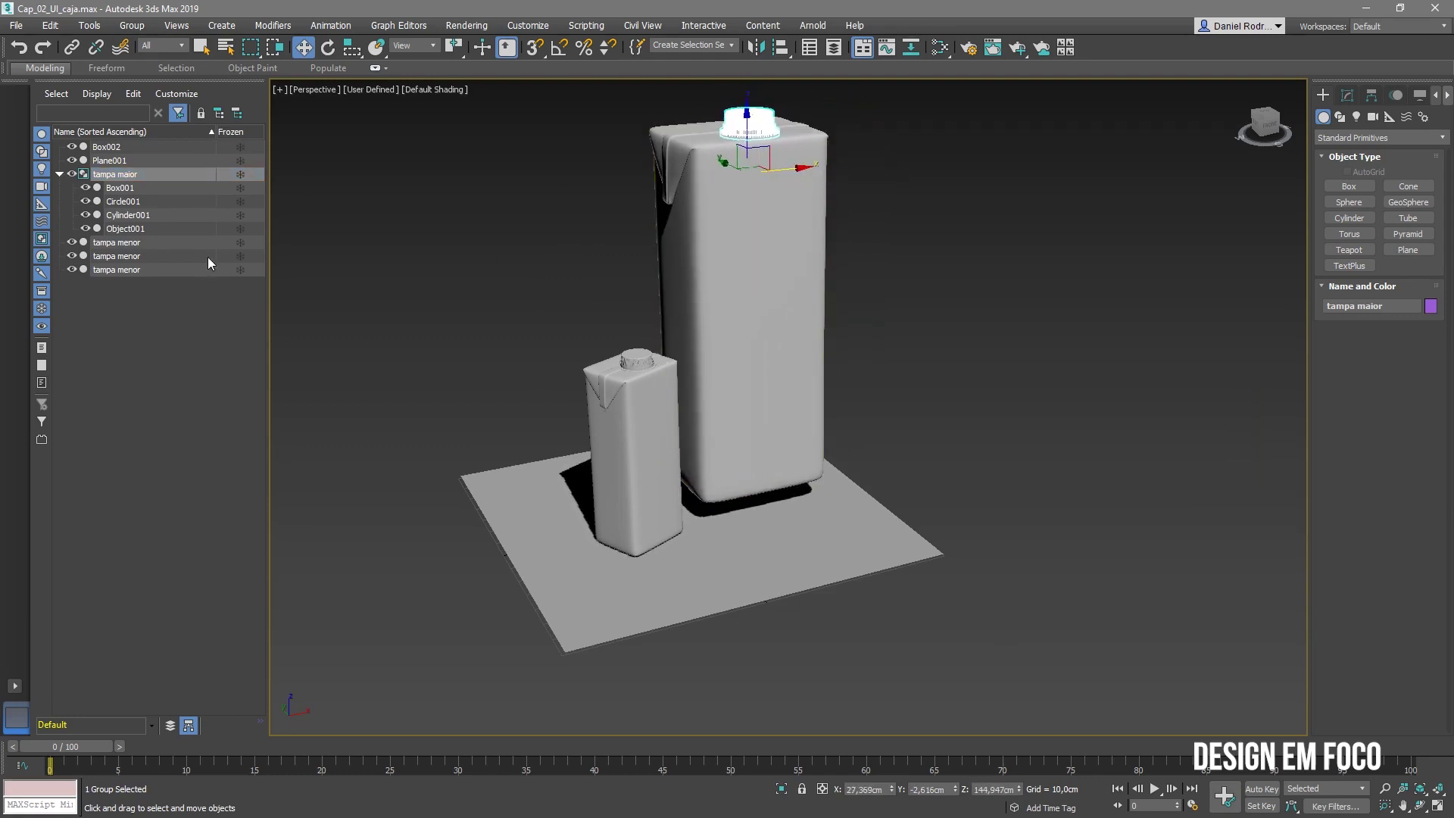
key(ctrl+z)
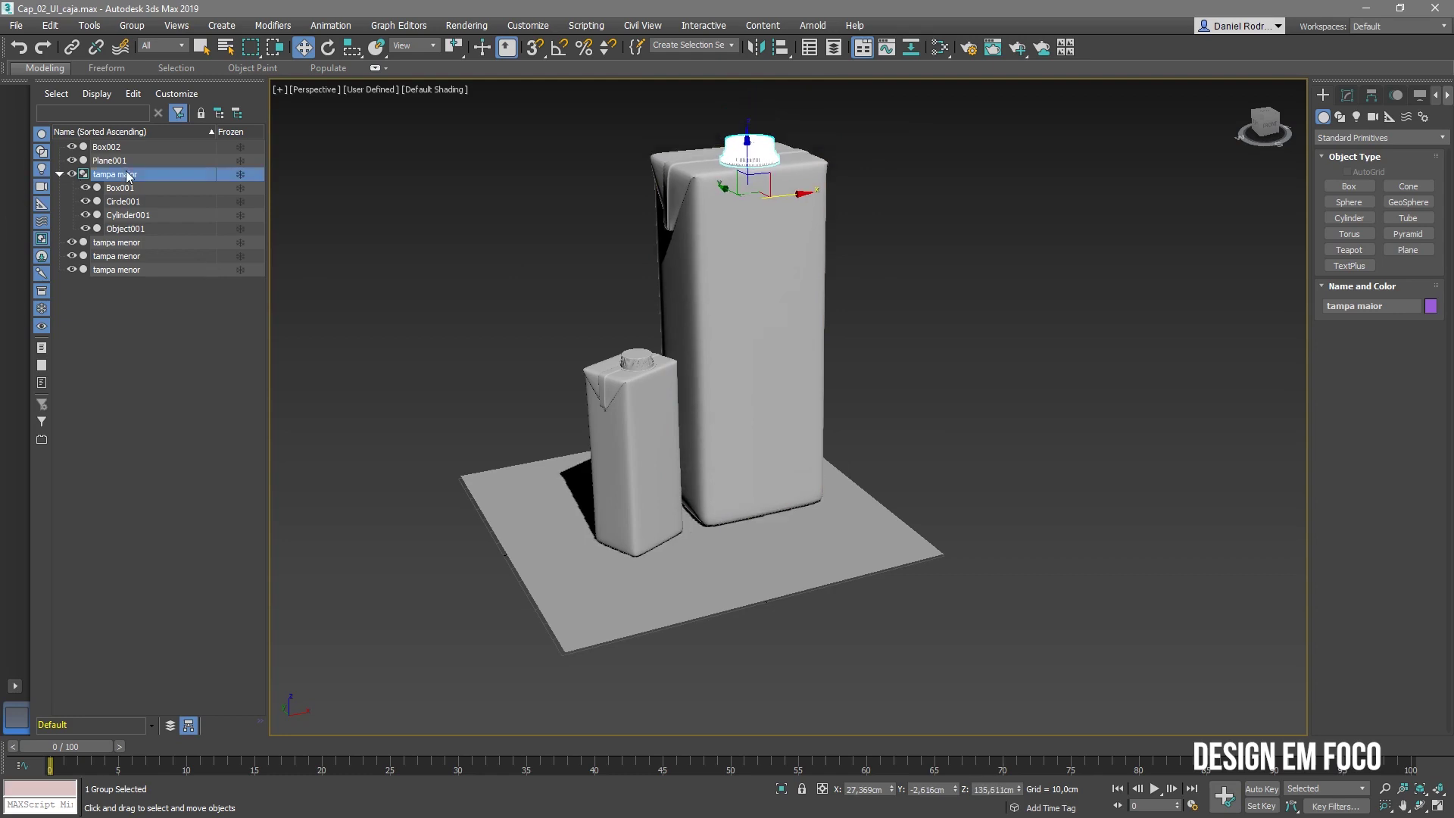
Detach the large carton body Box001 from the tampa maior group
click(132, 26)
key(Escape)
click(127, 187)
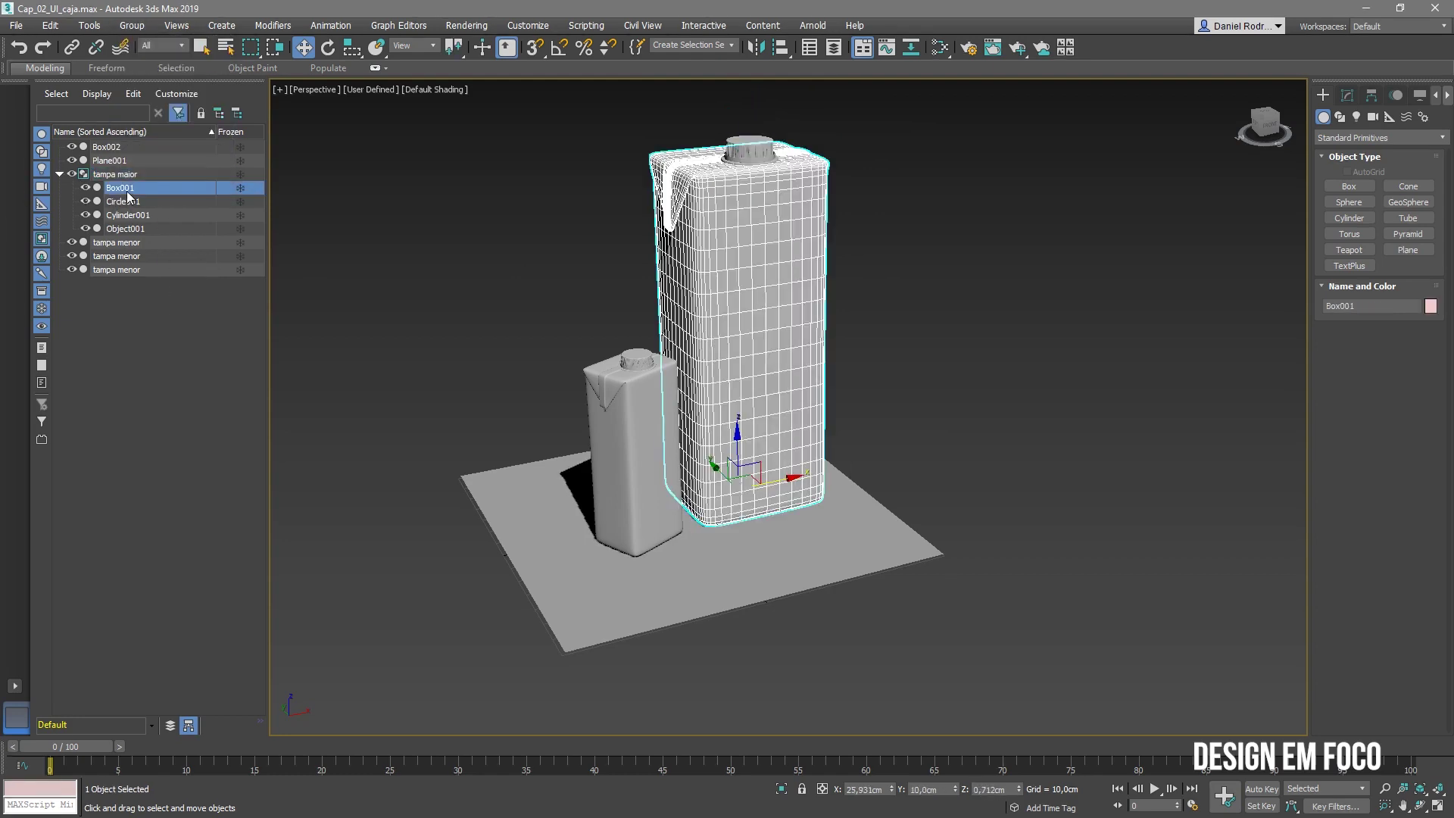
click(132, 26)
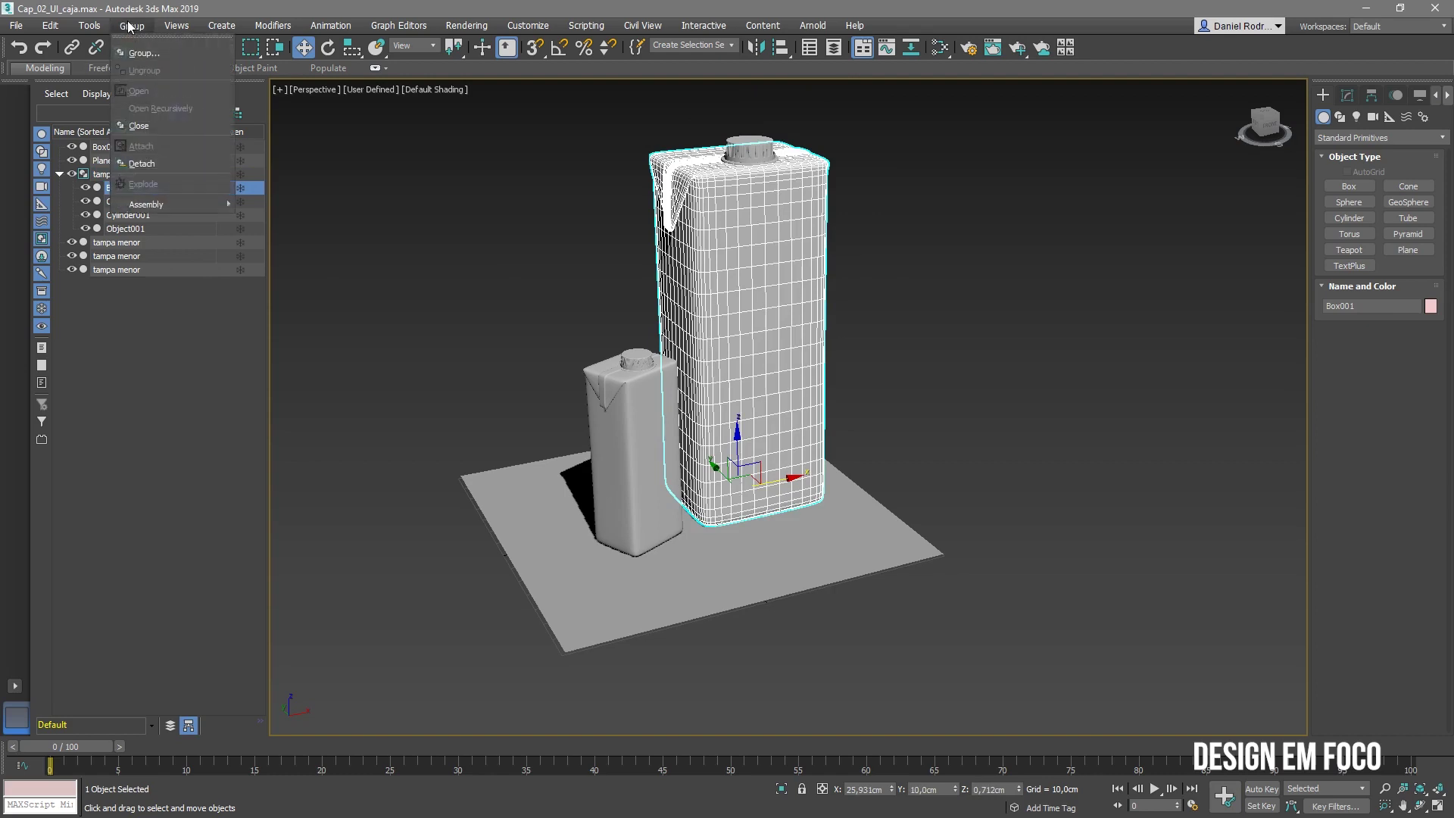
click(152, 165)
Select the large carton body, its cap group and the small carton body one at a time to check the detachment
click(372, 255)
click(700, 214)
click(746, 149)
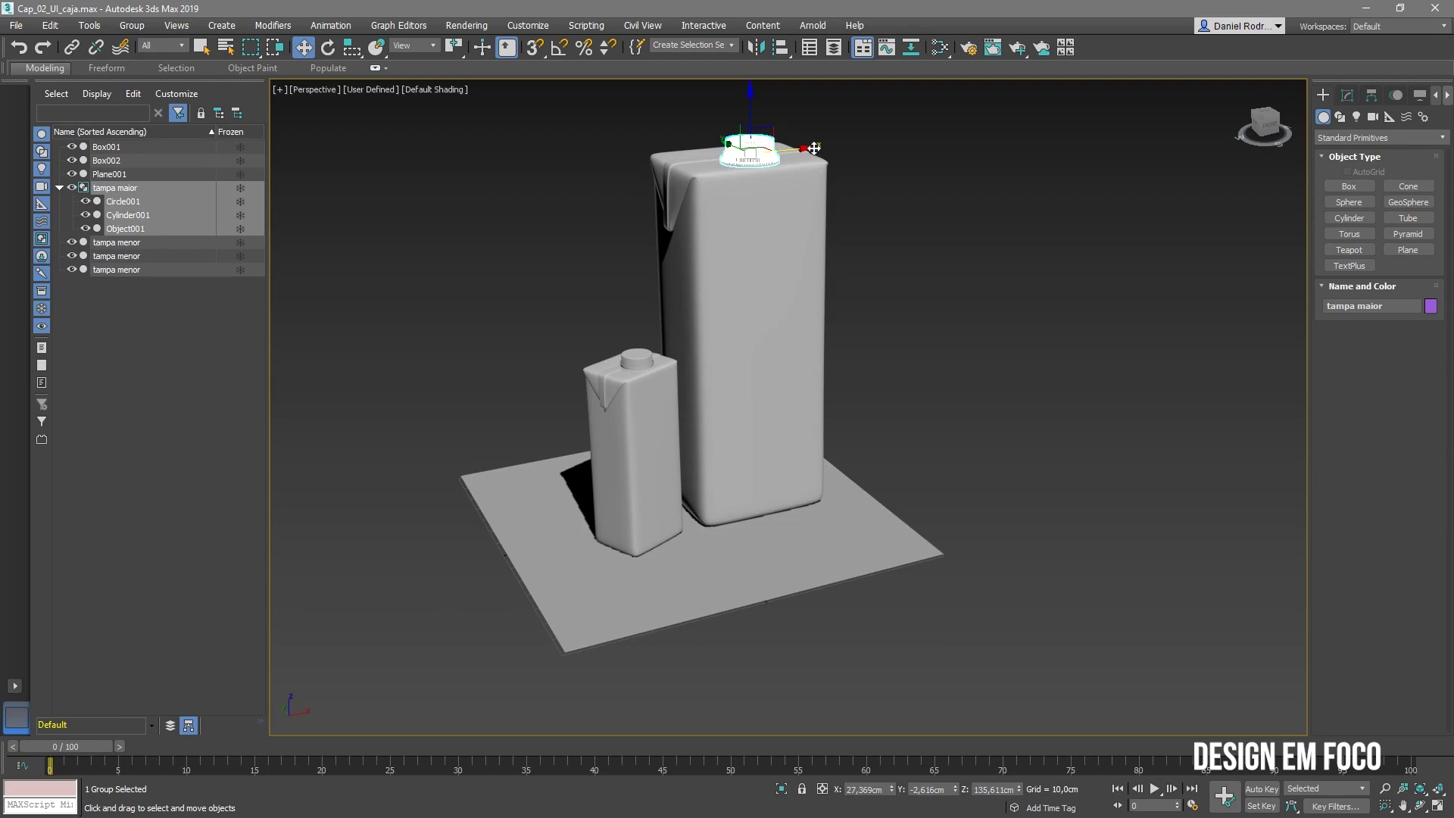
click(644, 474)
Group the small carton body Box002 with its three cap parts, keeping the default name Group001
click(644, 374)
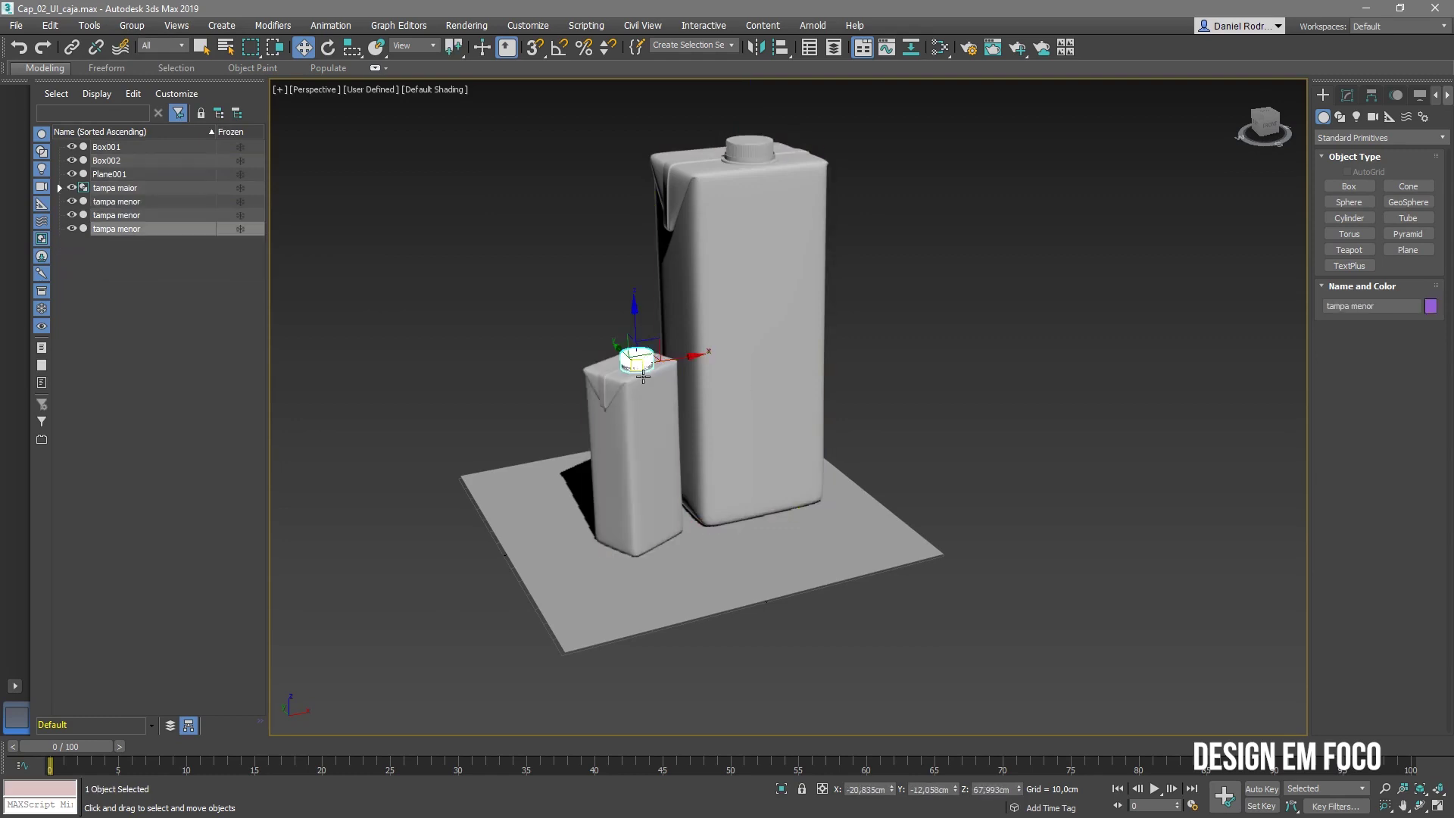
scroll(642, 362, up, 6)
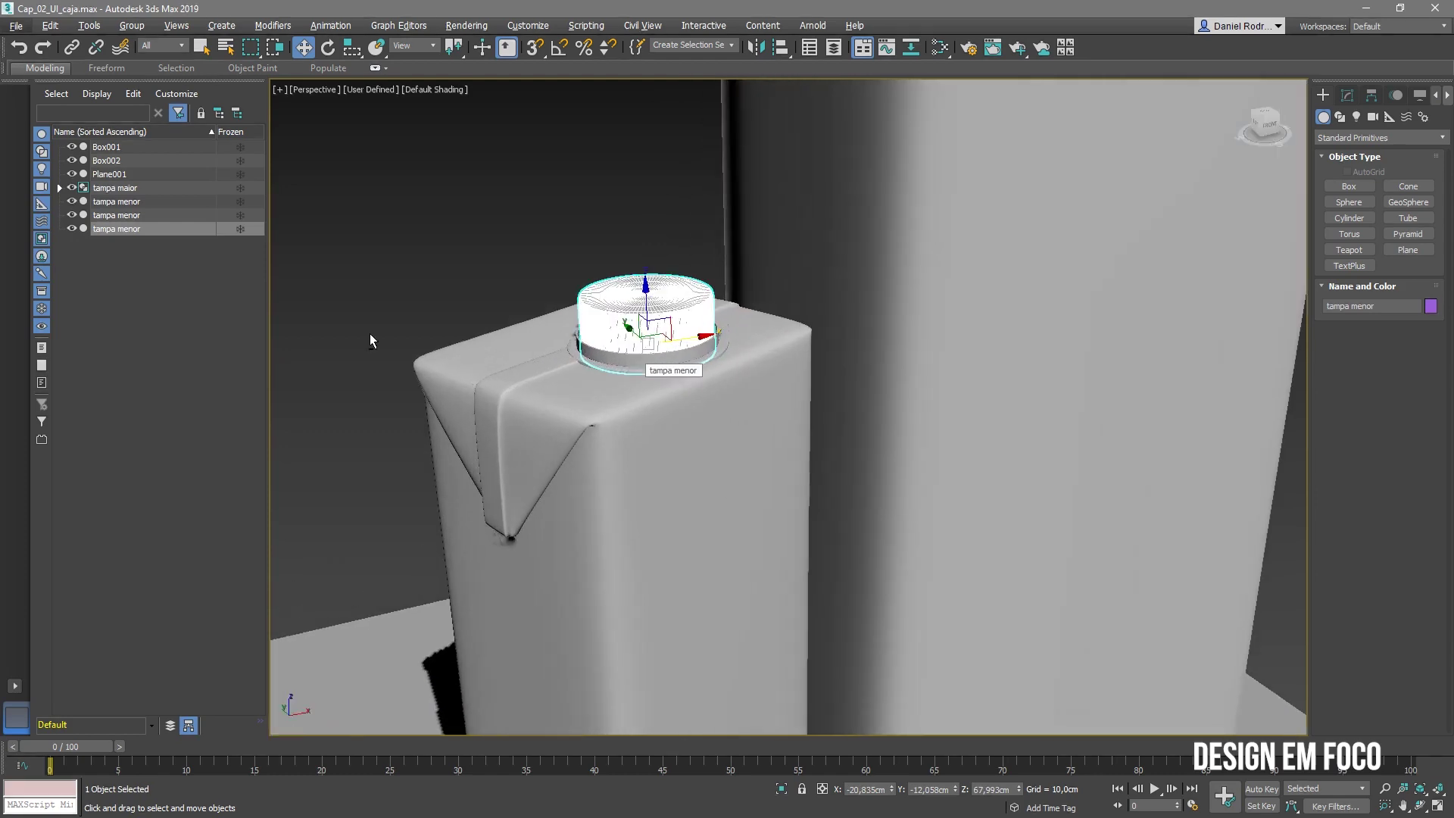
ctrl+click(621, 356)
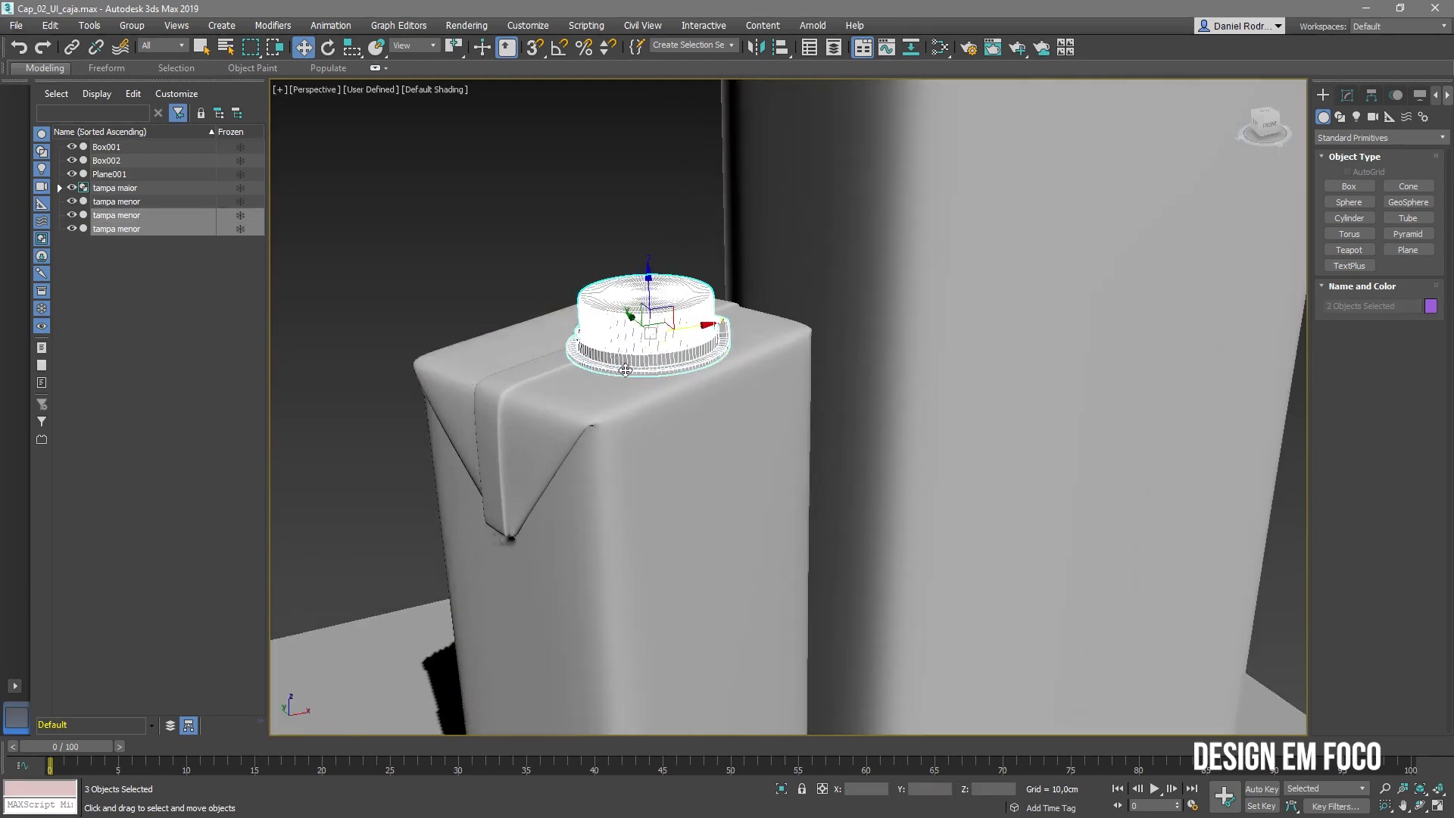
ctrl+click(620, 357)
ctrl+click(461, 377)
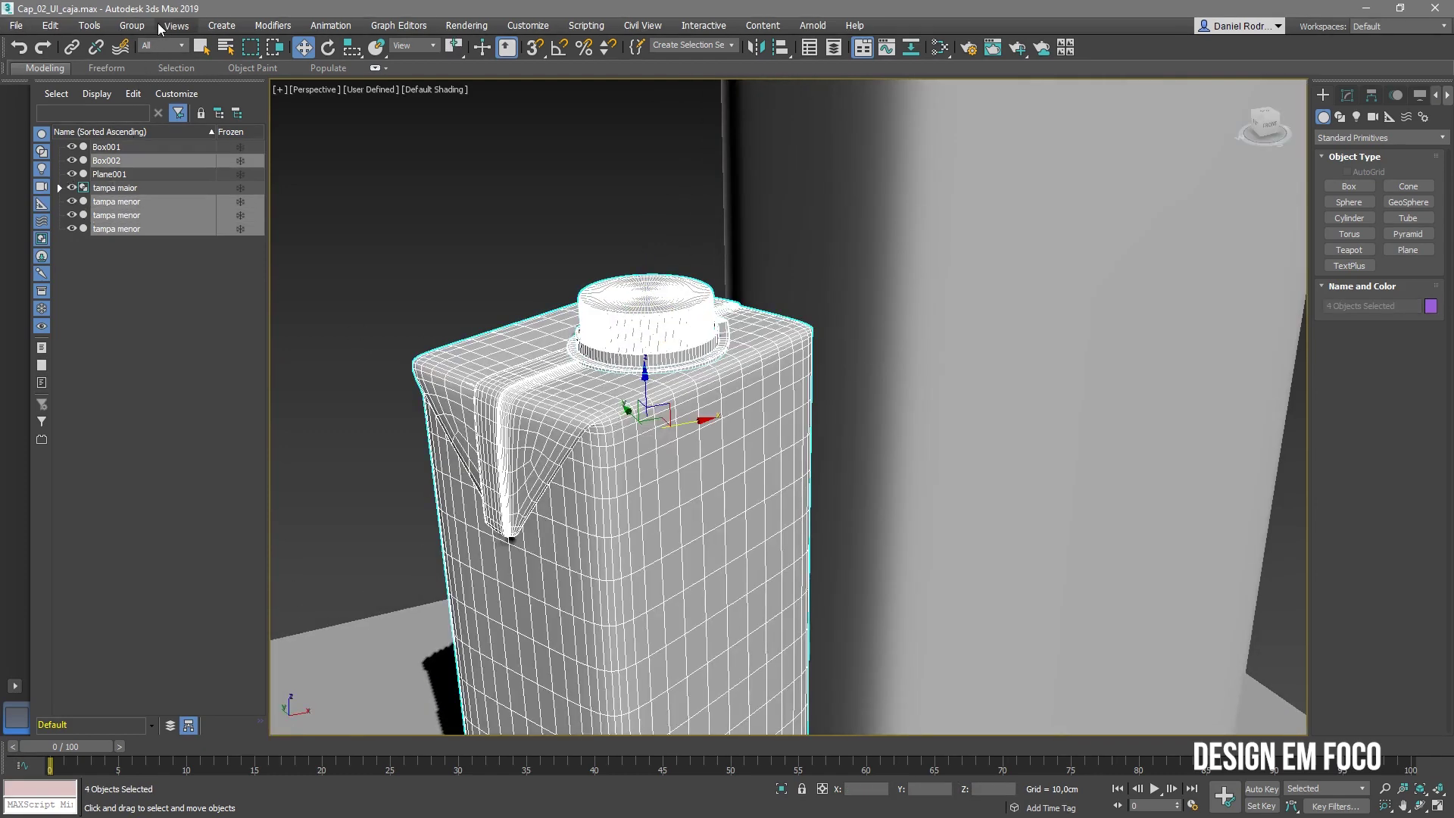
click(132, 25)
click(142, 52)
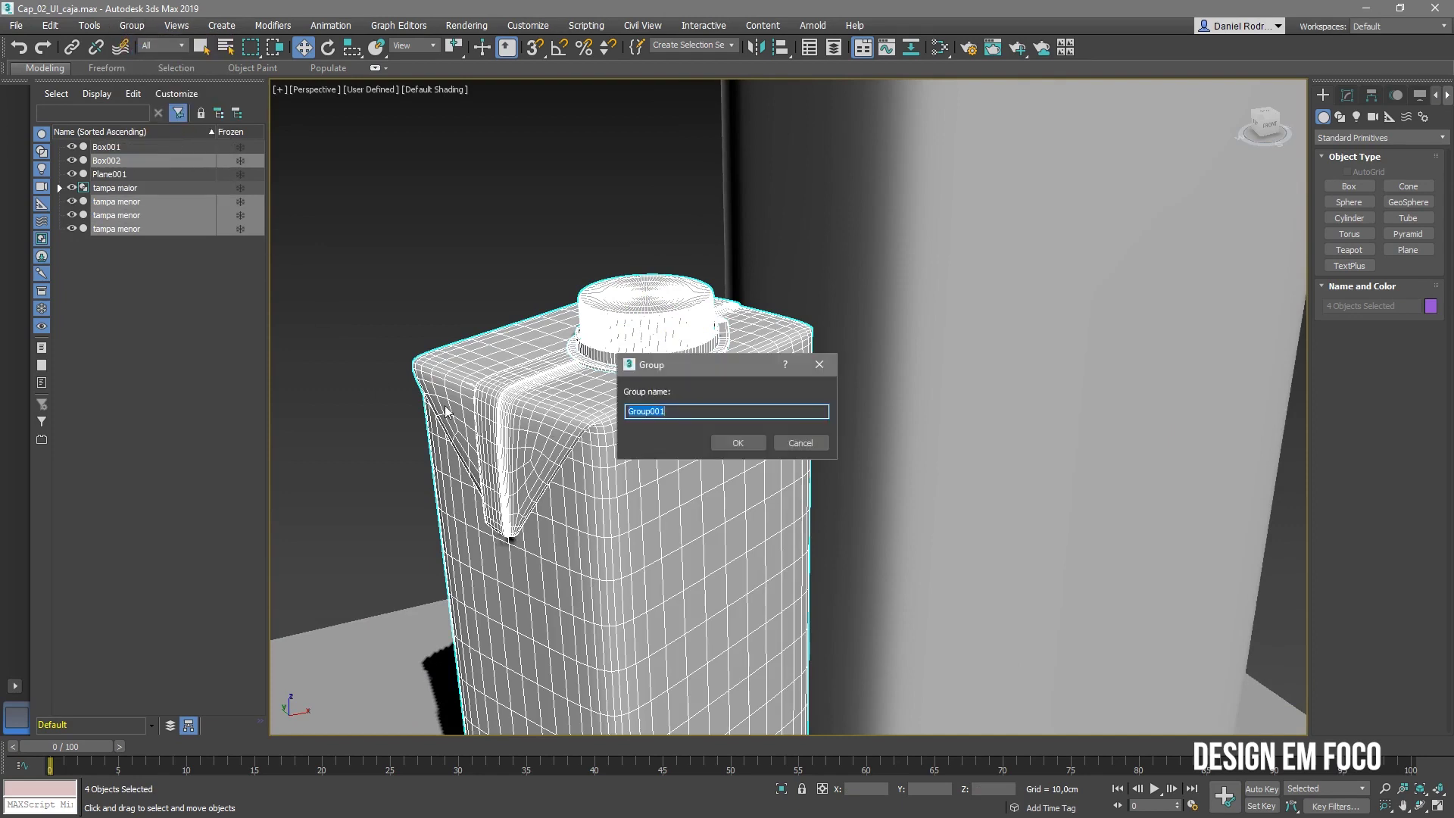
click(738, 443)
Clear the selection and select Box002 inside Group001 to check how the group's members are selected
click(376, 315)
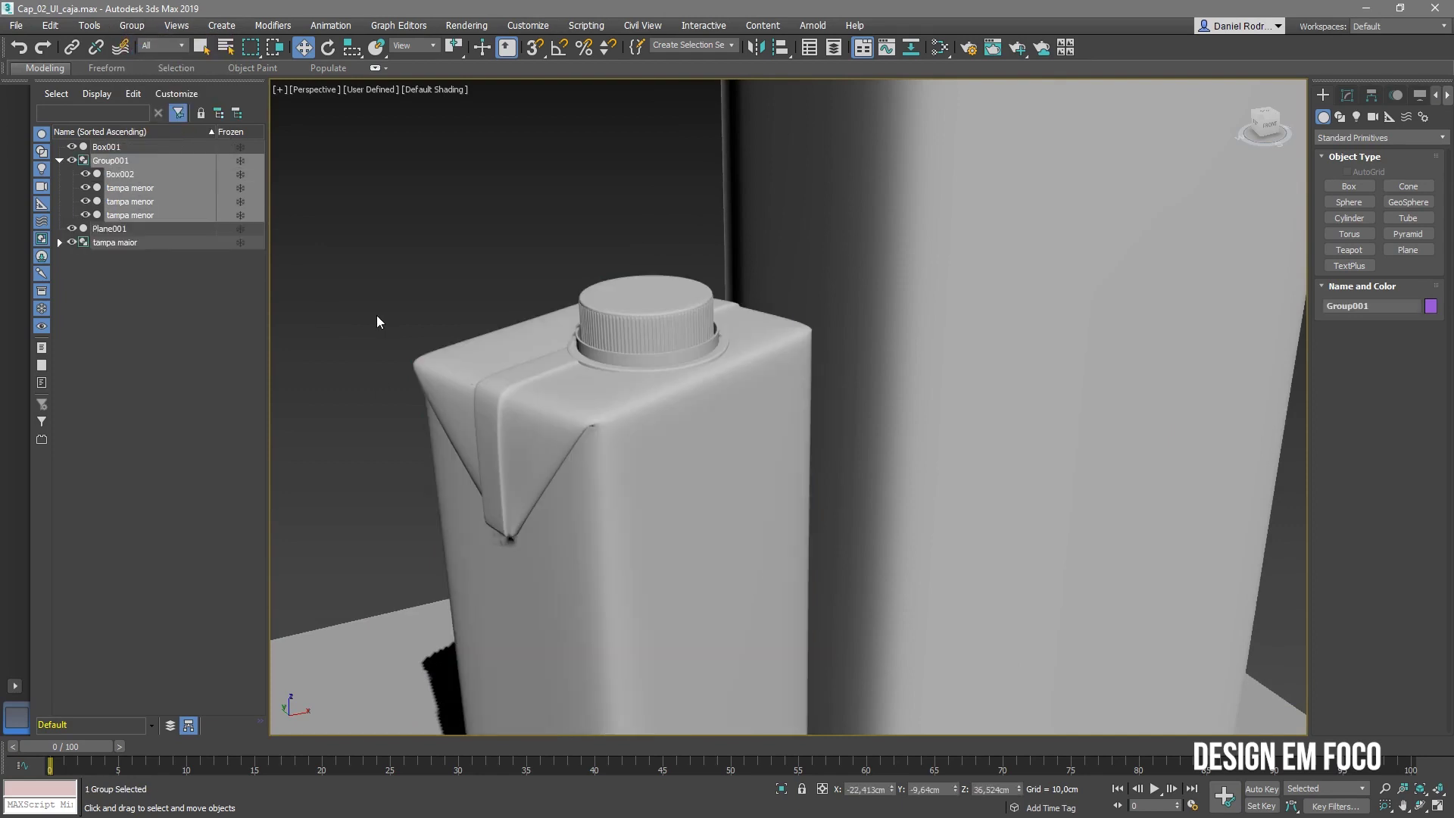
click(59, 161)
click(123, 179)
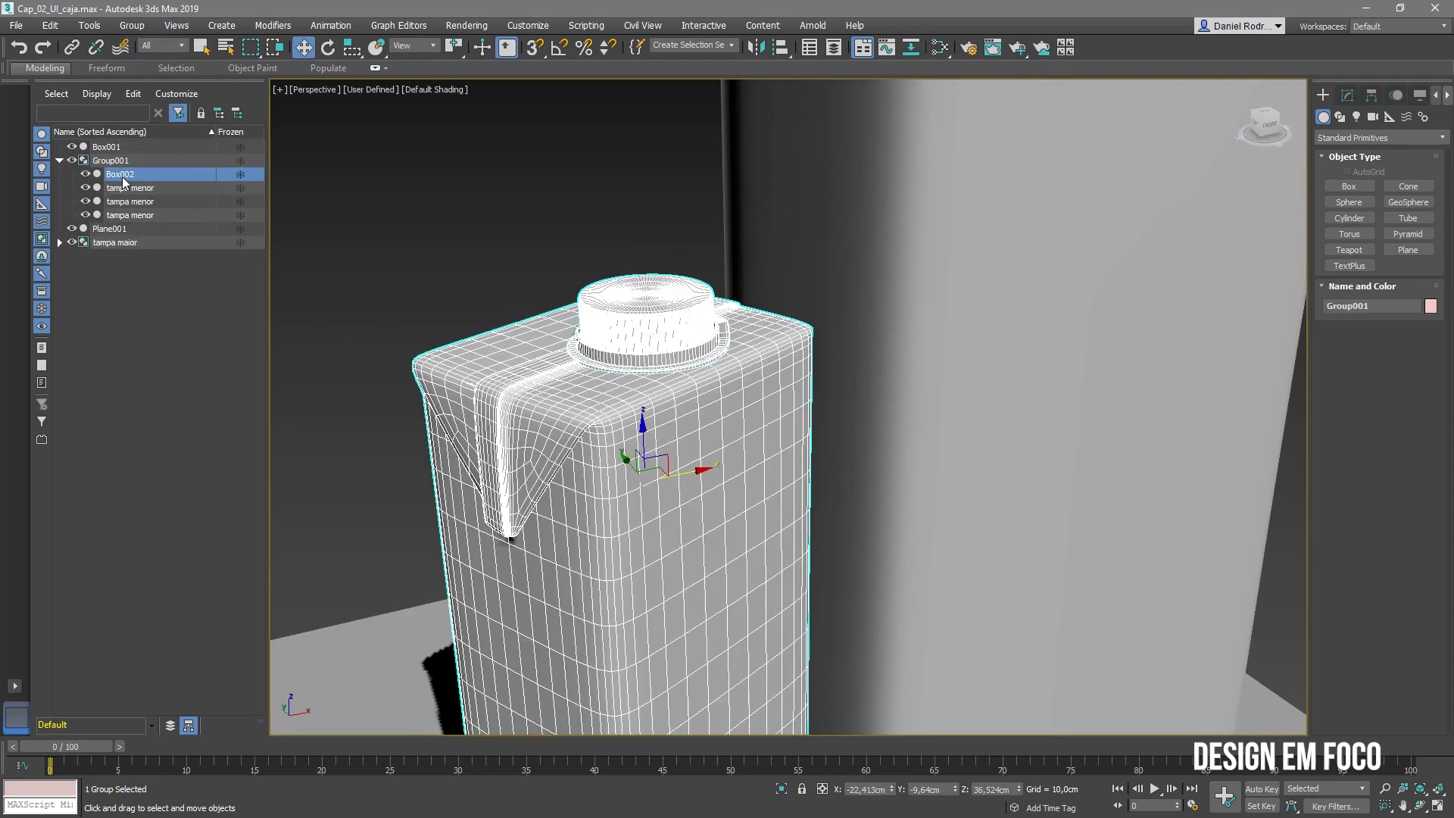
Explode Group001 into its separate carton body and cap parts
click(130, 25)
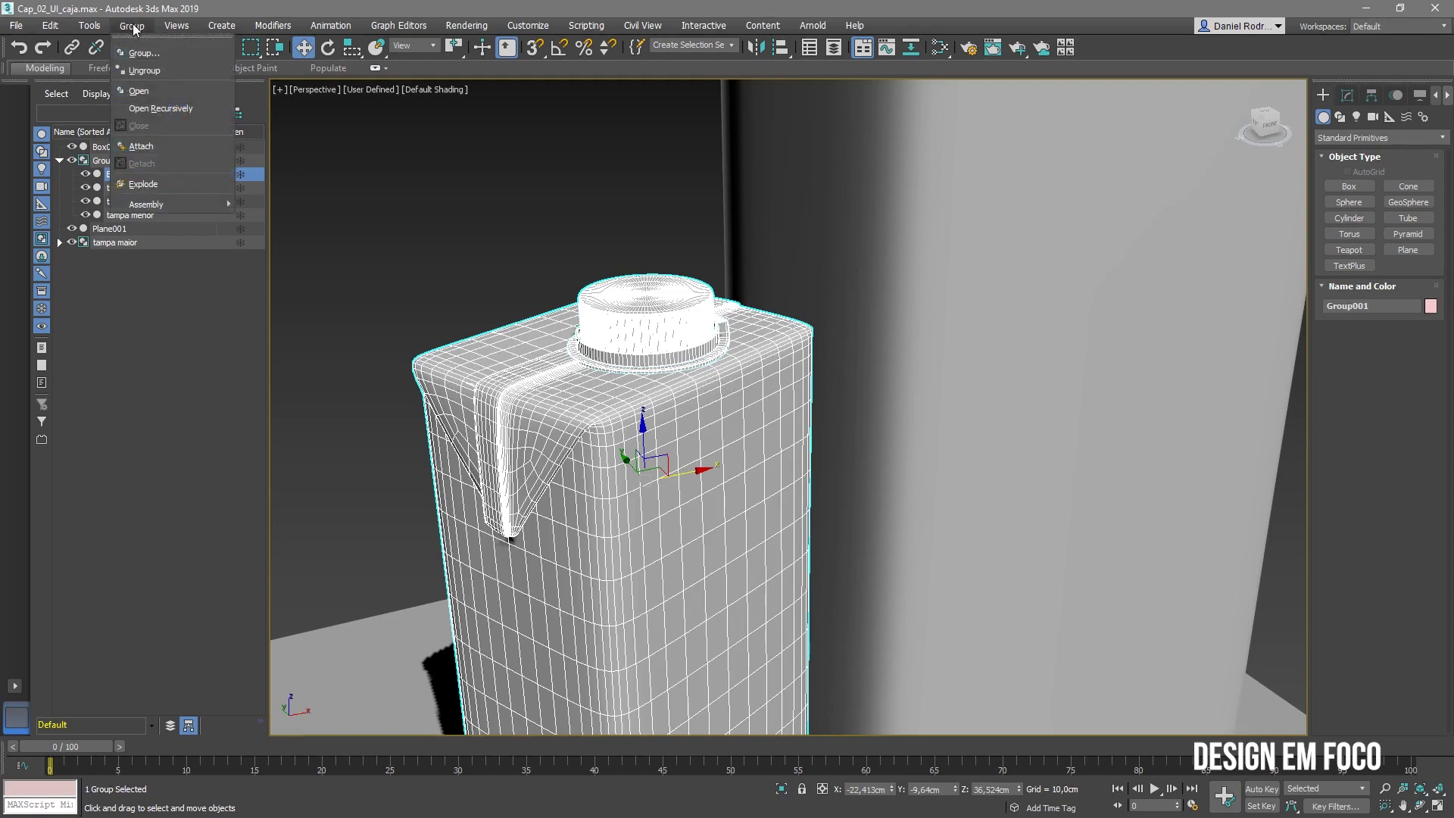
click(168, 311)
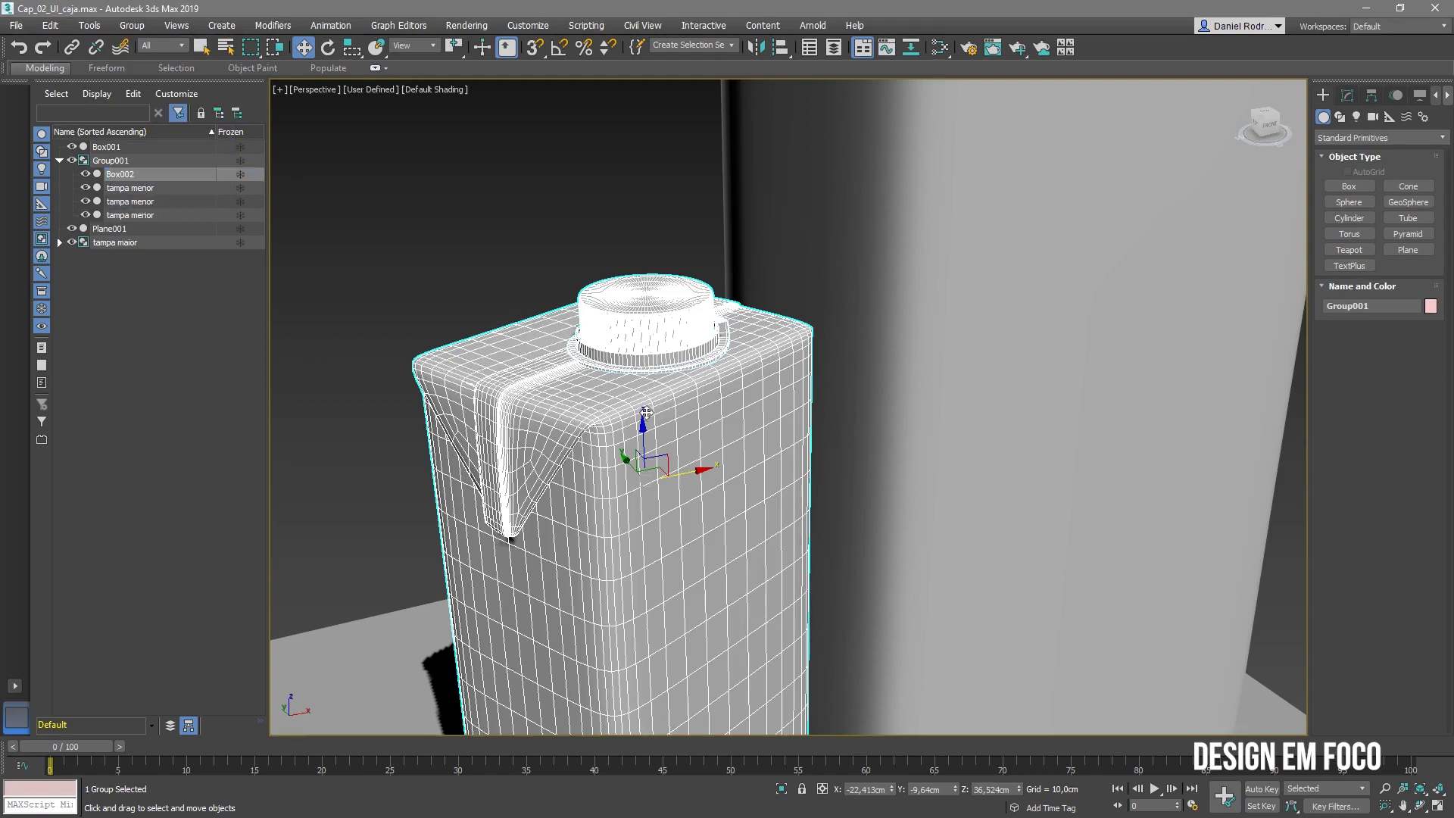
click(126, 215)
click(115, 163)
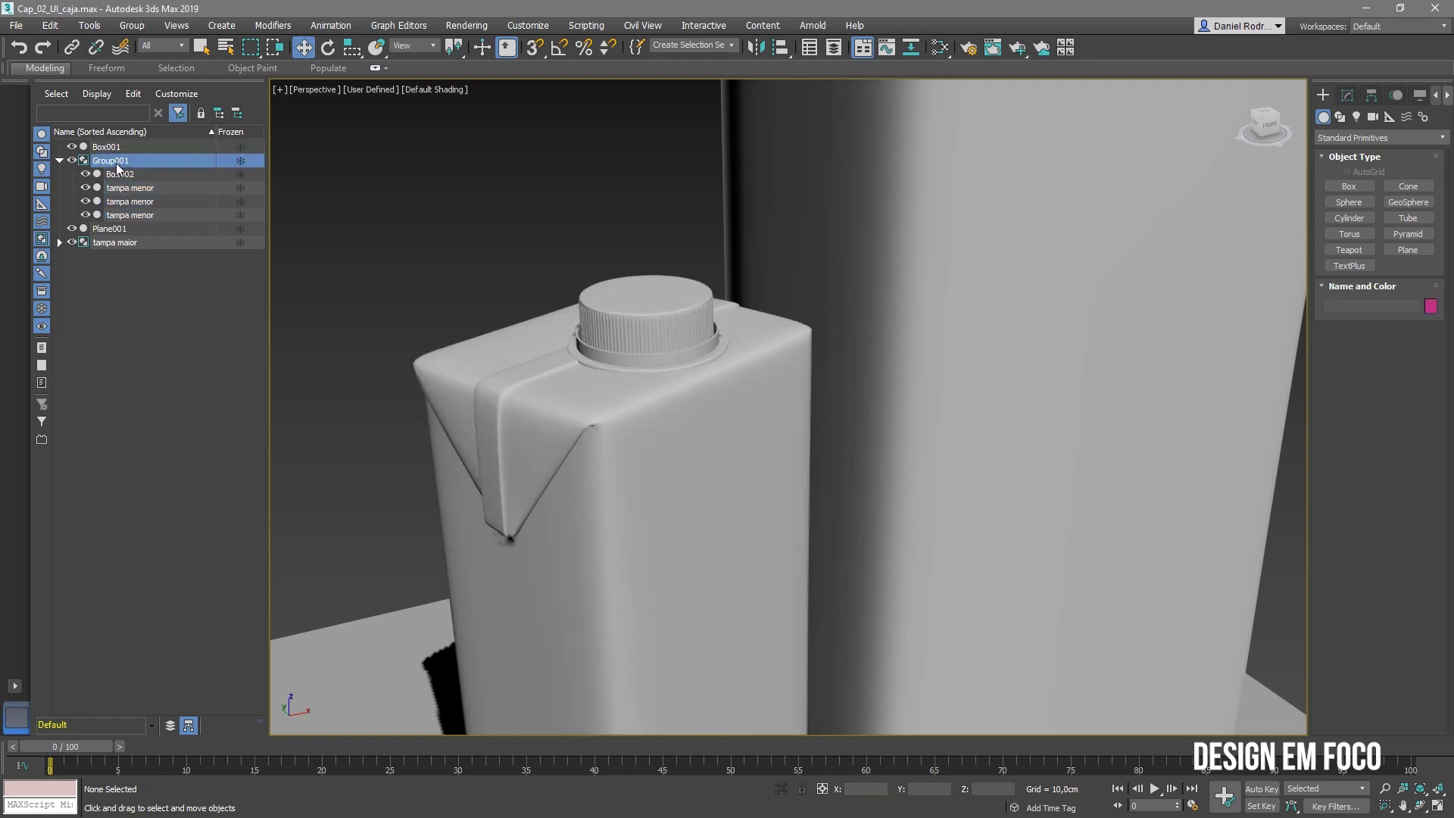
click(129, 216)
click(131, 25)
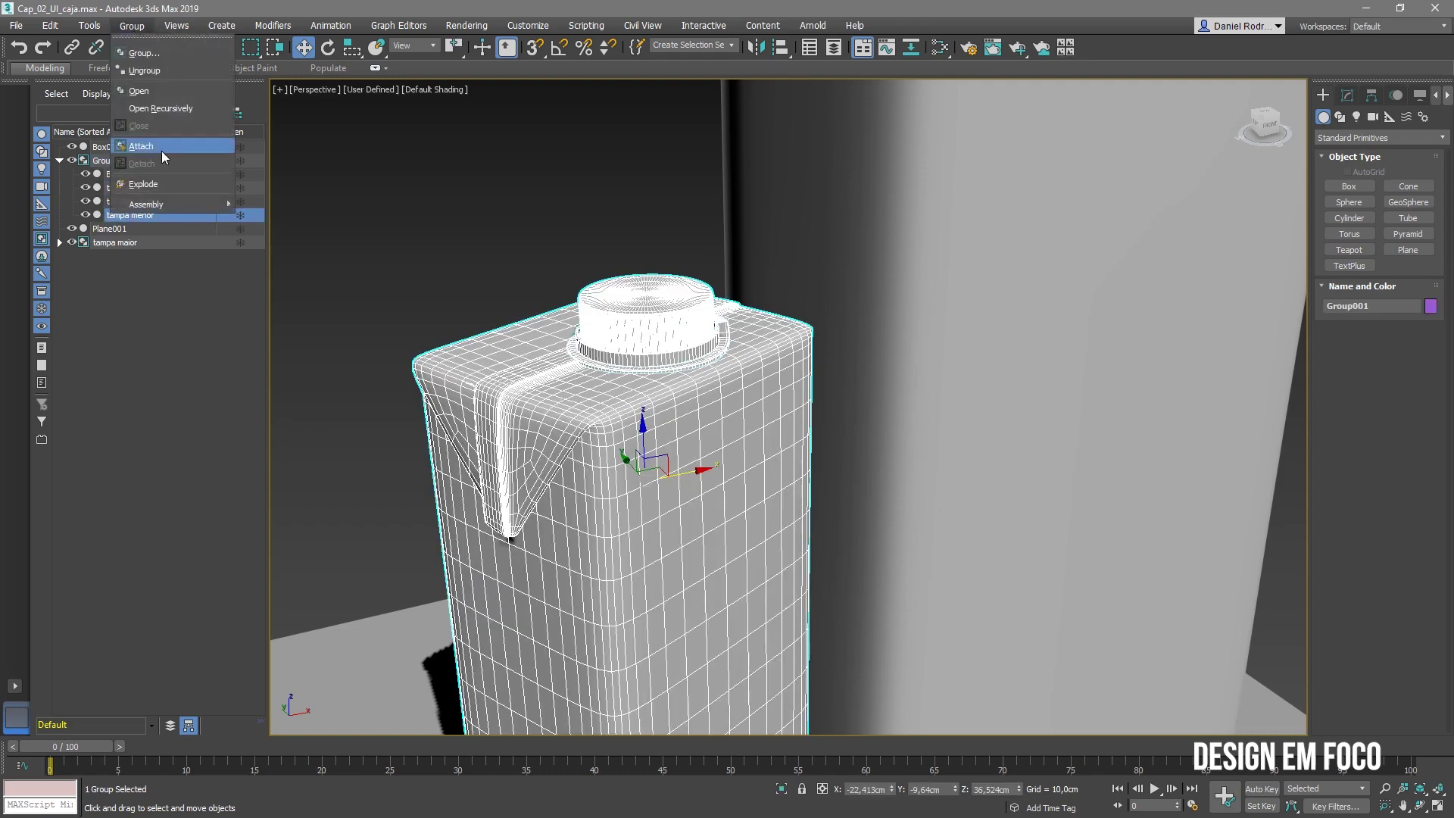
click(163, 183)
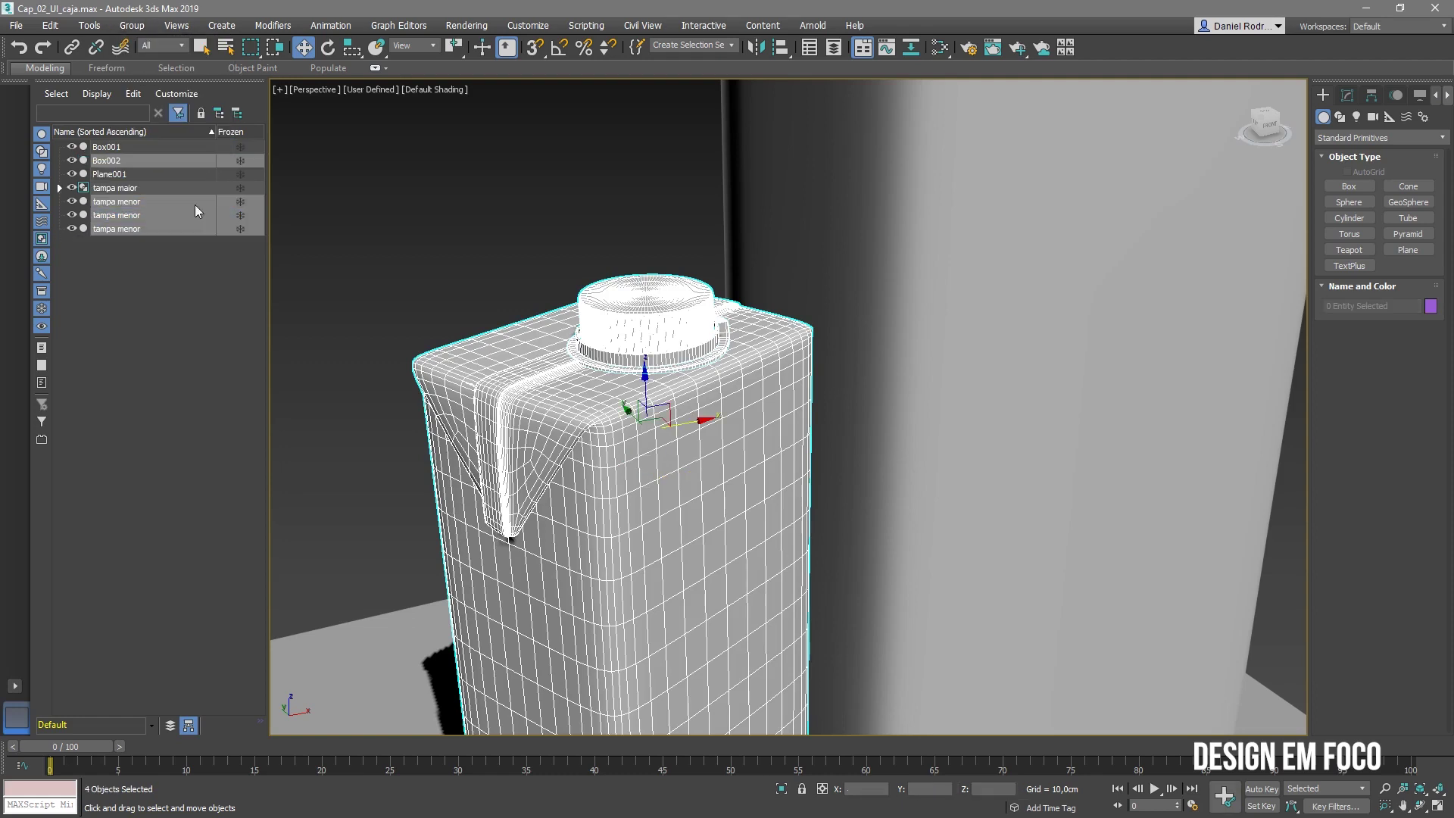
Clear the selection and select the small carton body and its cap separately to check that they are independent
click(433, 316)
click(654, 454)
scroll(651, 458, down, 1)
click(645, 361)
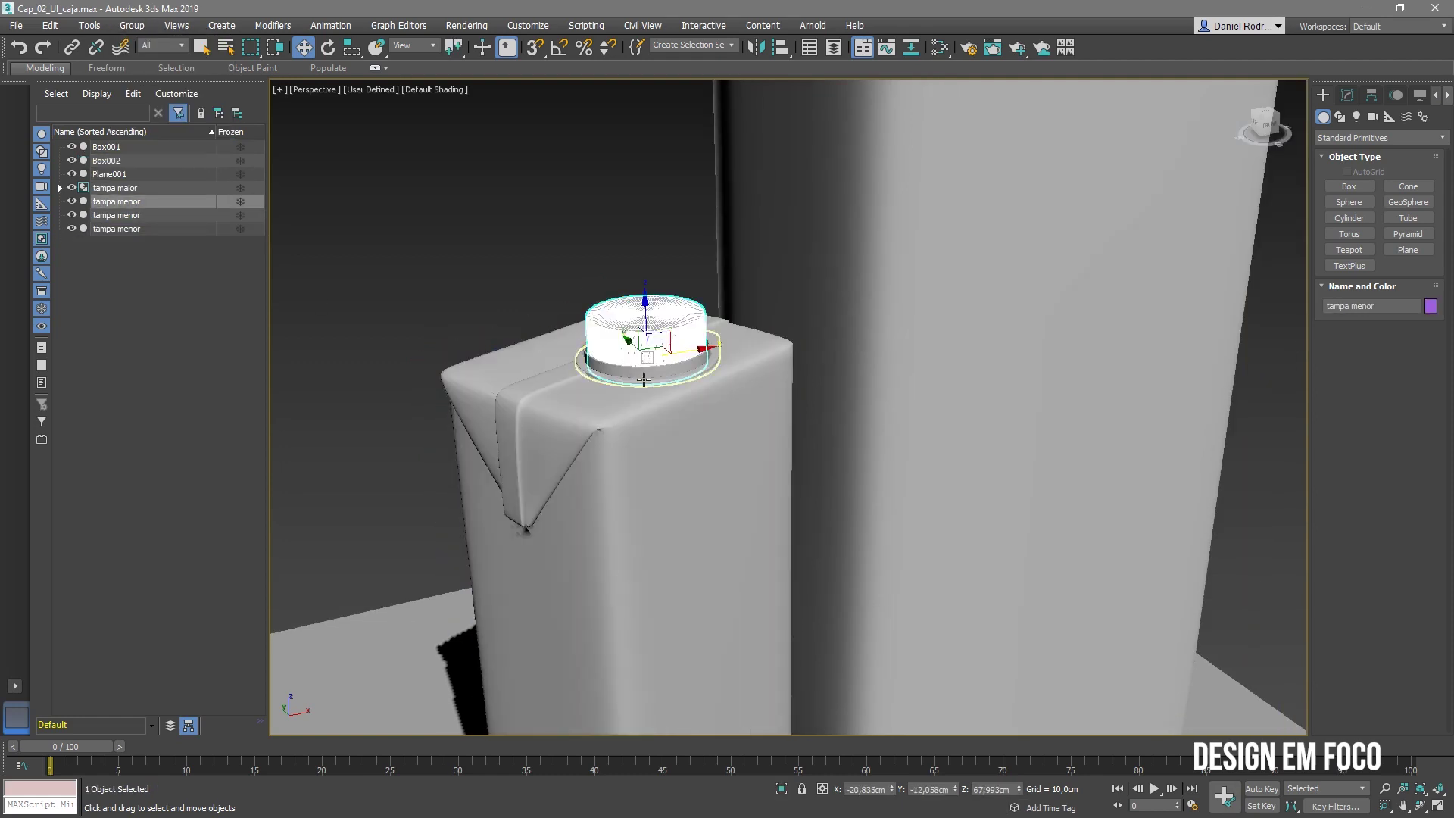
scroll(645, 385, down, 1)
scroll(743, 474, down, 1)
alt+middle_drag(743, 474, 715, 459)
drag(715, 459, 715, 459)
alt+middle_drag(715, 459, 753, 468)
scroll(757, 458, down, 4)
alt+middle_drag(831, 439, 792, 399)
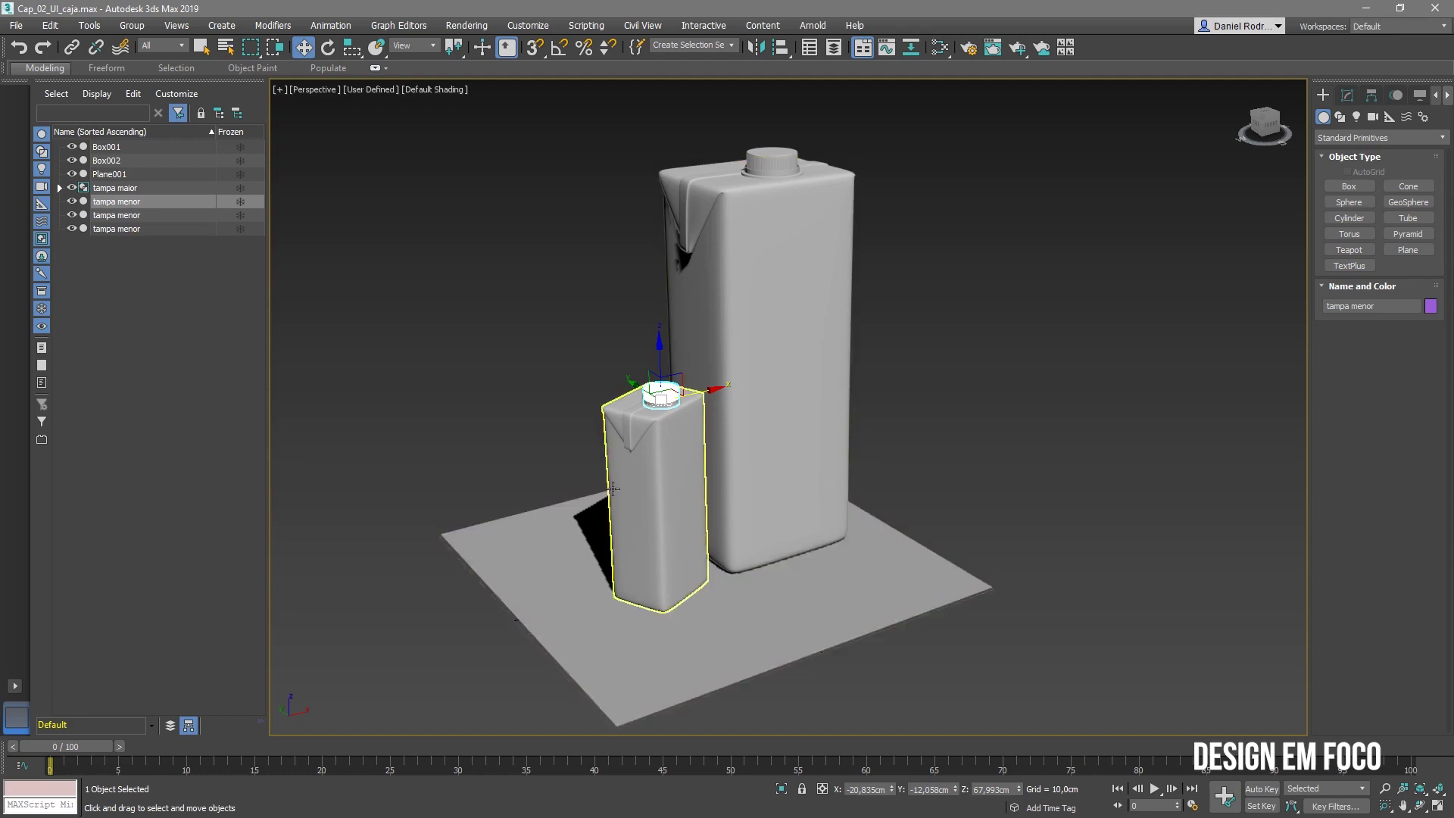
Try to group the three small cap parts, keeping the default name Group001
scroll(659, 401, up, 10)
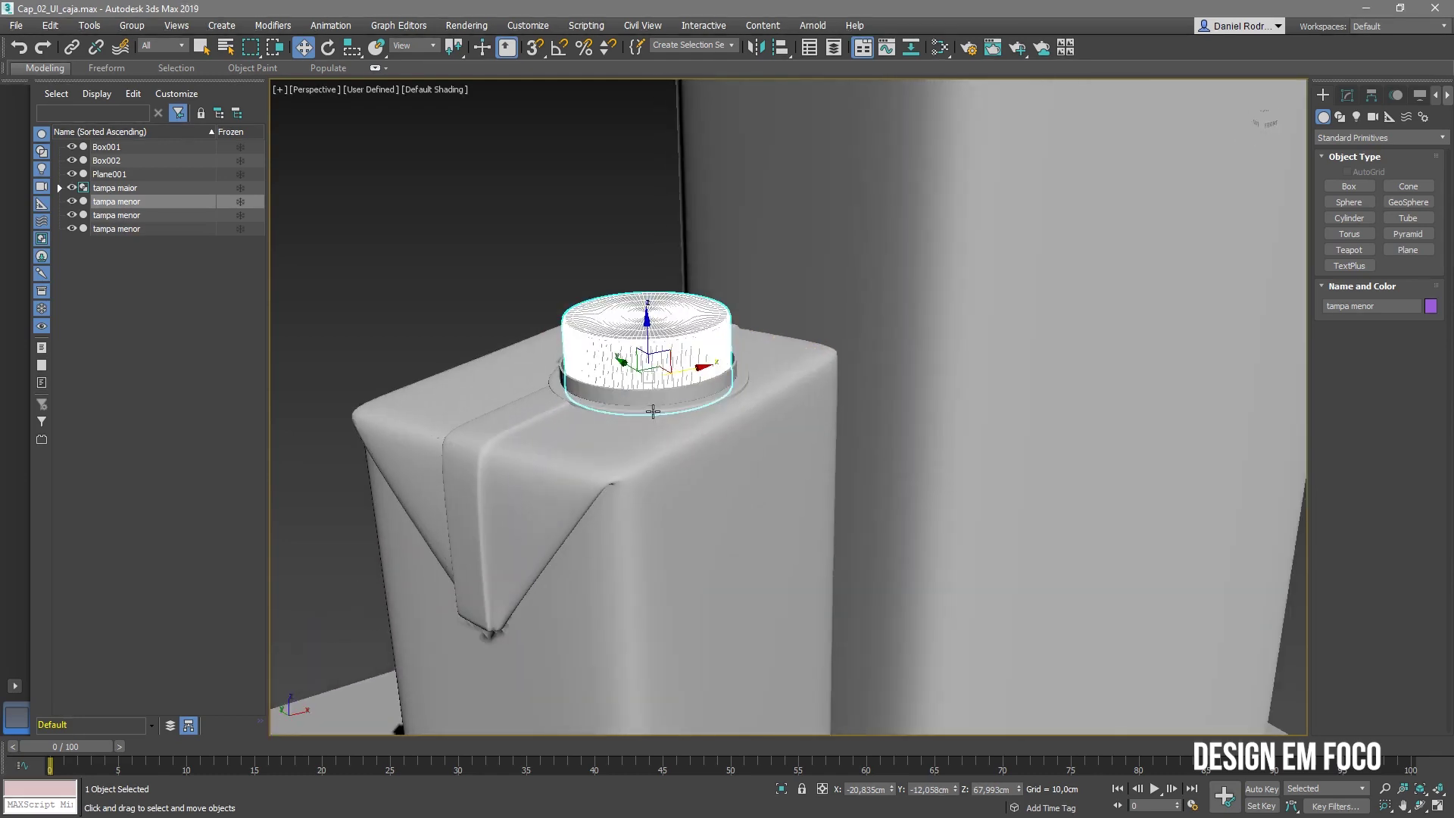
click(630, 400)
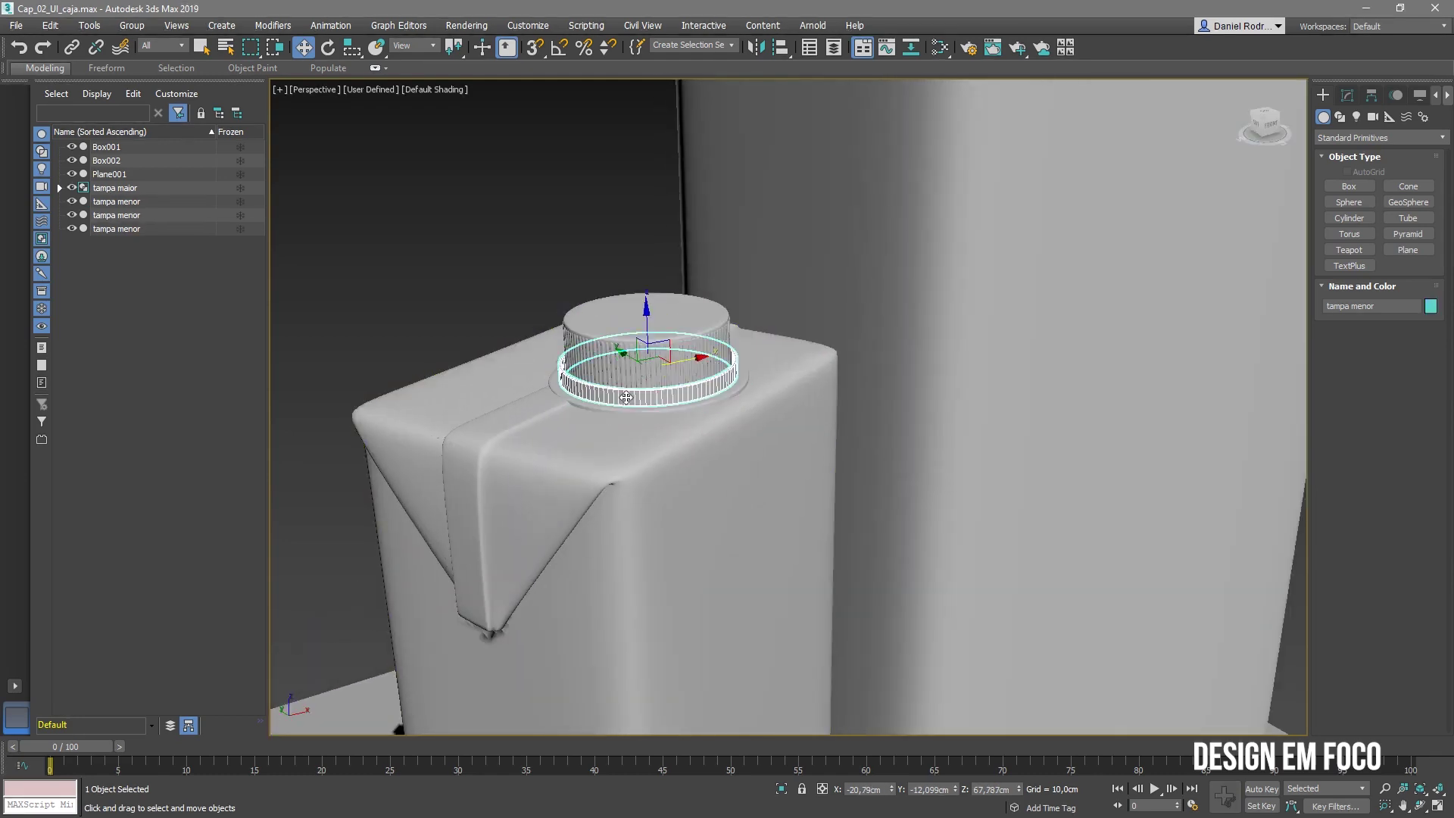
click(619, 376)
ctrl+click(602, 394)
ctrl+click(603, 409)
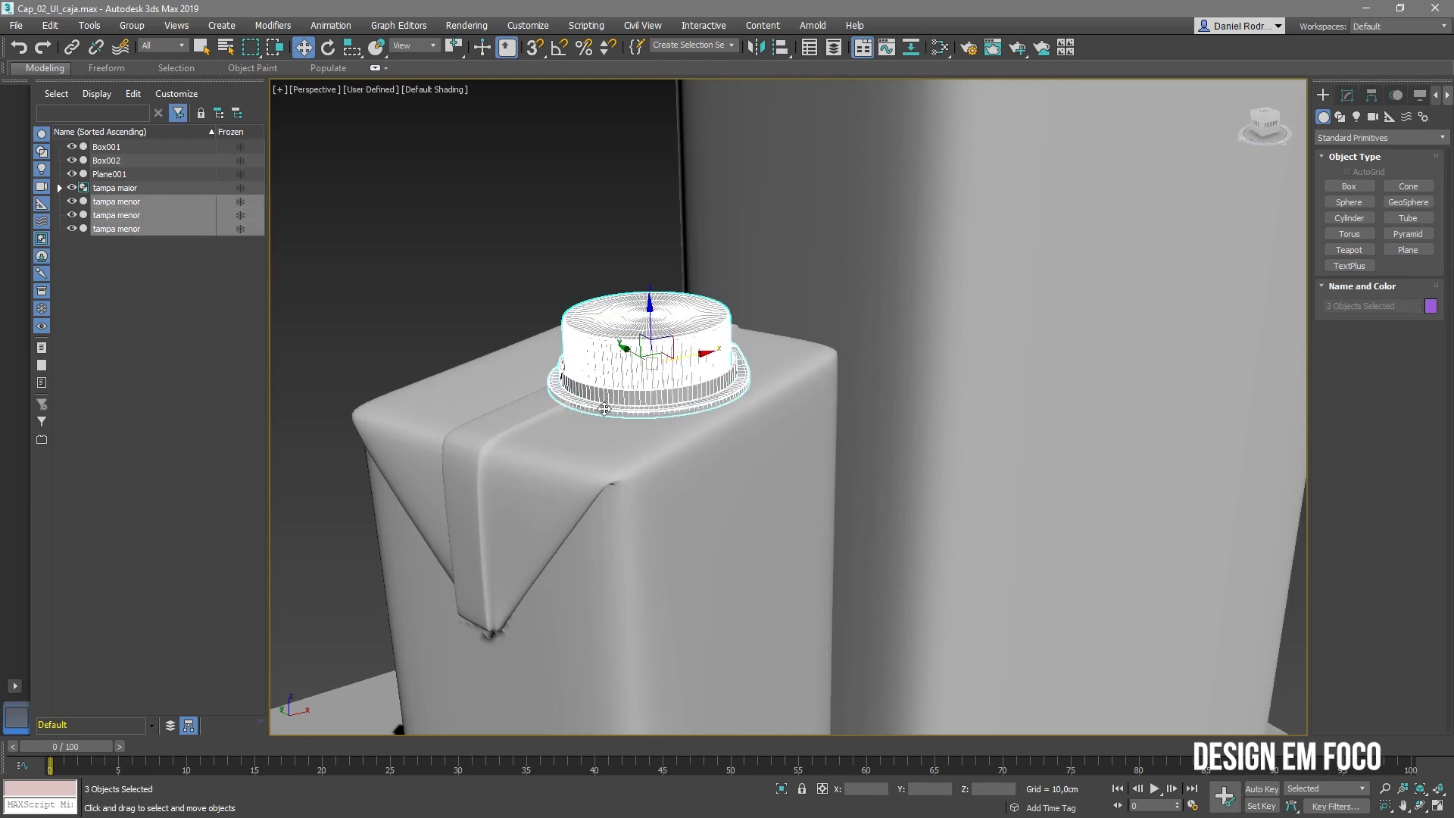
click(132, 25)
click(170, 157)
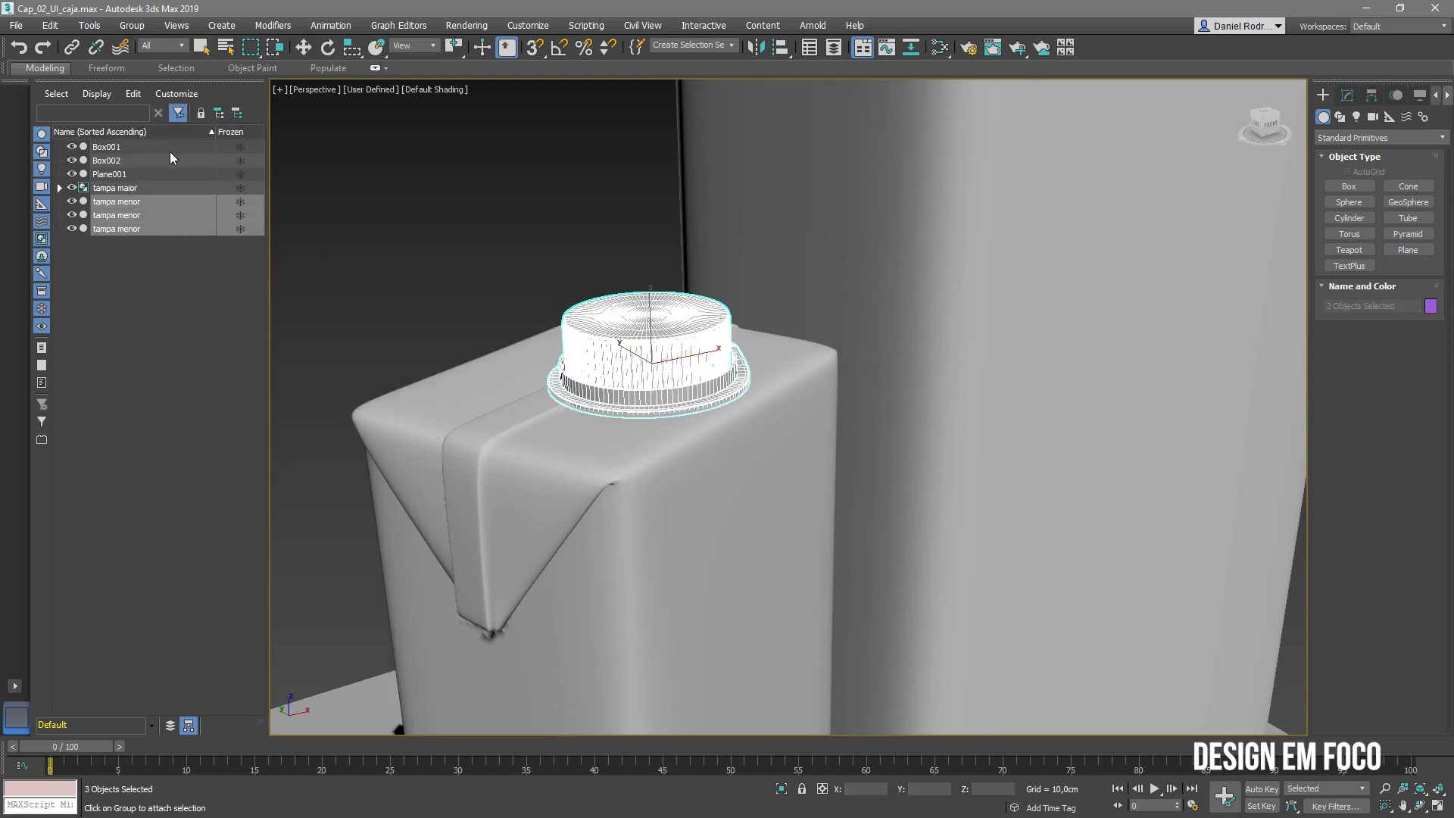
click(132, 25)
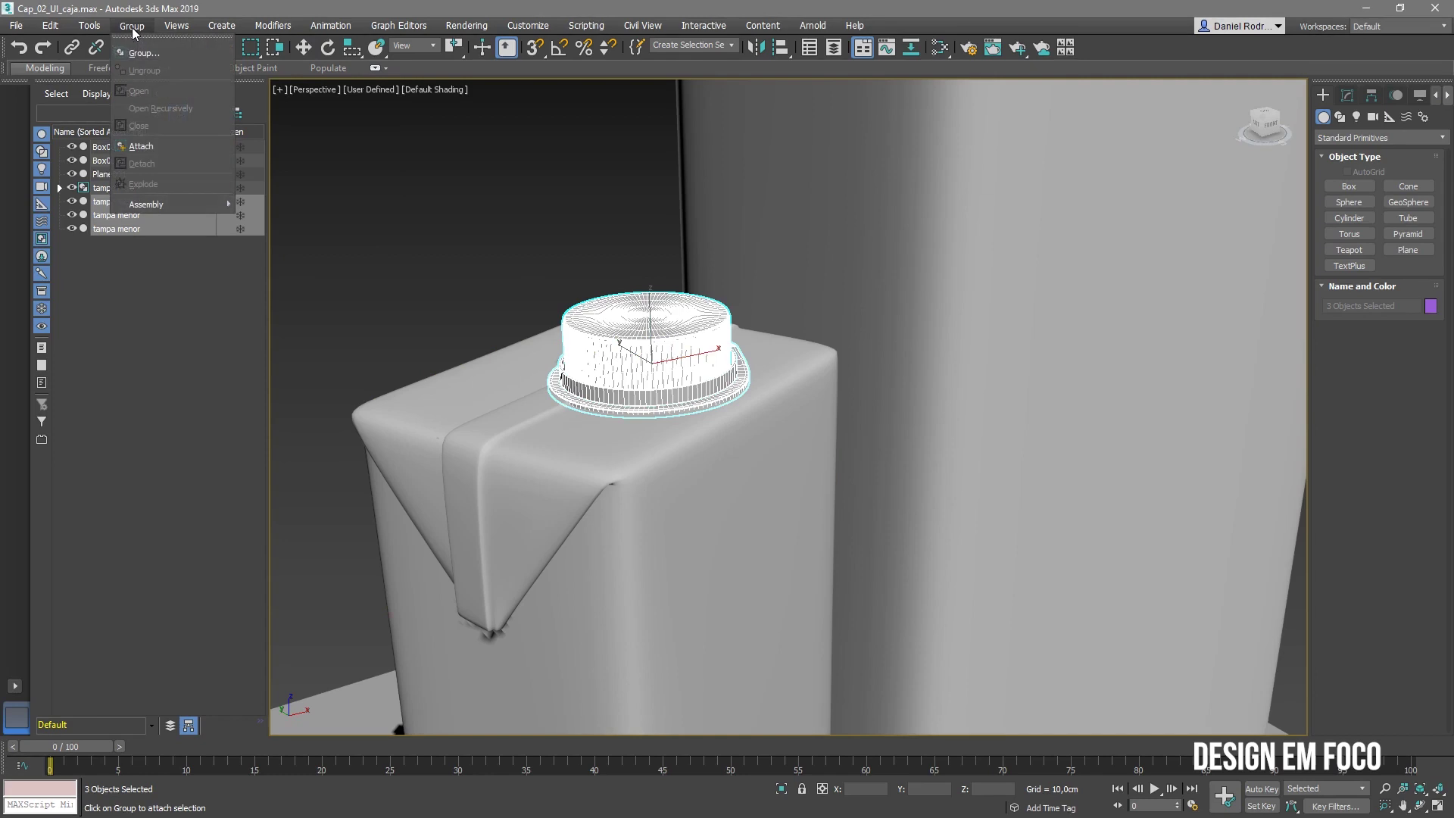
click(144, 53)
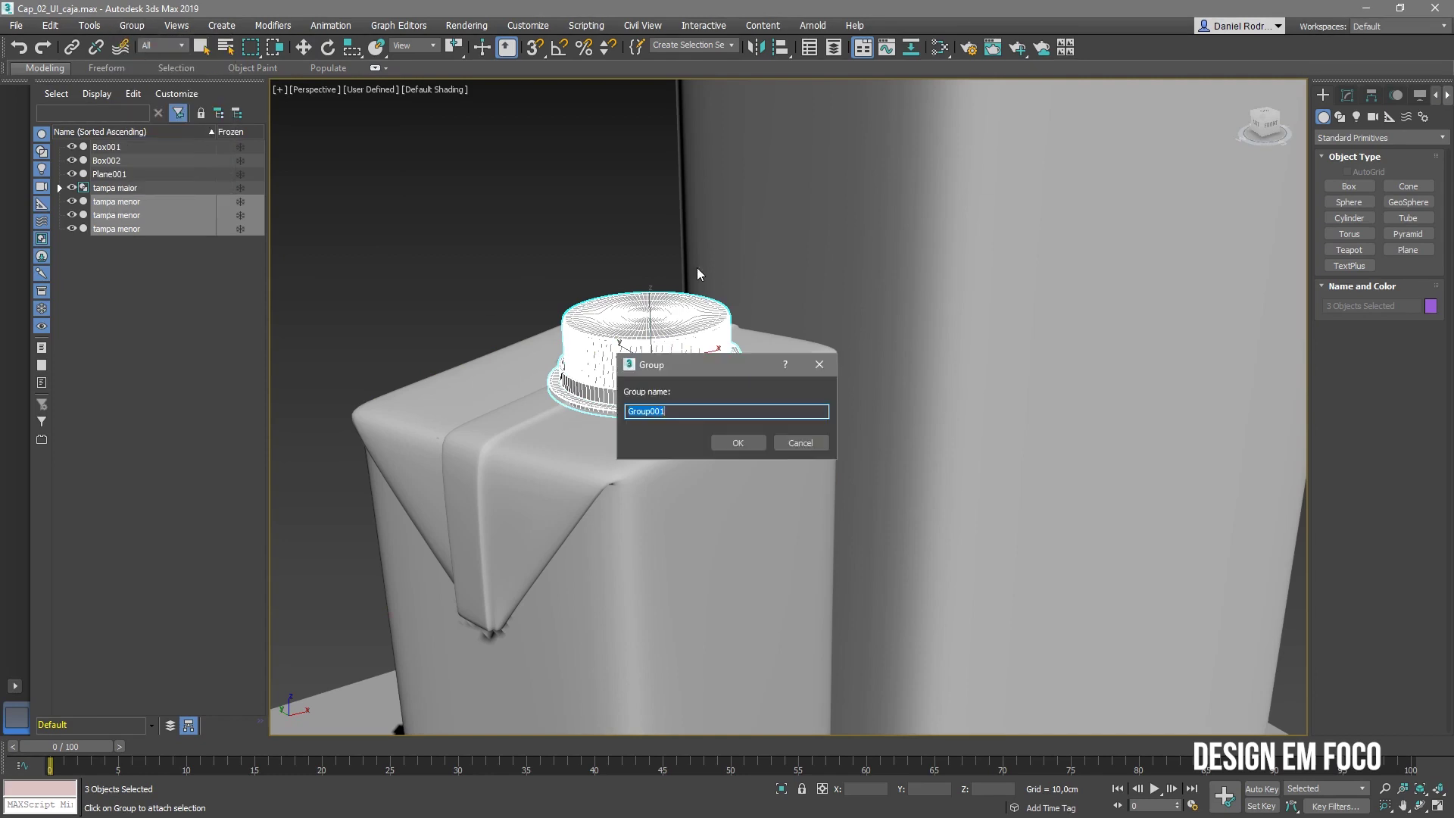
click(725, 449)
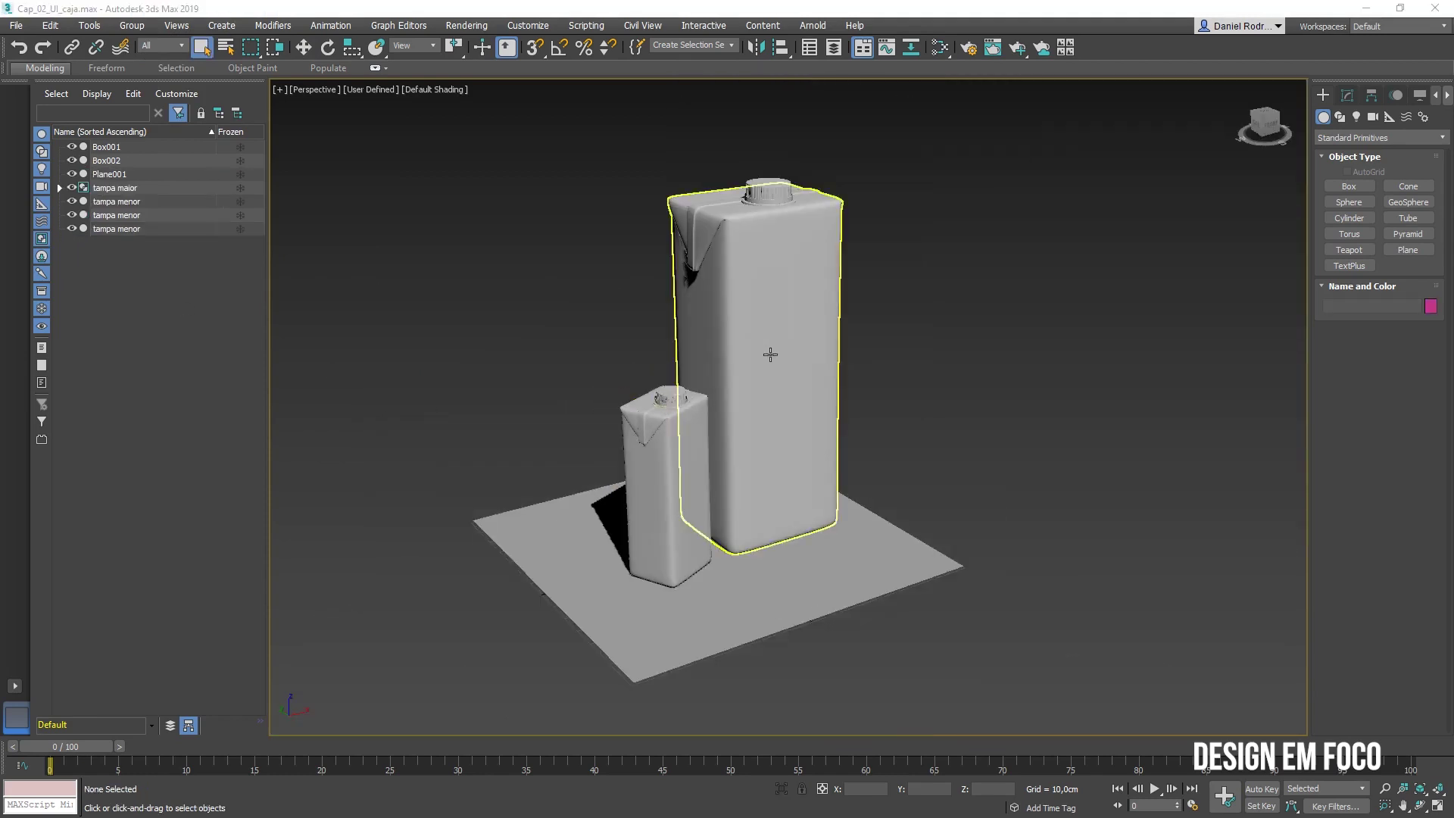
Select the small carton's cap, ring, base flange and body one at a time to examine the separate parts
alt+middle_drag(770, 260, 757, 426)
scroll(720, 400, up, 3)
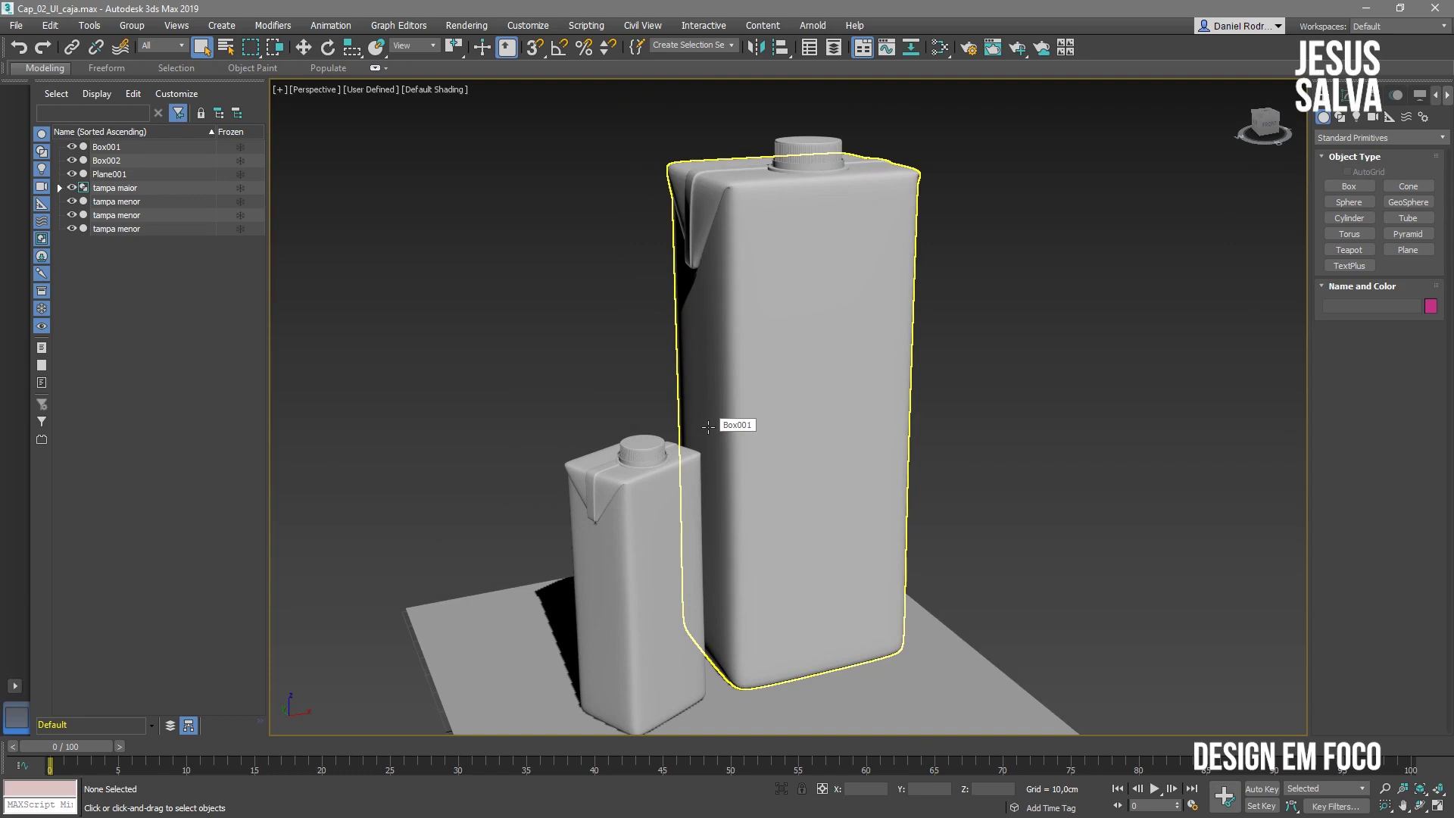
middle_drag(708, 427, 705, 408)
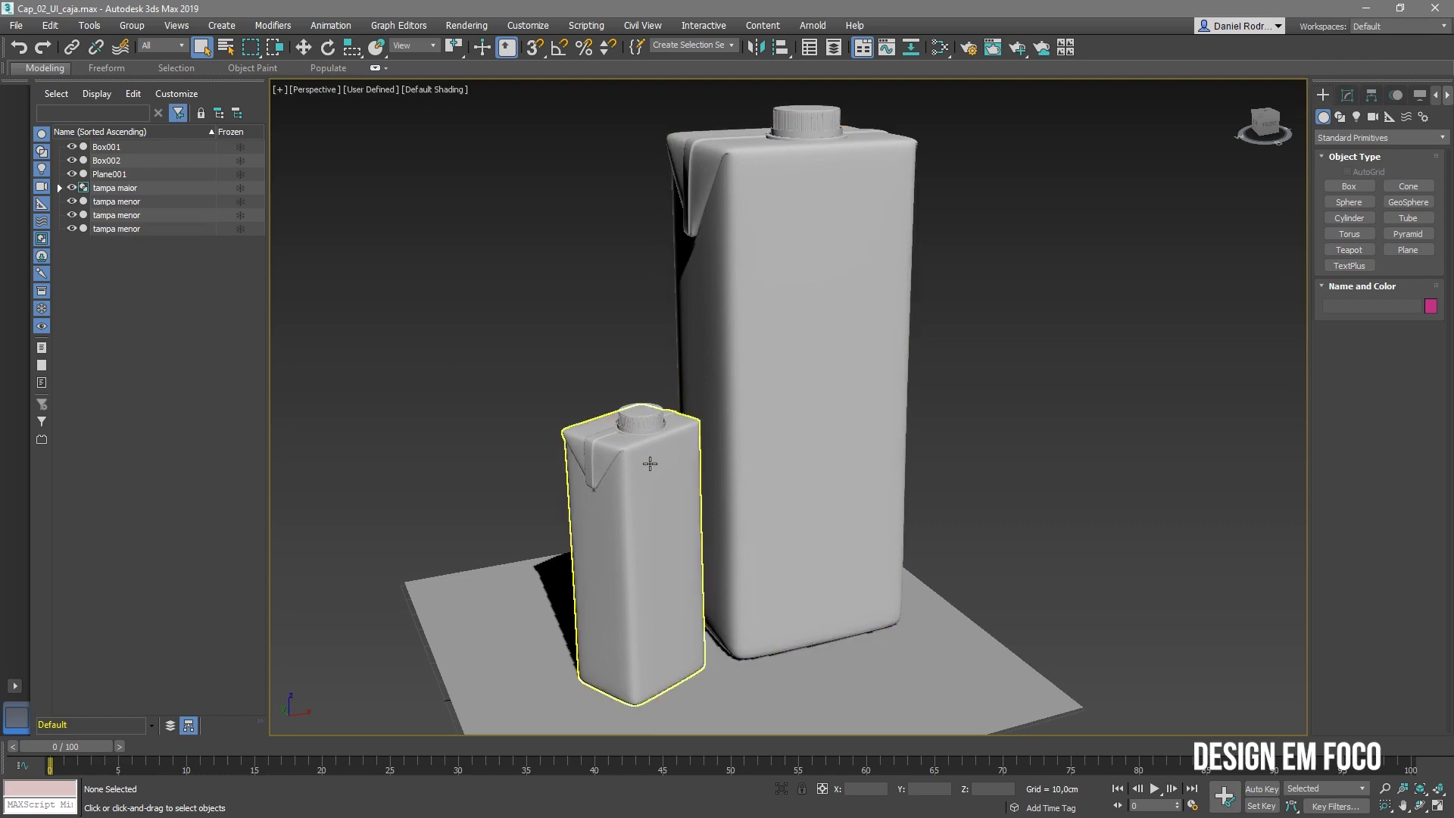
scroll(636, 428, up, 10)
alt+middle_drag(631, 435, 629, 348)
click(629, 330)
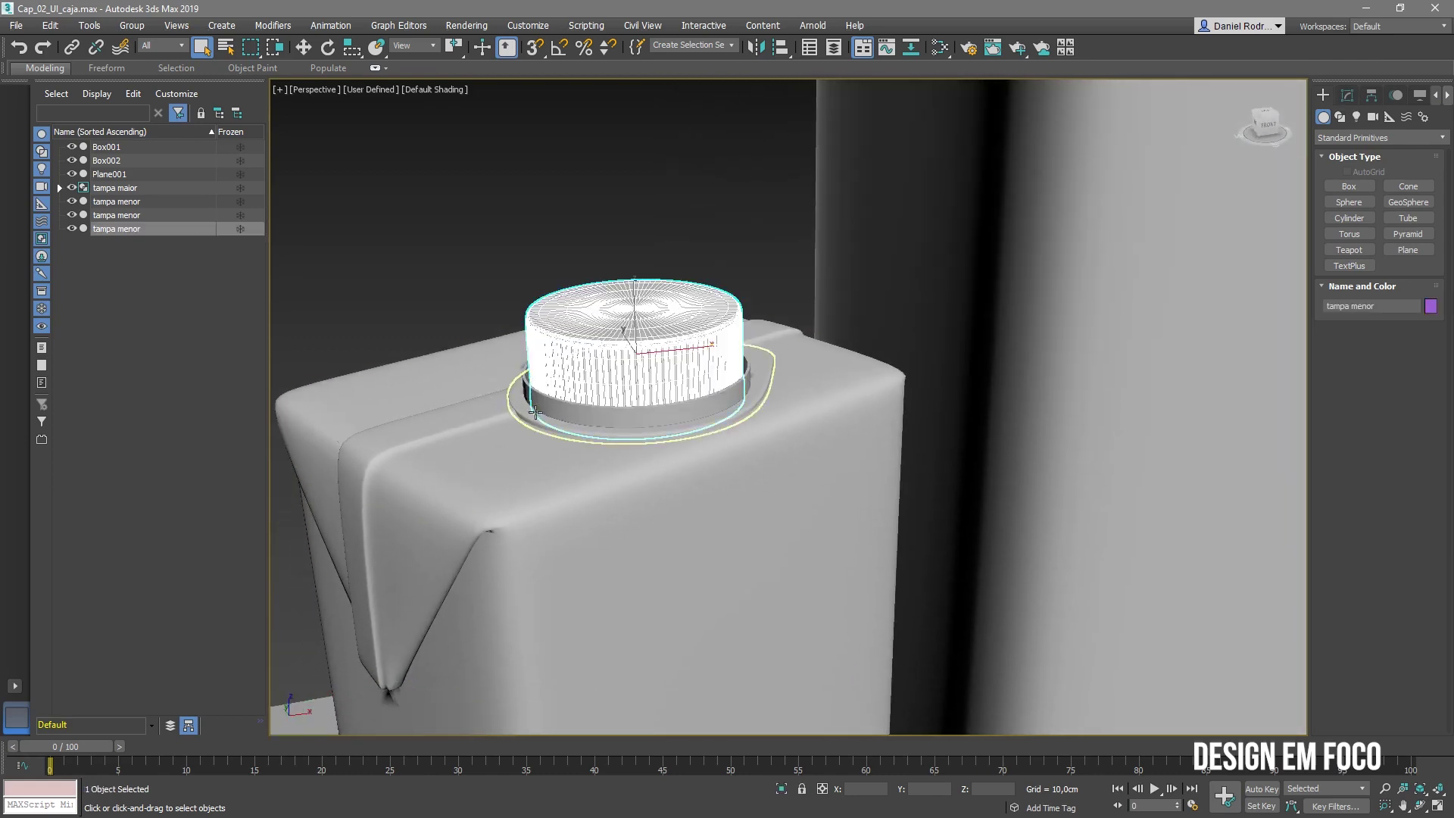
click(556, 403)
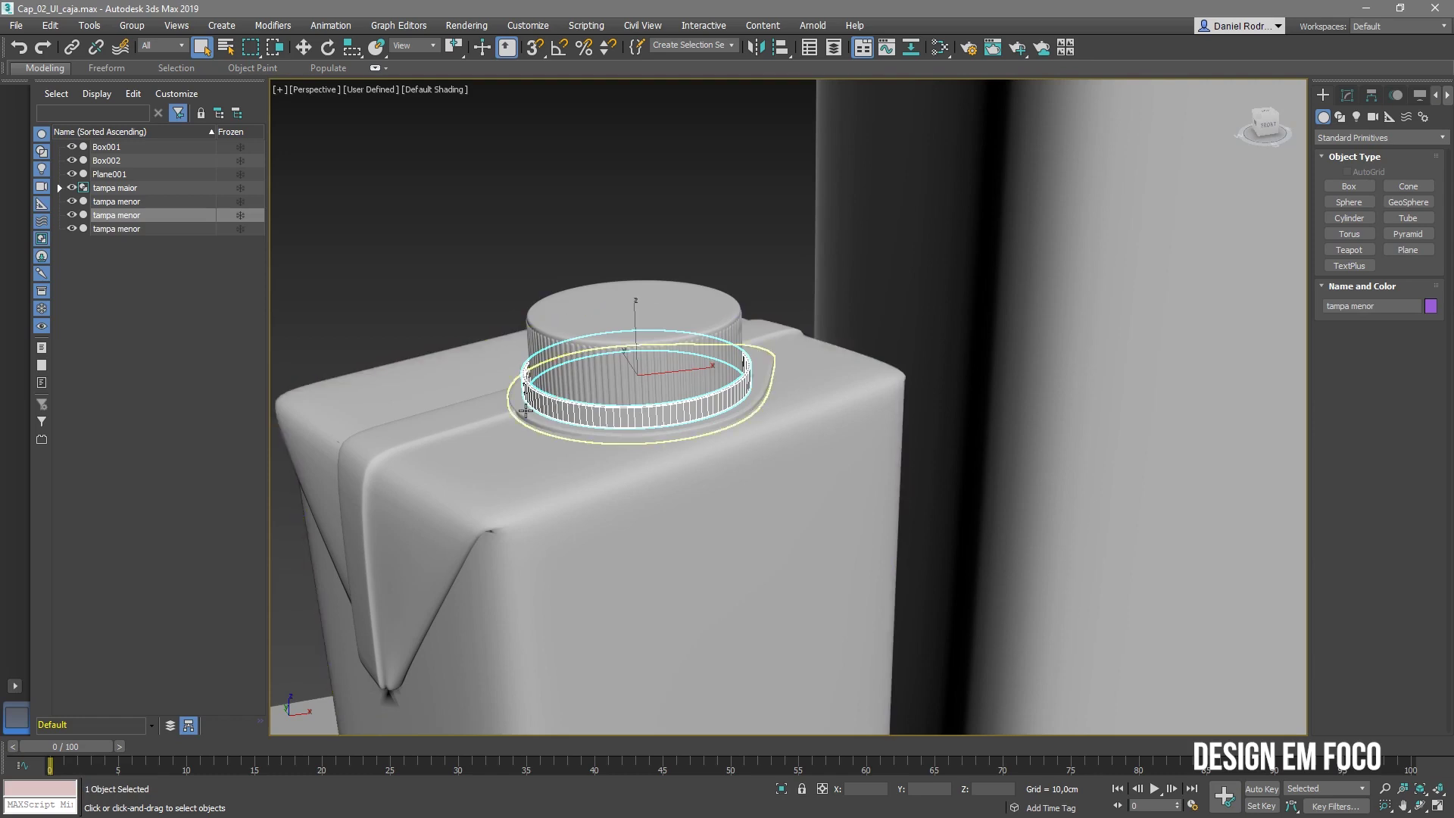
click(526, 409)
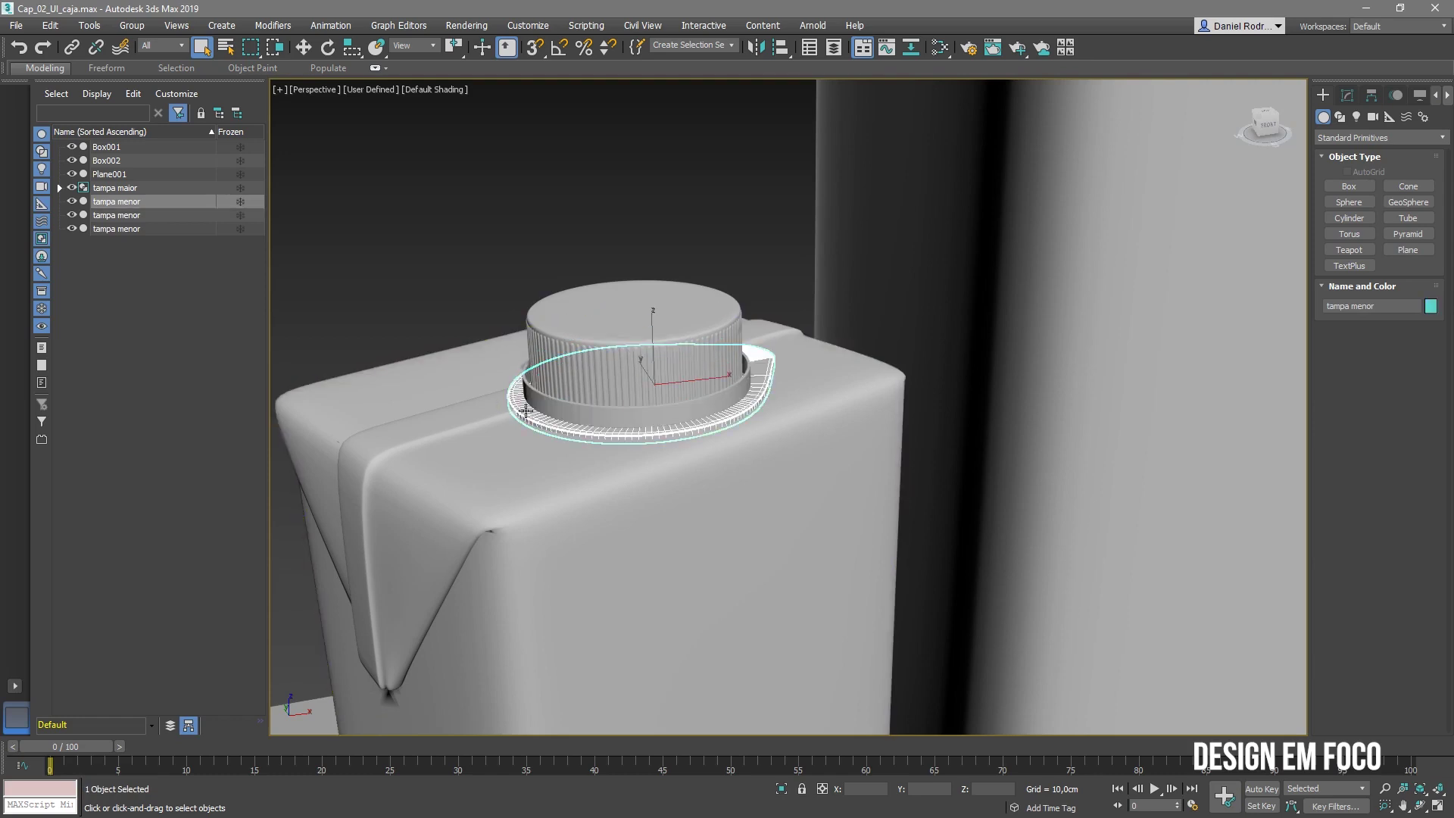
alt+middle_drag(530, 428, 540, 476)
click(431, 425)
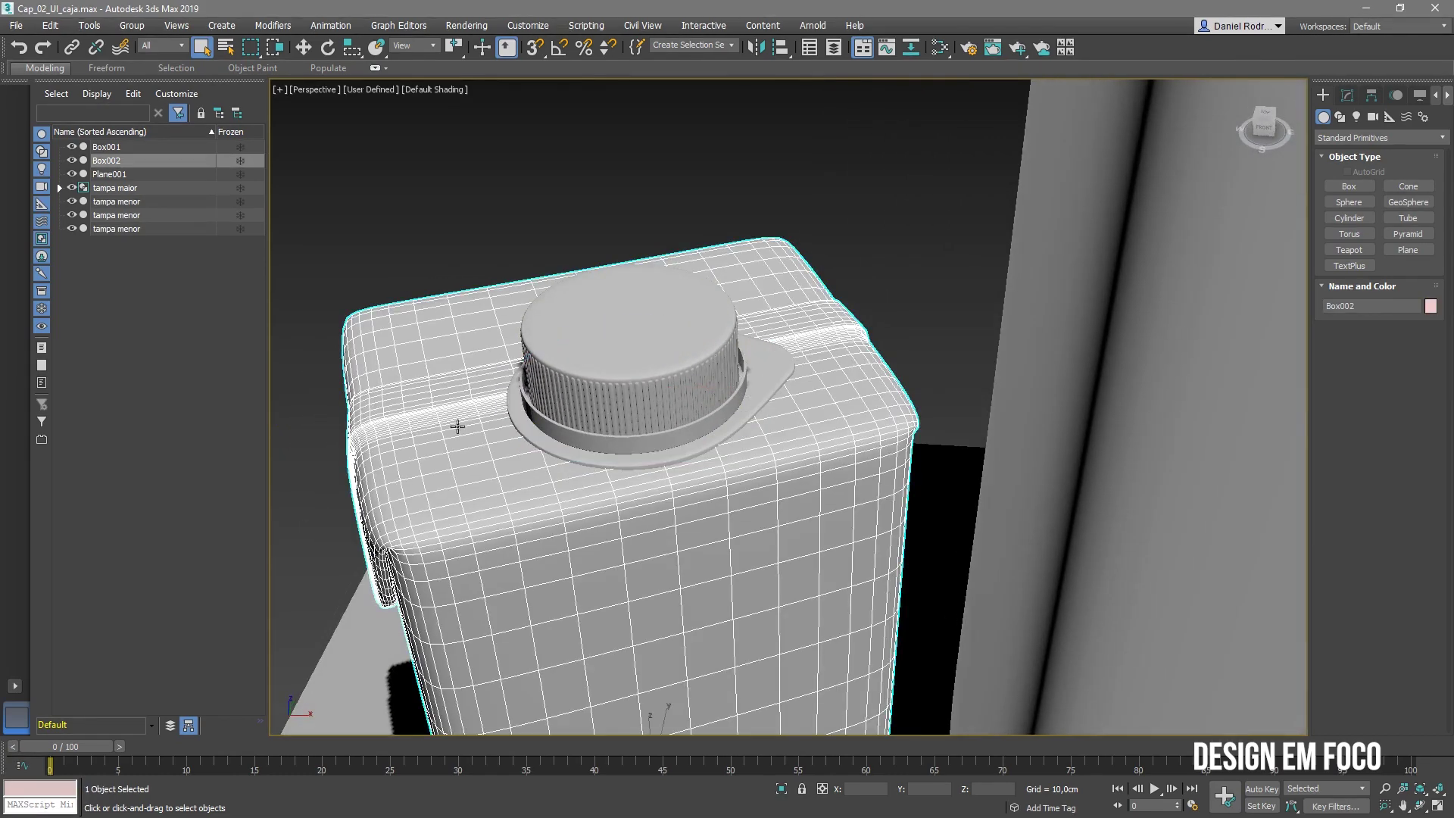
click(643, 379)
alt+middle_drag(610, 393, 616, 354)
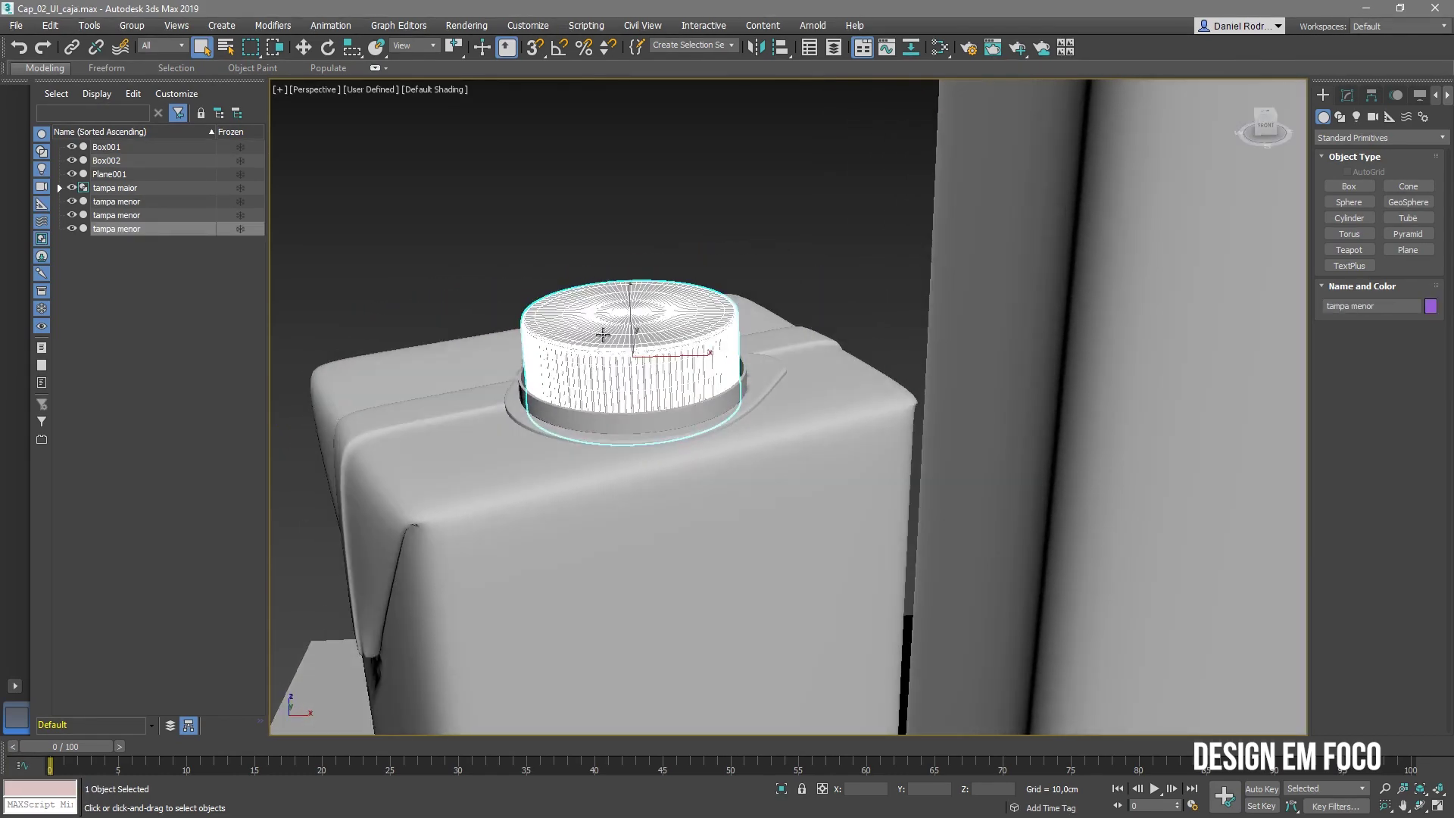
Link the small carton's ribbed cap to the ring beneath it as its parent
click(72, 47)
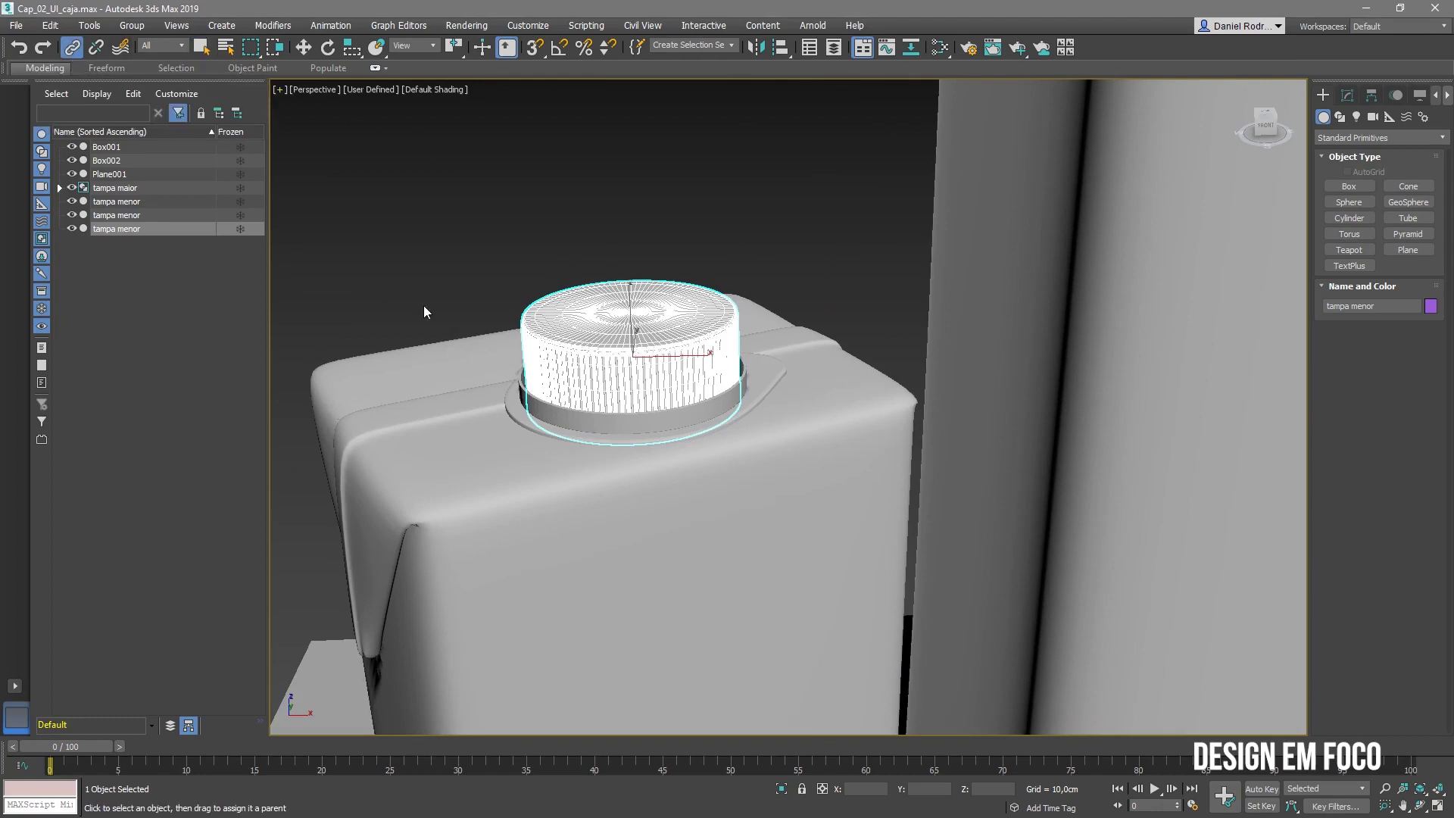
click(560, 415)
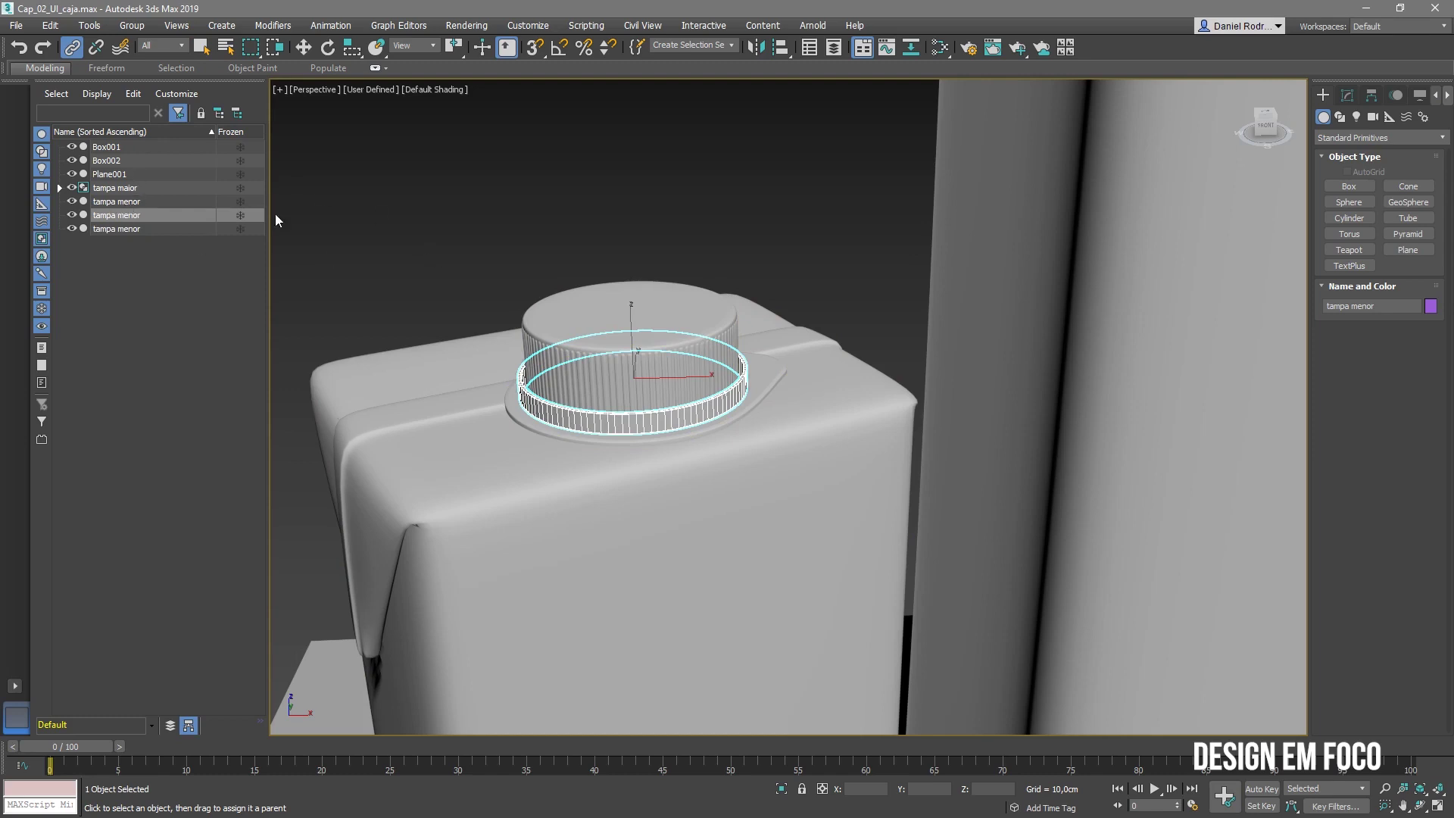
click(565, 342)
drag(594, 391, 582, 424)
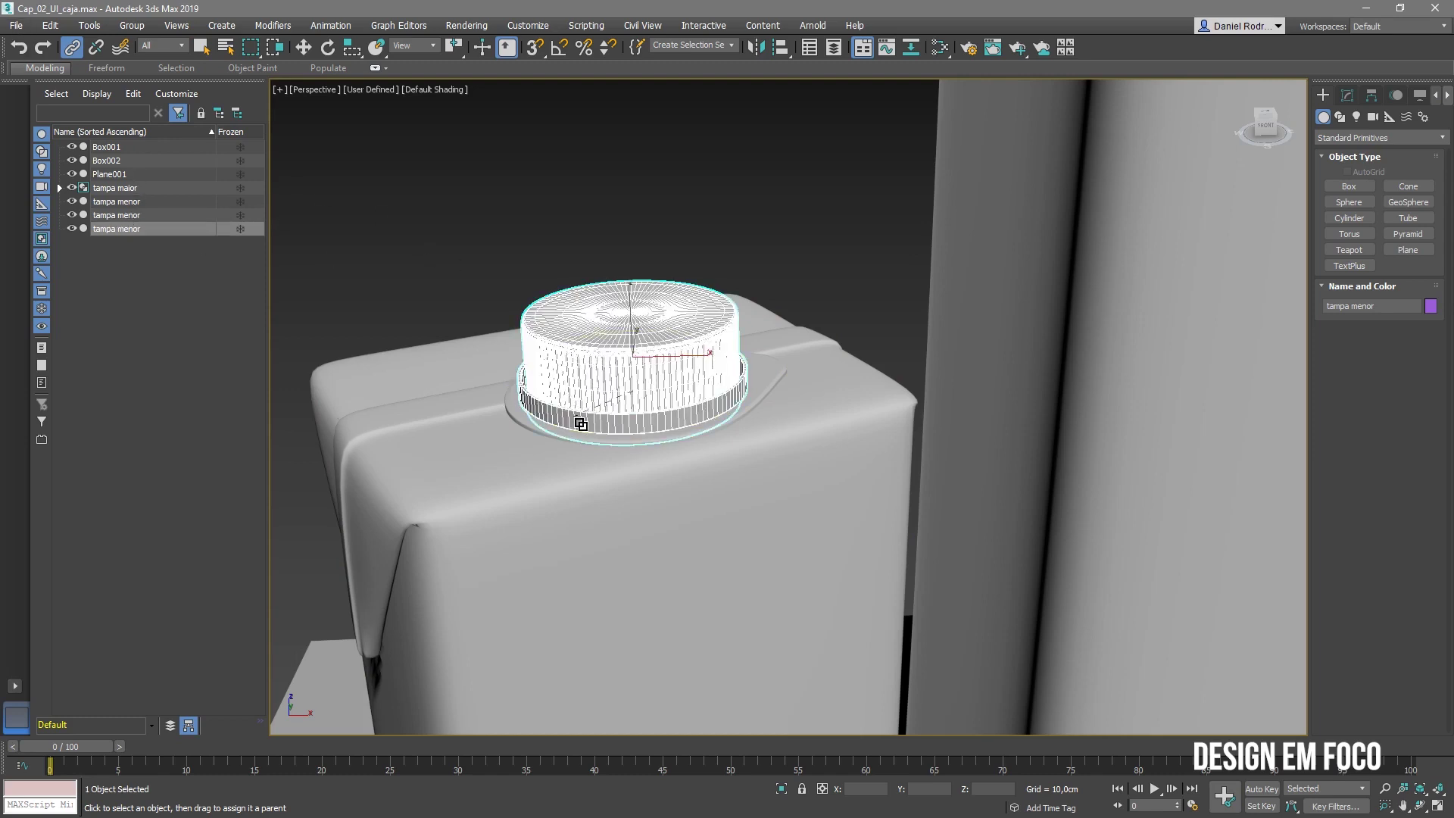
Link the ring to the base flange and the flange to the carton body Box002, completing the parent chain
click(590, 425)
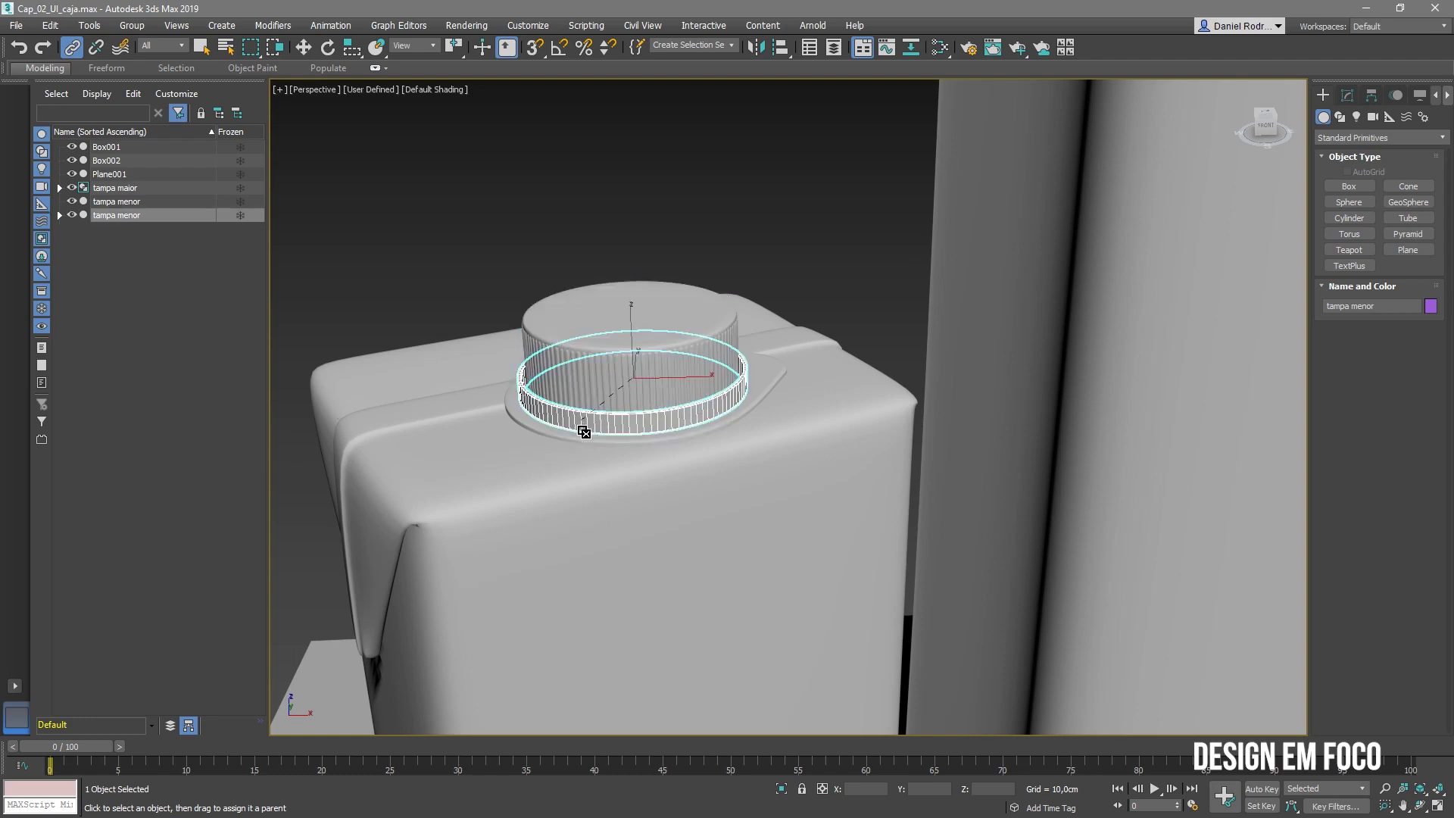
click(106, 240)
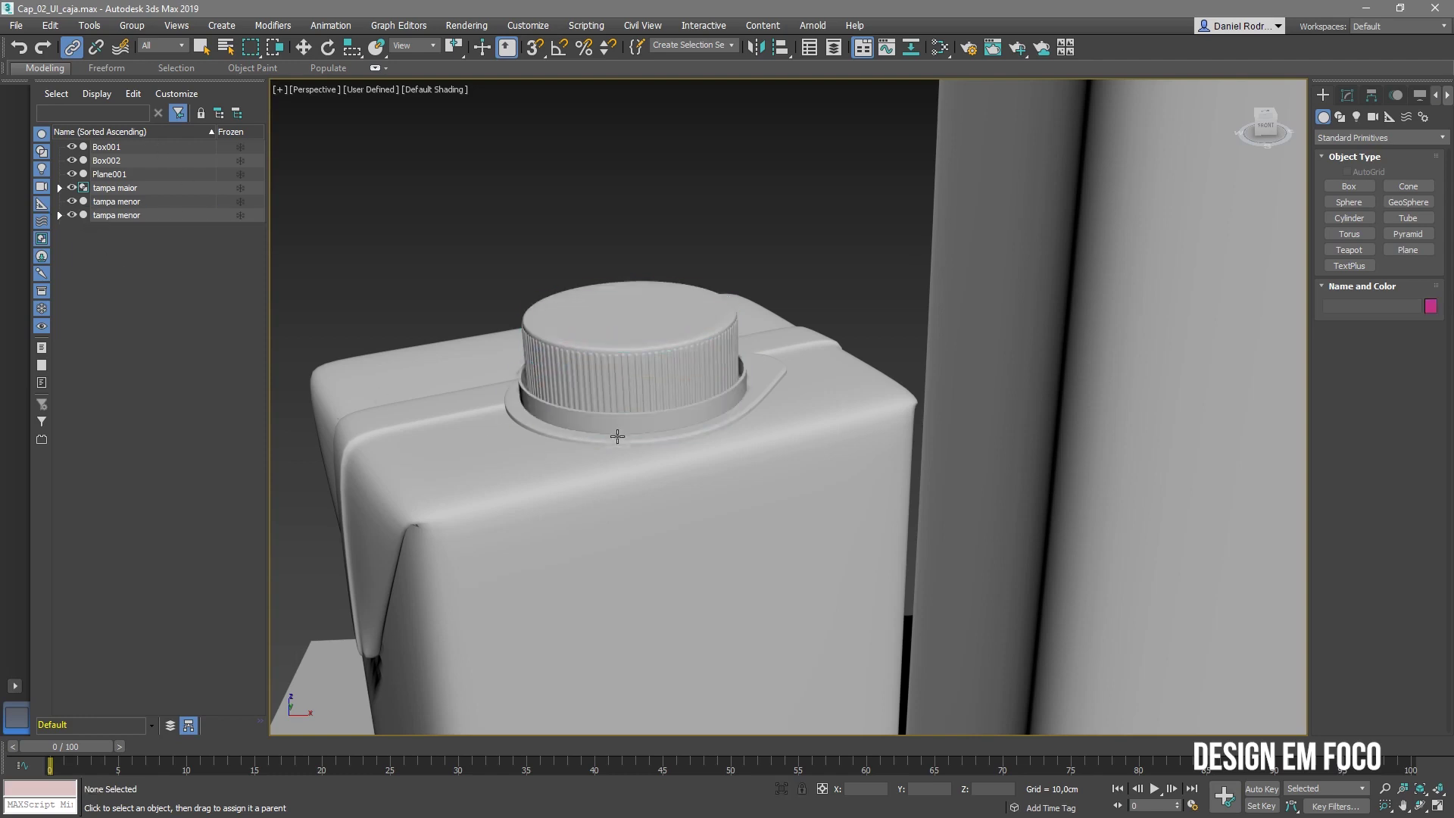
click(624, 430)
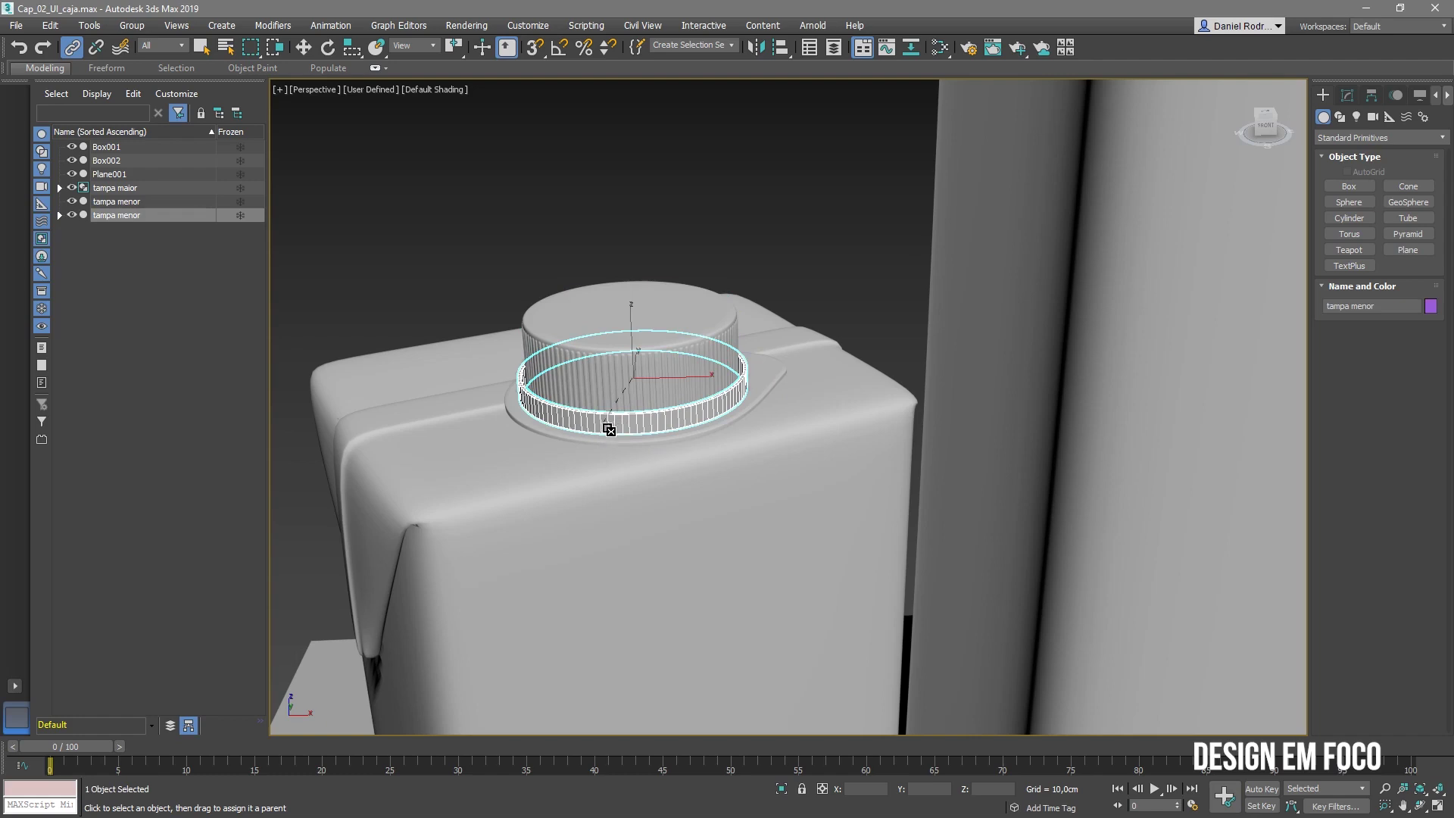
drag(568, 439, 561, 432)
click(571, 437)
mouse_move(572, 441)
mouse_down()
mouse_move(504, 500)
mouse_move(556, 464)
mouse_up()
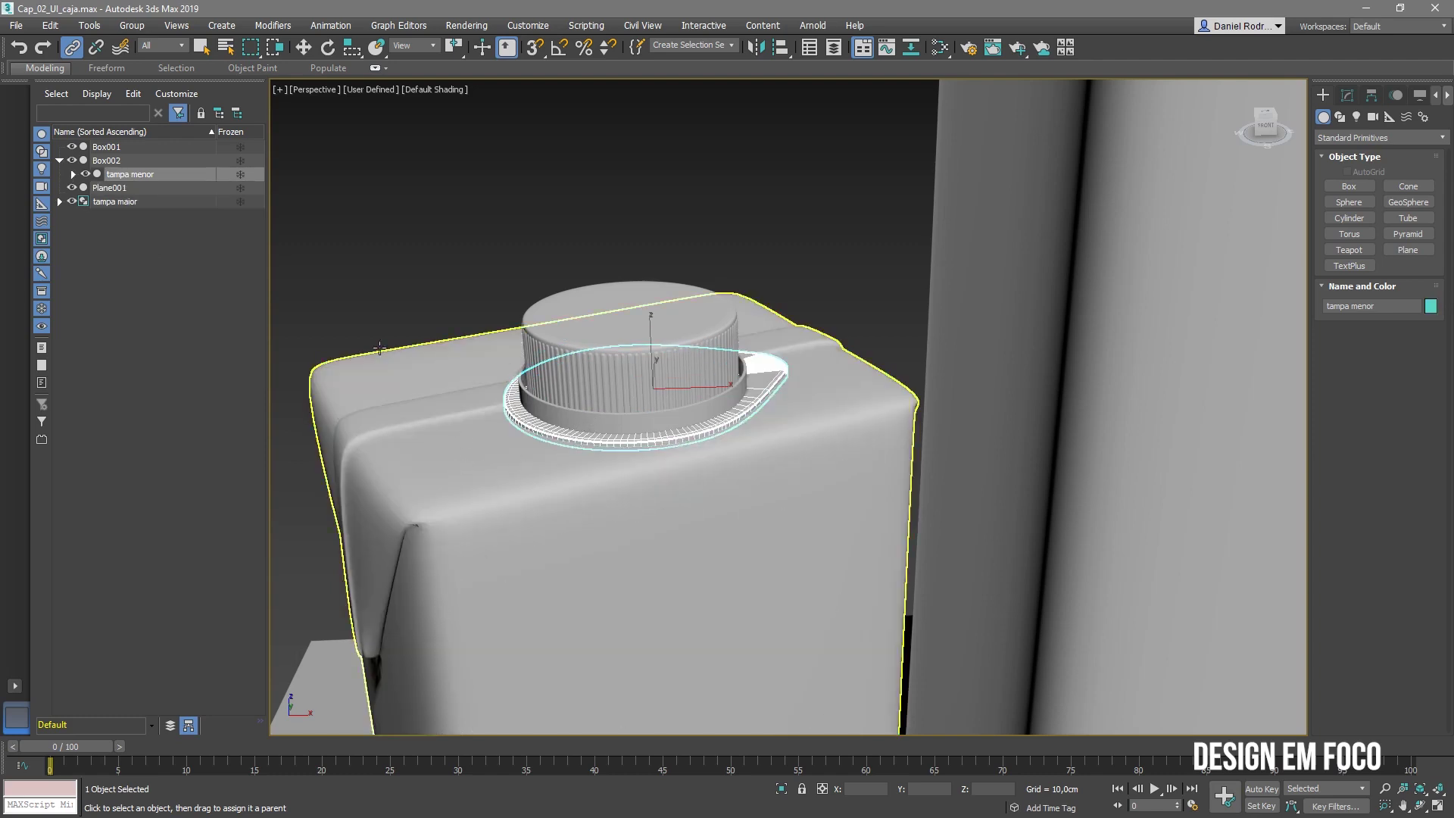
Move the small cap, its ring and the base flange in turn along X to test how linked children follow
click(96, 241)
click(645, 362)
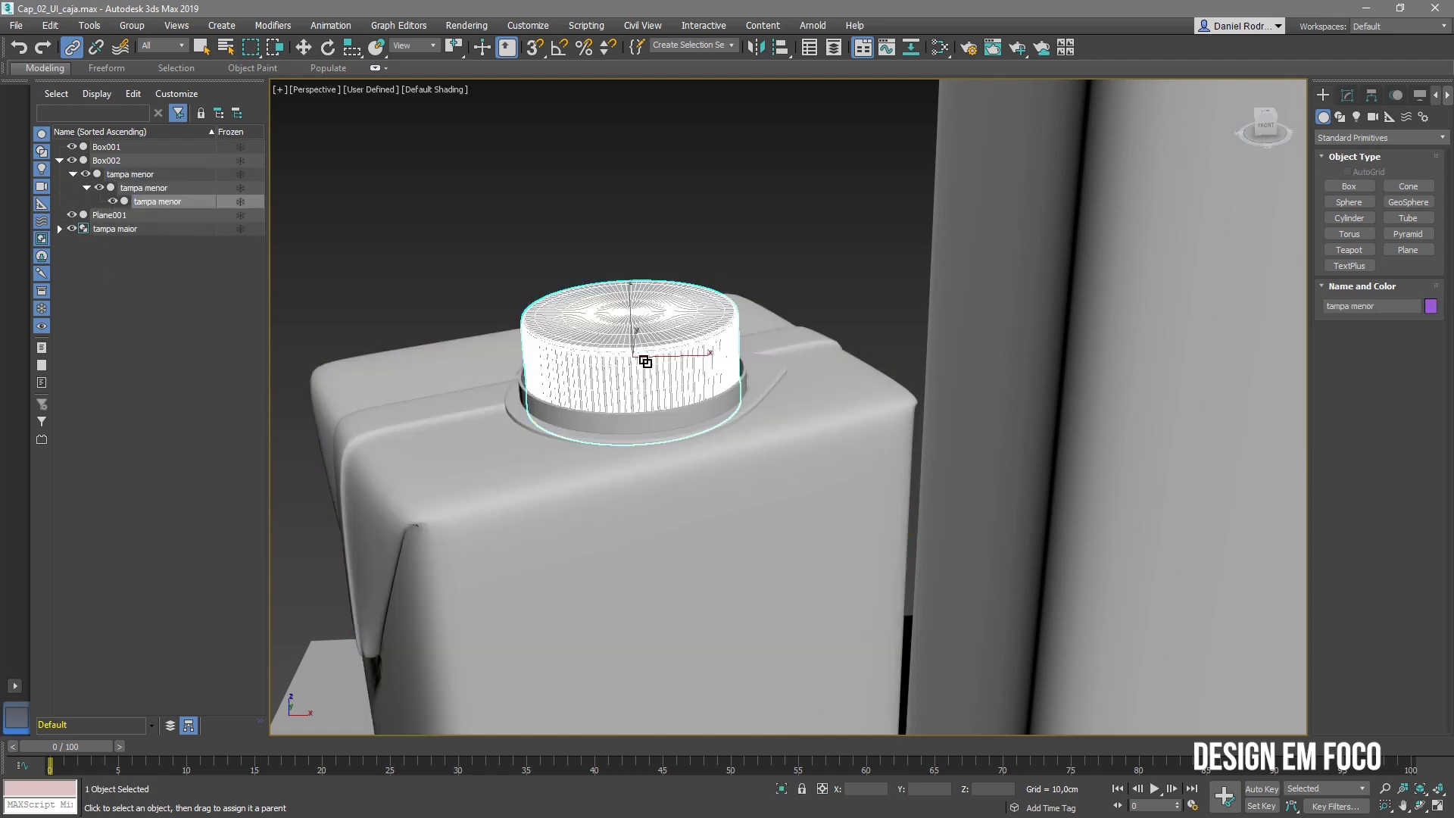
key(w)
mouse_move(683, 392)
mouse_down()
mouse_move(668, 392)
mouse_move(689, 391)
mouse_up()
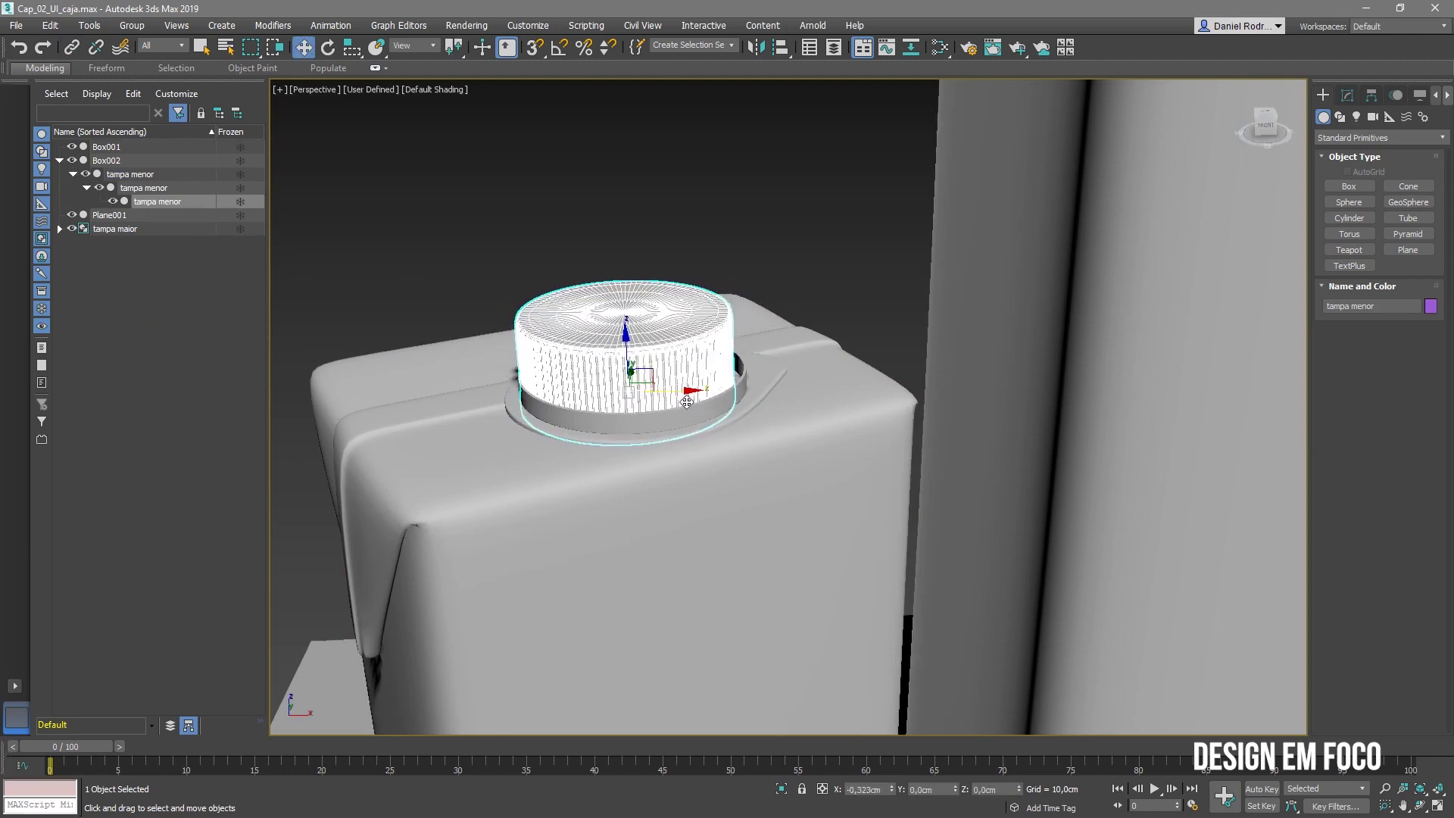
click(612, 421)
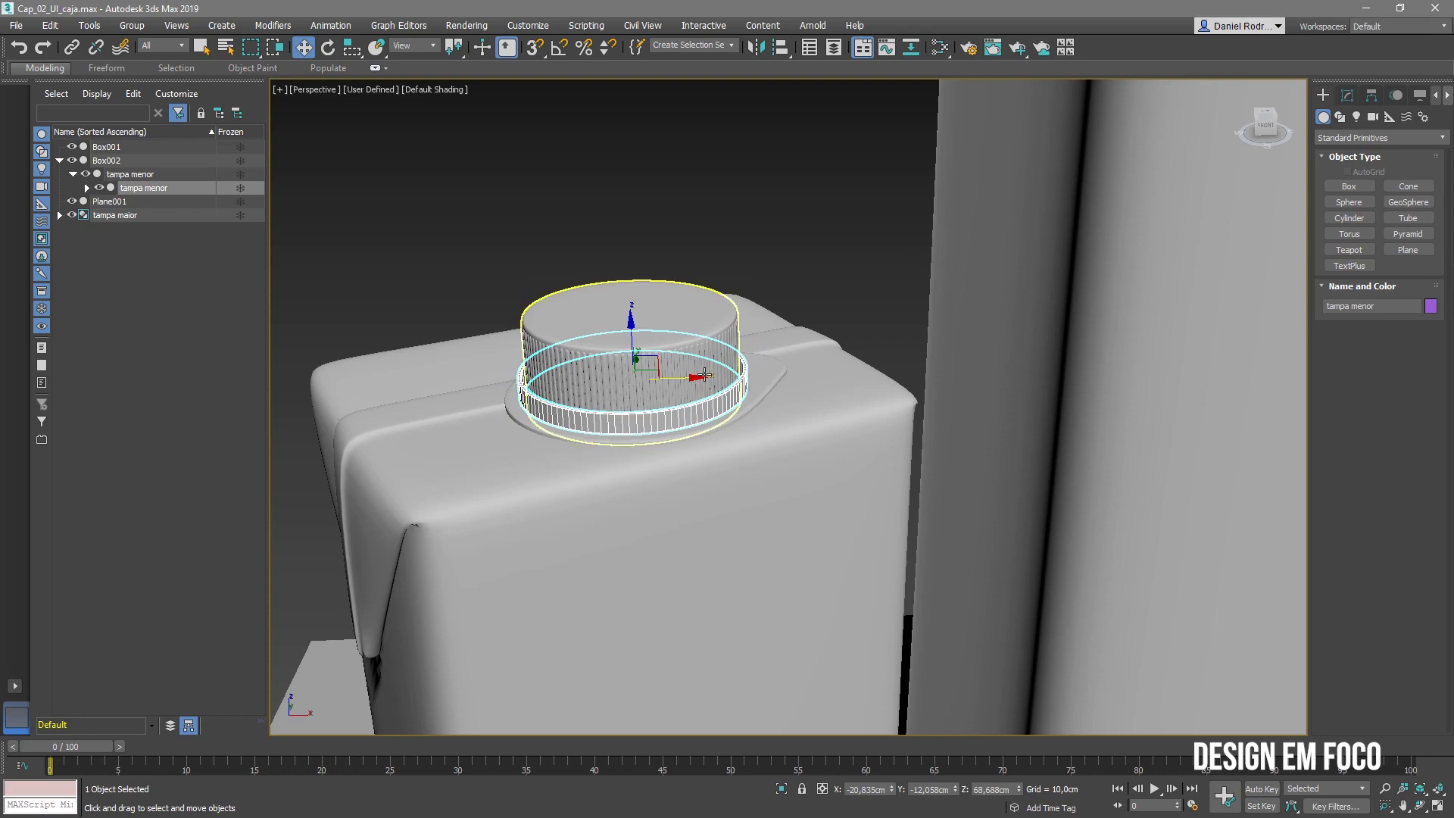
mouse_move(693, 379)
mouse_down()
mouse_move(718, 395)
mouse_move(693, 395)
mouse_up()
click(669, 442)
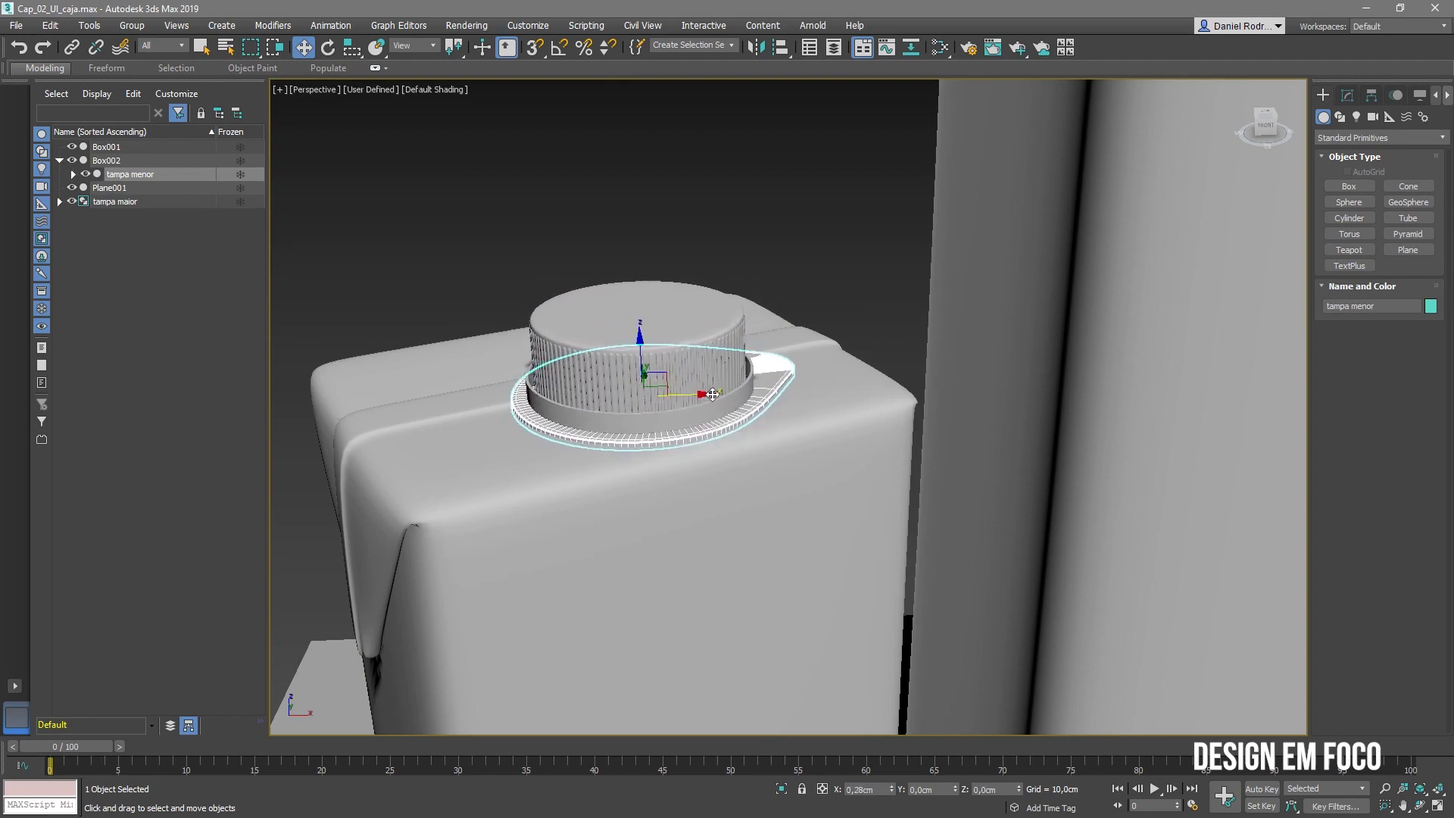
Move the carton body Box002 slightly in negative X to test the links, and inspect it with its cap
click(641, 502)
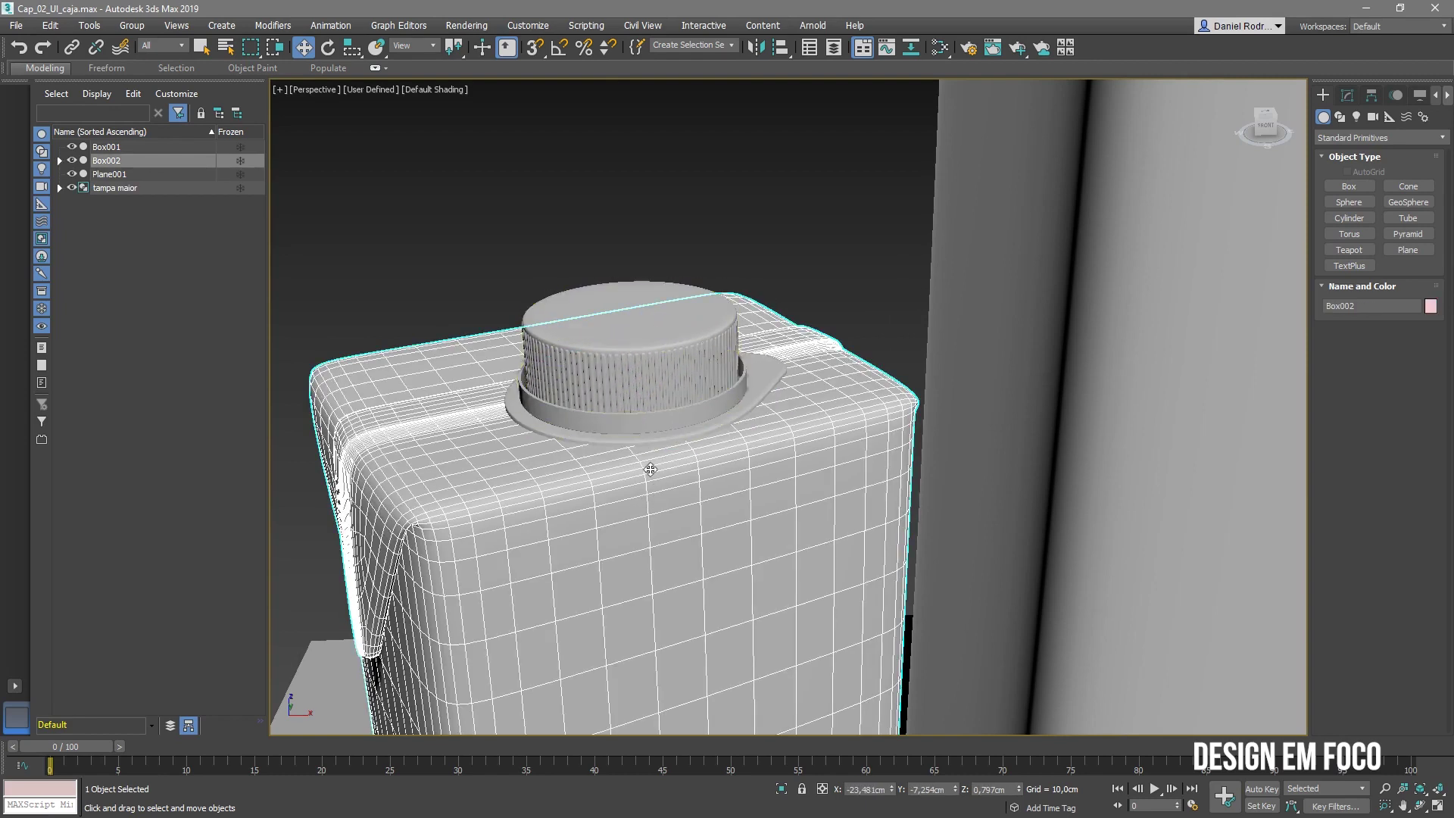
scroll(644, 485, down, 6)
mouse_move(710, 686)
mouse_down()
mouse_move(671, 686)
mouse_move(704, 686)
mouse_up()
scroll(673, 561, up, 5)
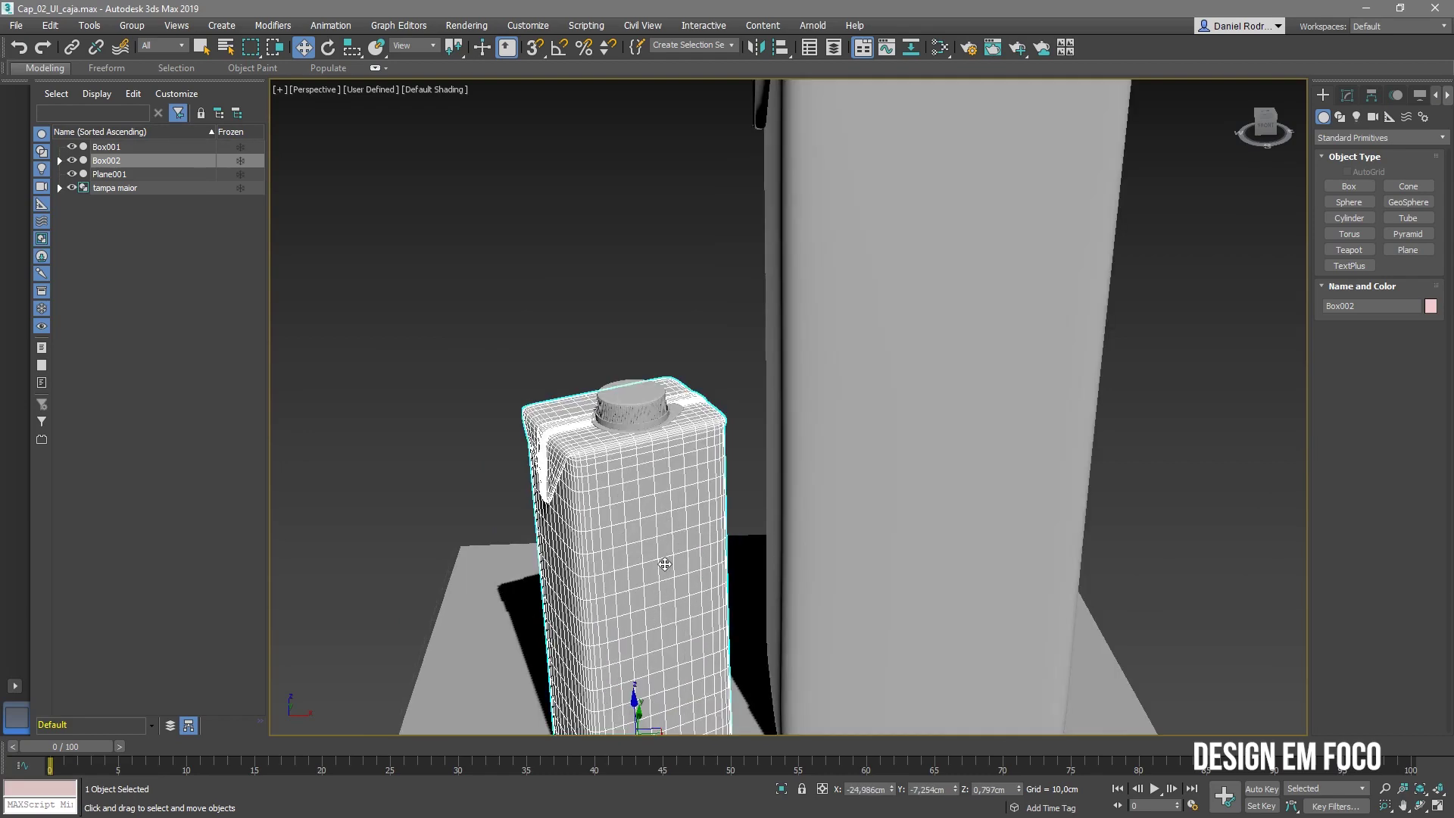
alt+middle_drag(676, 439, 776, 465)
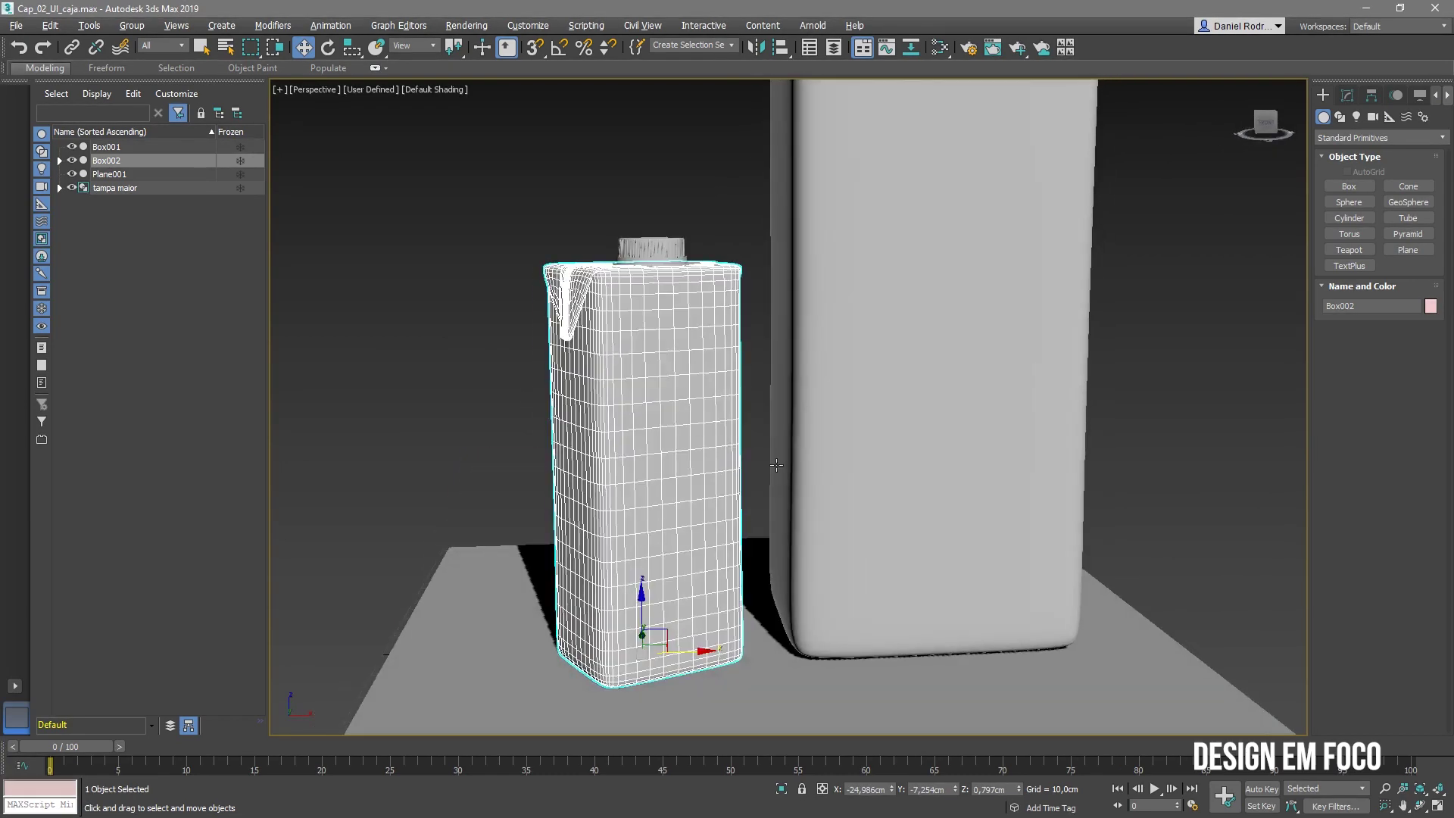
Expand the Box002 hierarchy and select each linked cap part and the body in turn to examine the parent-child chain
click(59, 160)
click(74, 174)
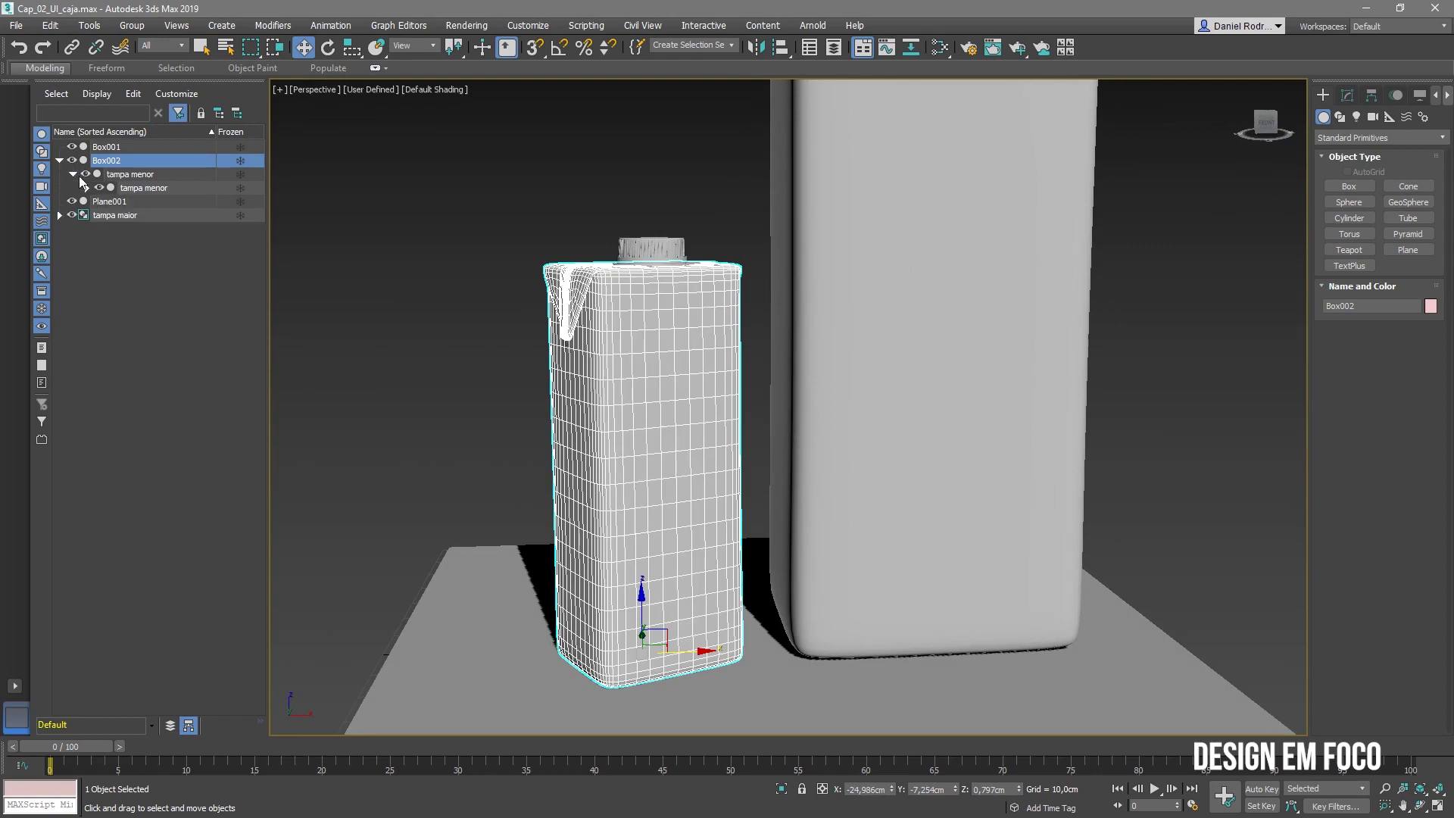
click(87, 188)
click(164, 202)
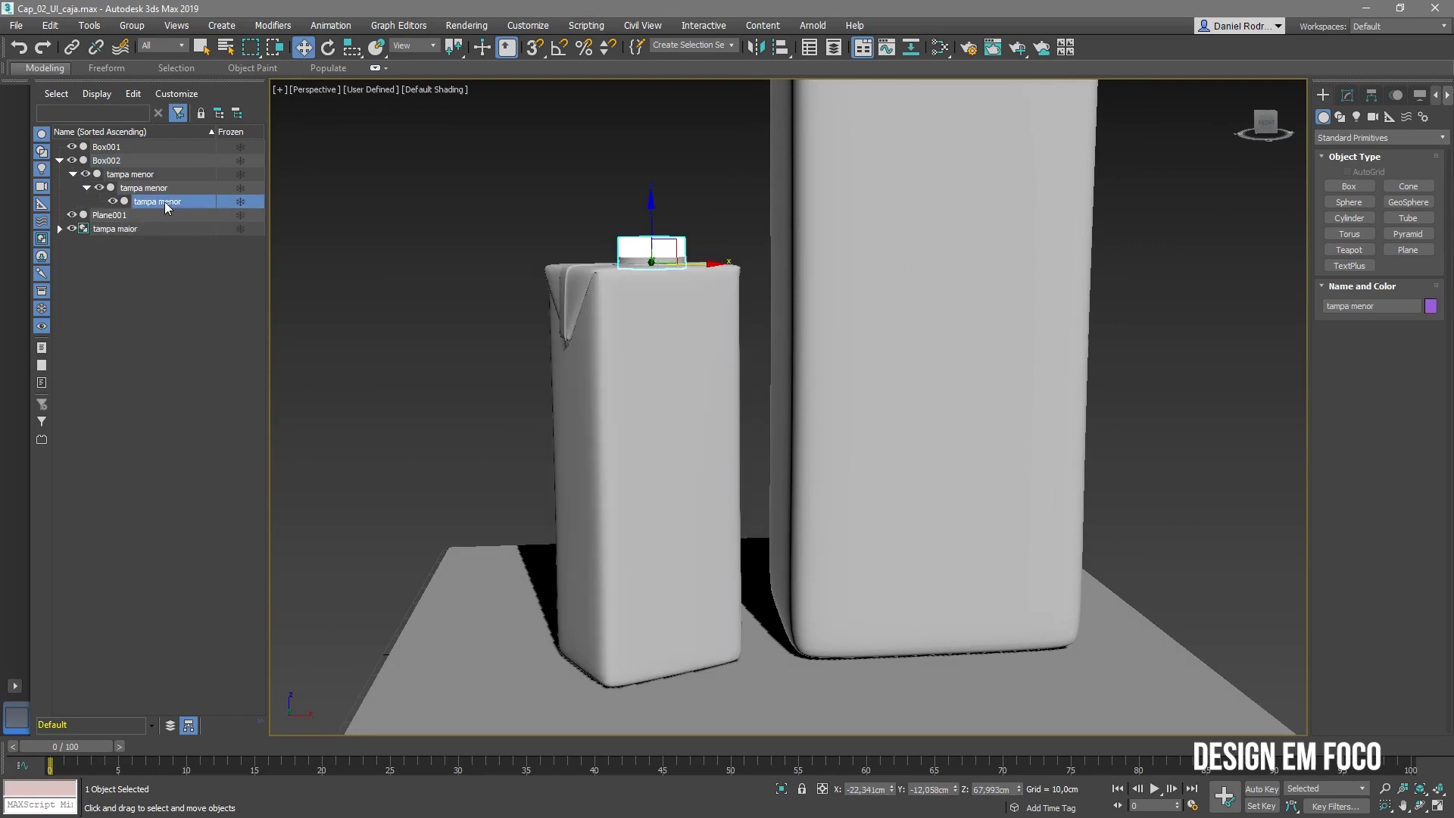
alt+middle_drag(569, 314, 596, 342)
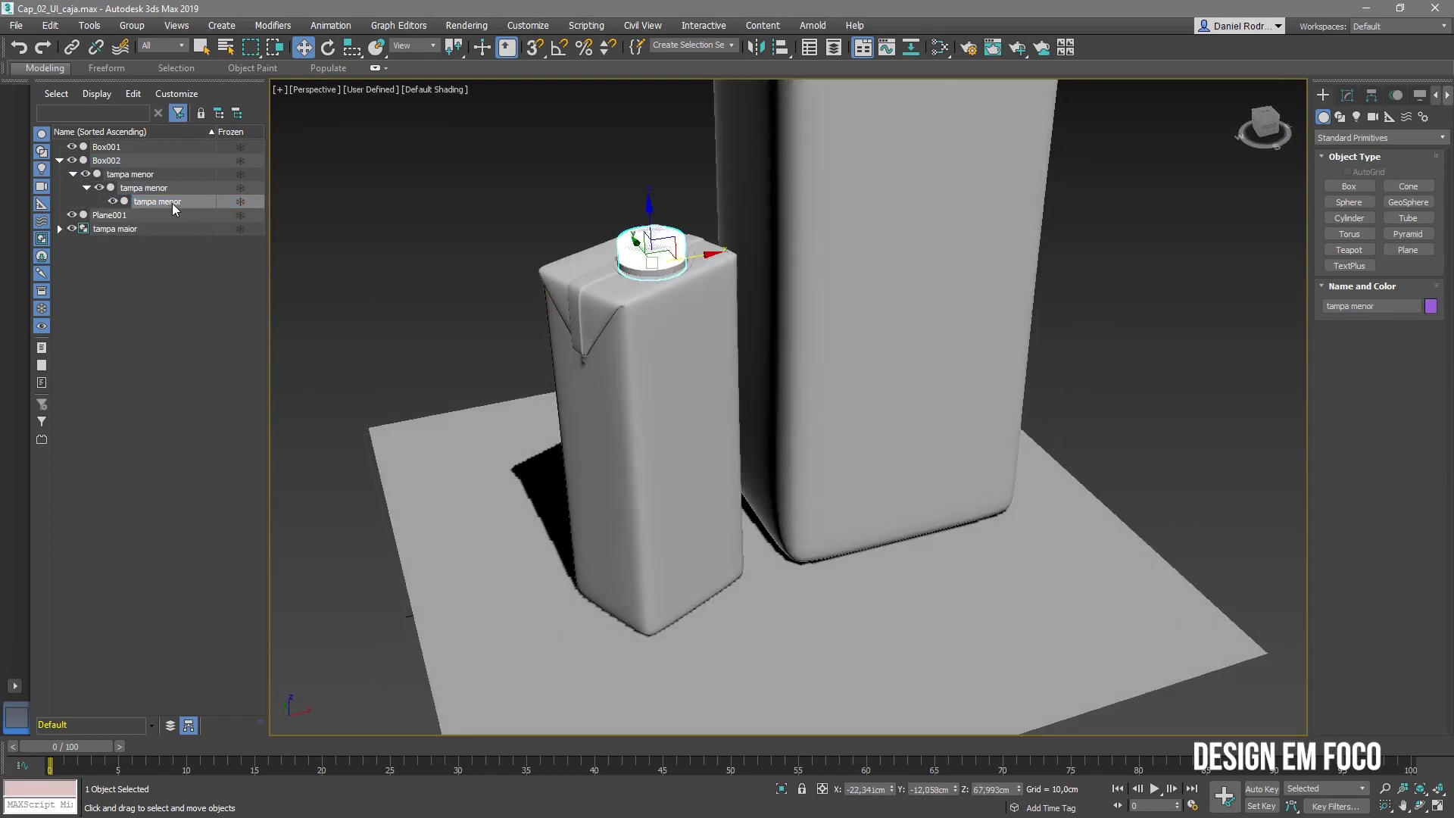
click(142, 189)
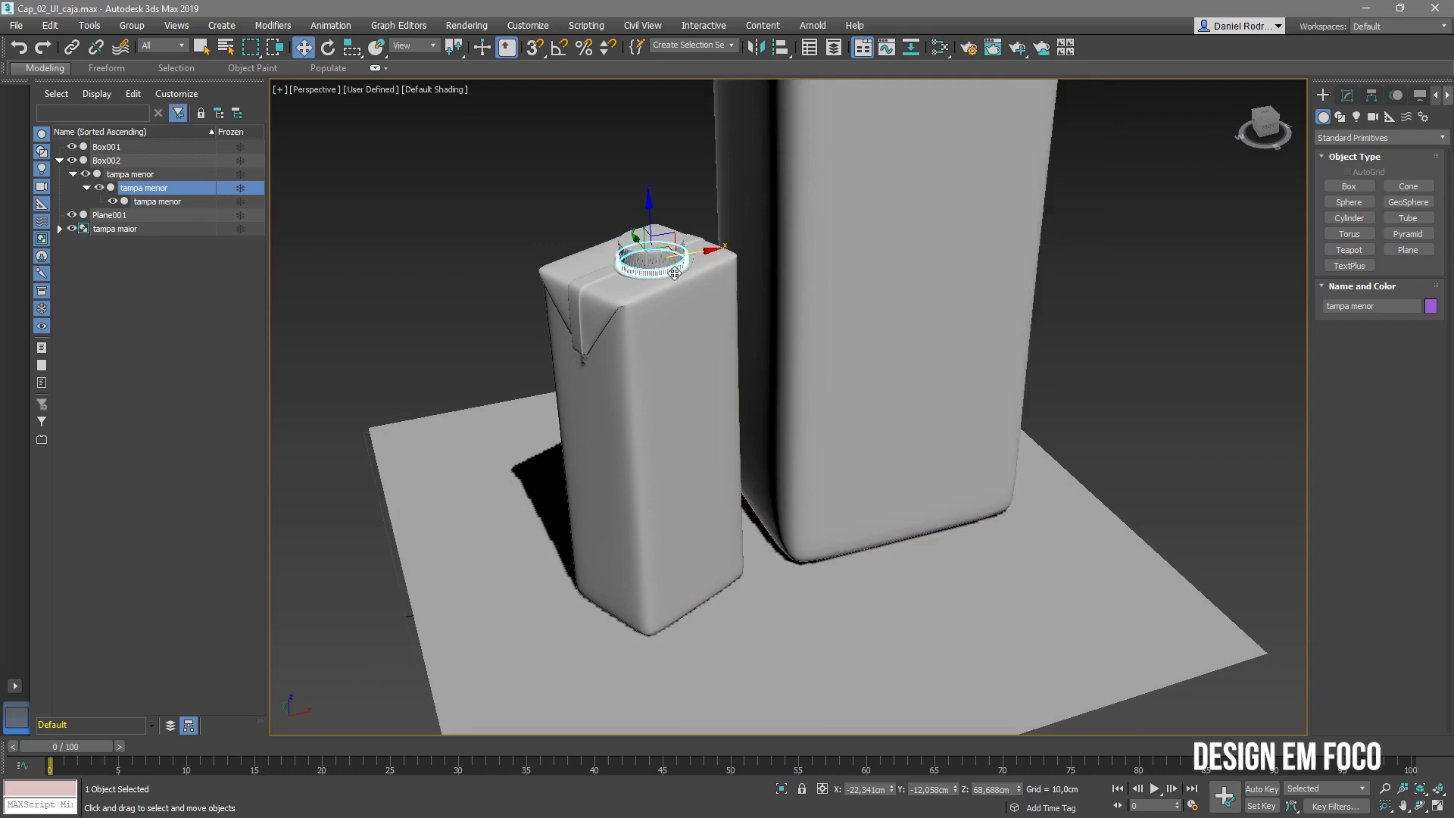
scroll(674, 274, up, 6)
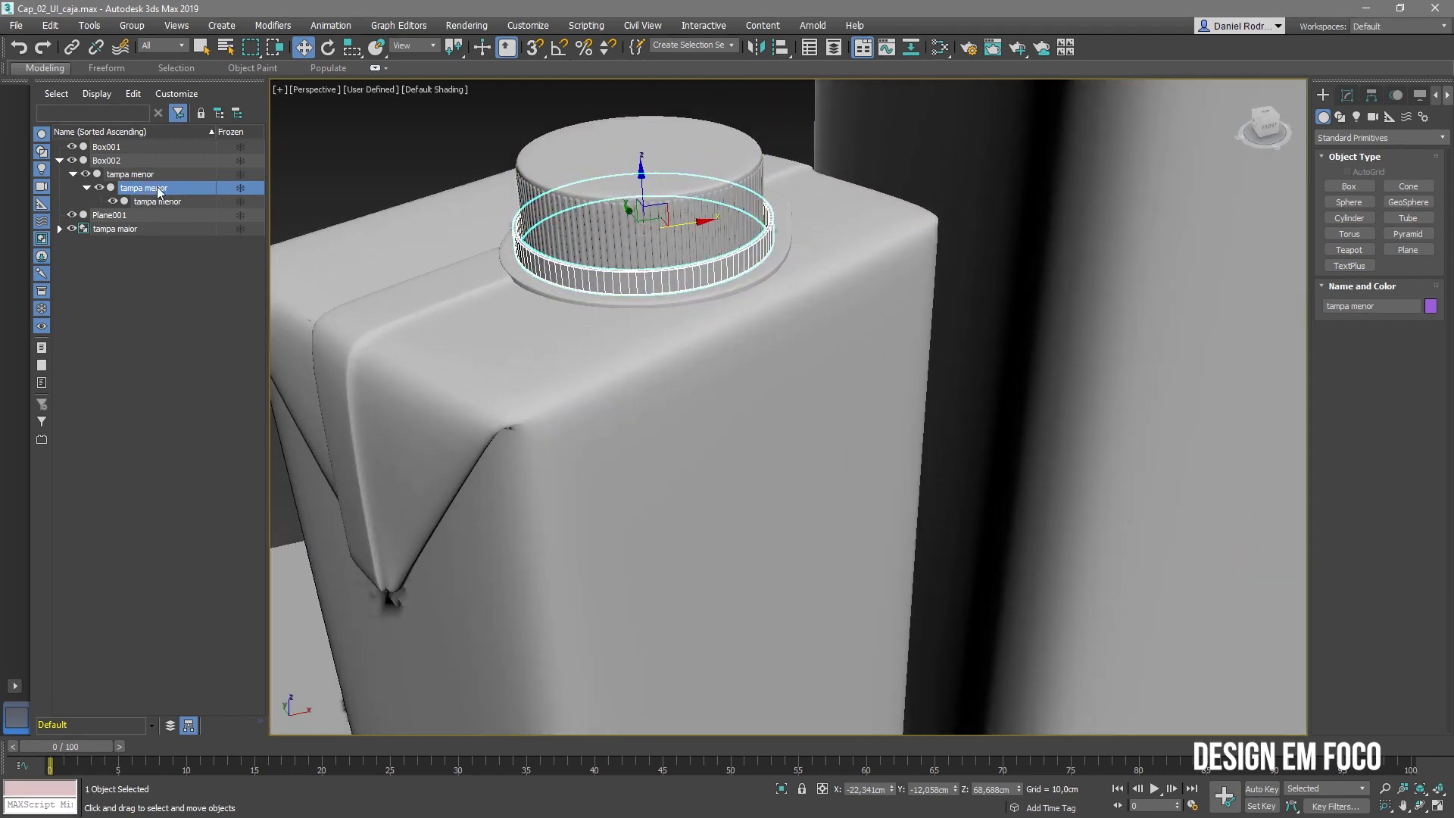
click(131, 175)
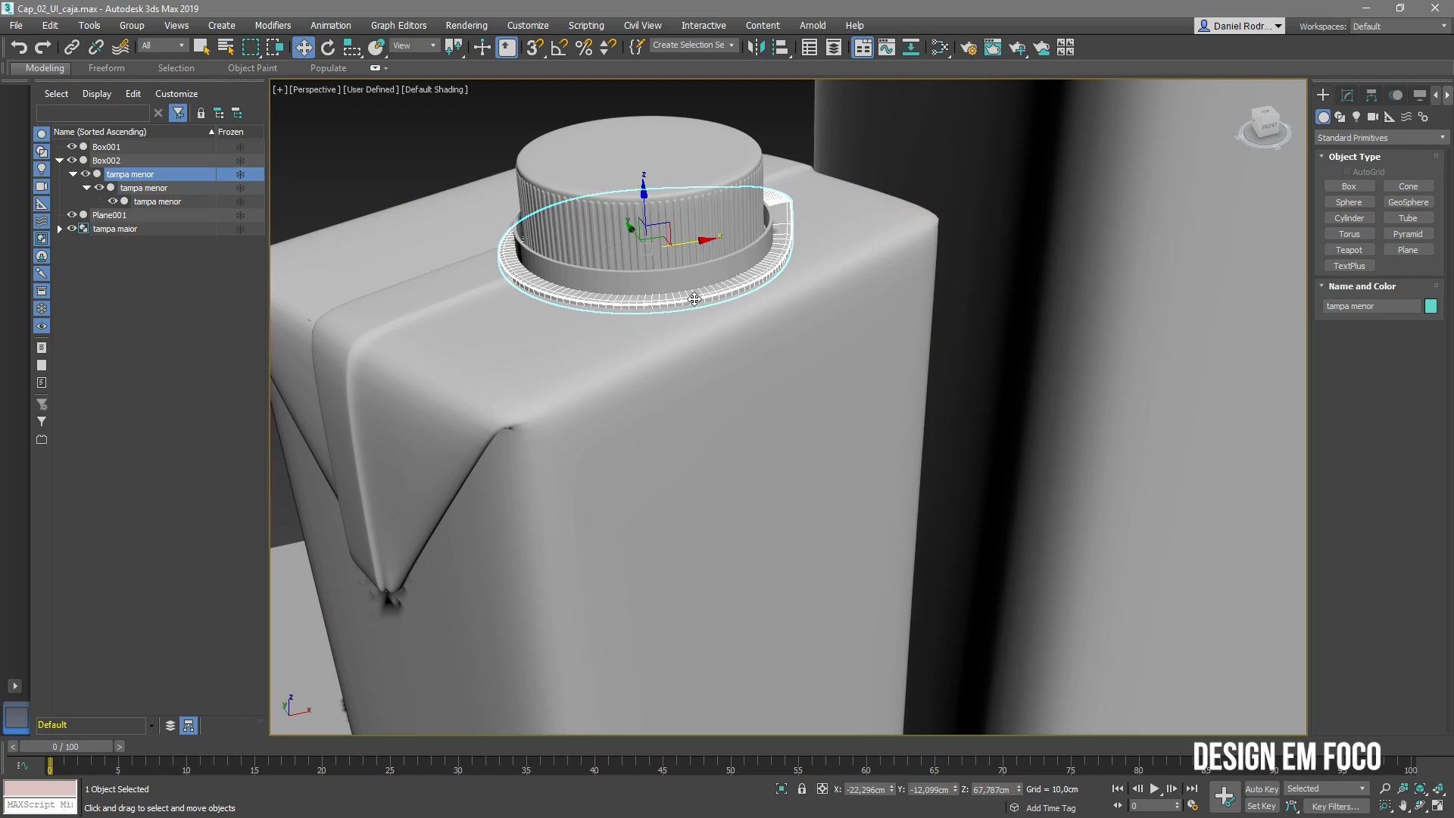
click(113, 162)
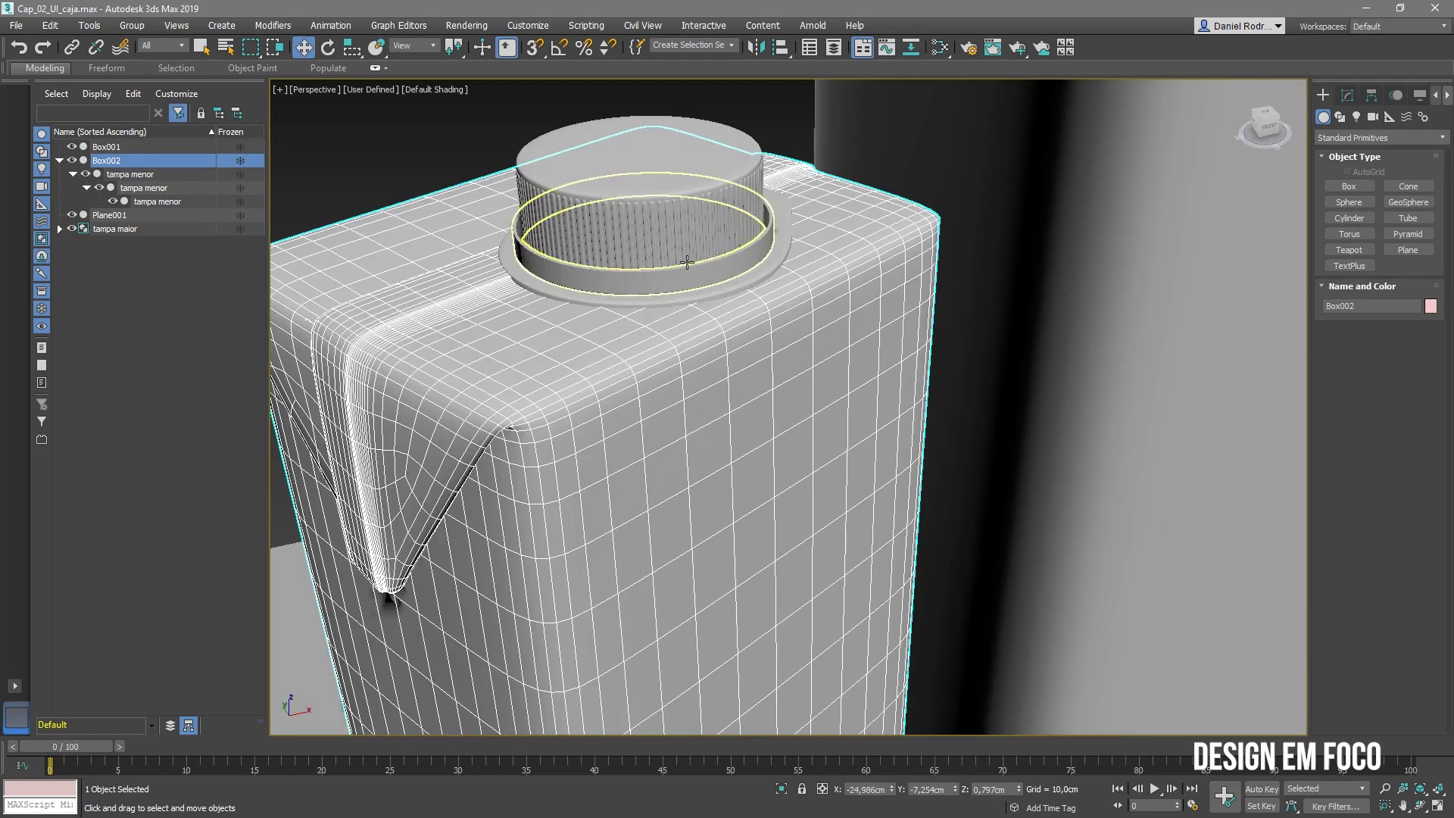
scroll(680, 256, down, 3)
middle_drag(698, 319, 671, 363)
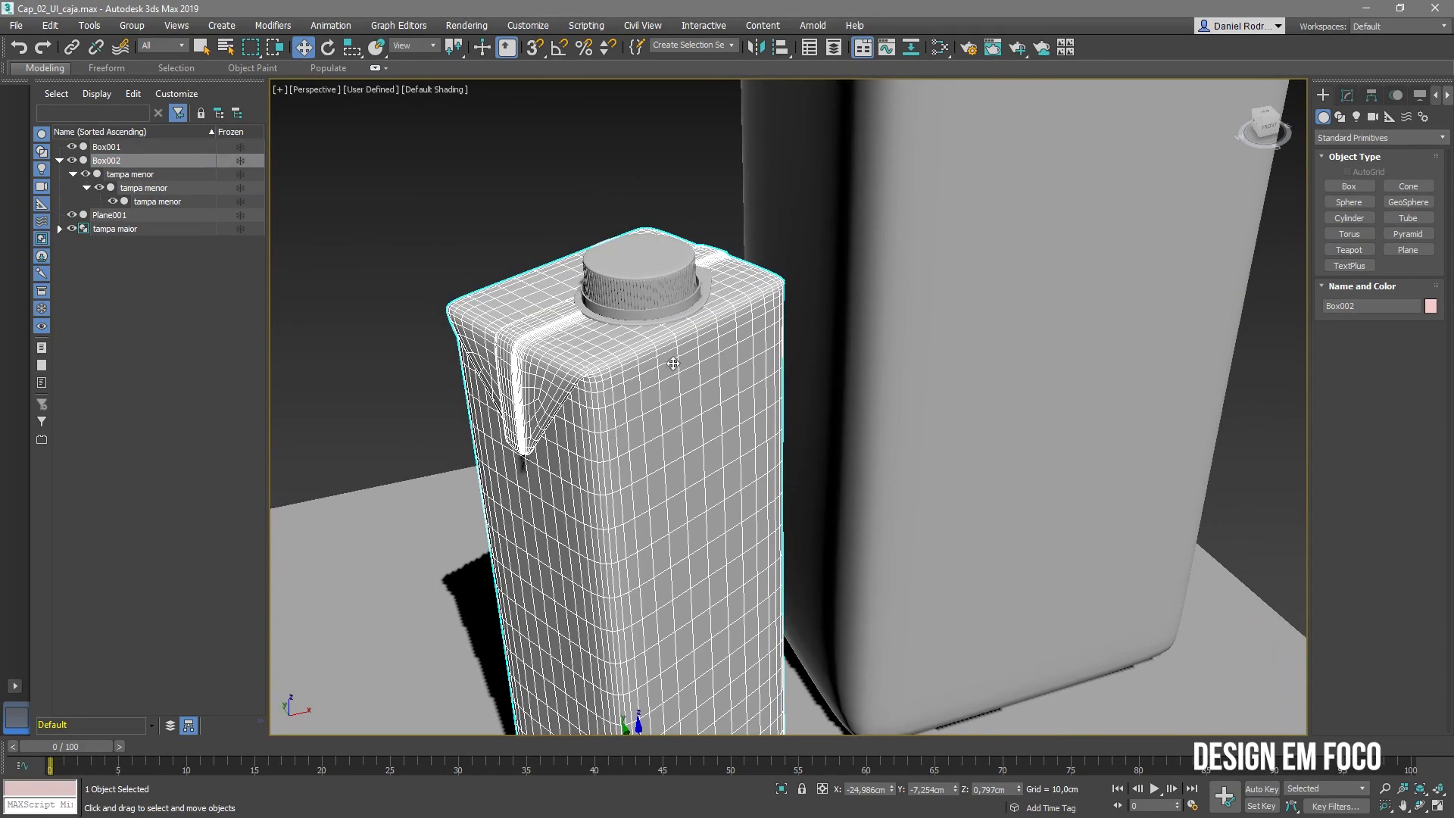
Try moving the small carton's ribbed cap along X, and undo the move
click(648, 274)
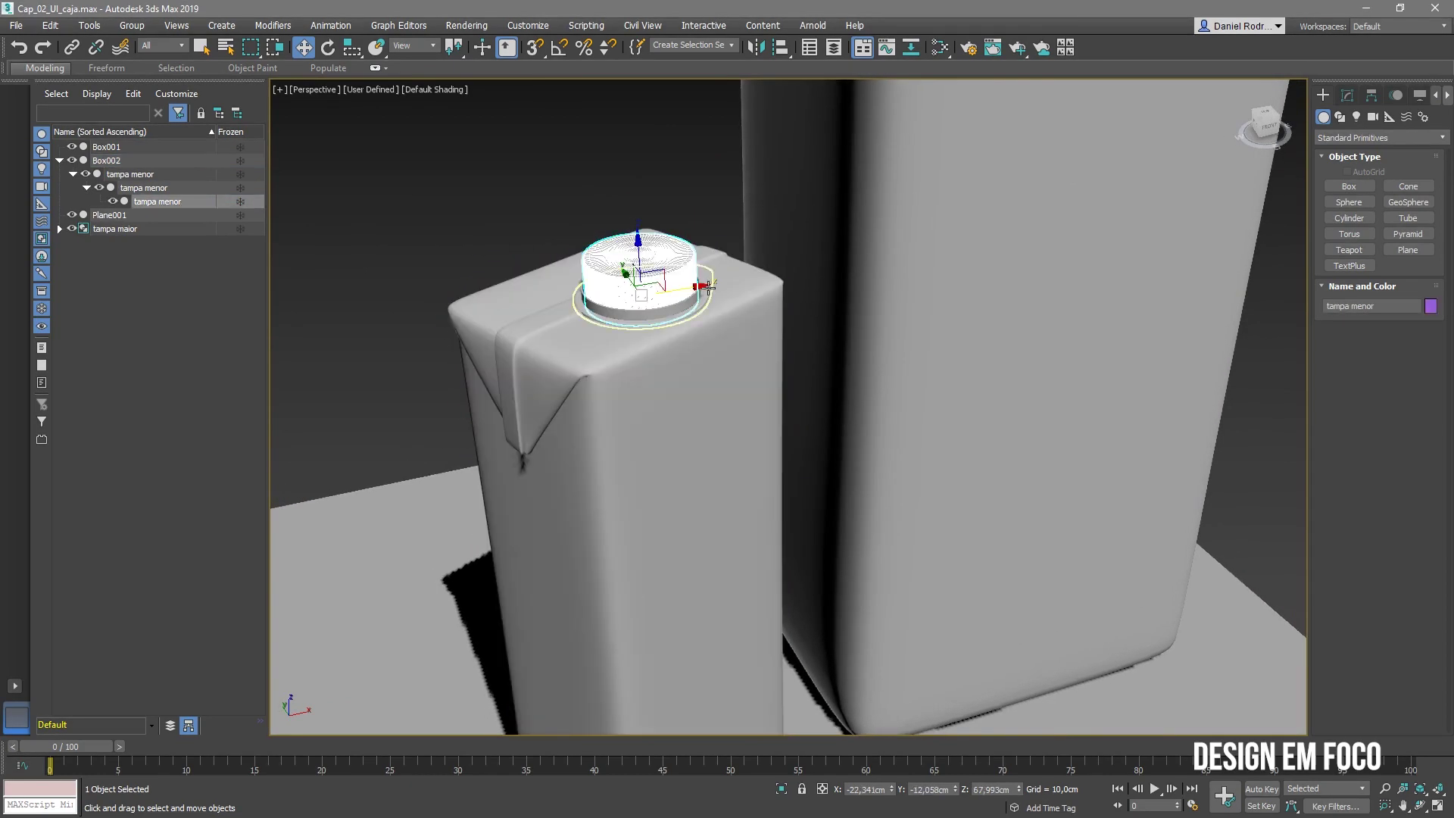
drag(706, 287, 678, 288)
key(ctrl+z)
Ungroup the large carton's cap group "tampa maior"
scroll(682, 303, down, 4)
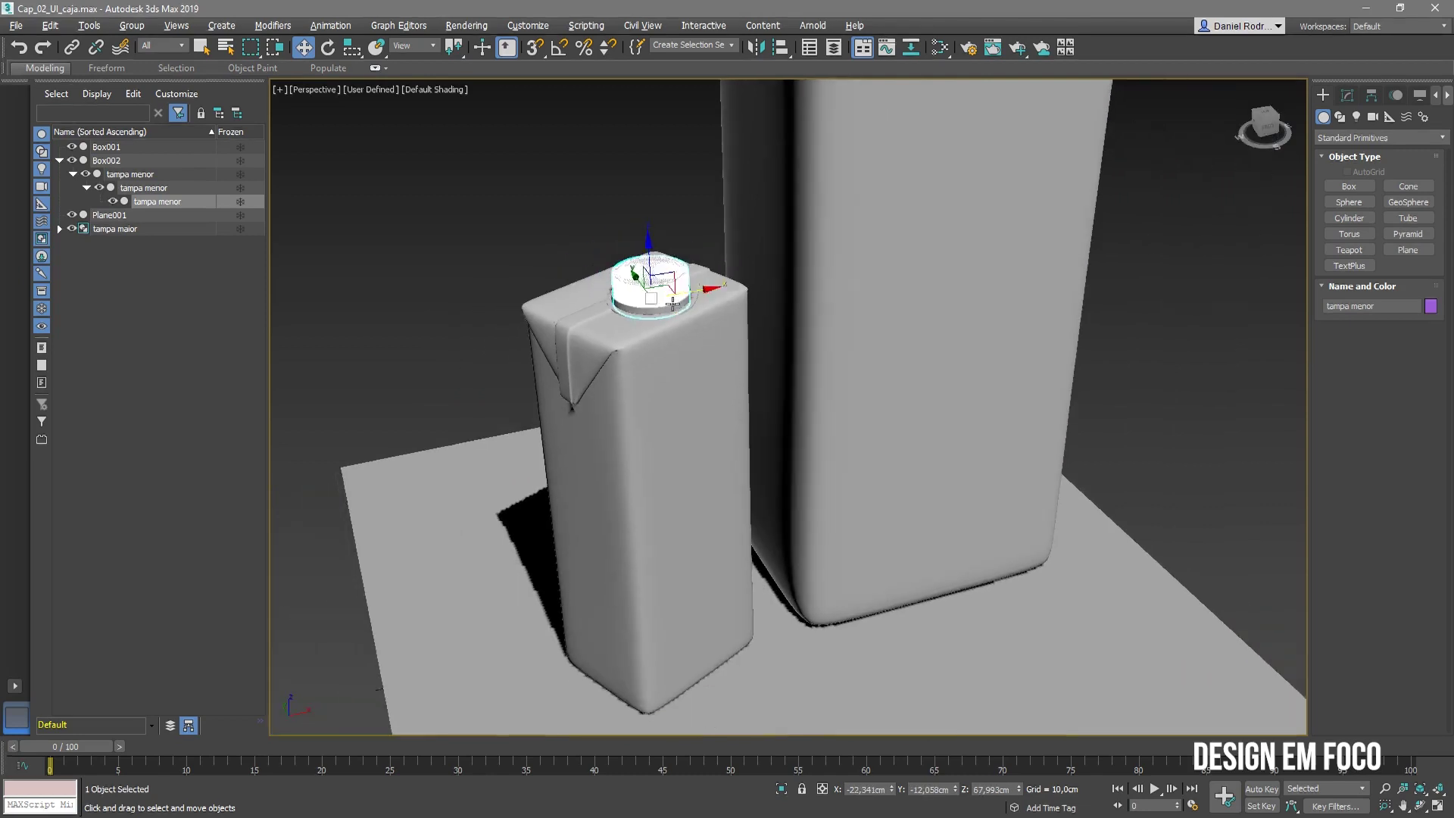
scroll(684, 340, up, 2)
scroll(712, 329, down, 5)
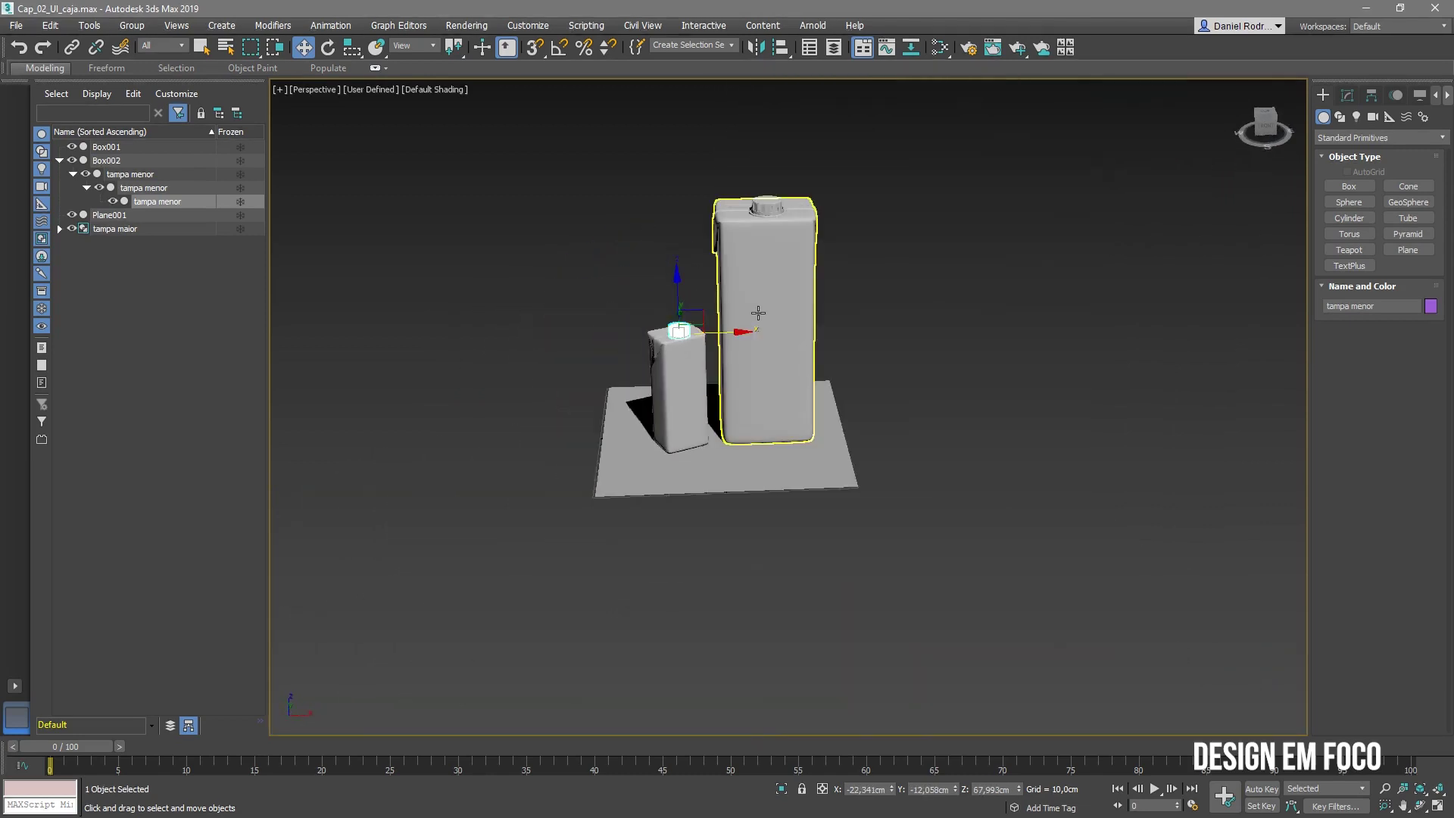
scroll(757, 322, up, 6)
scroll(780, 342, down, 6)
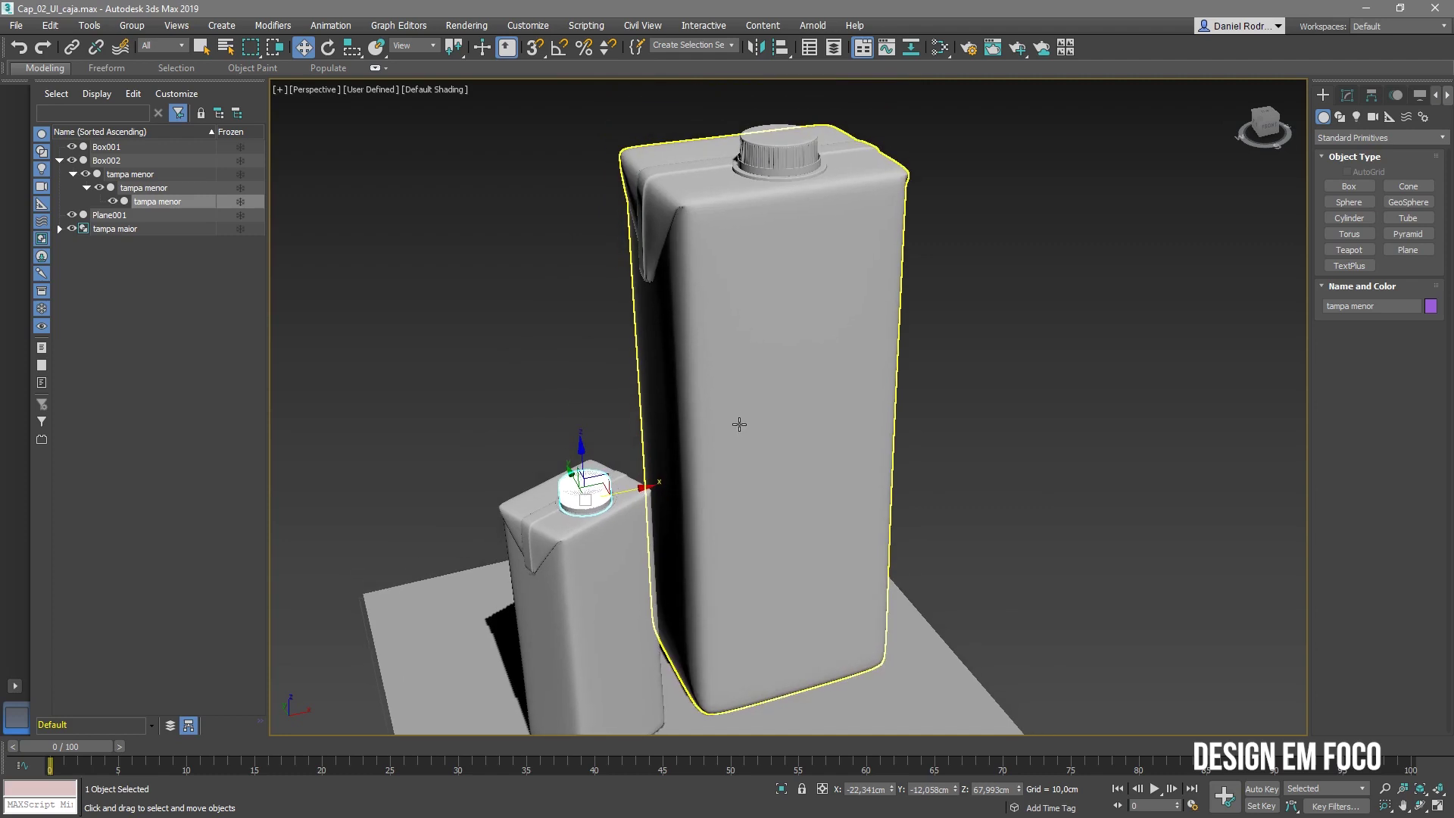
alt+middle_drag(764, 418, 766, 405)
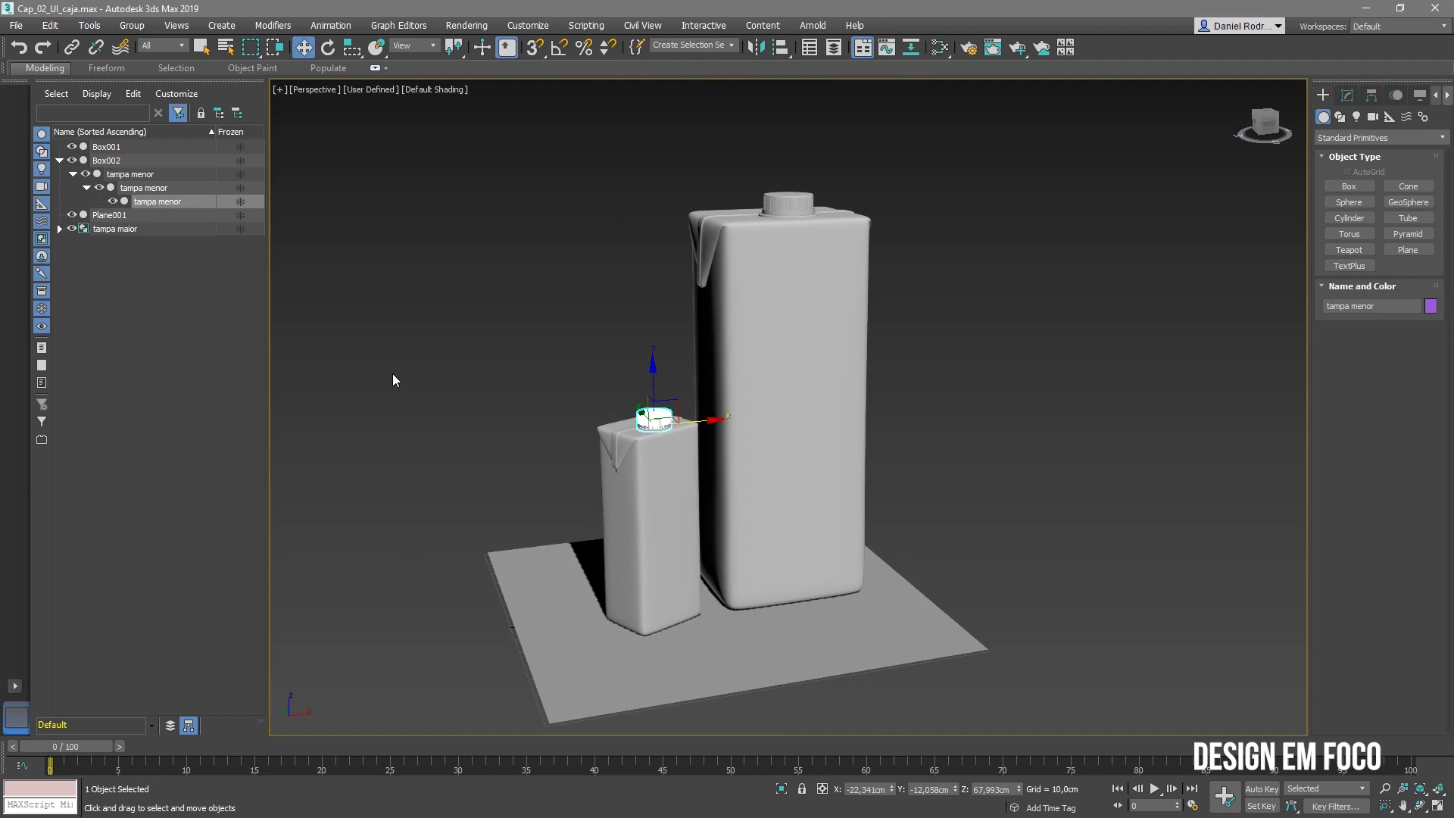
click(210, 361)
click(121, 229)
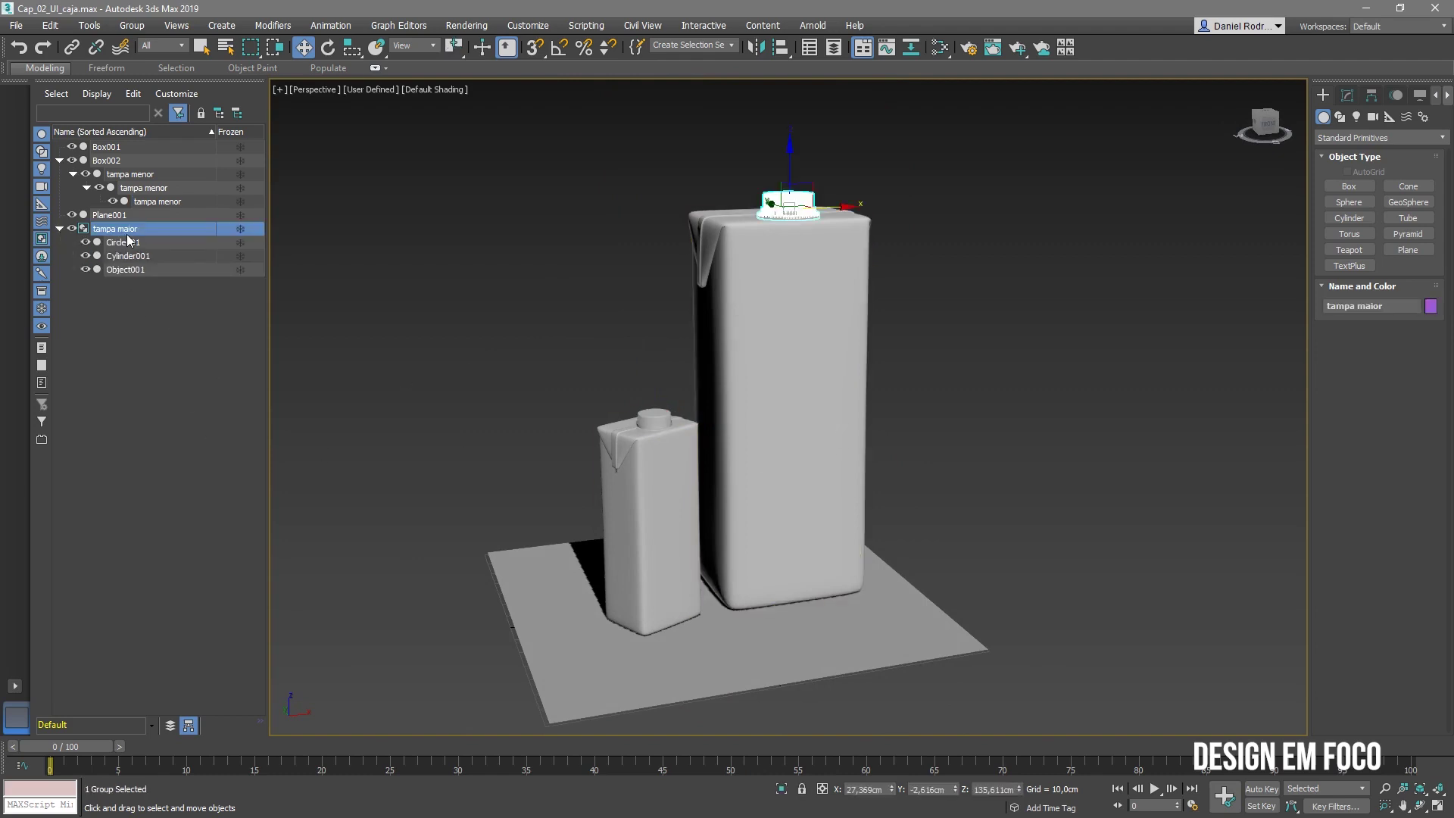
click(131, 26)
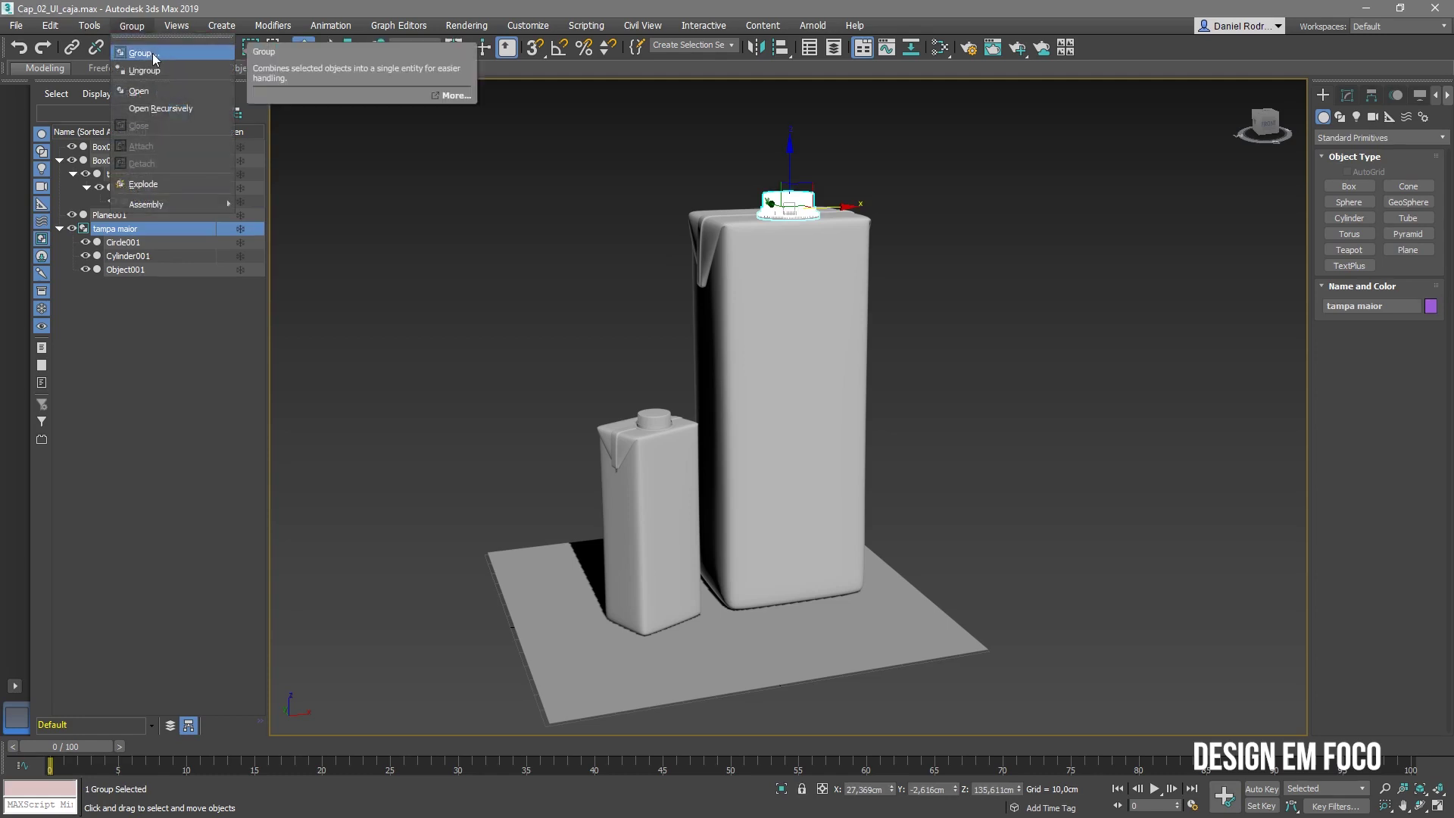
click(144, 70)
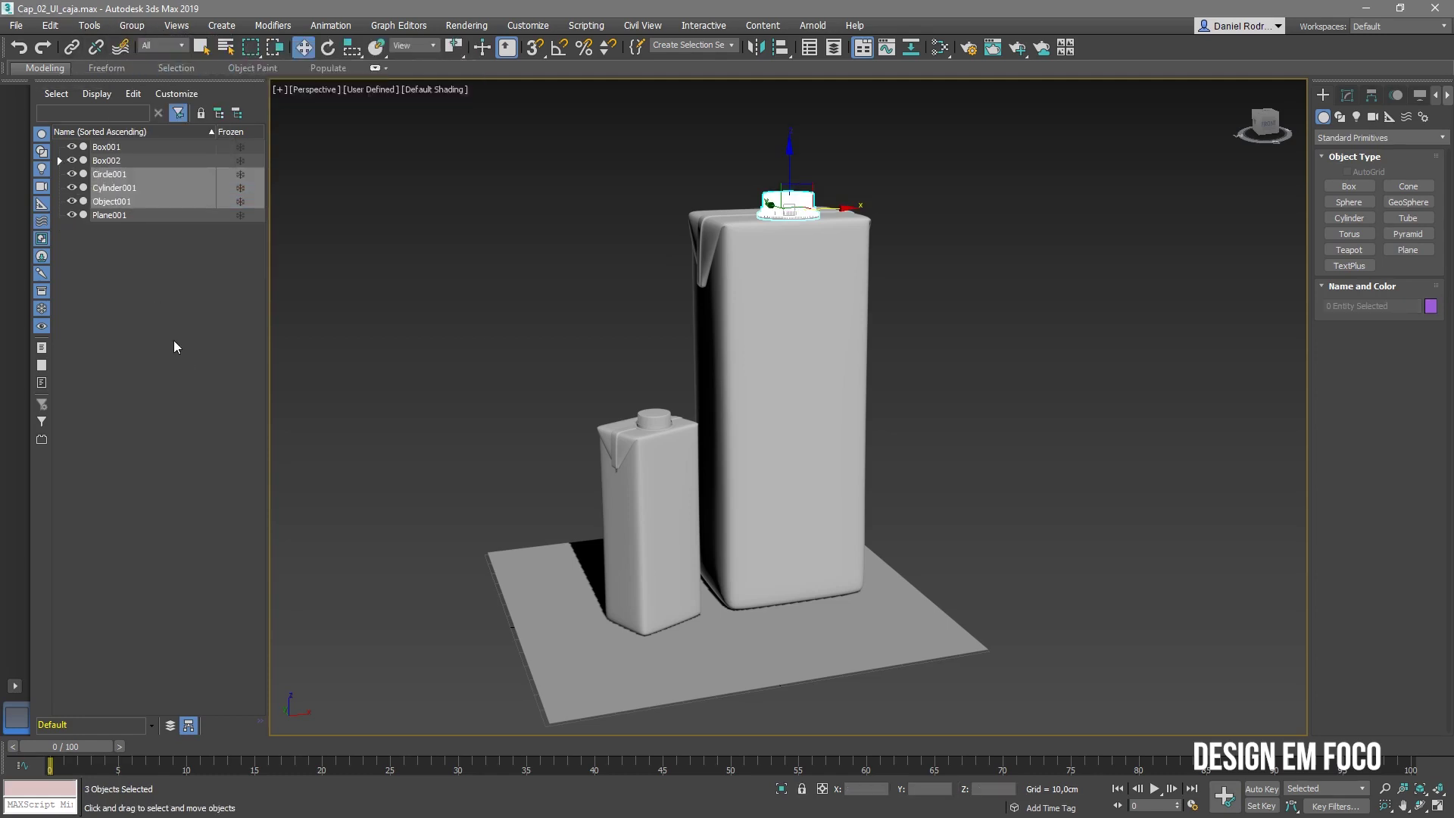
Frame the large cap and select Object001, Cylinder001 and Circle001 individually to identify its parts
alt+middle_drag(740, 253, 694, 160)
key(z)
scroll(723, 218, down, 5)
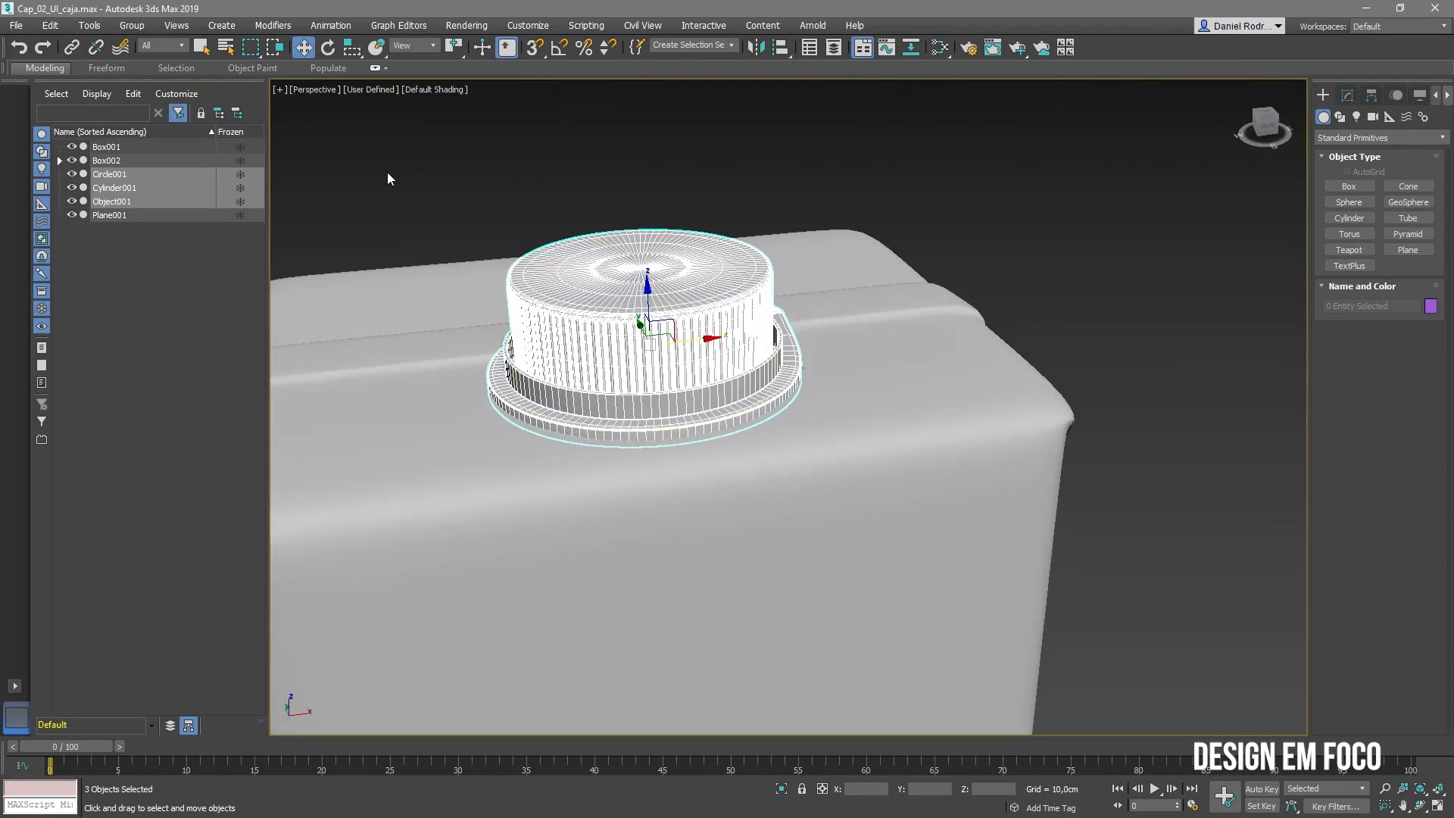
click(116, 225)
click(116, 202)
click(121, 189)
click(120, 175)
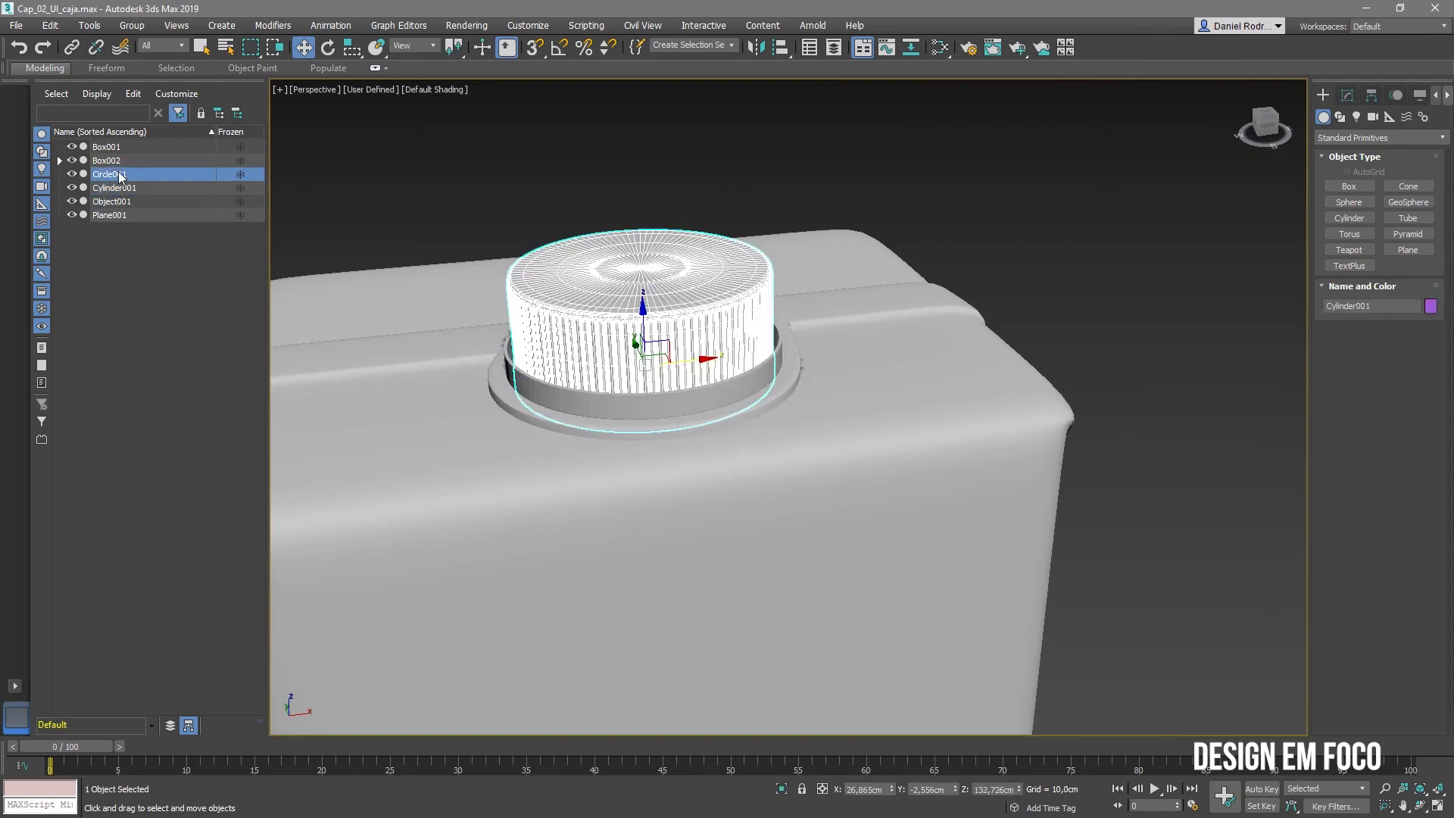
click(128, 190)
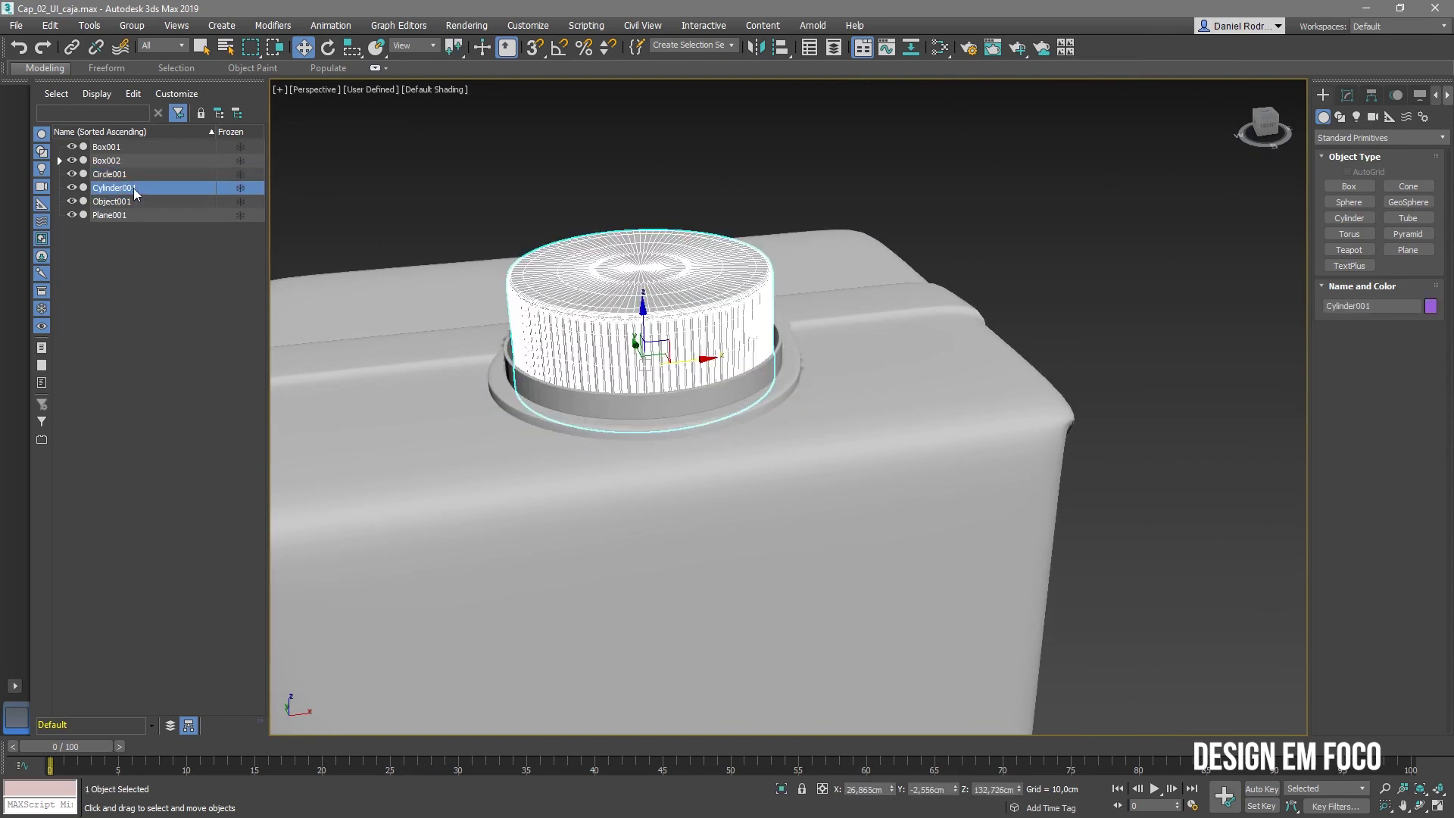
click(125, 201)
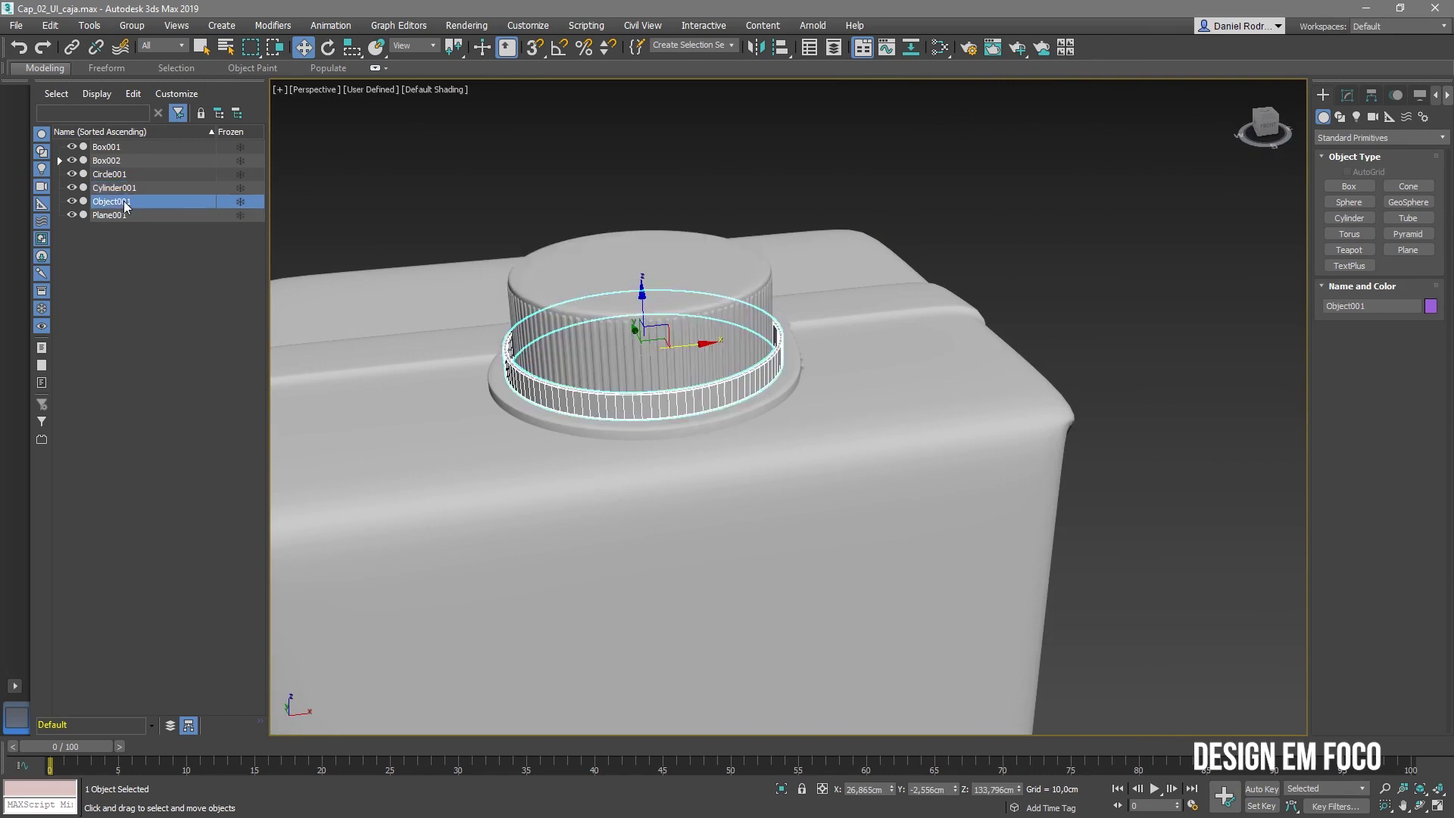
Make the ribbed cap Cylinder001 a child of the ring Object001 in the scene hierarchy
click(127, 190)
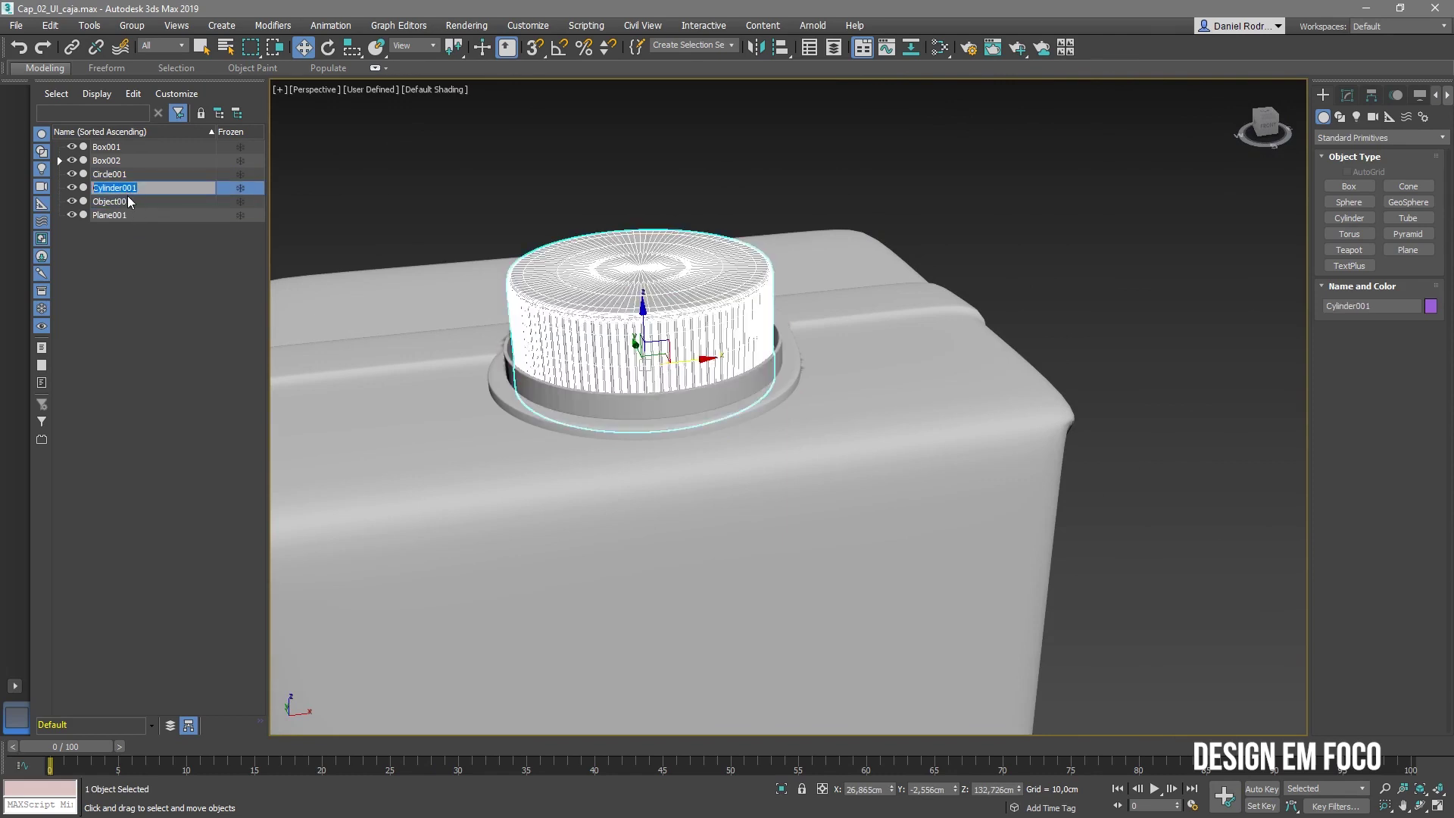
click(129, 267)
drag(127, 192, 124, 203)
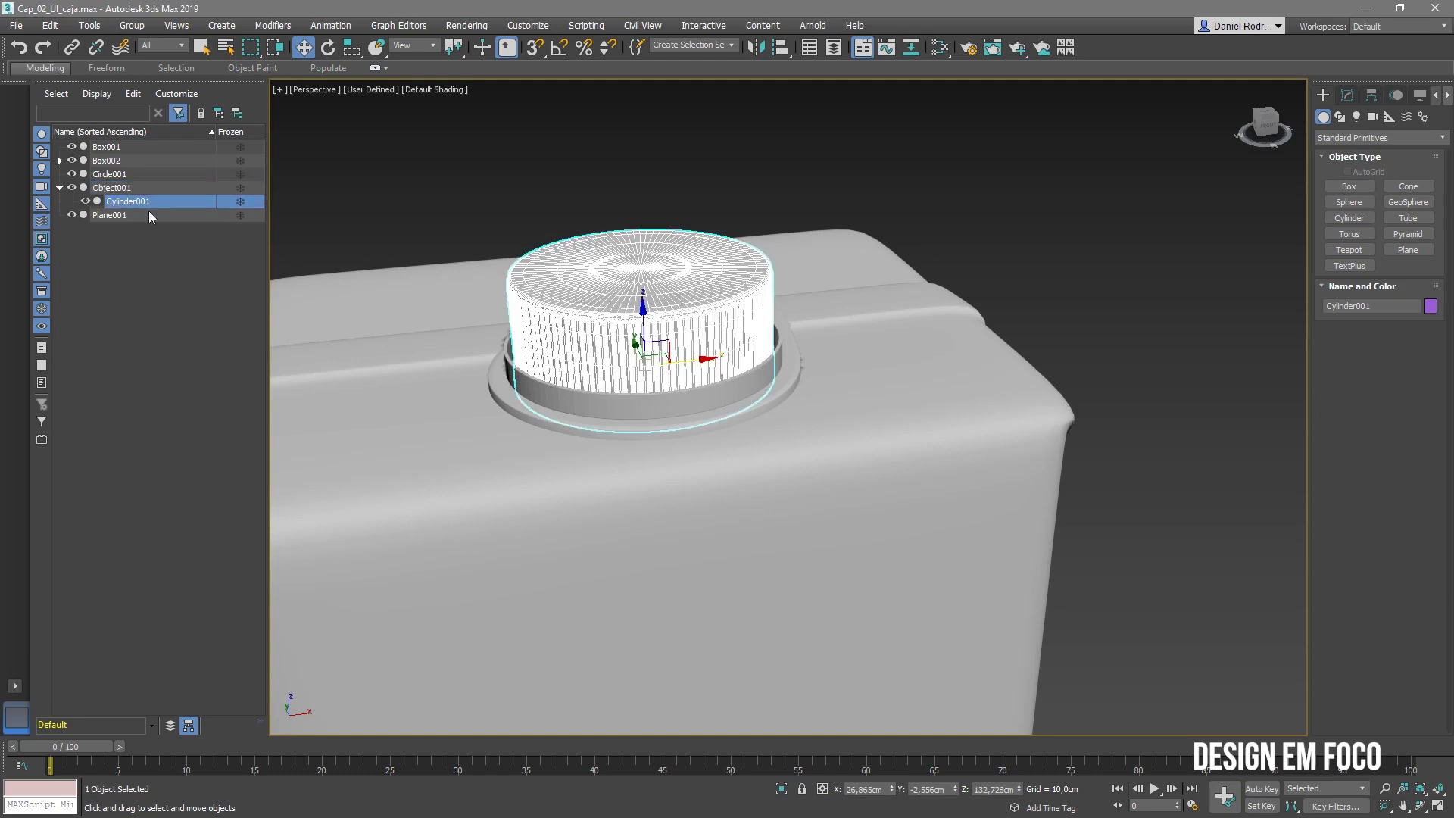
Test the link by moving the ring Object001 along X, and undo the move
click(126, 188)
click(712, 342)
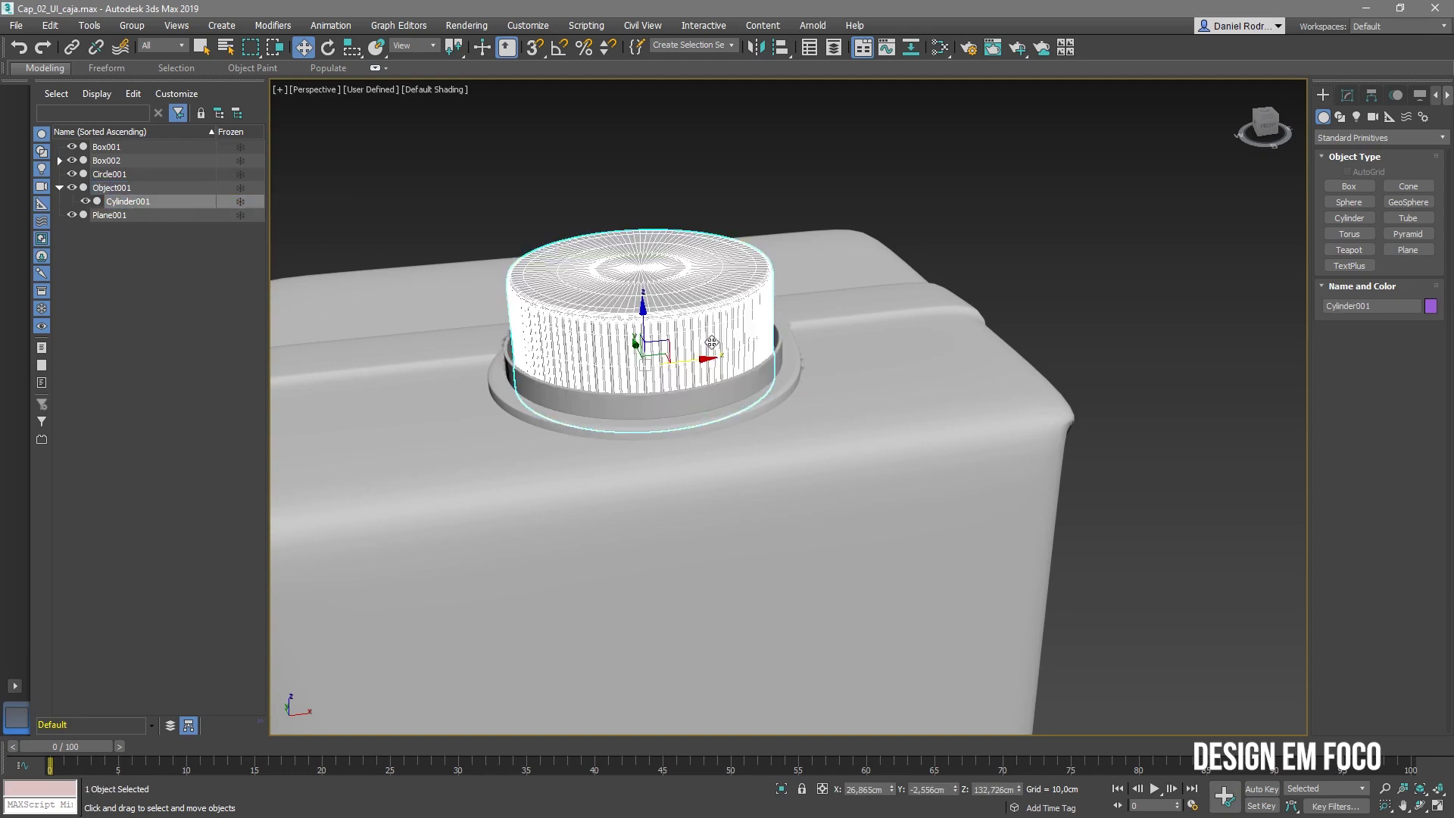
click(131, 189)
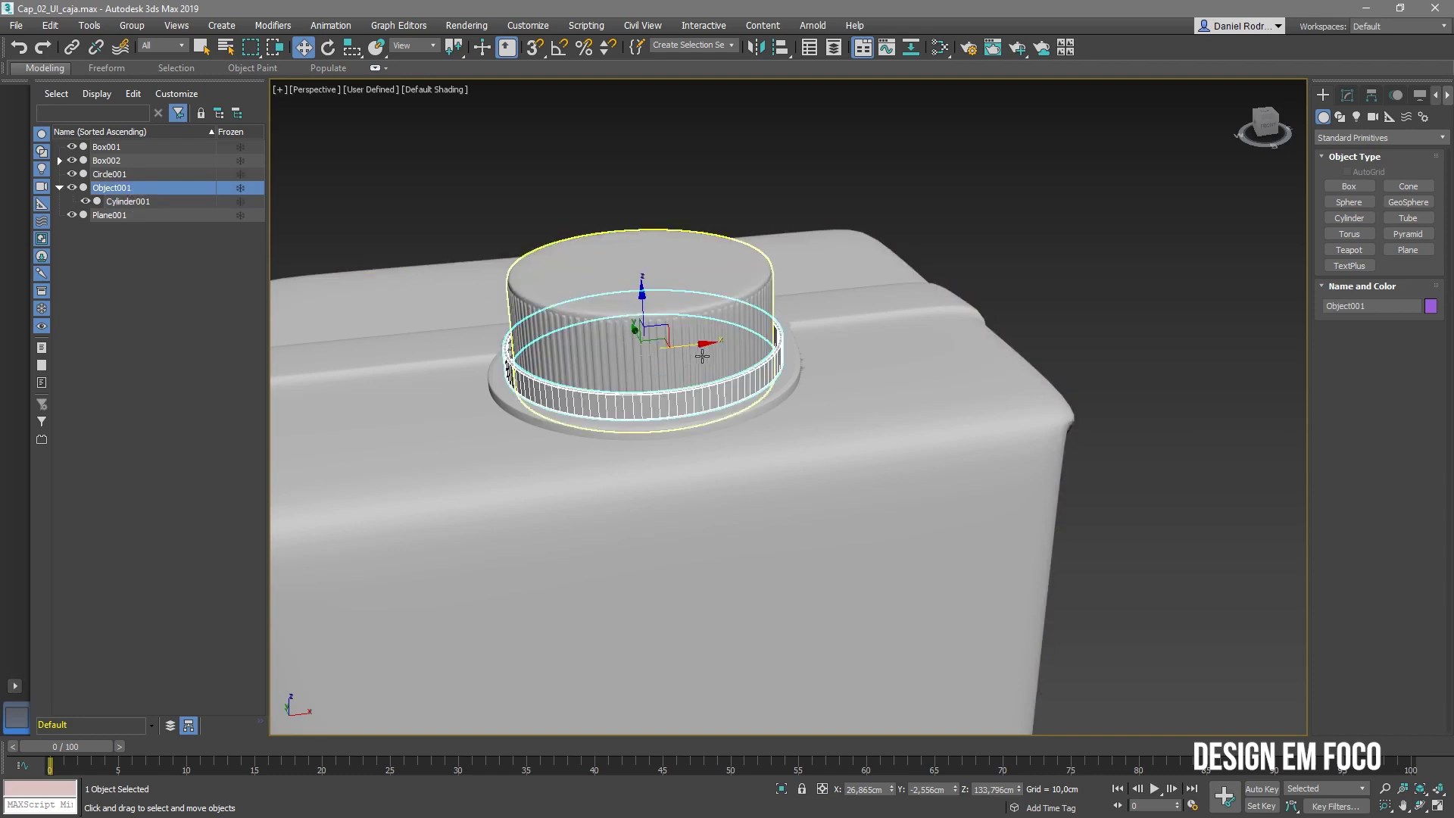
drag(702, 356, 721, 354)
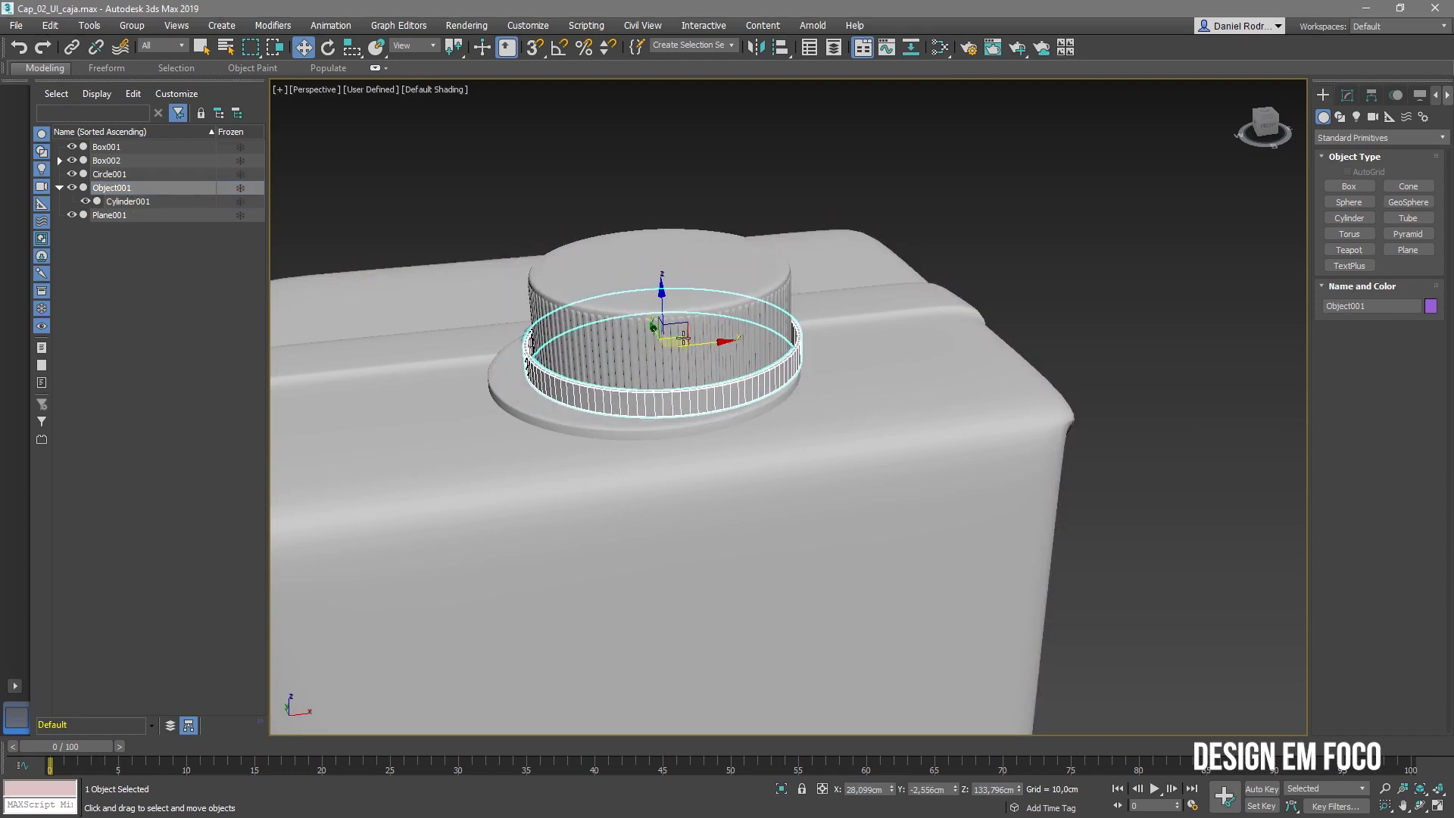
key(ctrl+z)
Make the ring Object001 a child of the base flange Circle001, and test the link by moving the flange along X
click(110, 176)
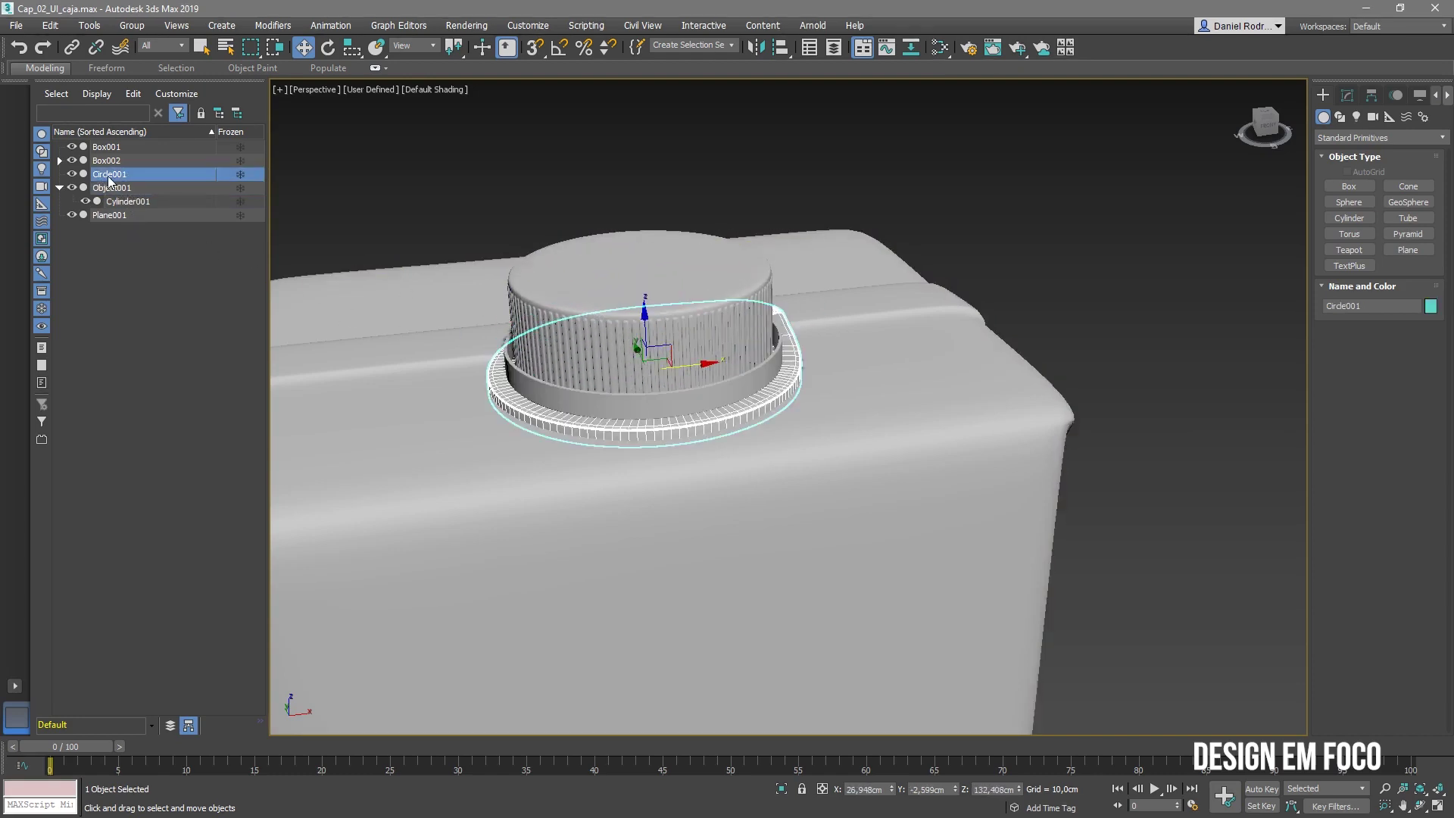
click(111, 191)
click(118, 175)
click(115, 189)
drag(116, 190, 110, 182)
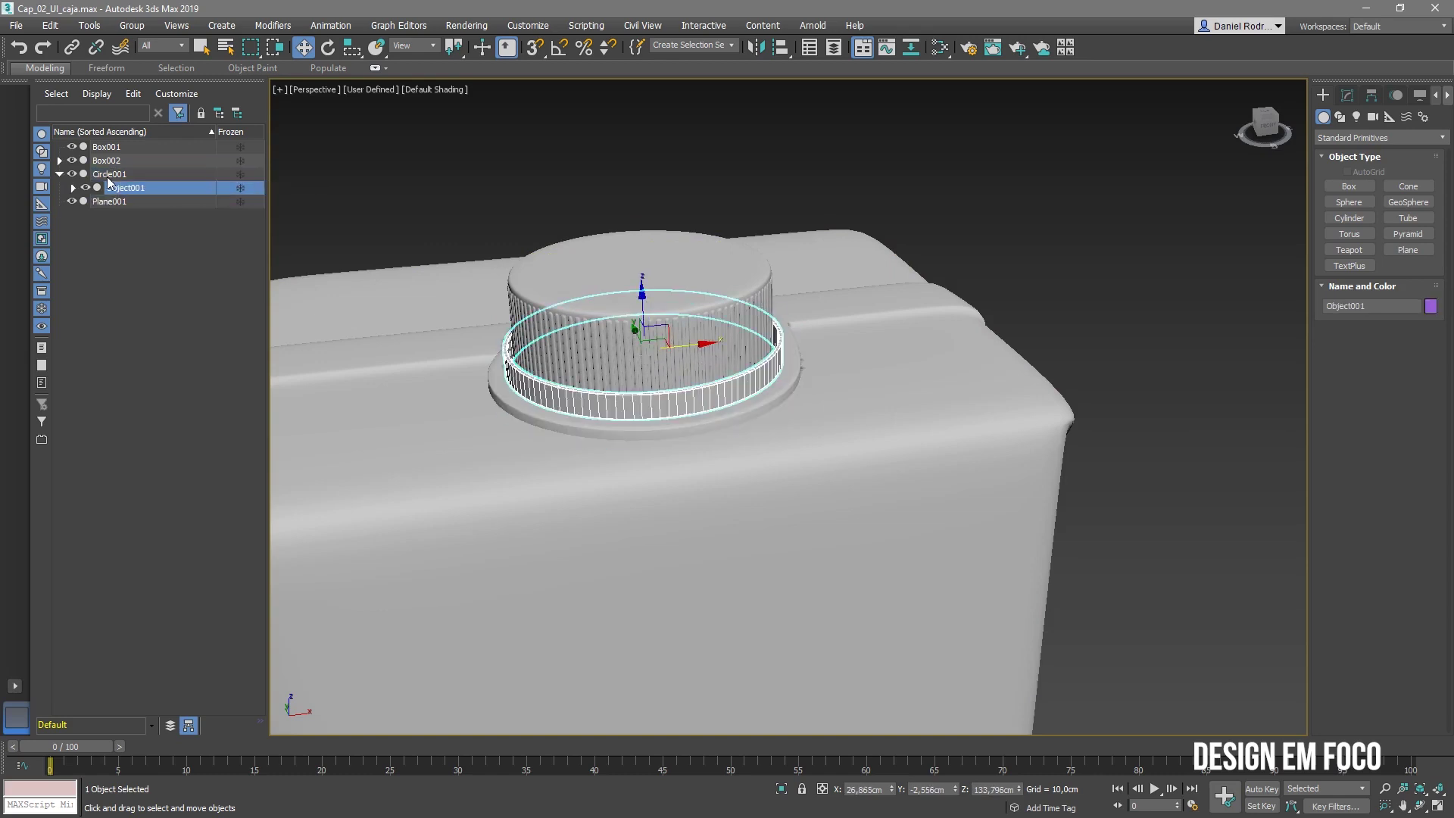
click(72, 189)
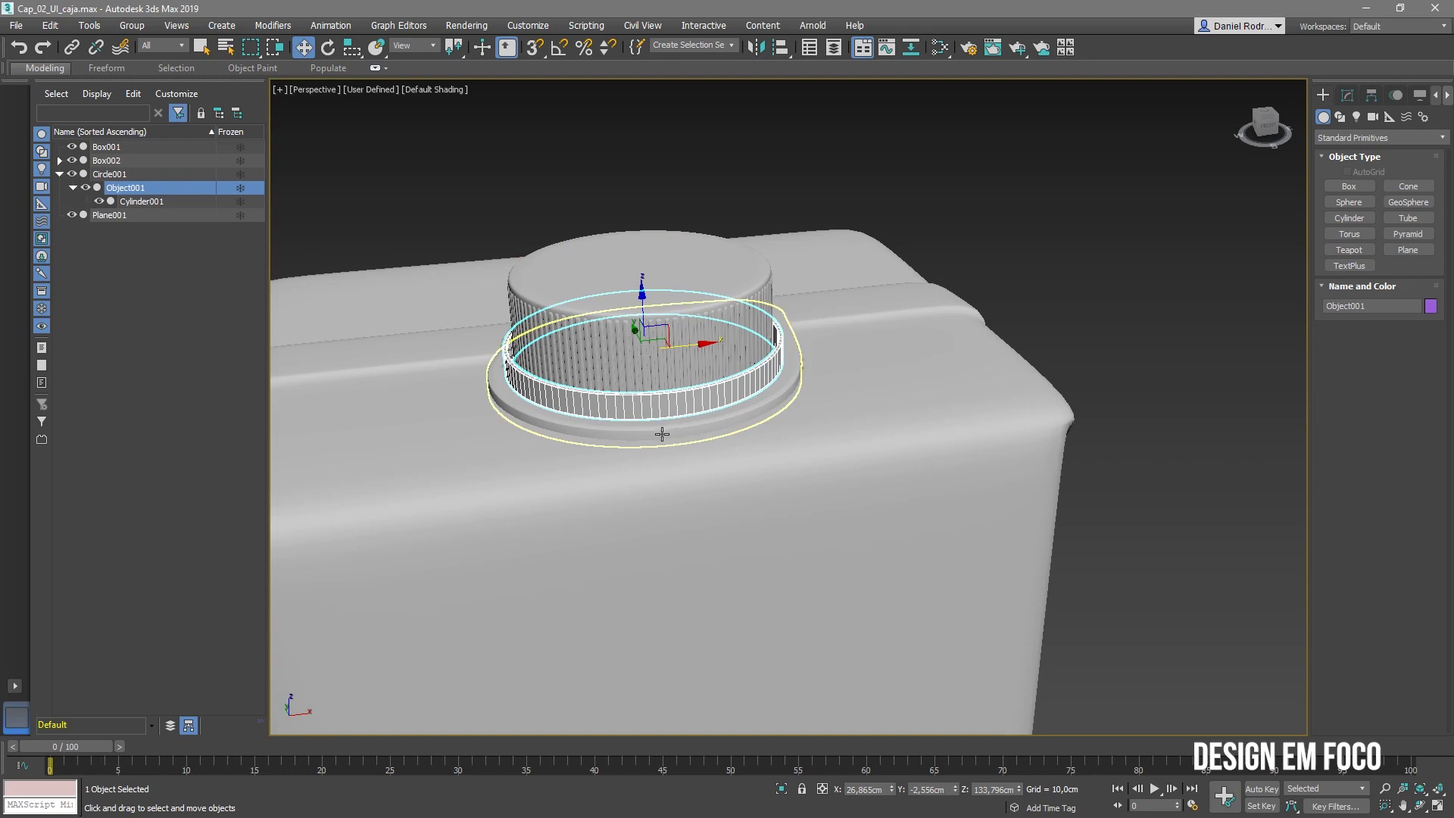
click(662, 432)
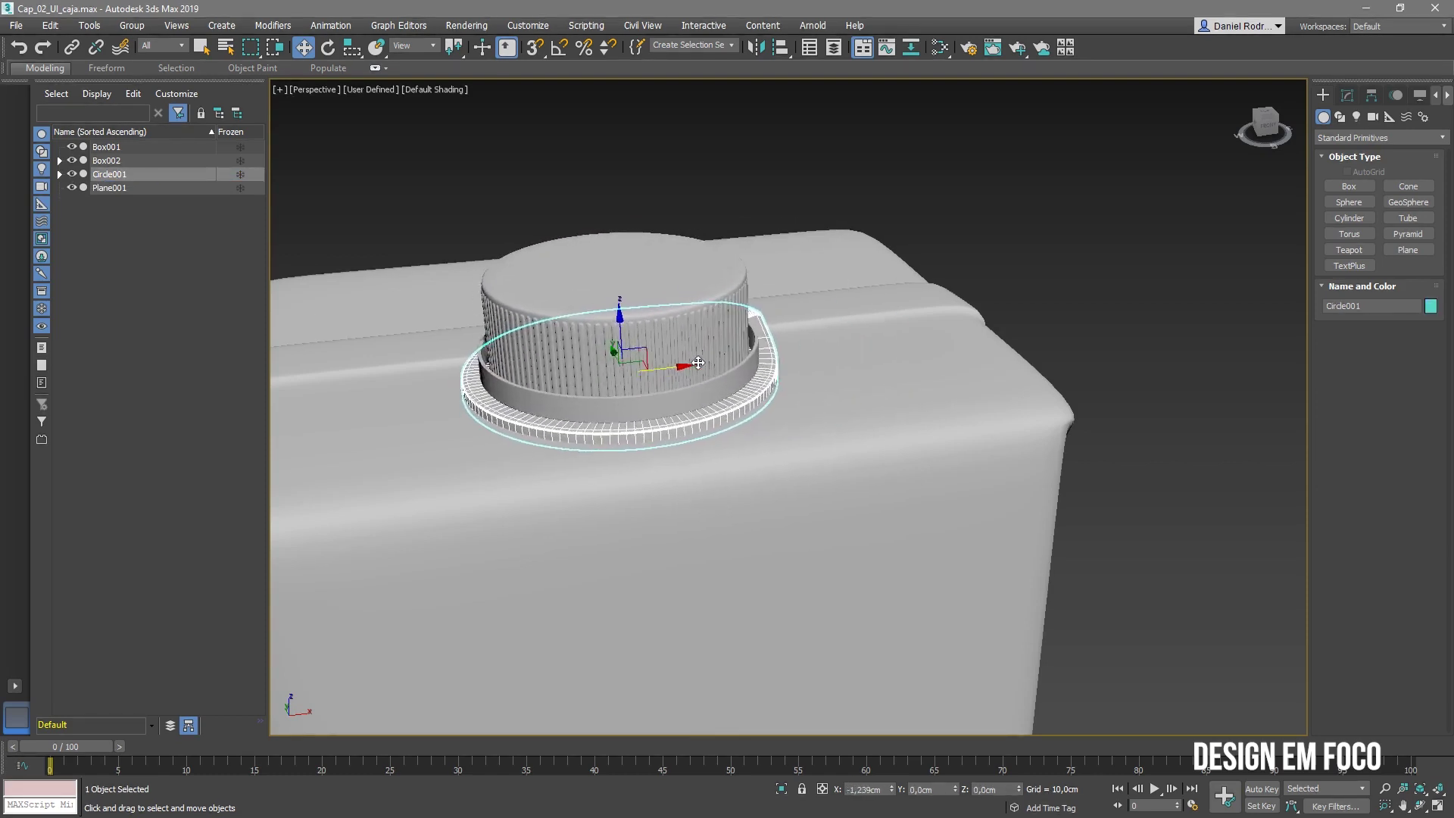
Make the base flange Circle001 a child of the large carton body Box001
click(97, 161)
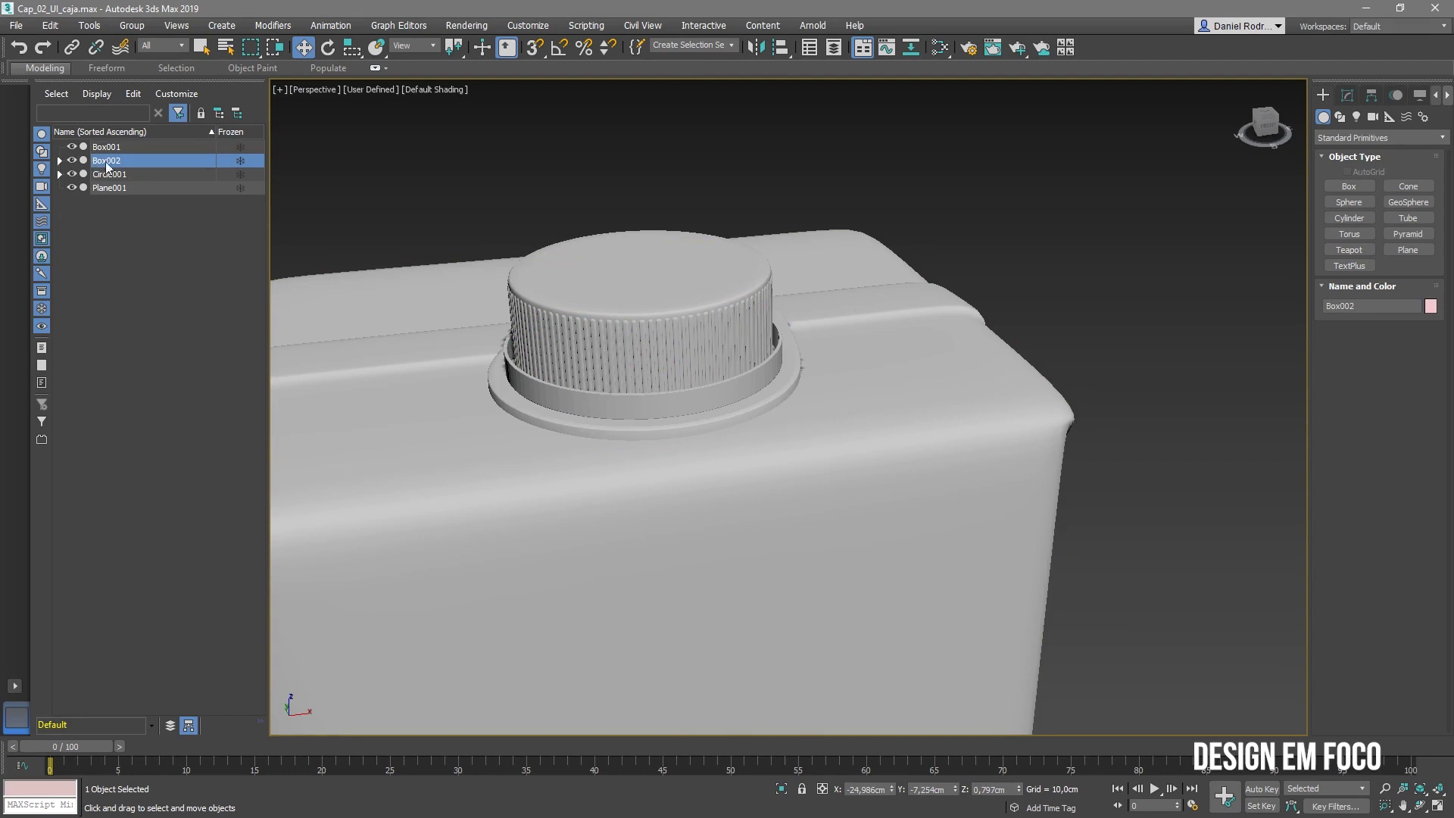
click(106, 174)
drag(108, 178, 106, 149)
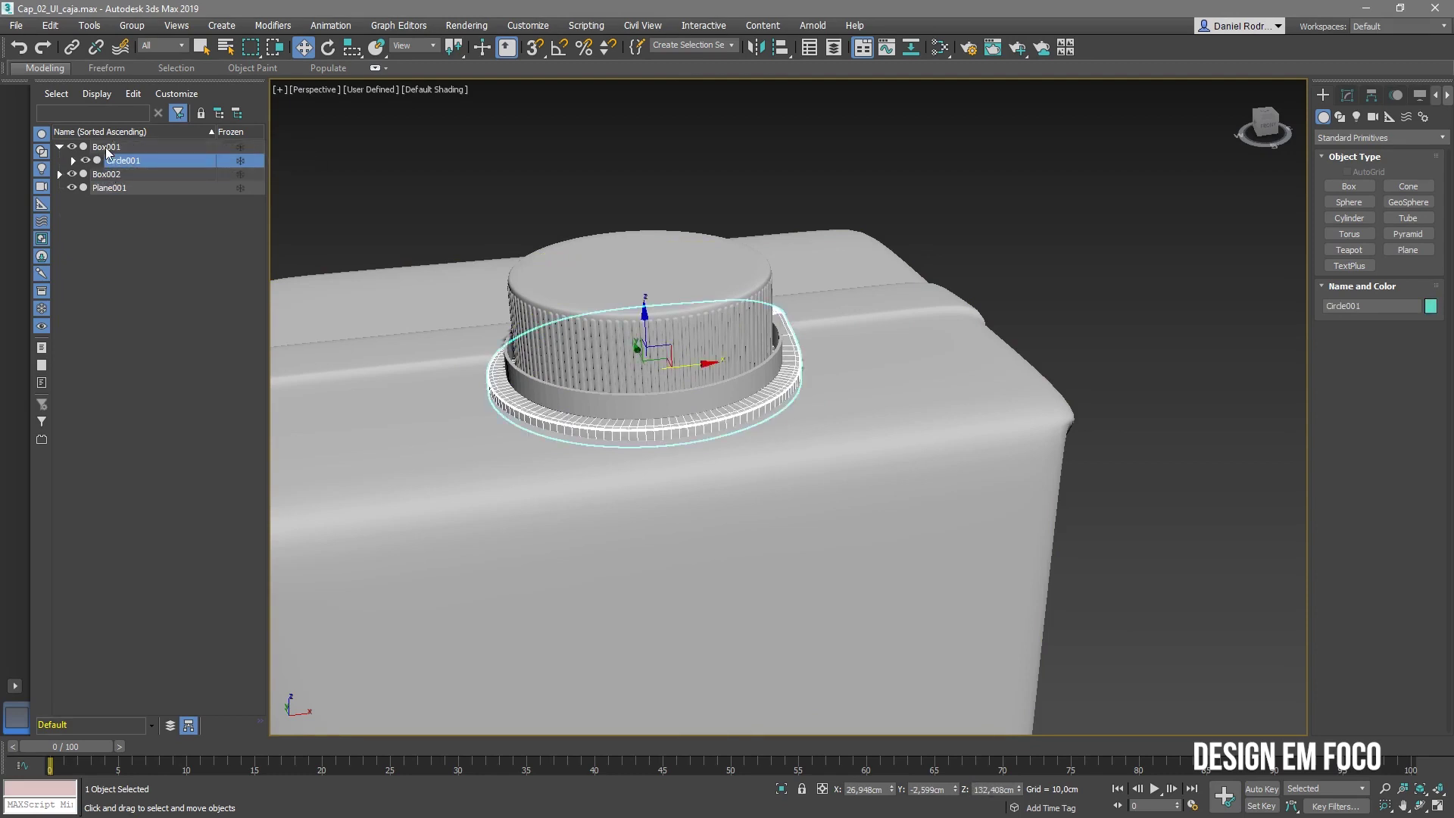
Move the large carton body Box001 slightly along X to test its links, and release the selection lock
click(396, 510)
scroll(396, 509, down, 5)
scroll(582, 591, down, 6)
middle_drag(595, 587, 790, 537)
mouse_move(858, 540)
mouse_down()
mouse_move(792, 546)
mouse_move(845, 543)
mouse_up()
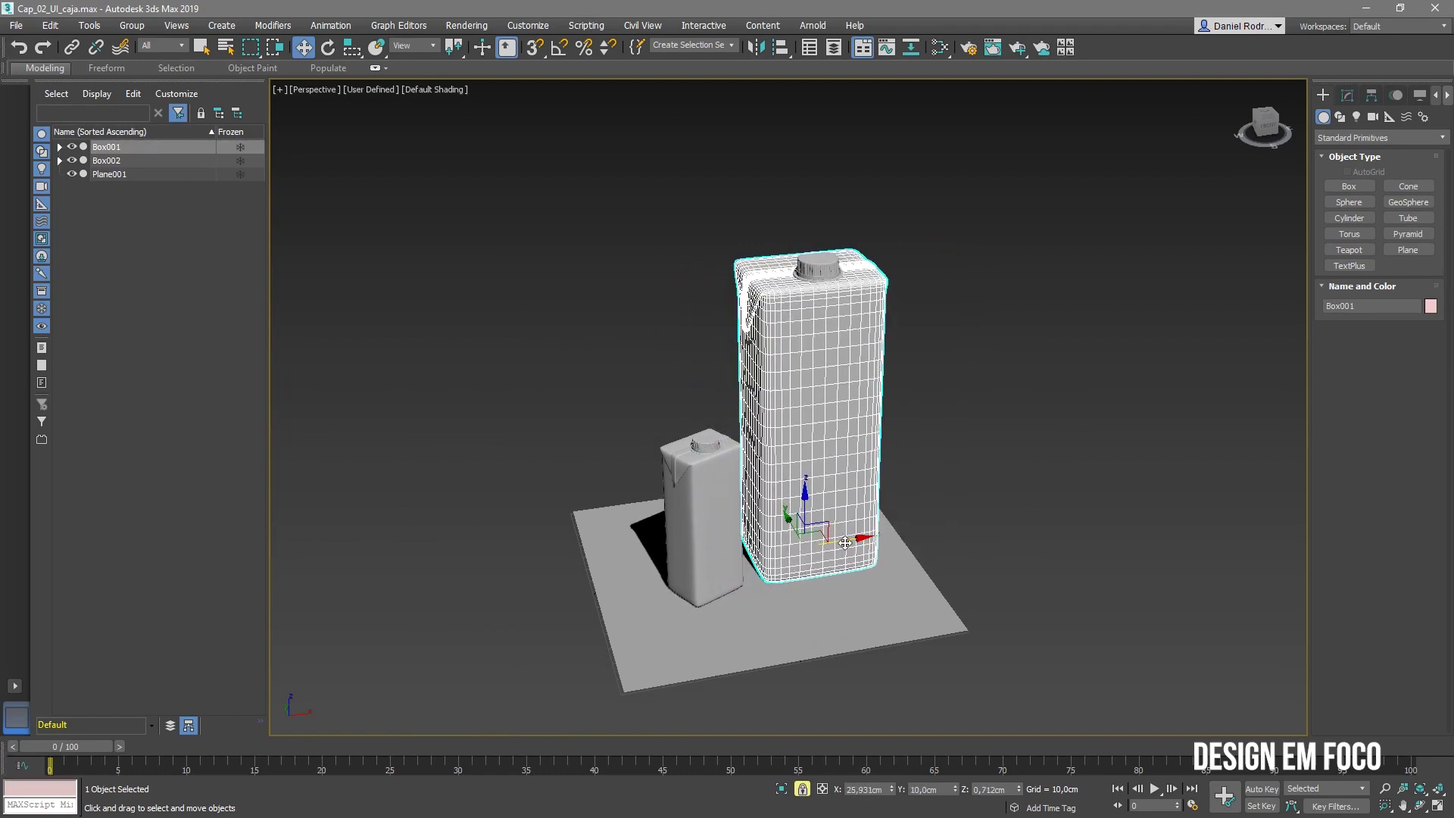
alt+middle_drag(843, 498, 877, 482)
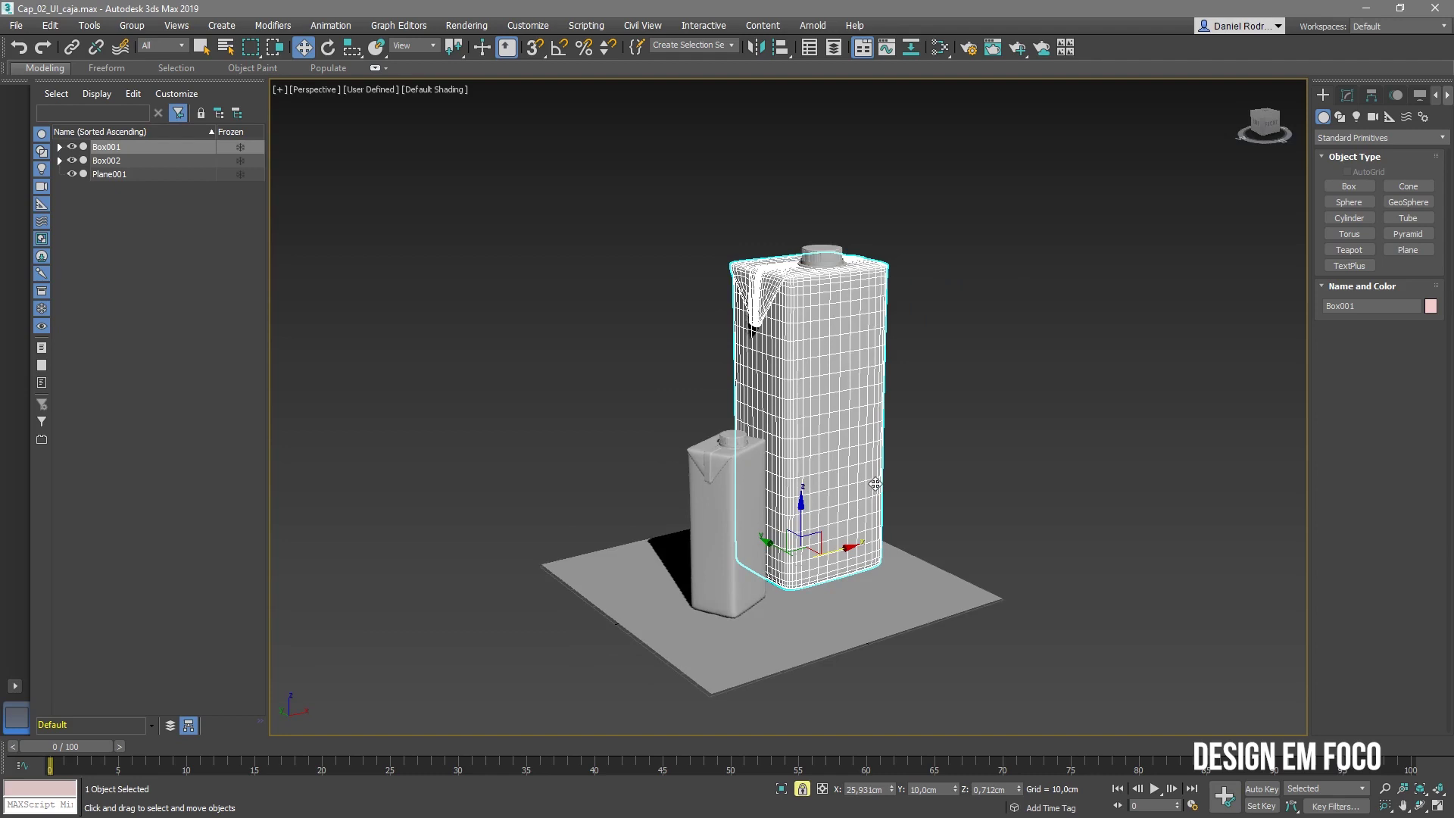
key(space)
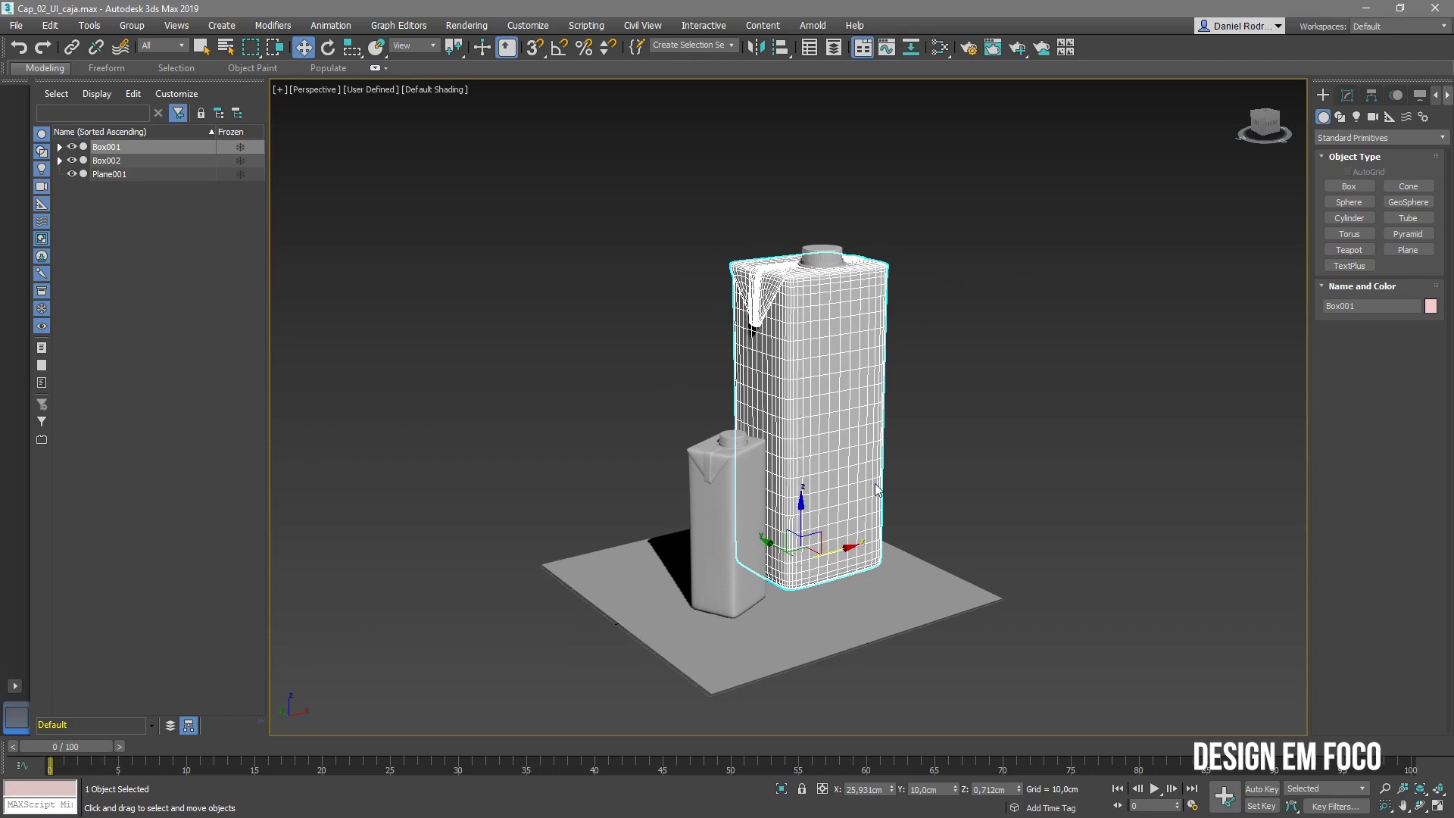